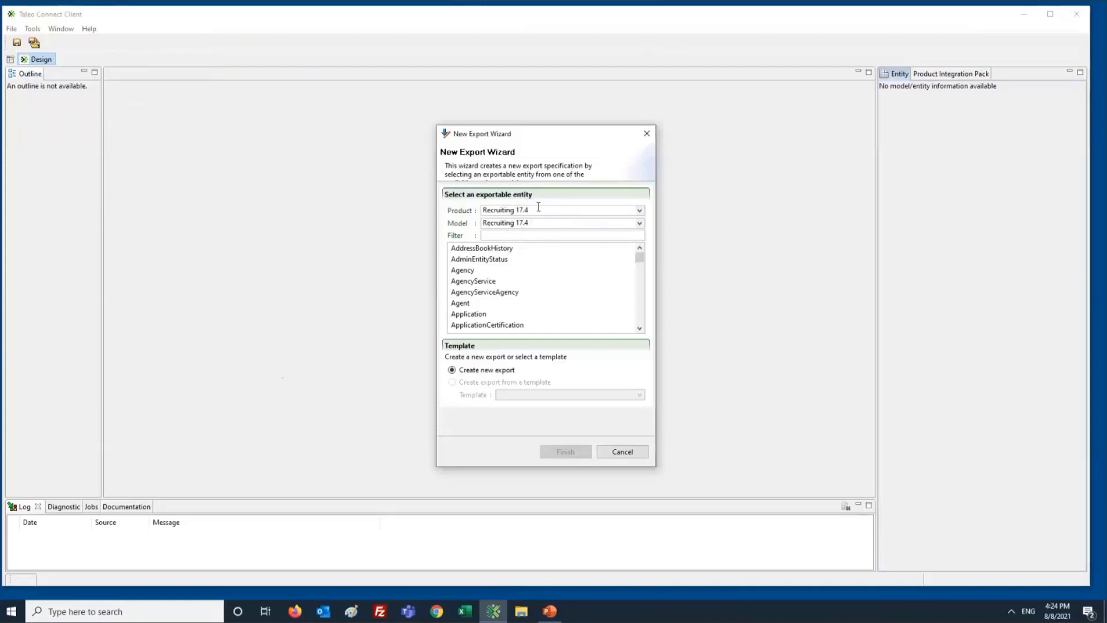
Set the export wizard's product to Smartorg 17.4
{"action": "left_click", "coordinate": [639, 211]}
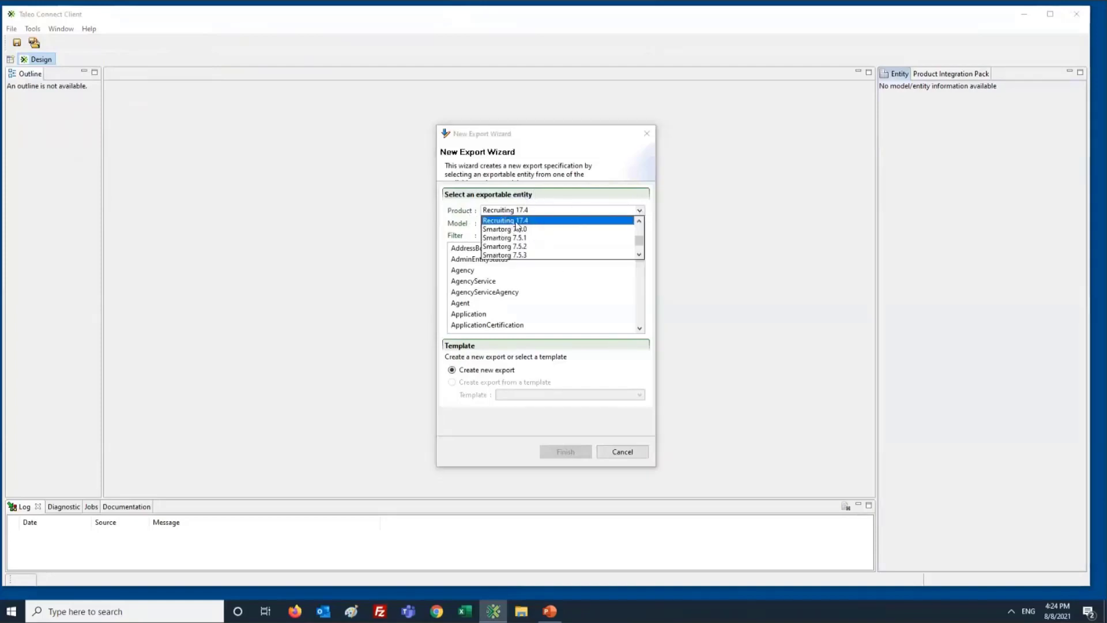
{"action": "scroll", "coordinate": [522, 231], "scroll_direction": "down", "scroll_amount": 2}
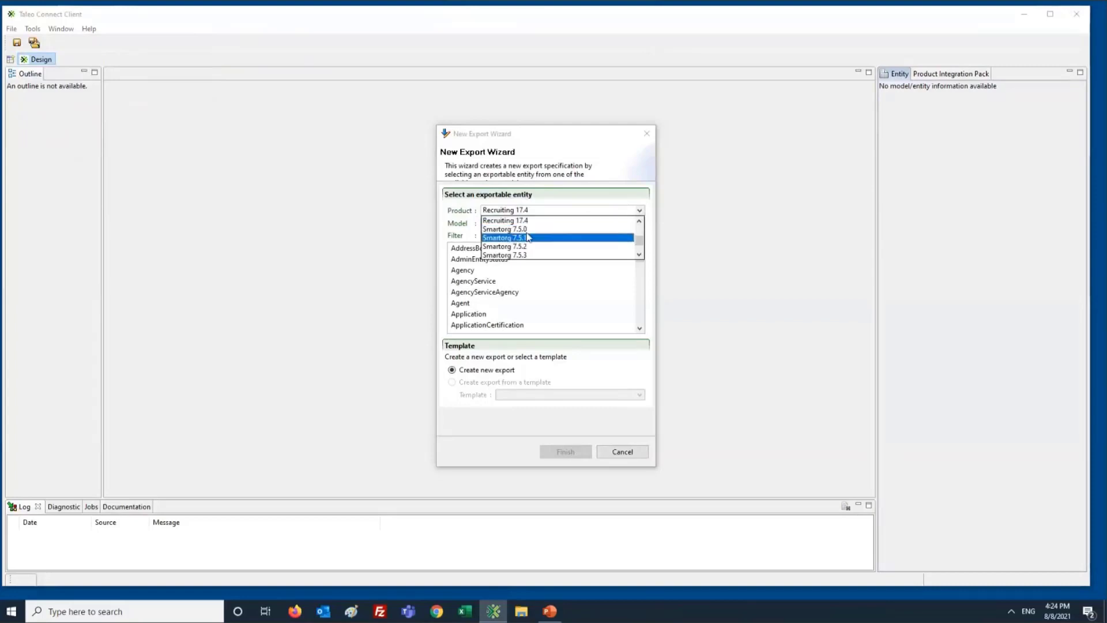
{"action": "scroll", "coordinate": [527, 237], "scroll_direction": "down", "scroll_amount": 3}
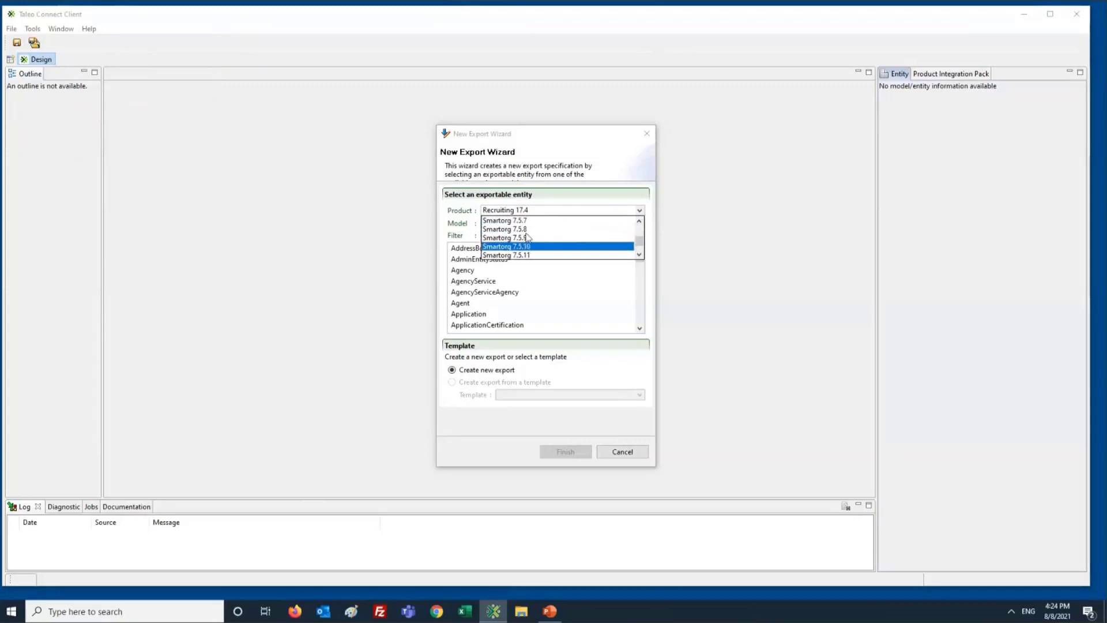
{"action": "left_click", "coordinate": [528, 238]}
{"action": "left_click", "coordinate": [522, 210]}
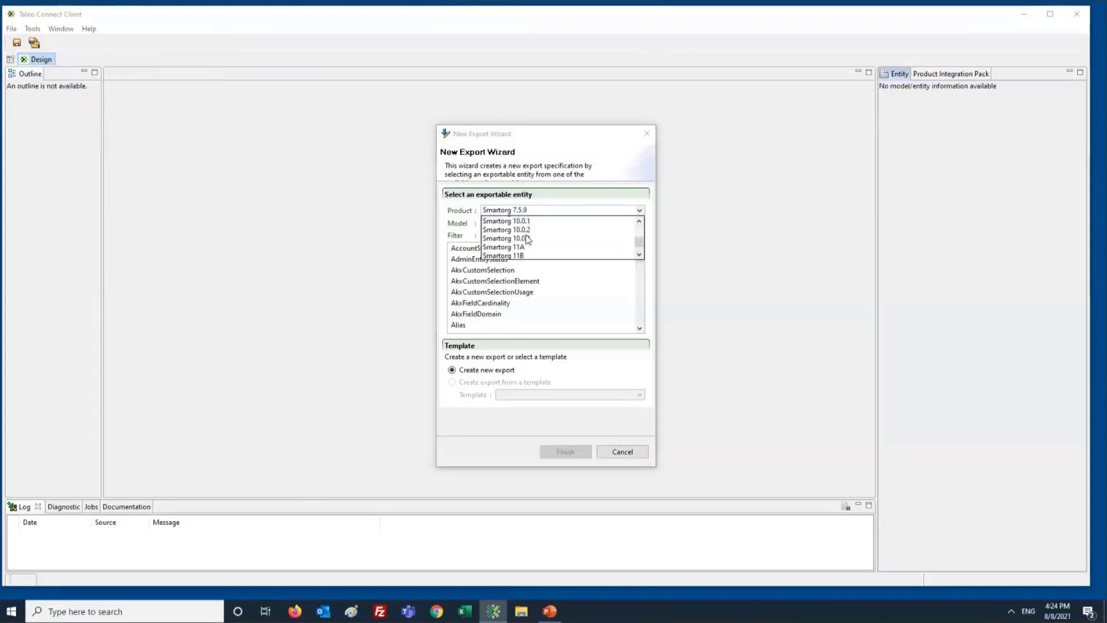
{"action": "scroll", "coordinate": [520, 226], "scroll_direction": "down", "scroll_amount": 3}
{"action": "scroll", "coordinate": [519, 230], "scroll_direction": "down", "scroll_amount": 2}
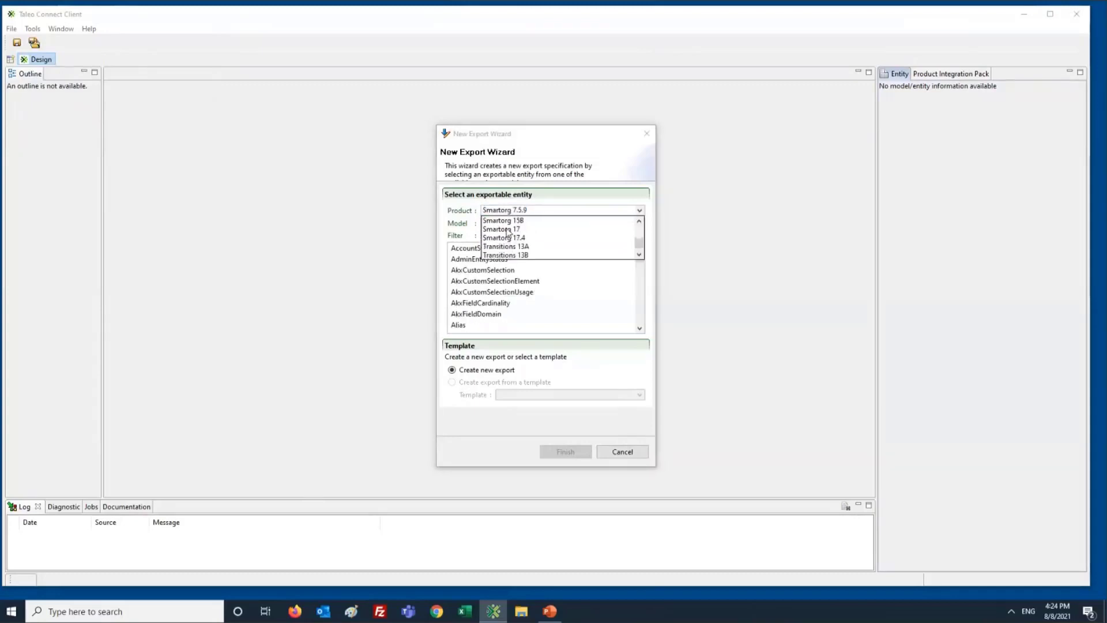
{"action": "left_click", "coordinate": [508, 238]}
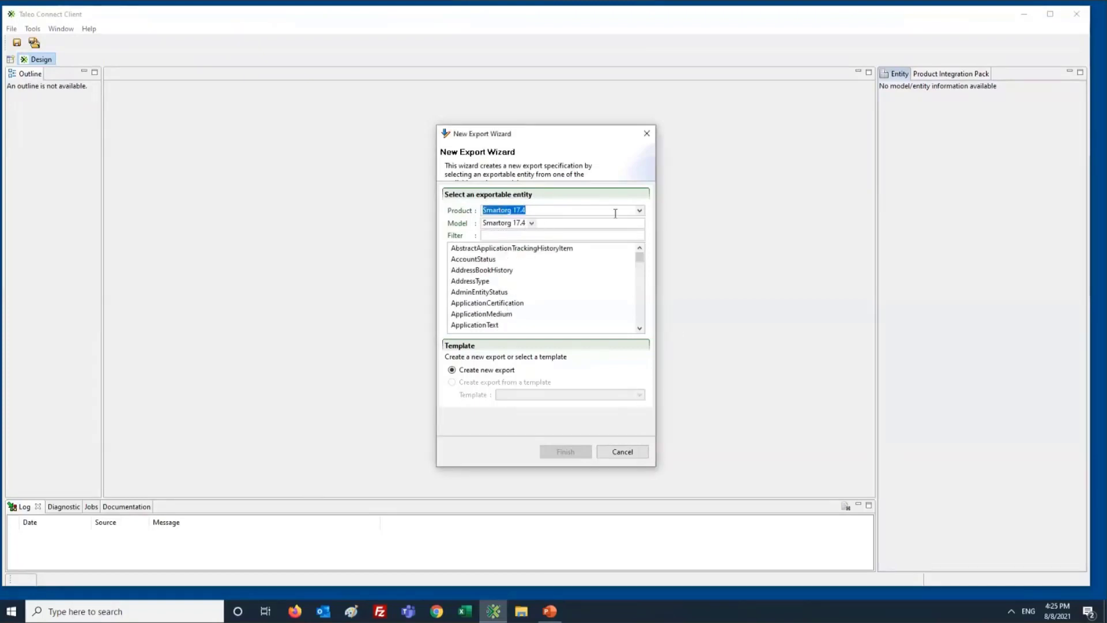
Browse the exportable entities offered for the Smartorg 17.4 product
{"action": "left_click", "coordinate": [482, 250]}
{"action": "scroll", "coordinate": [481, 287], "scroll_direction": "down", "scroll_amount": 1}
{"action": "scroll", "coordinate": [481, 289], "scroll_direction": "down", "scroll_amount": 6}
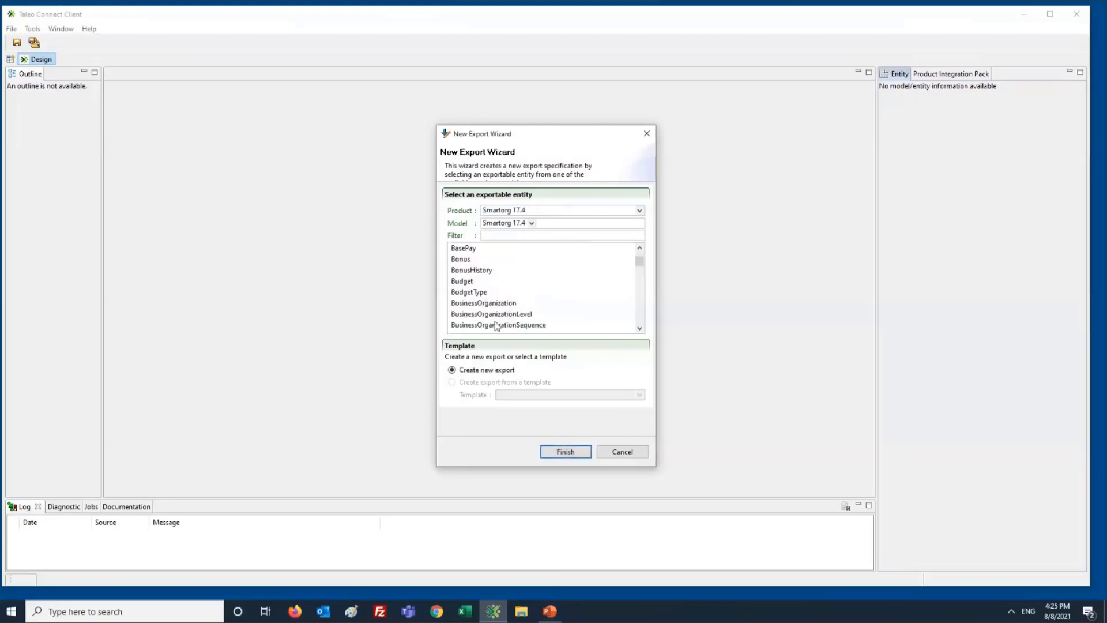
Set the export wizard's product back to Recruiting 17.4
{"action": "left_click", "coordinate": [642, 210]}
{"action": "scroll", "coordinate": [536, 237], "scroll_direction": "up", "scroll_amount": 5}
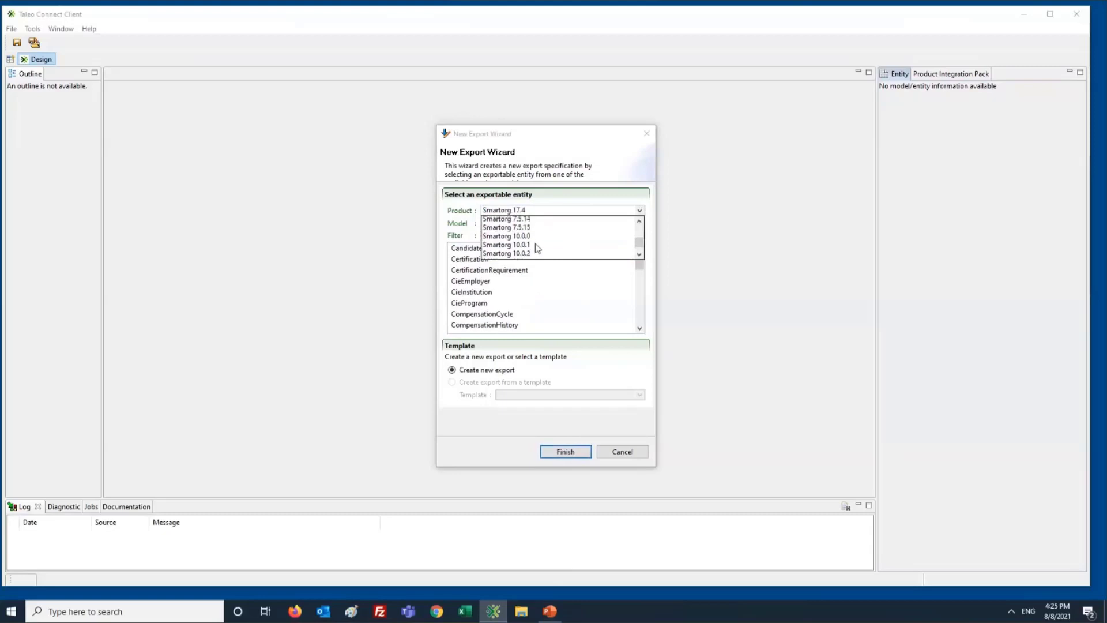
{"action": "scroll", "coordinate": [535, 243], "scroll_direction": "up", "scroll_amount": 4}
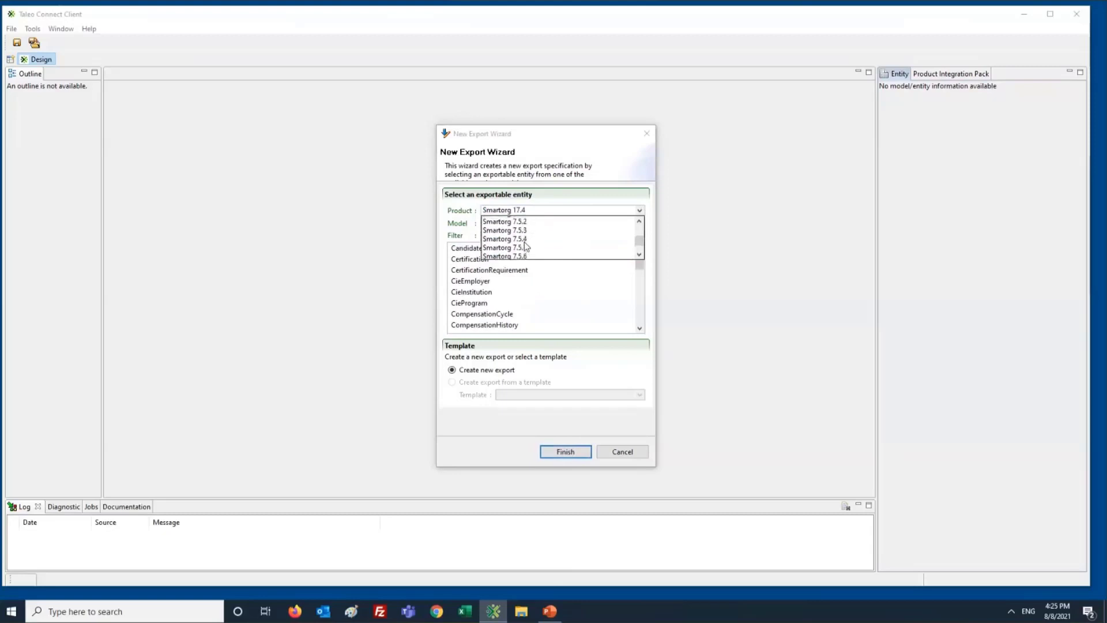
{"action": "scroll", "coordinate": [526, 246], "scroll_direction": "up", "scroll_amount": 2}
{"action": "scroll", "coordinate": [522, 253], "scroll_direction": "up", "scroll_amount": 2}
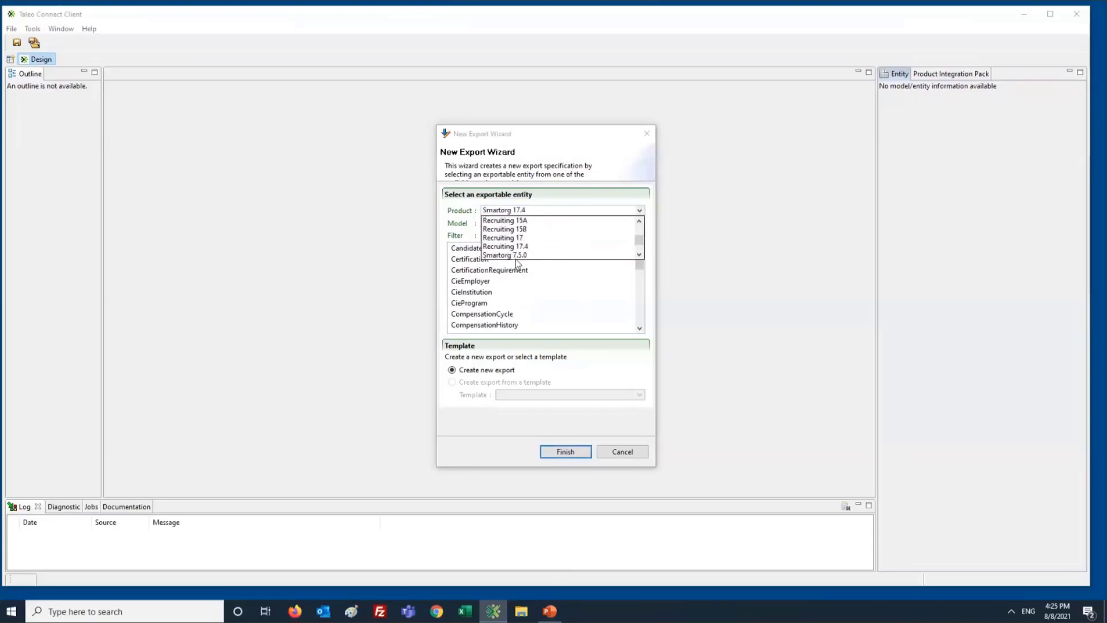
{"action": "left_click", "coordinate": [510, 247]}
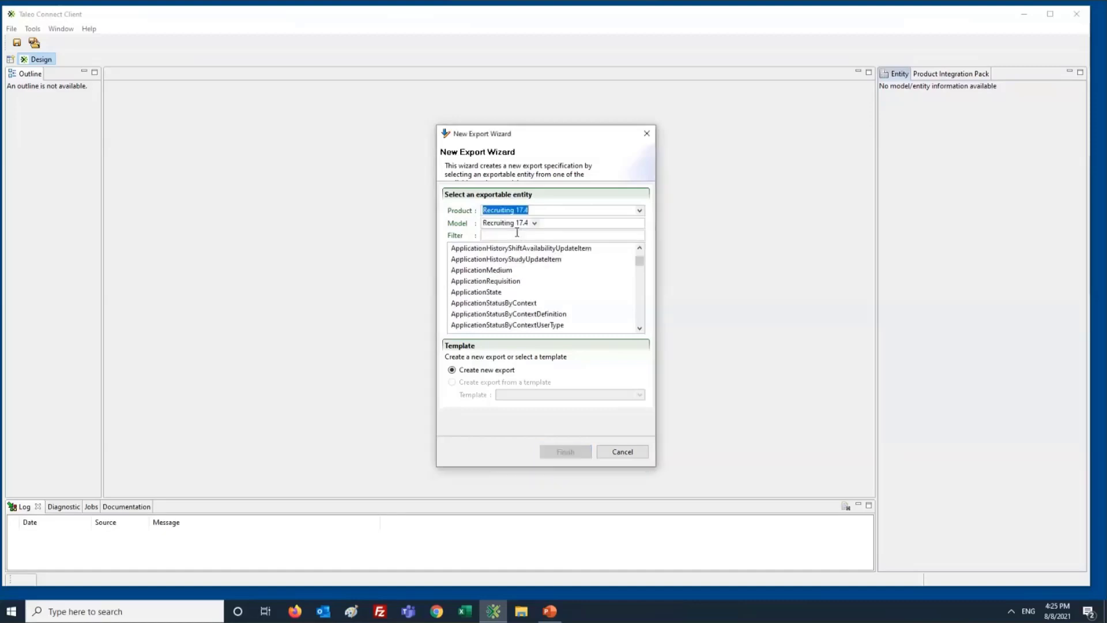
Select several application entities one after another in the entity list, ending with ApplicationRequisition
{"action": "left_click", "coordinate": [512, 249]}
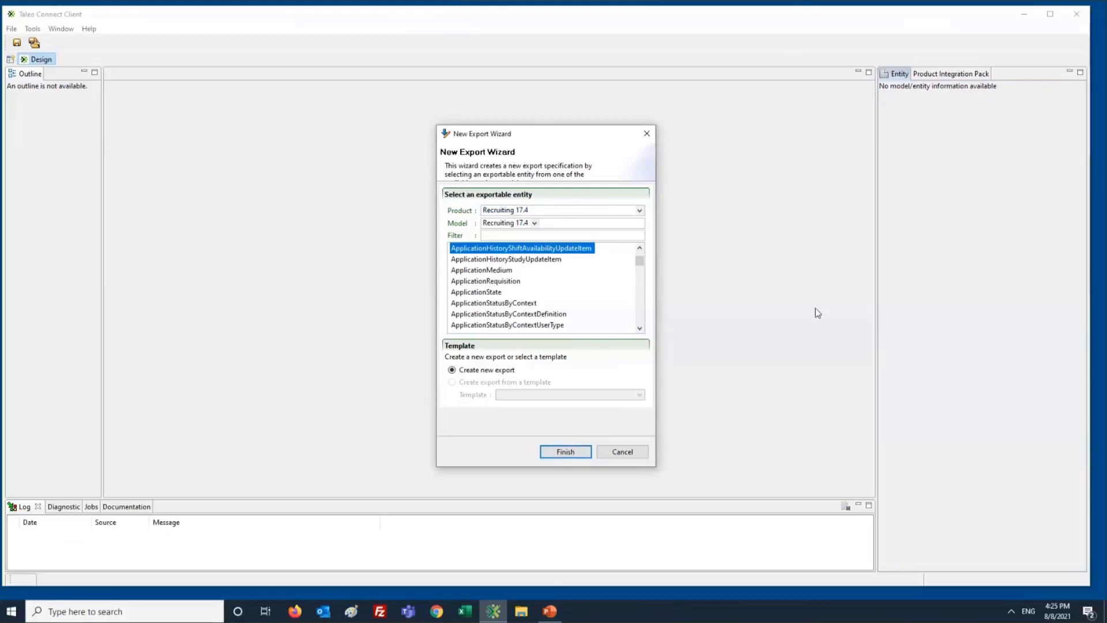
{"action": "left_click", "coordinate": [509, 271]}
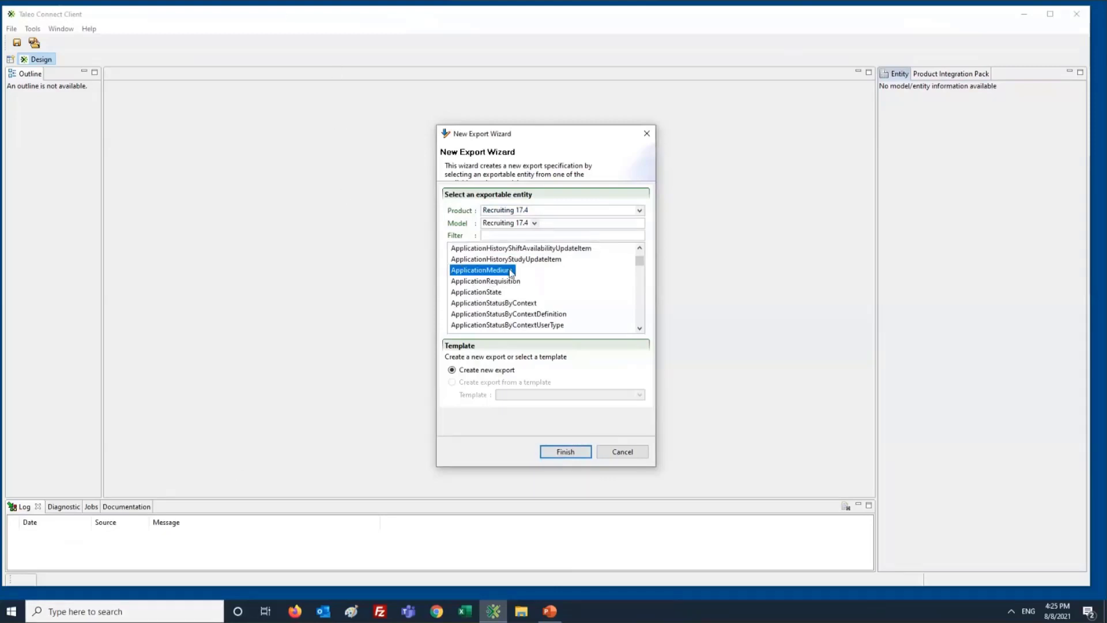
{"action": "left_click", "coordinate": [517, 261]}
{"action": "left_click", "coordinate": [516, 249]}
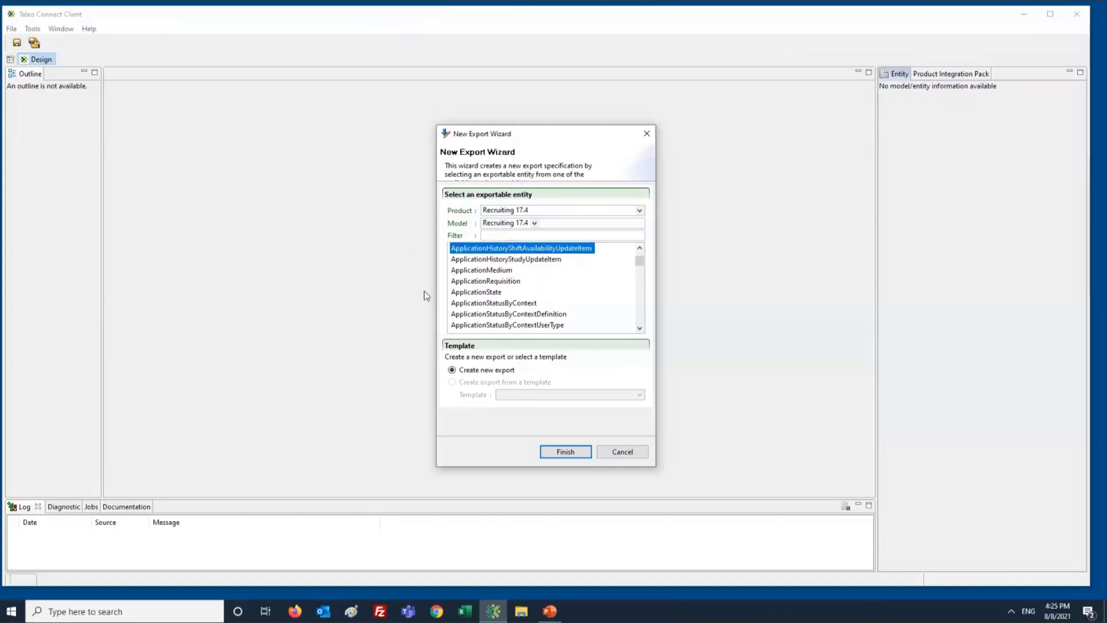
{"action": "left_click", "coordinate": [506, 281]}
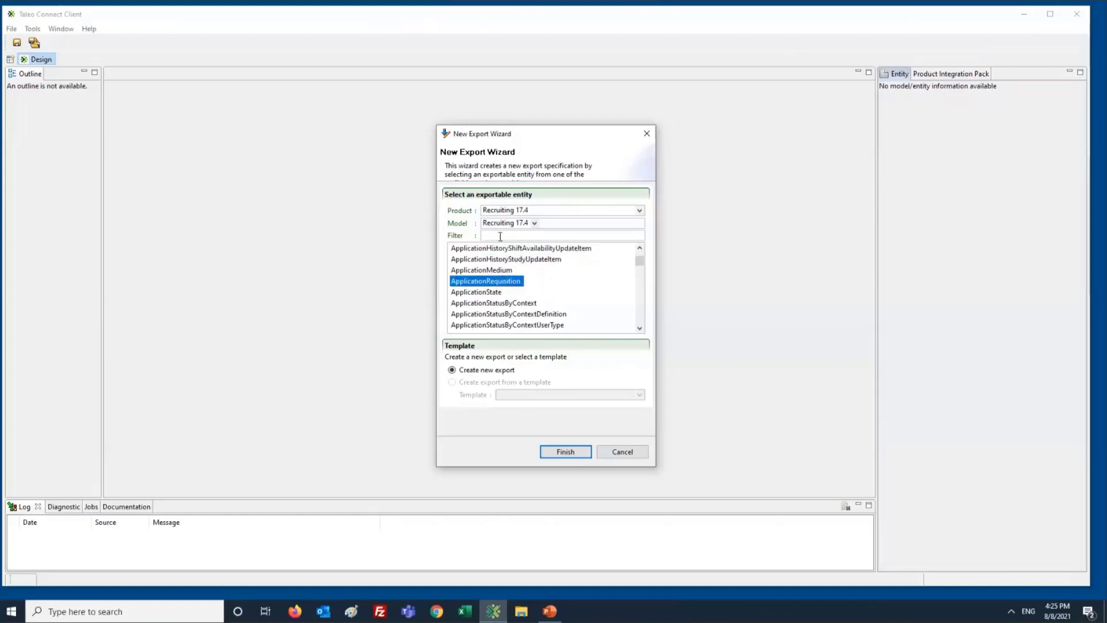
Filter the exportable entities by "cand" and create a new export for the Candidate entity
{"action": "left_click", "coordinate": [500, 236]}
{"action": "type", "text": "cand"}
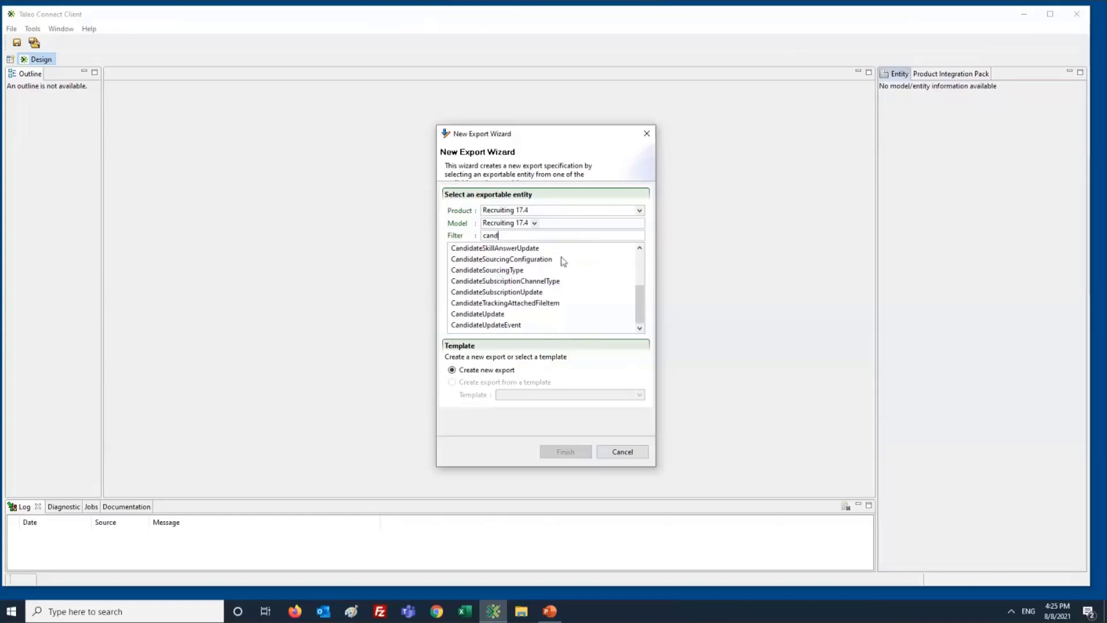
{"action": "left_click_drag", "start_coordinate": [651, 275], "coordinate": [647, 255]}
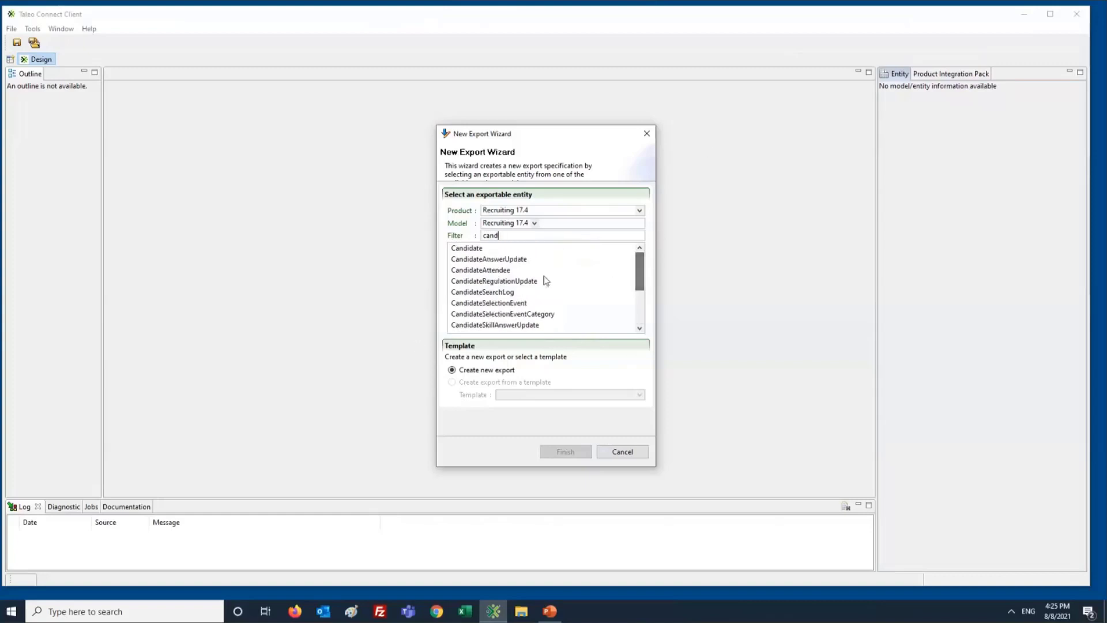
{"action": "left_click", "coordinate": [476, 250]}
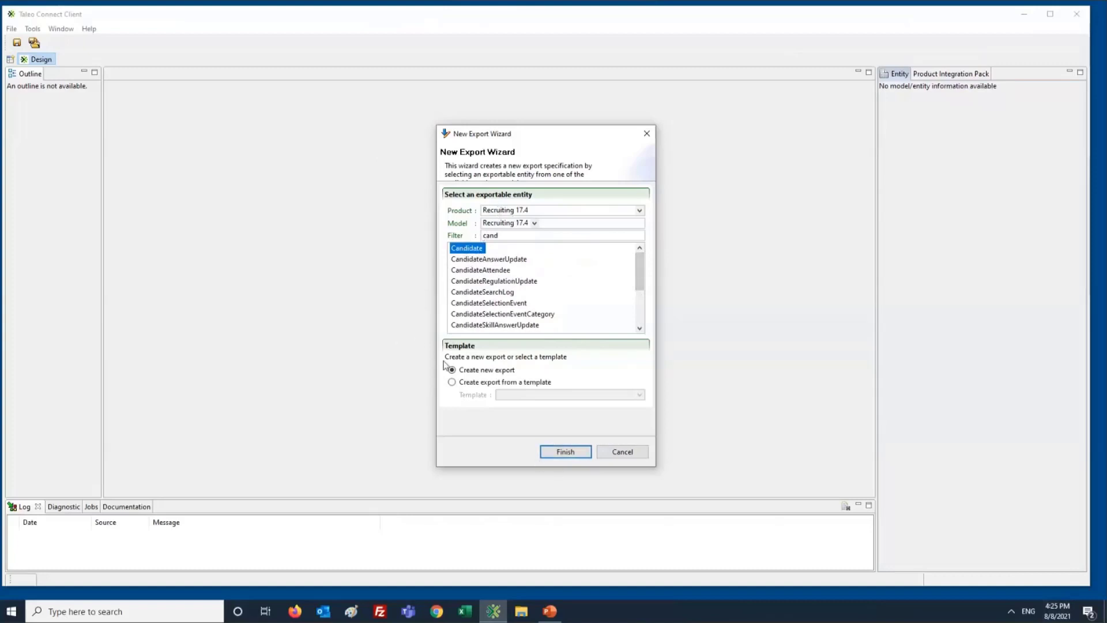
{"action": "left_click", "coordinate": [566, 454]}
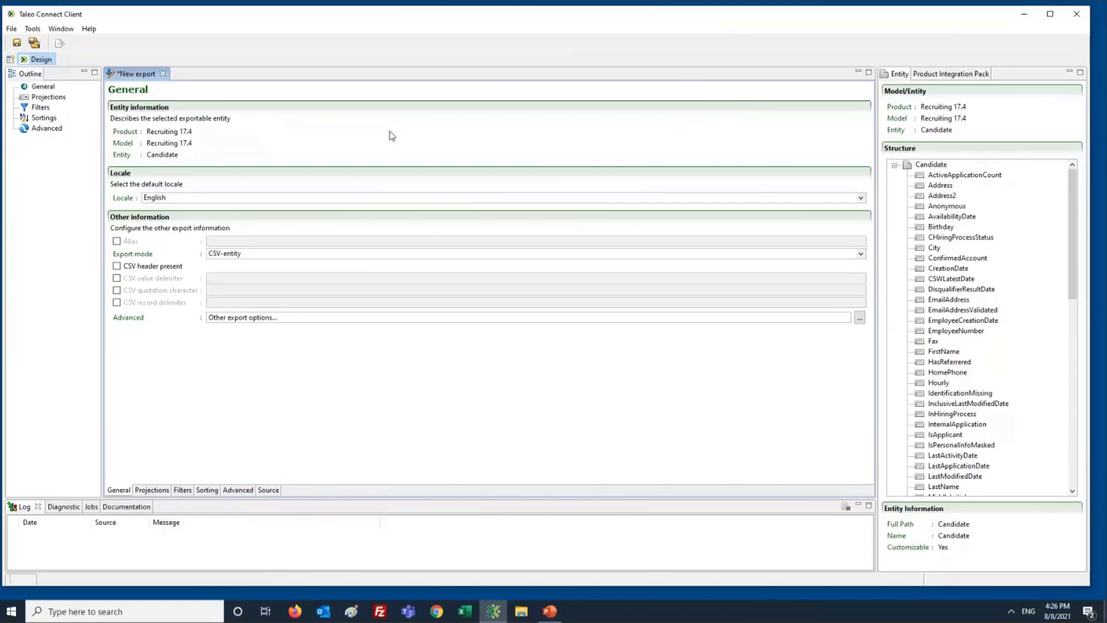
Examine the new export's read-only XML source and return to its general settings
{"action": "left_click", "coordinate": [269, 489]}
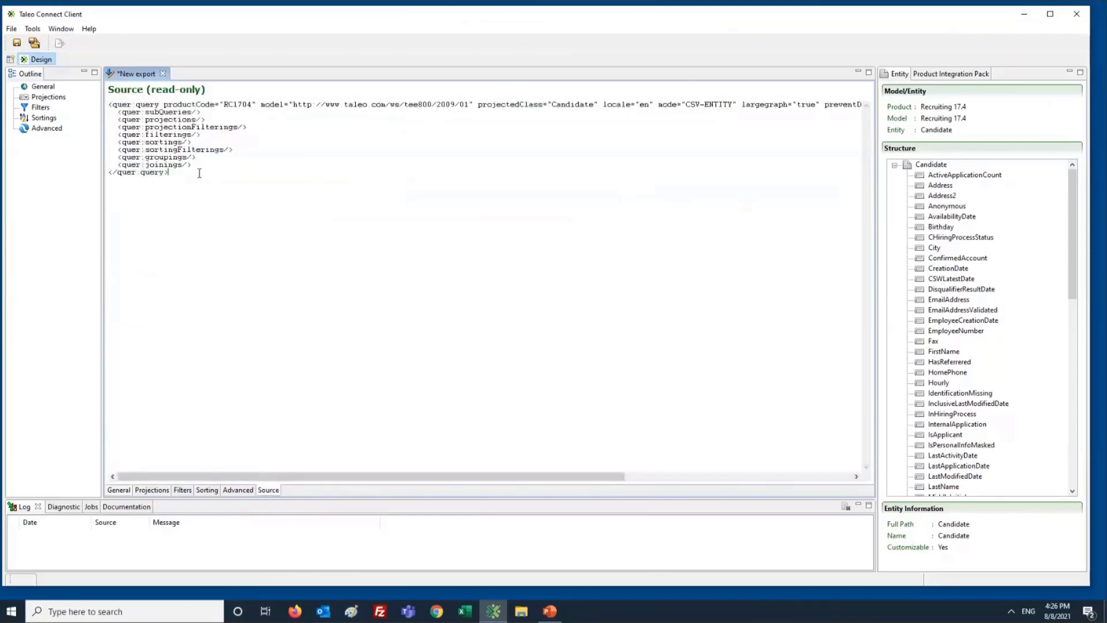
{"action": "left_click_drag", "start_coordinate": [201, 171], "coordinate": [63, 95]}
{"action": "left_click", "coordinate": [271, 198]}
{"action": "left_click_drag", "start_coordinate": [153, 105], "coordinate": [210, 172]}
{"action": "left_click", "coordinate": [179, 208]}
{"action": "key", "text": "ctrl+a"}
{"action": "left_click", "coordinate": [226, 186]}
{"action": "left_click", "coordinate": [122, 491]}
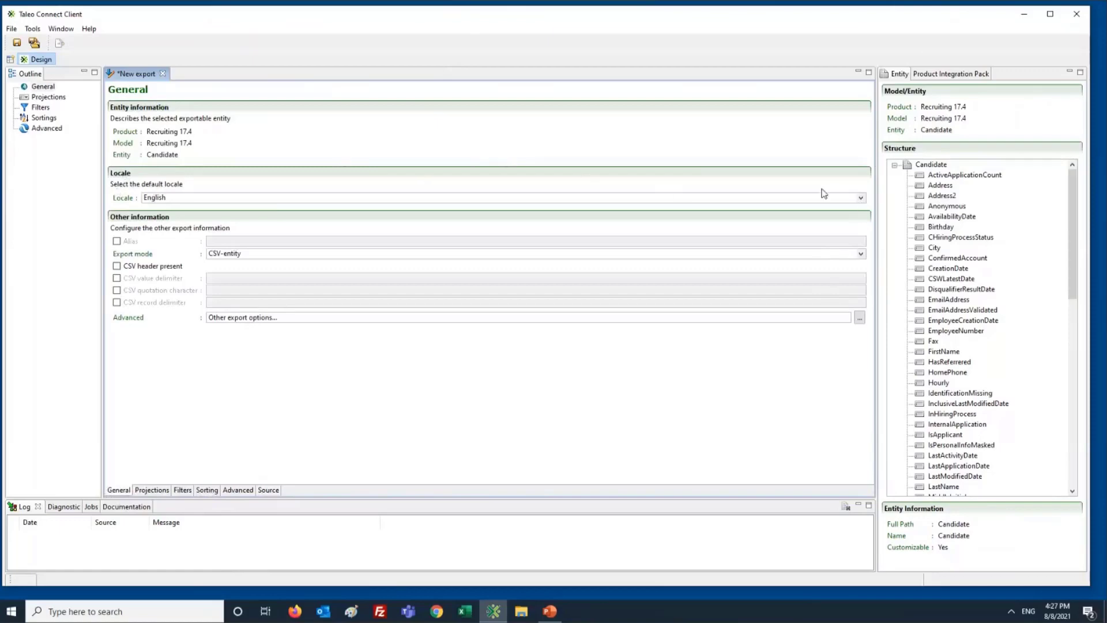
Choose English as the default locale and switch the Alias option on and off again
{"action": "left_click", "coordinate": [861, 199]}
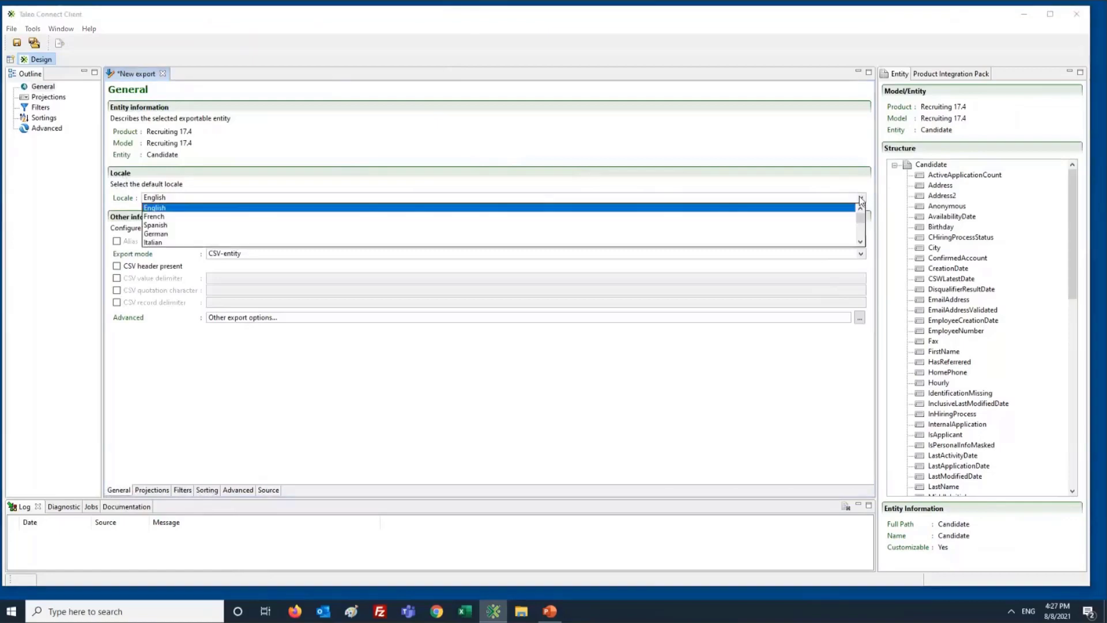
{"action": "left_click", "coordinate": [163, 211]}
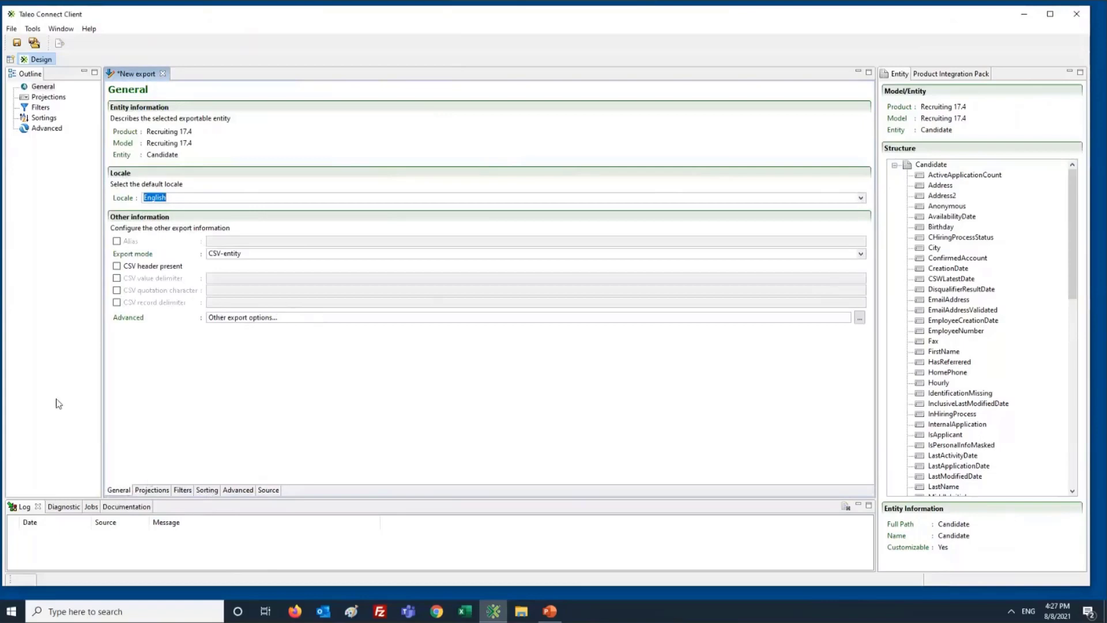
{"action": "left_click", "coordinate": [117, 242]}
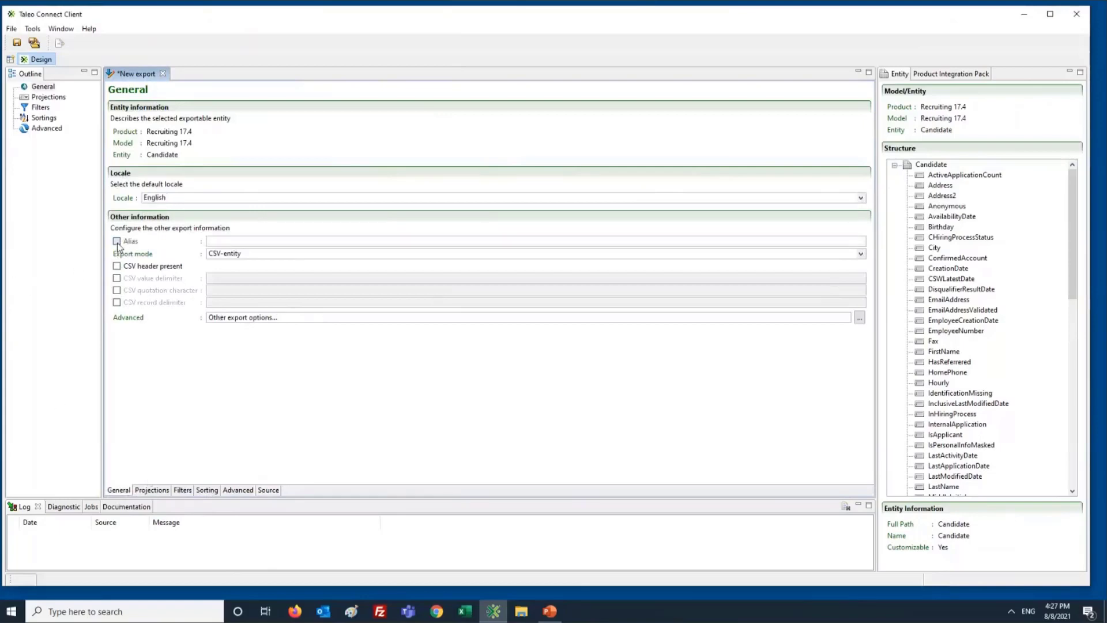
{"action": "left_click", "coordinate": [117, 242]}
{"action": "left_click", "coordinate": [117, 242]}
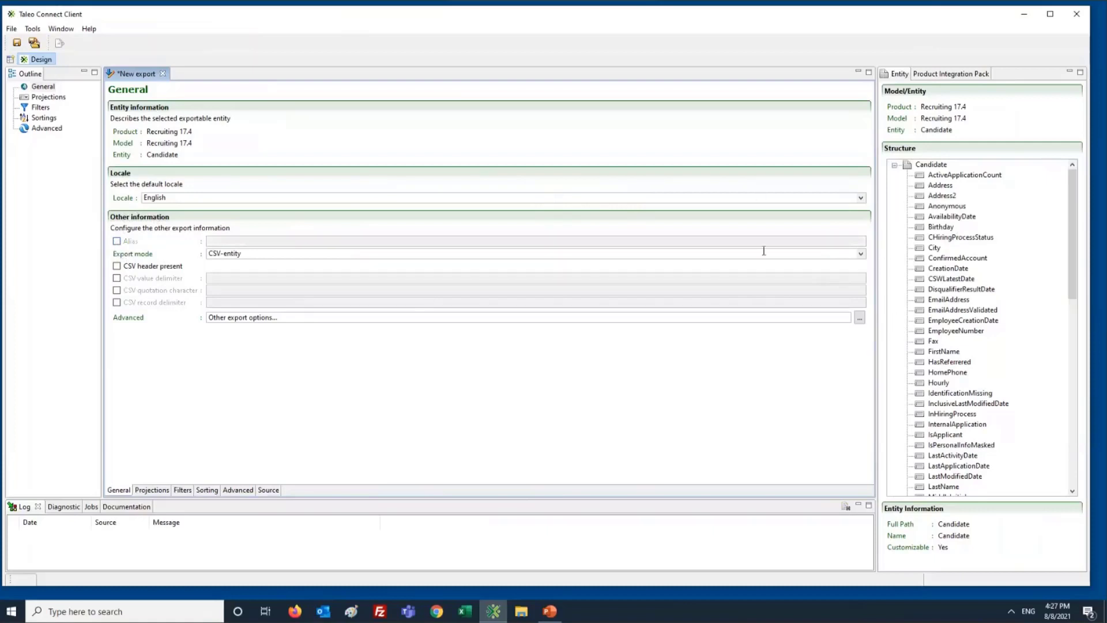
Set the export mode to CSV-report
{"action": "left_click", "coordinate": [861, 254]}
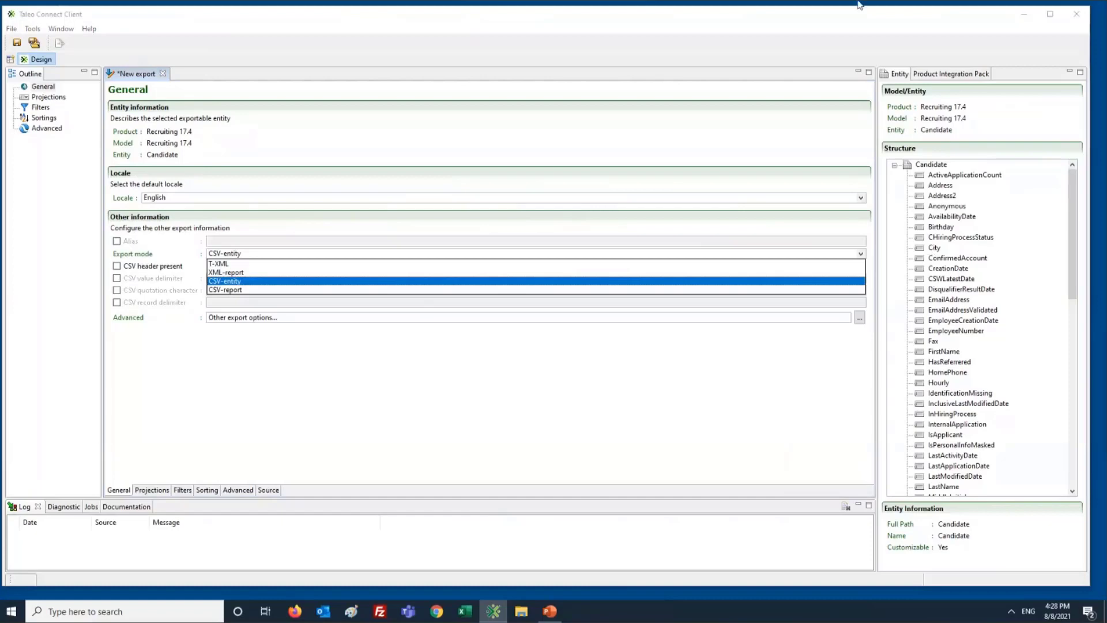
{"action": "left_click", "coordinate": [235, 291]}
{"action": "mouse_move", "coordinate": [554, 615]}
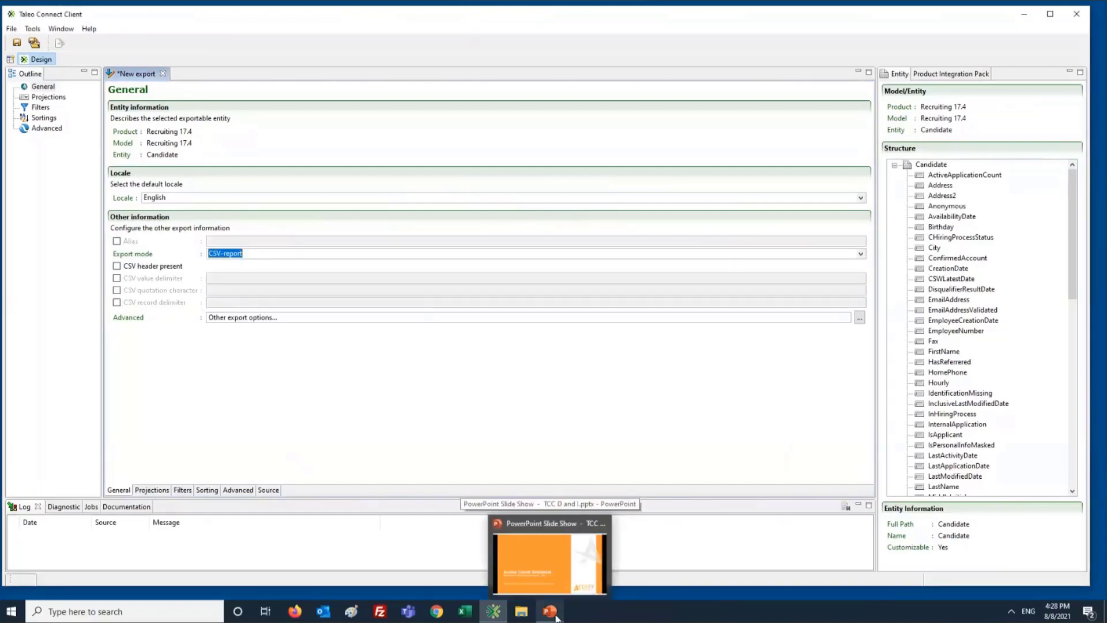
{"action": "left_click", "coordinate": [380, 354]}
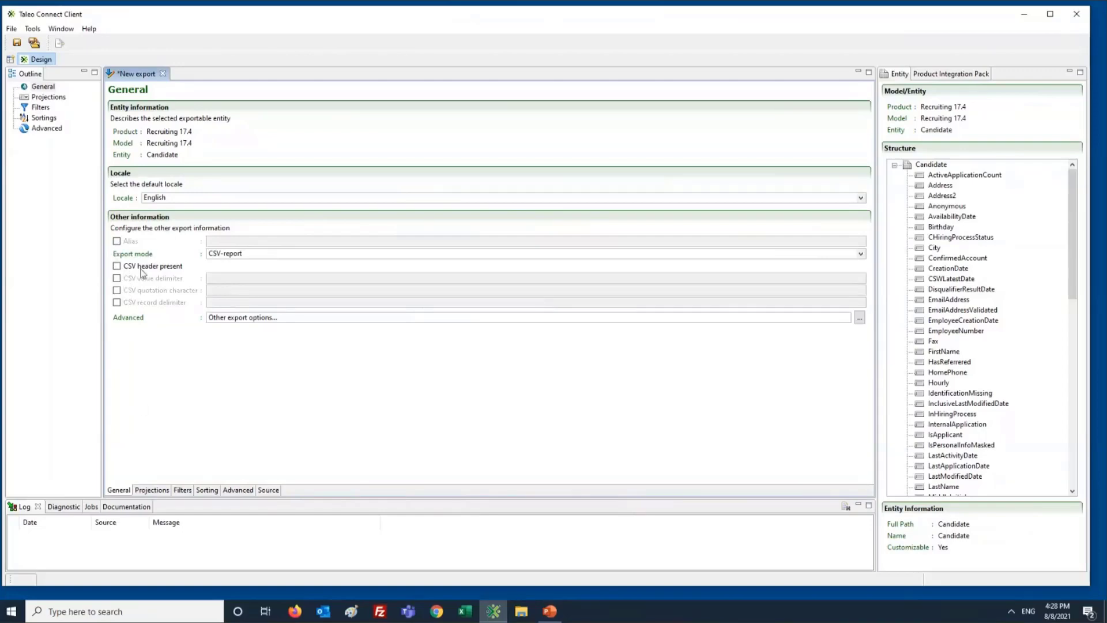
Enable the CSV value delimiter, leave the CSV header off, and choose English as the default locale
{"action": "left_click", "coordinate": [117, 266]}
{"action": "left_click", "coordinate": [117, 266]}
{"action": "left_click", "coordinate": [117, 278]}
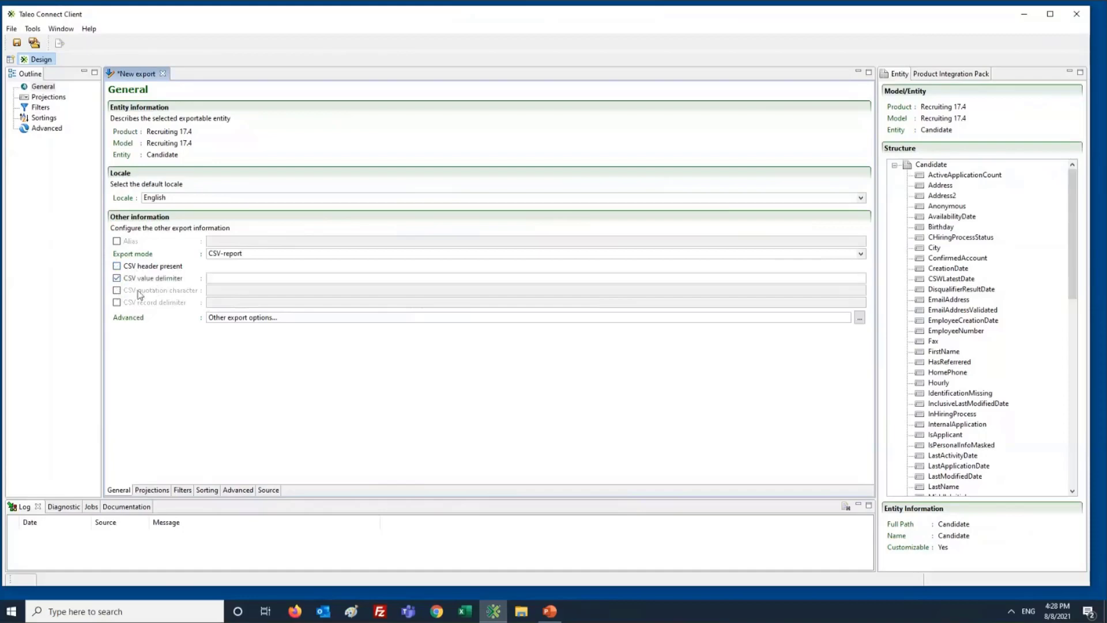
{"action": "left_click", "coordinate": [118, 279]}
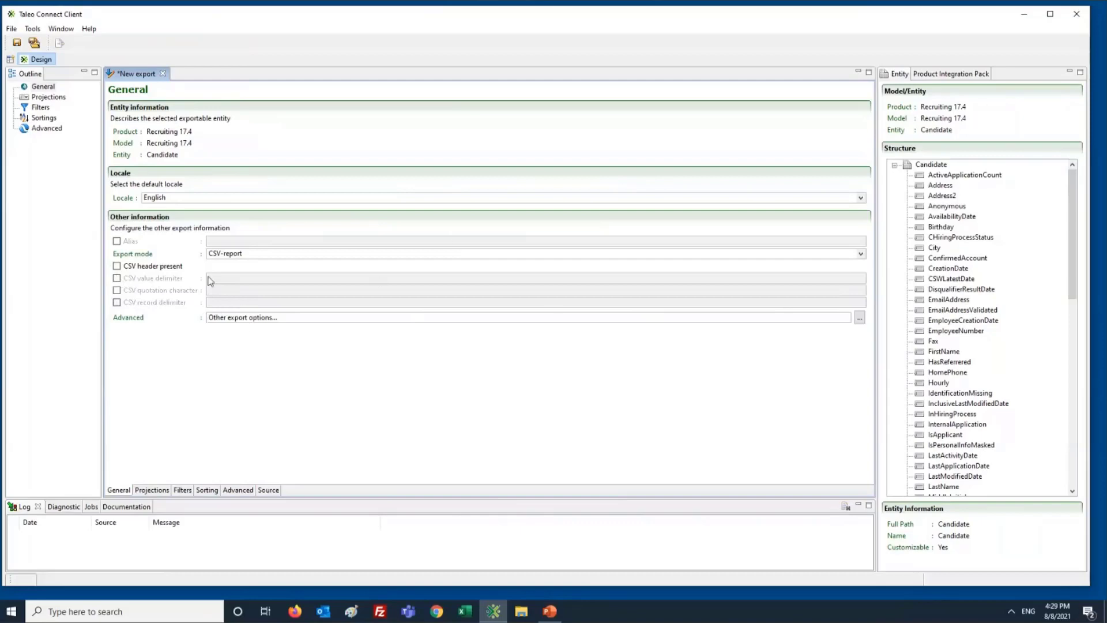
{"action": "left_click", "coordinate": [117, 278]}
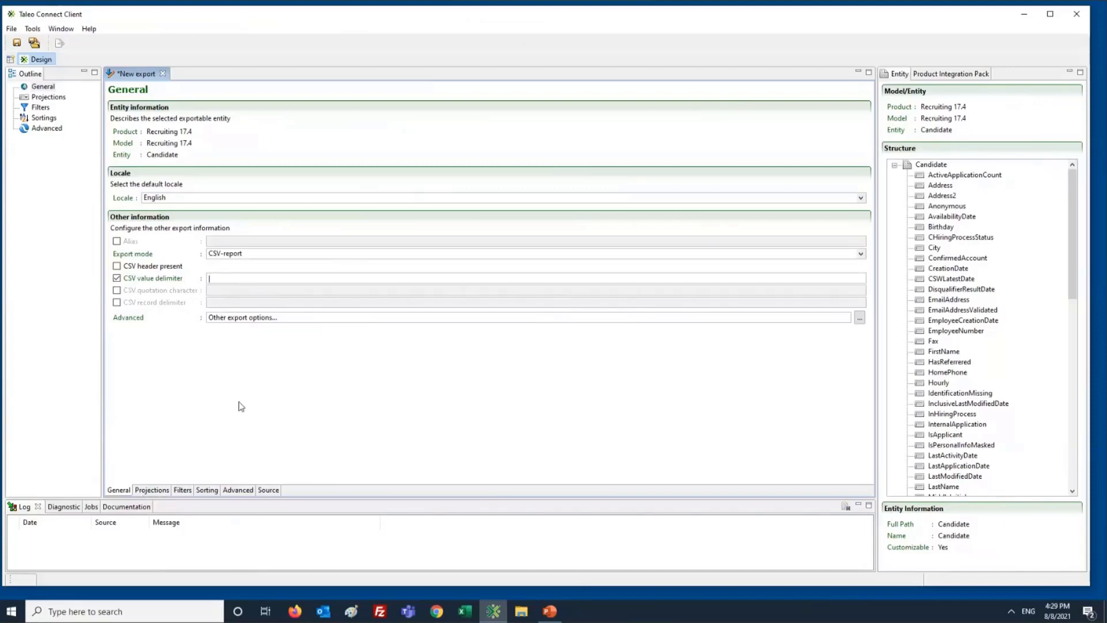
{"action": "left_click", "coordinate": [176, 199]}
{"action": "left_click", "coordinate": [156, 209]}
Open the export's projections, widen the entity structure area, and inspect the InHiringProcess field and the Candidate entity
{"action": "left_click", "coordinate": [152, 490]}
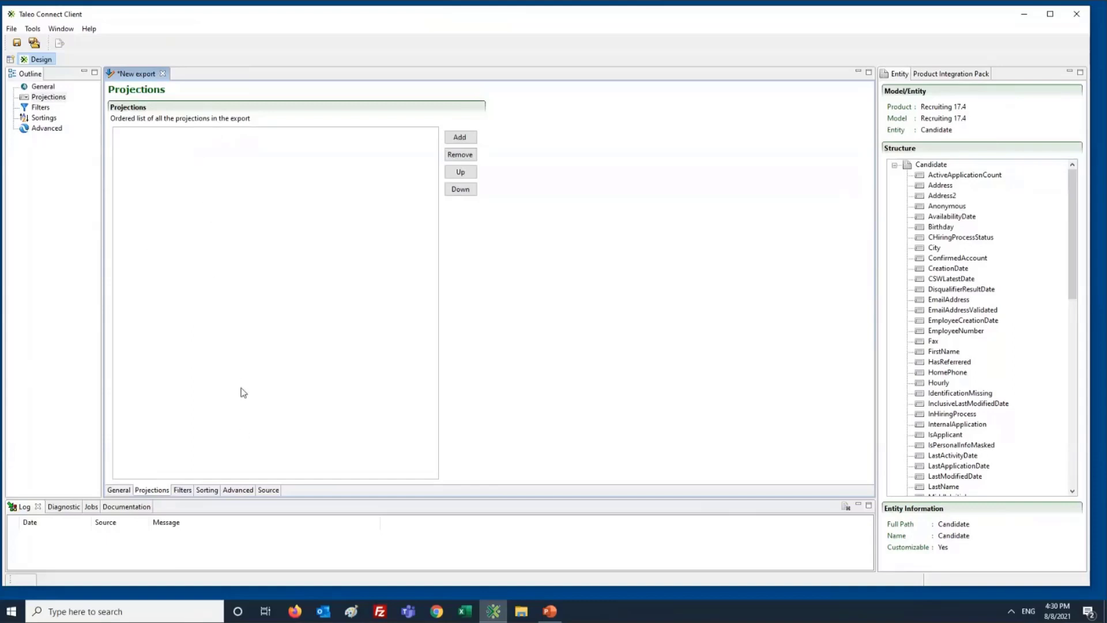
{"action": "left_click_drag", "start_coordinate": [876, 193], "coordinate": [819, 200]}
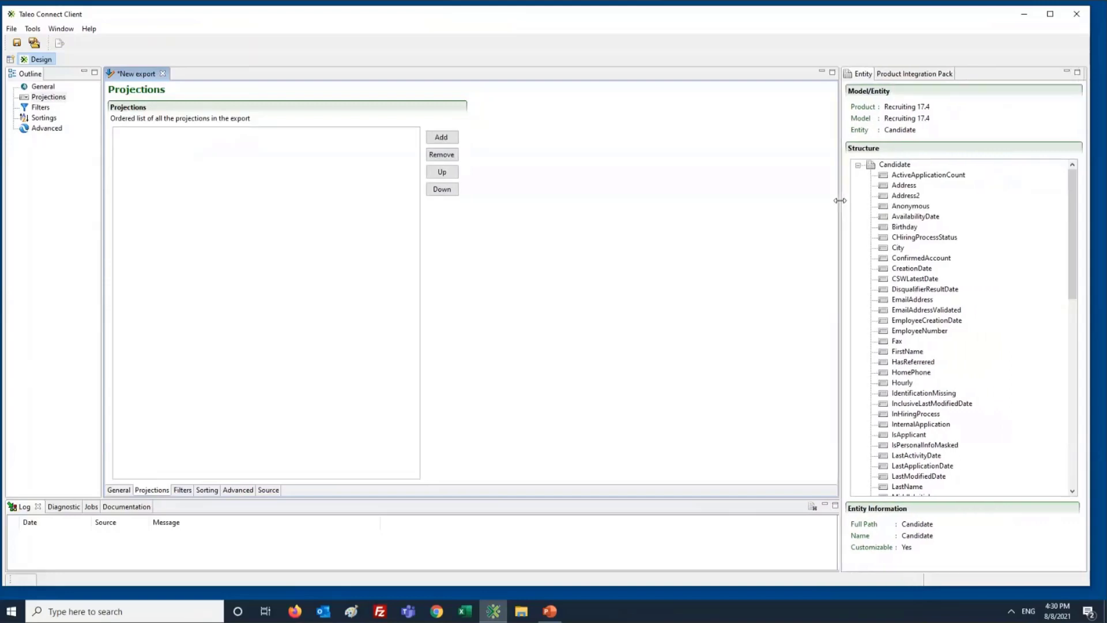
{"action": "left_click", "coordinate": [915, 415]}
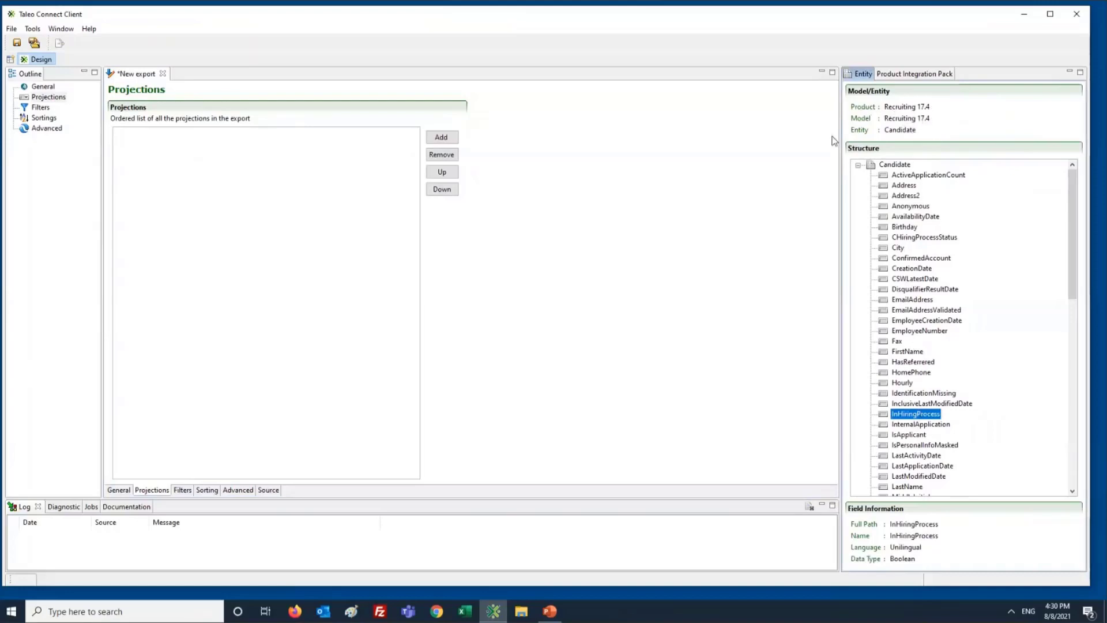
{"action": "left_click", "coordinate": [904, 165]}
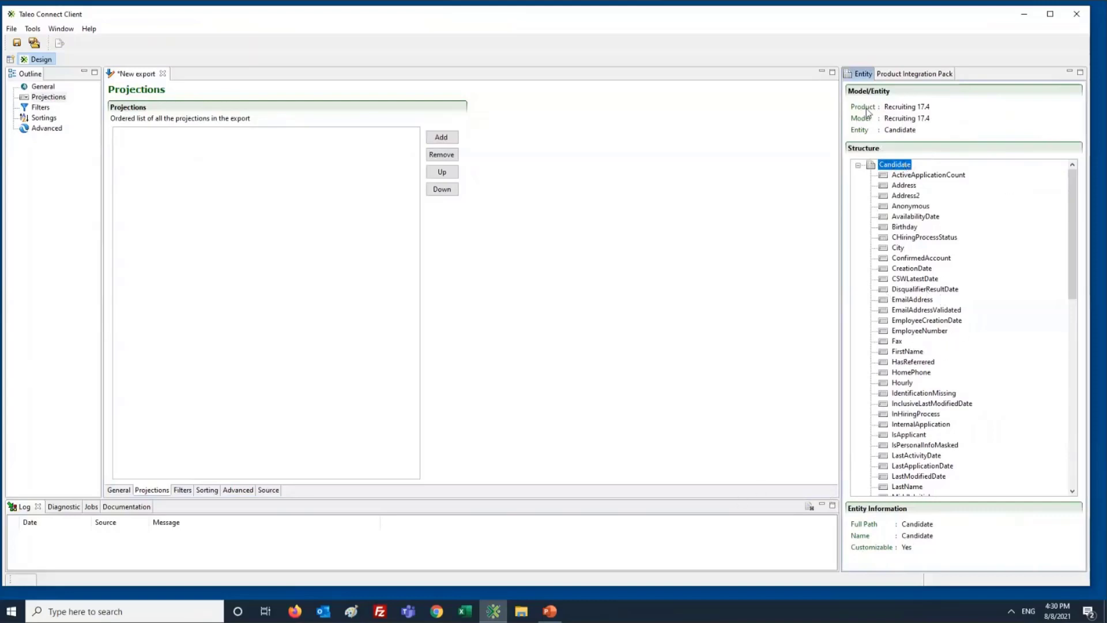
Examine the Candidate entity's fields, including ActiveApplicationCount, CHiringProcessStatus and EmployeeNumber, down to its related entities
{"action": "left_click", "coordinate": [905, 175]}
{"action": "left_click", "coordinate": [899, 166]}
{"action": "left_click", "coordinate": [899, 175]}
{"action": "left_click", "coordinate": [906, 237]}
{"action": "left_click", "coordinate": [911, 331]}
{"action": "scroll", "coordinate": [911, 369], "scroll_direction": "down", "scroll_amount": 3}
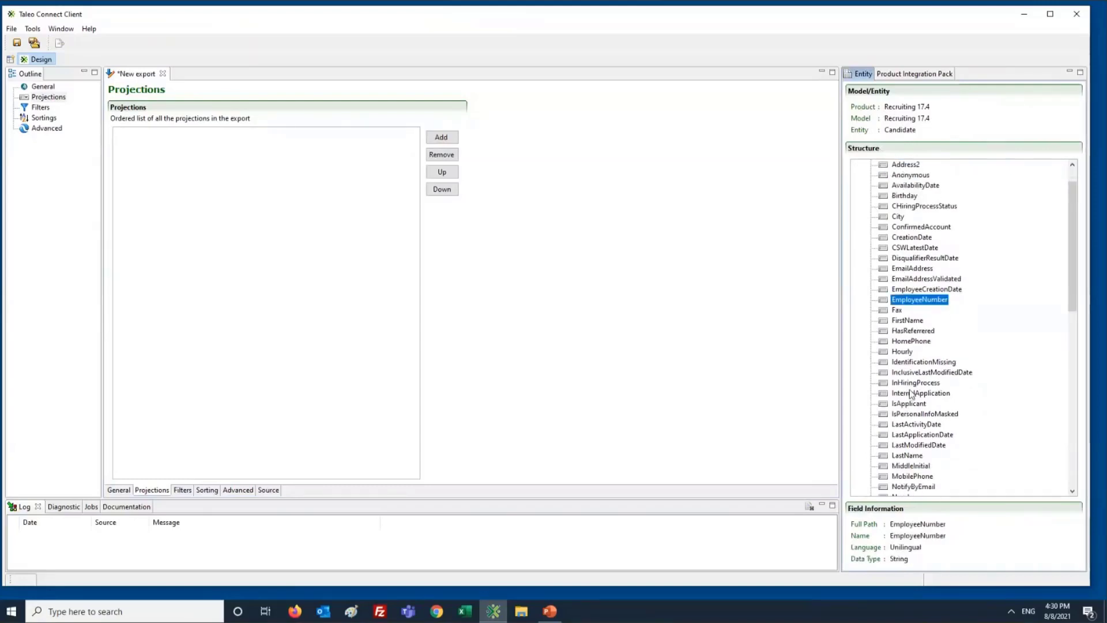
{"action": "scroll", "coordinate": [928, 421], "scroll_direction": "up", "scroll_amount": 1}
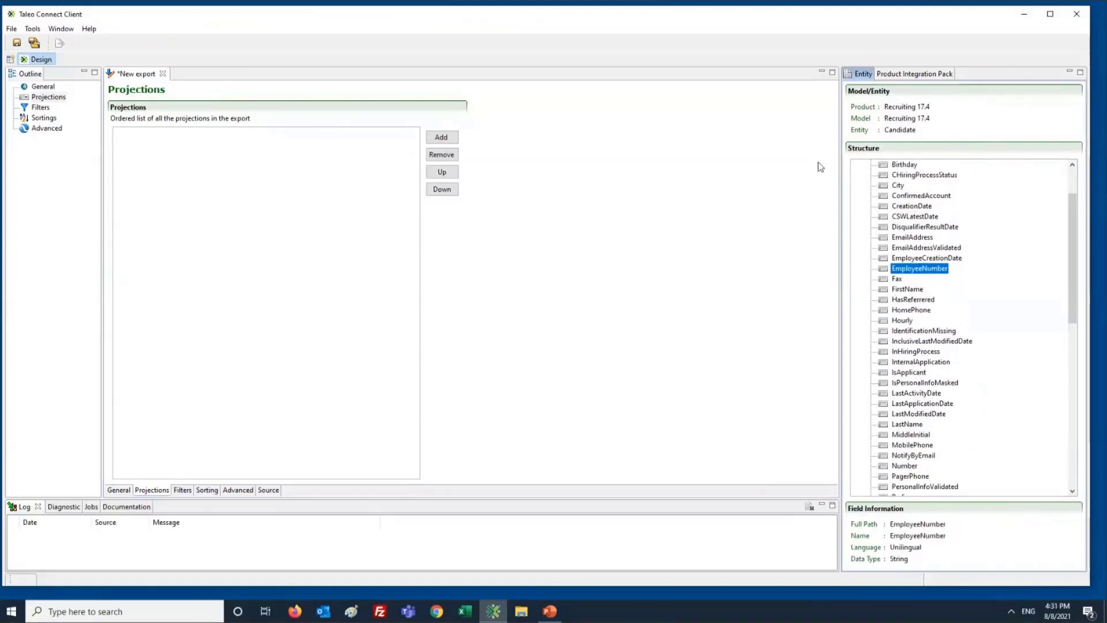
{"action": "scroll", "coordinate": [911, 352], "scroll_direction": "down", "scroll_amount": 2}
{"action": "scroll", "coordinate": [911, 351], "scroll_direction": "down", "scroll_amount": 5}
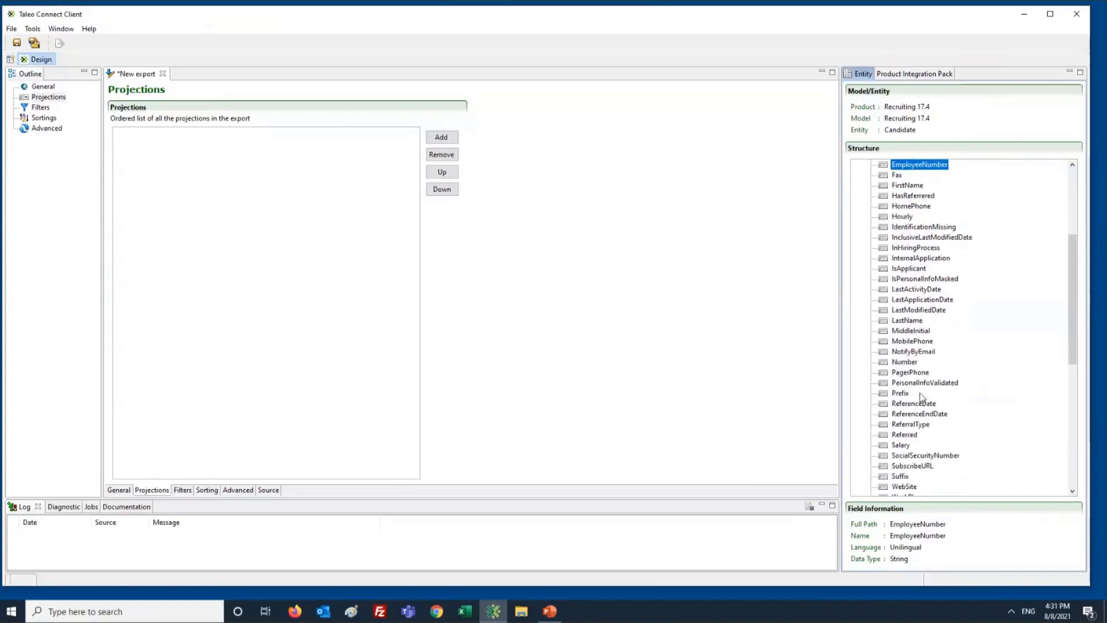
{"action": "scroll", "coordinate": [901, 327], "scroll_direction": "down", "scroll_amount": 4}
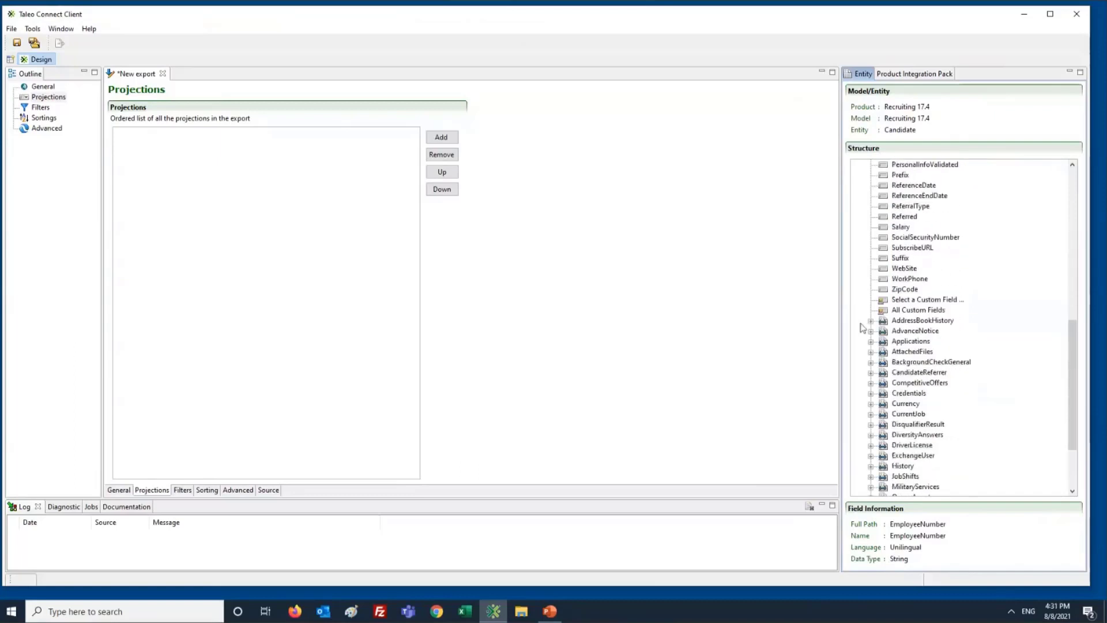
Inspect the AdvanceNotice, Applications and BackgroundCheckGeneral relations, and expand Applications down to the fields of its Application entity
{"action": "left_click", "coordinate": [893, 332]}
{"action": "left_click", "coordinate": [908, 343]}
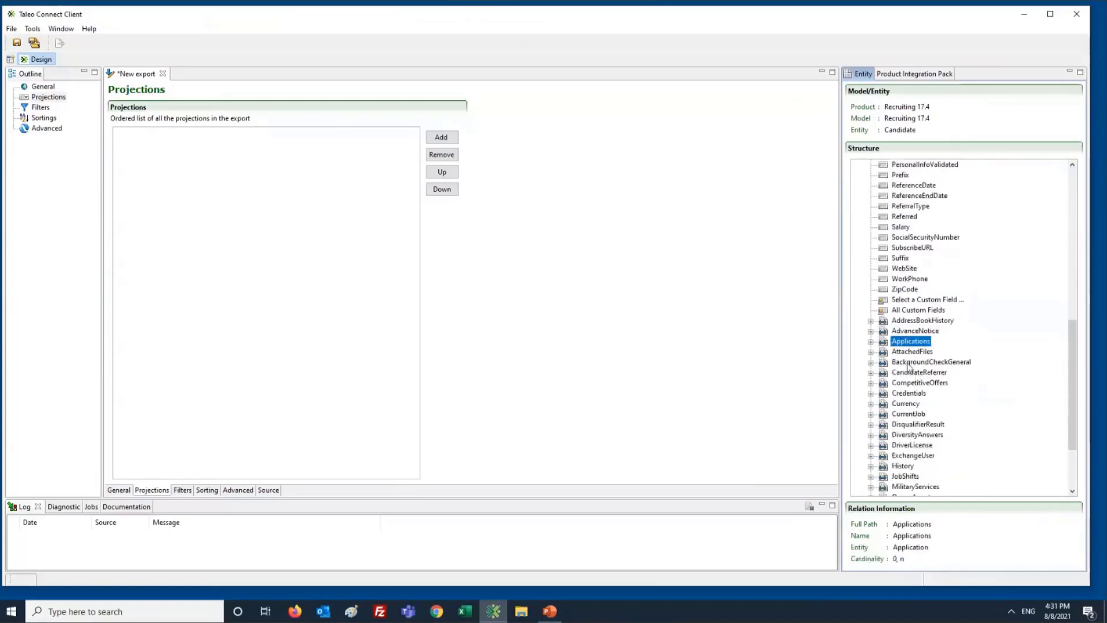
{"action": "left_click", "coordinate": [911, 363]}
{"action": "left_click", "coordinate": [917, 342]}
{"action": "left_click", "coordinate": [871, 342]}
{"action": "left_click", "coordinate": [884, 352]}
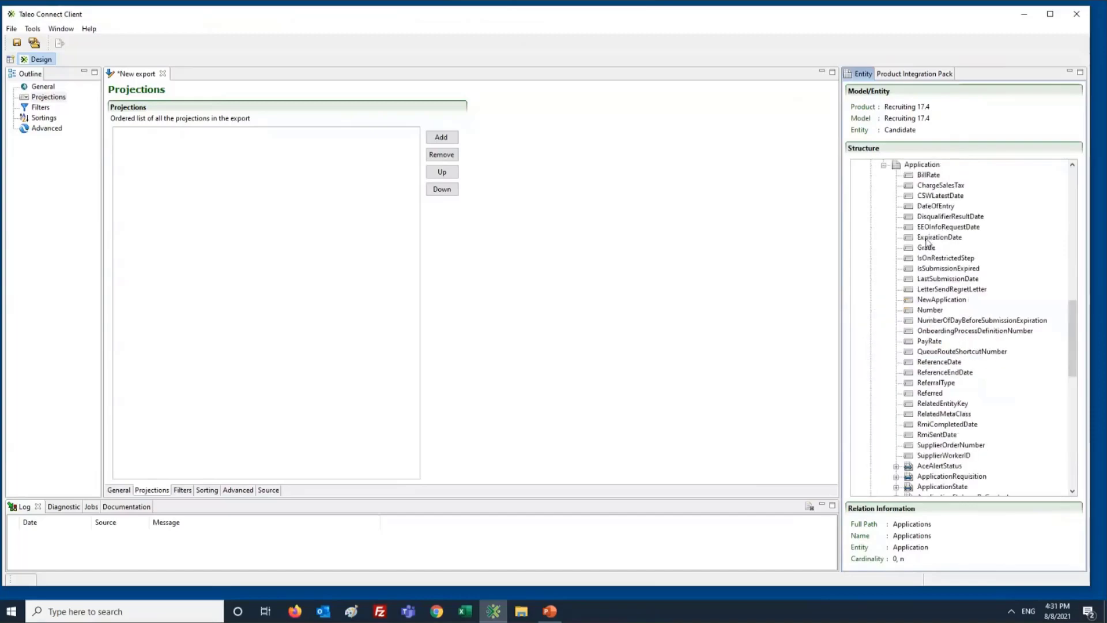
Examine the Application entity's fields and relations, including DateOfEntry, SupplierWorkerID, CSWLatestStatus and Requisition
{"action": "left_click", "coordinate": [931, 206]}
{"action": "left_click", "coordinate": [975, 320]}
{"action": "left_click", "coordinate": [945, 455]}
{"action": "scroll", "coordinate": [950, 438], "scroll_direction": "down", "scroll_amount": 3}
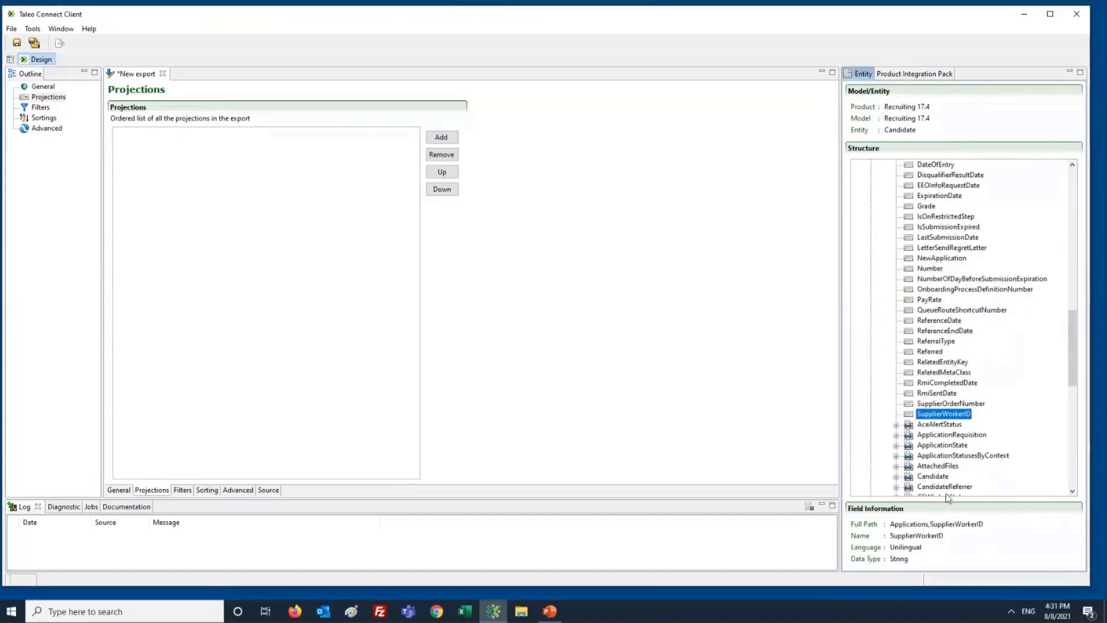
{"action": "left_click", "coordinate": [943, 426]}
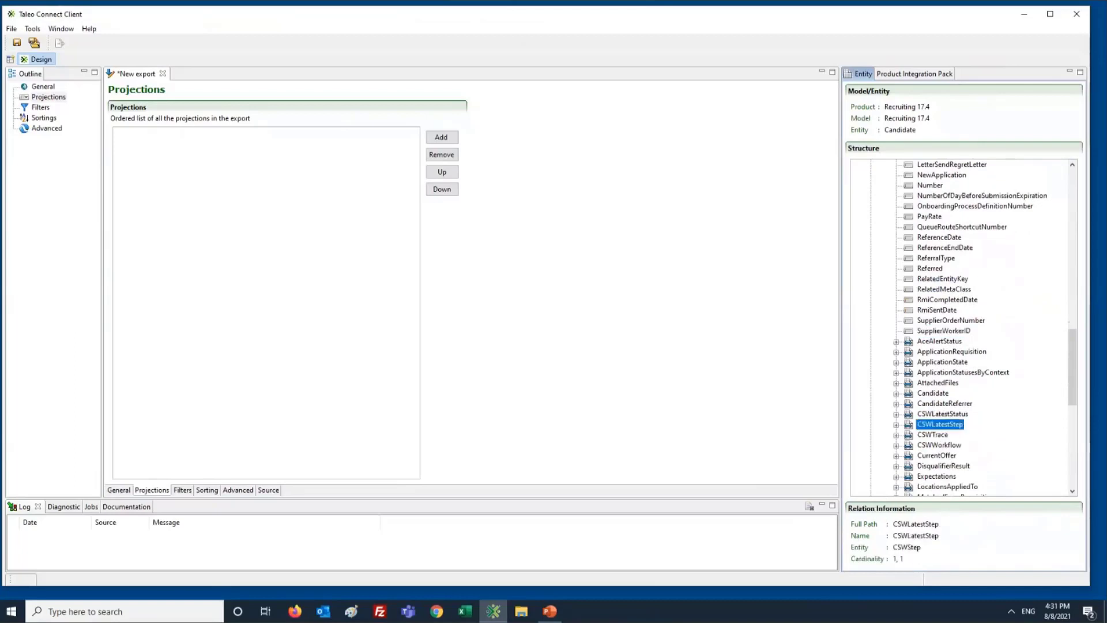
{"action": "left_click", "coordinate": [943, 414]}
{"action": "scroll", "coordinate": [931, 406], "scroll_direction": "down", "scroll_amount": 6}
{"action": "left_click", "coordinate": [929, 404]}
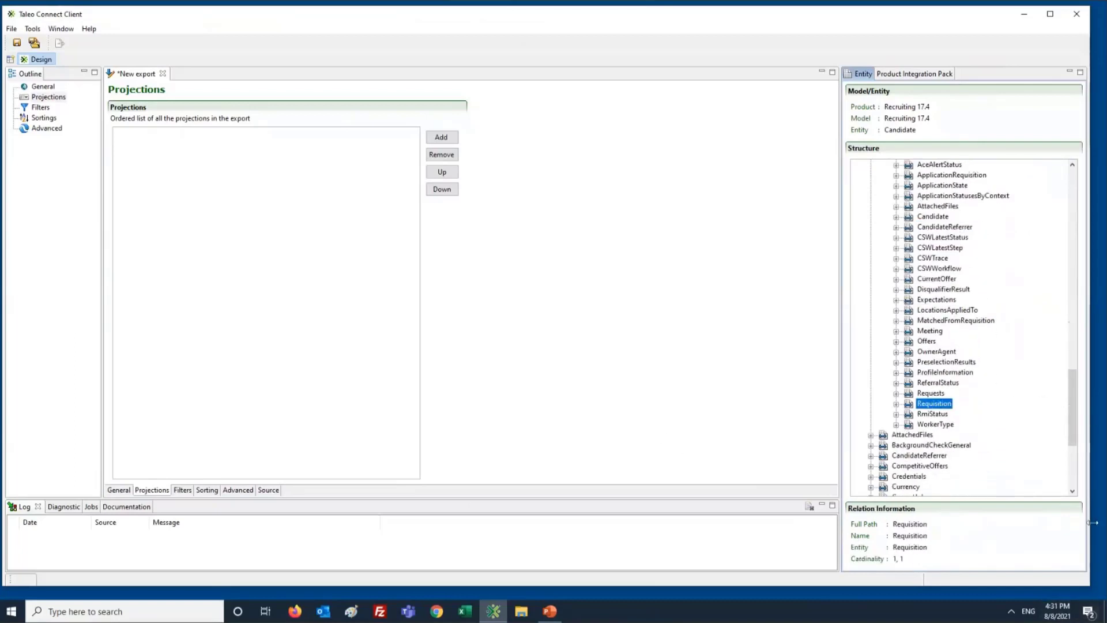
Add the Candidate's FirstName field from the entity structure as the first projection and select that projection
{"action": "scroll", "coordinate": [1075, 286], "scroll_direction": "up", "scroll_amount": 10}
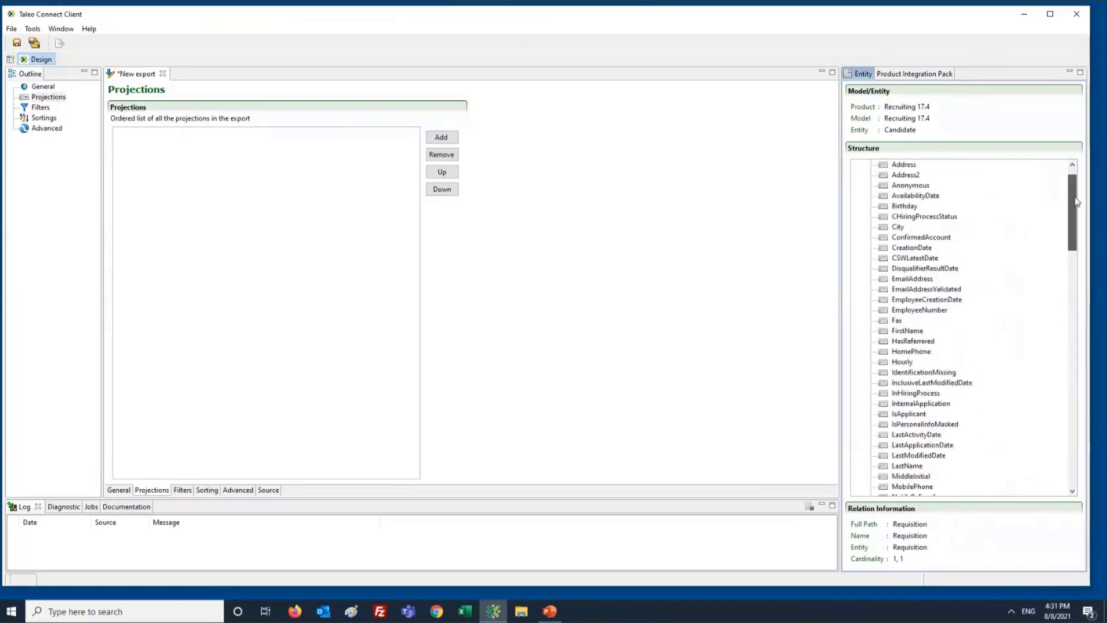
{"action": "left_click", "coordinate": [924, 290]}
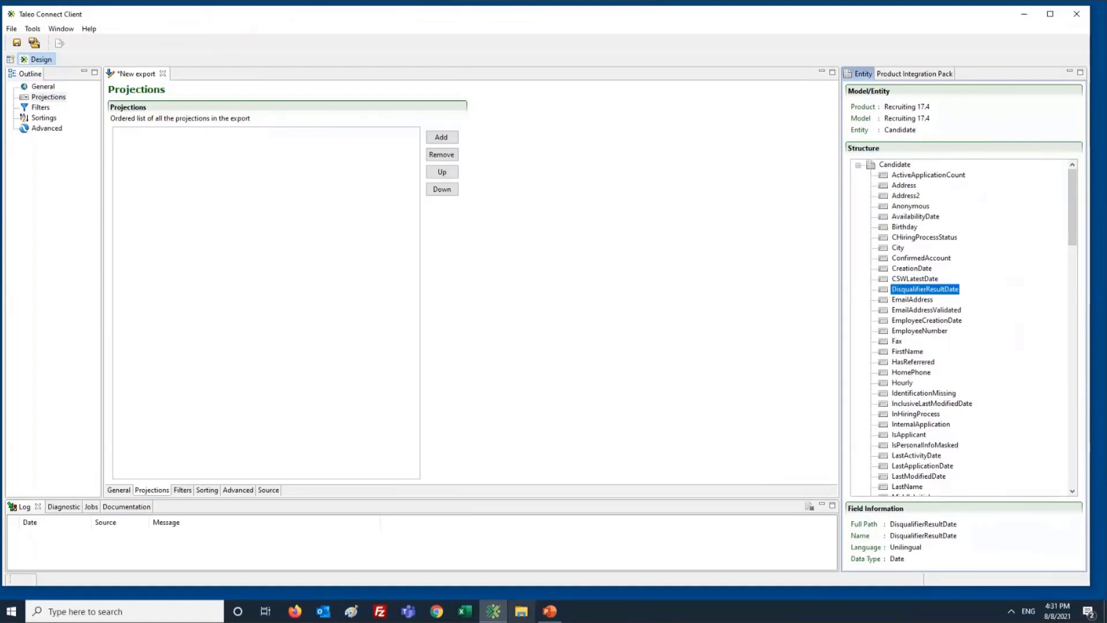
{"action": "left_click", "coordinate": [631, 237]}
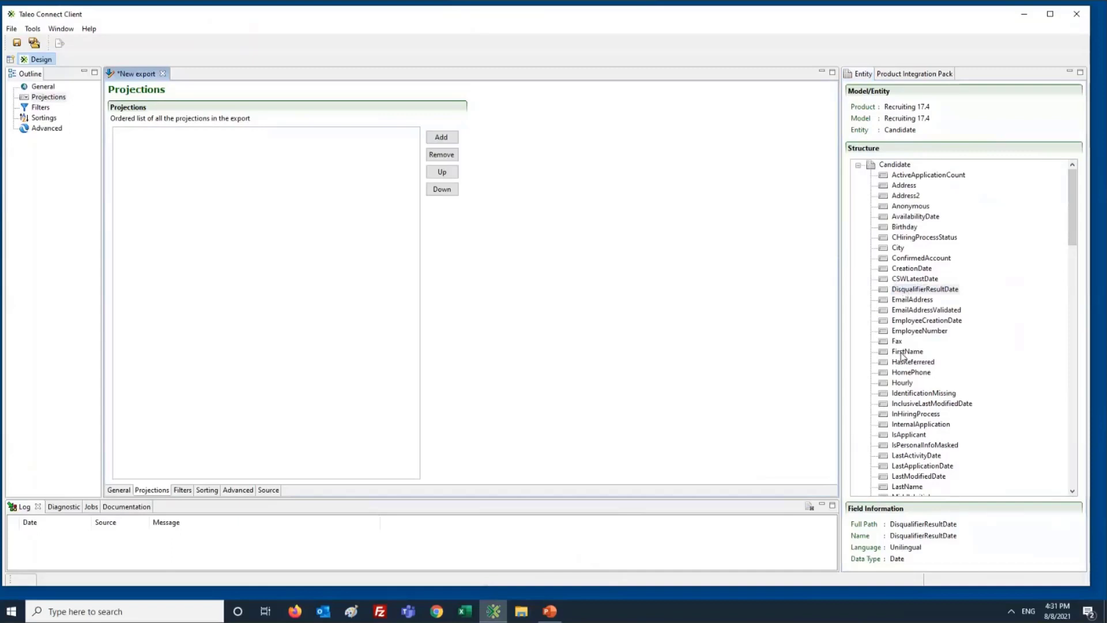
{"action": "left_click", "coordinate": [903, 353]}
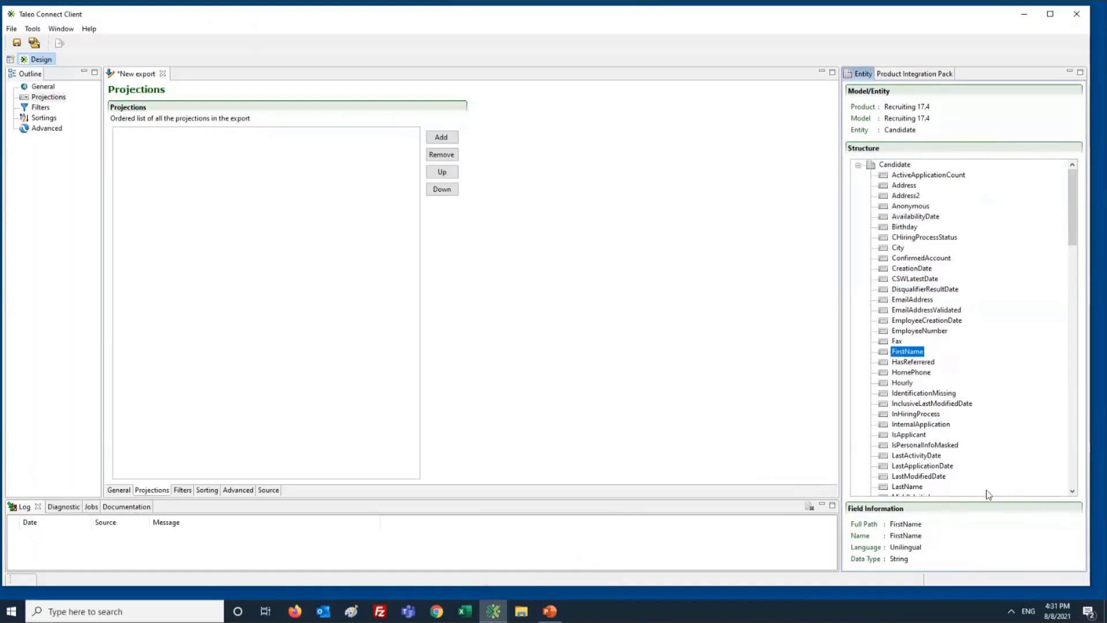
{"action": "left_click", "coordinate": [884, 43]}
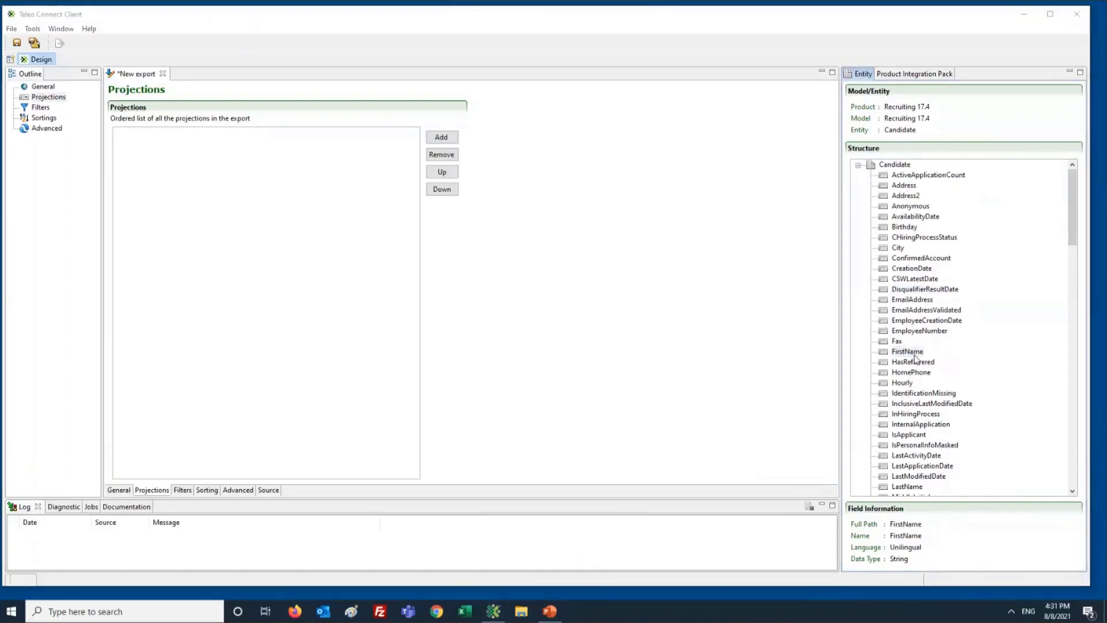
{"action": "left_click_drag", "start_coordinate": [914, 353], "coordinate": [299, 289]}
{"action": "left_click", "coordinate": [140, 134]}
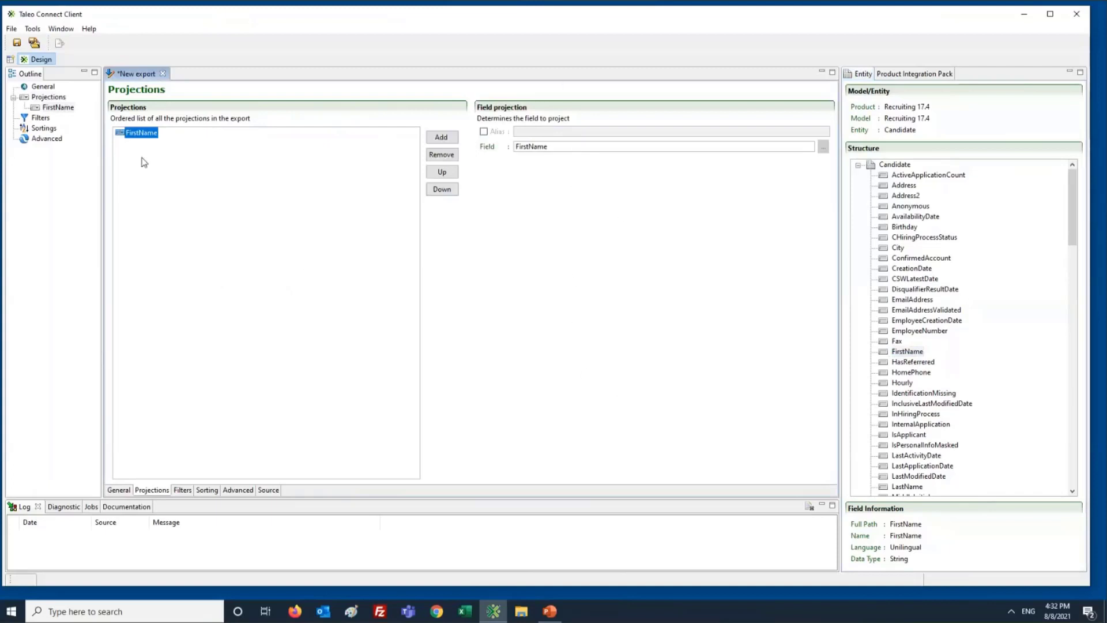
Add a second field projection, set its field to LastName, and check it against the LastName field in the Candidate structure
{"action": "left_click", "coordinate": [442, 137]}
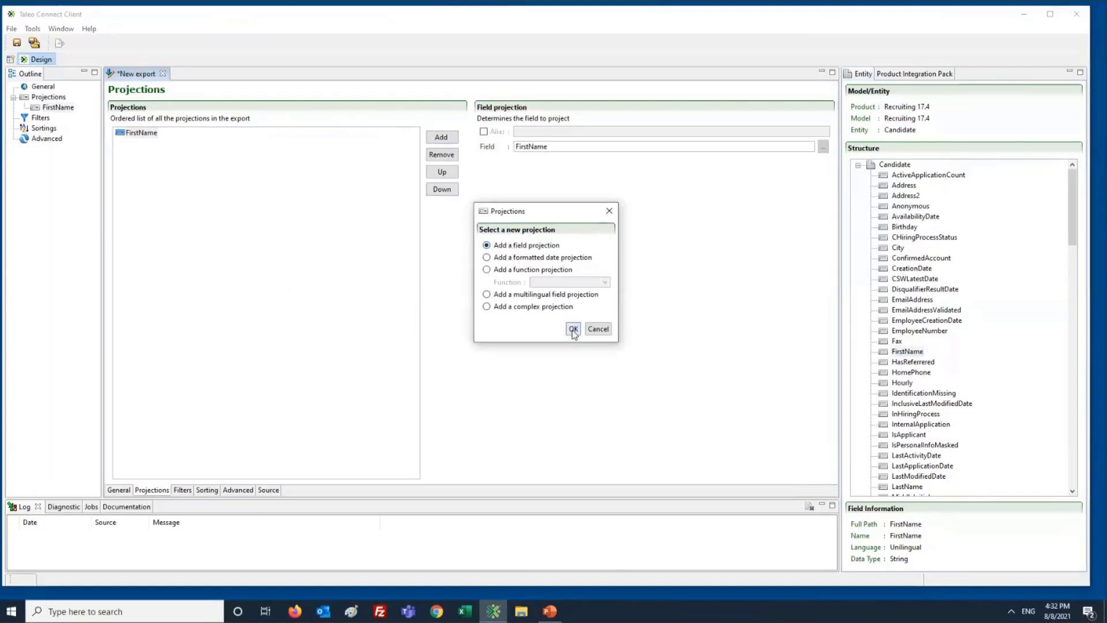
{"action": "left_click", "coordinate": [573, 329]}
{"action": "left_click", "coordinate": [134, 133]}
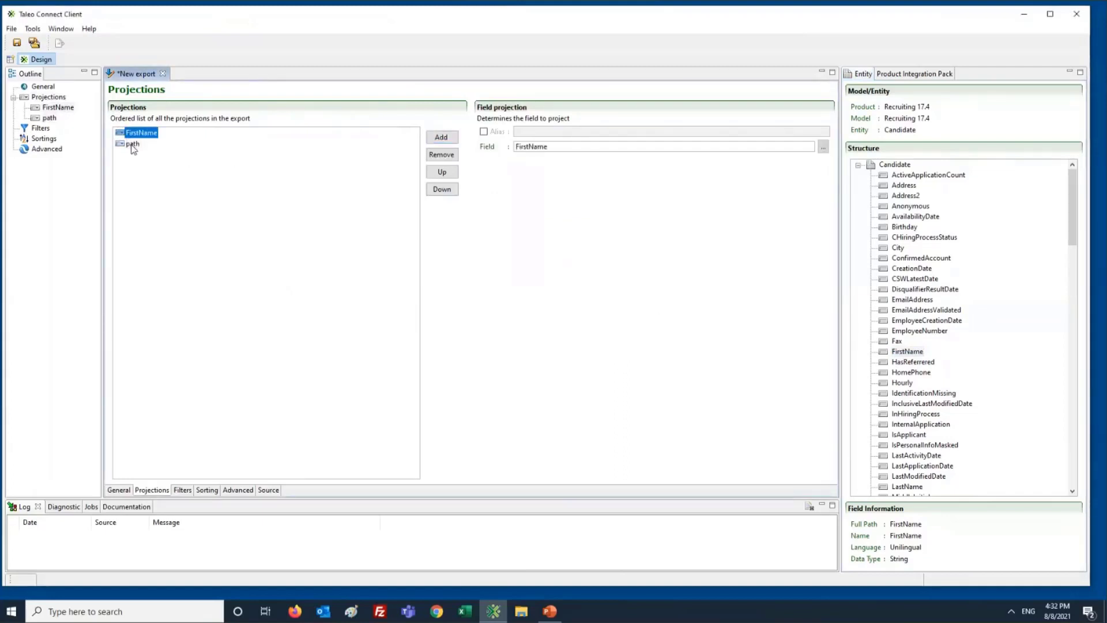
{"action": "left_click", "coordinate": [133, 143]}
{"action": "left_click_drag", "start_coordinate": [541, 148], "coordinate": [461, 133]}
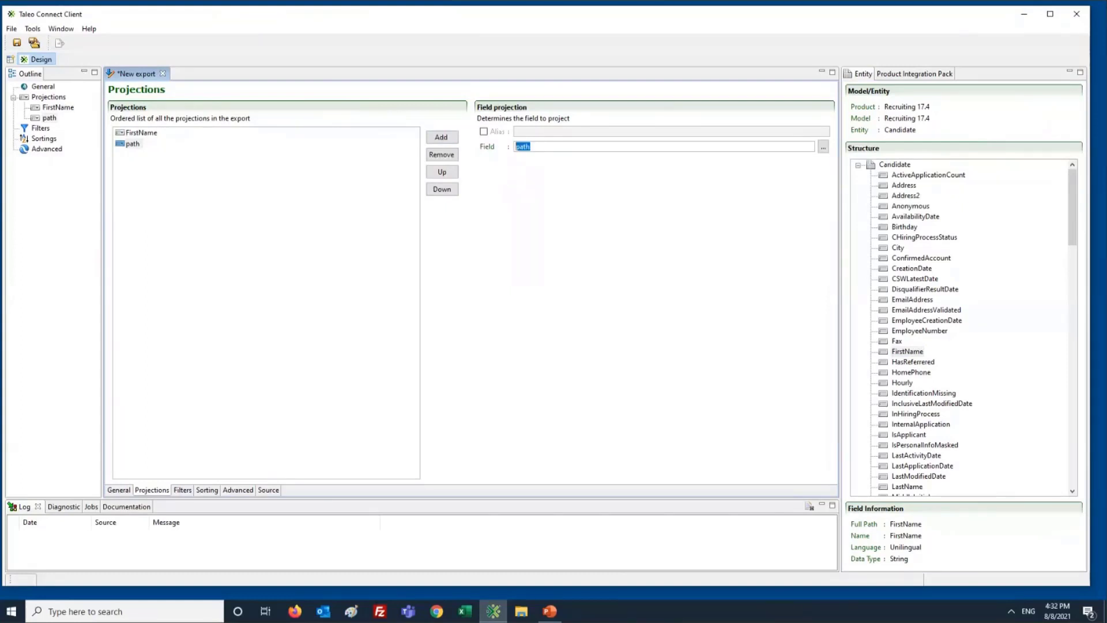
{"action": "left_click", "coordinate": [548, 143]}
{"action": "left_click_drag", "start_coordinate": [533, 147], "coordinate": [472, 138]}
{"action": "type", "text": "LastName"}
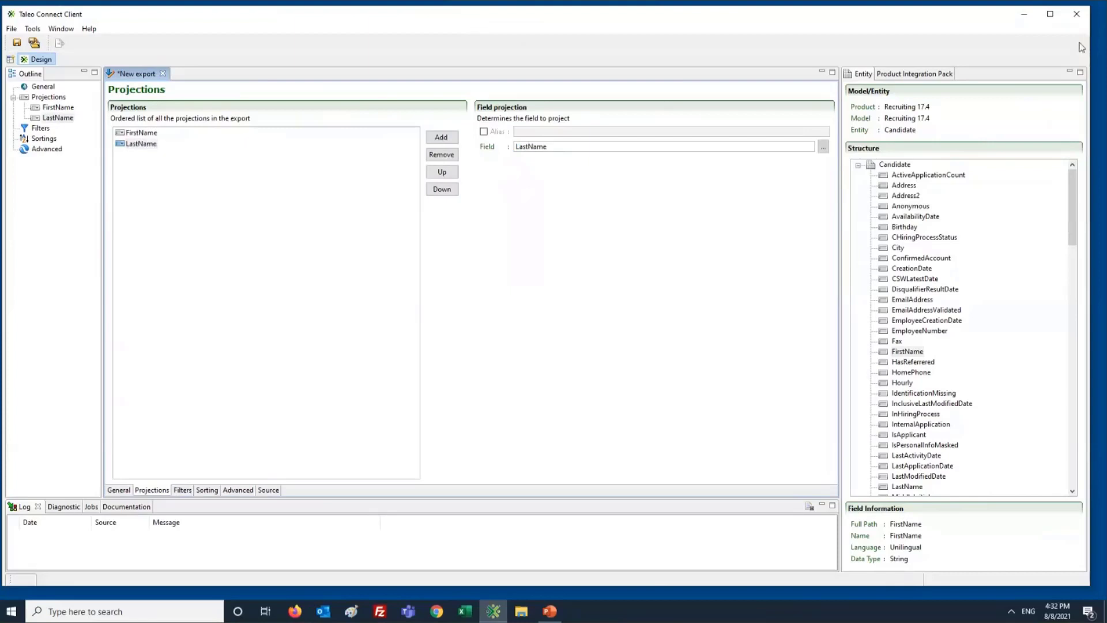
{"action": "left_click", "coordinate": [906, 487]}
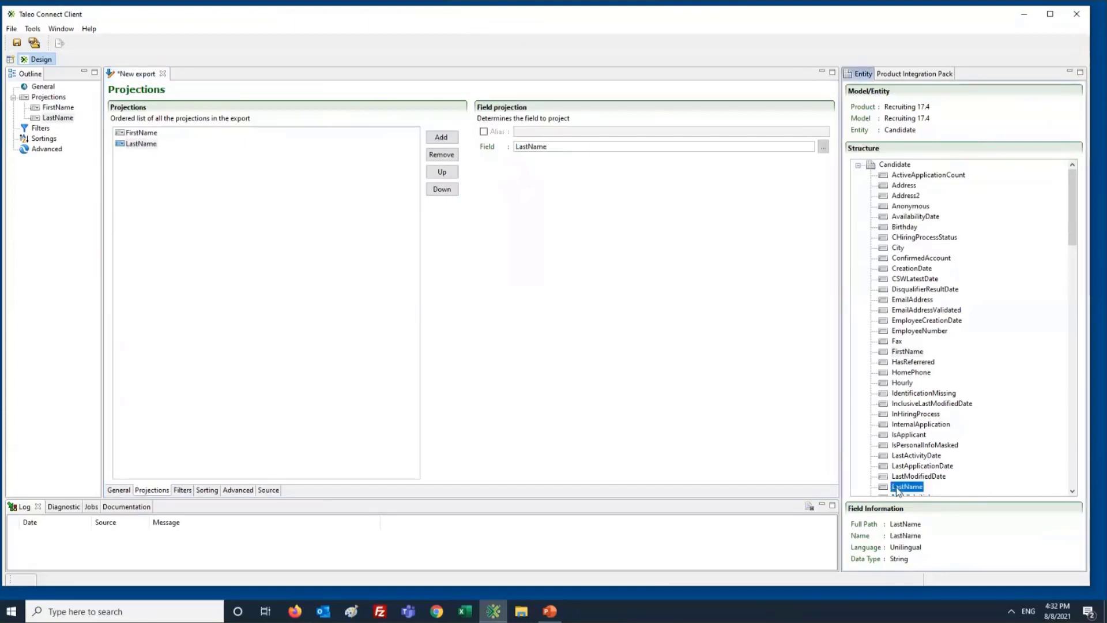
{"action": "scroll", "coordinate": [899, 358], "scroll_direction": "down", "scroll_amount": 6}
{"action": "scroll", "coordinate": [898, 354], "scroll_direction": "down", "scroll_amount": 1}
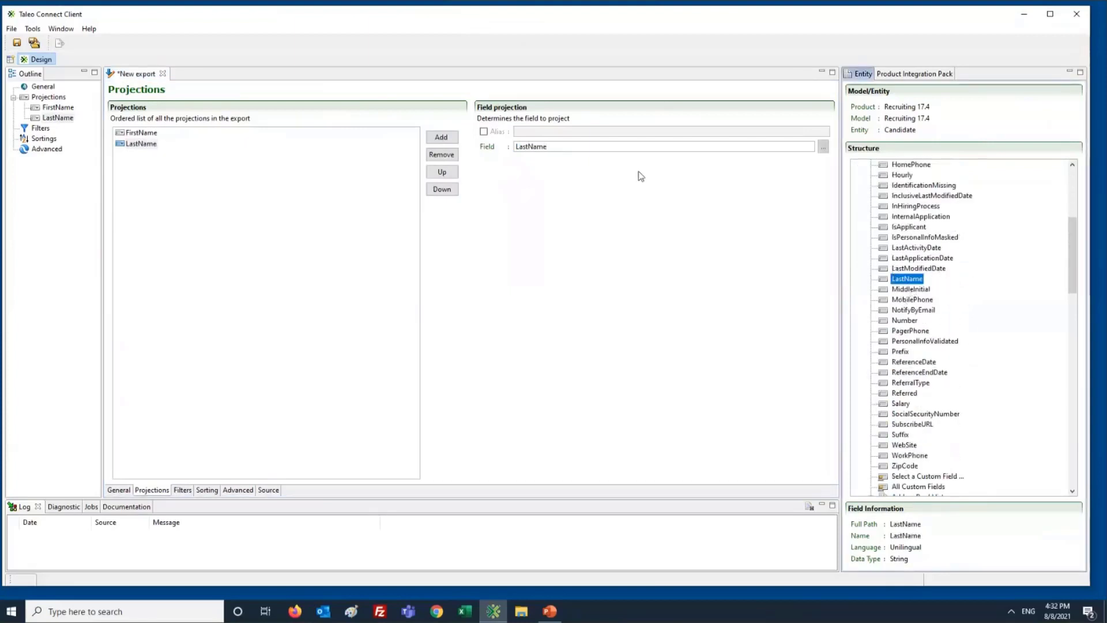
{"action": "left_click_drag", "start_coordinate": [557, 146], "coordinate": [516, 146]}
{"action": "left_click", "coordinate": [134, 144]}
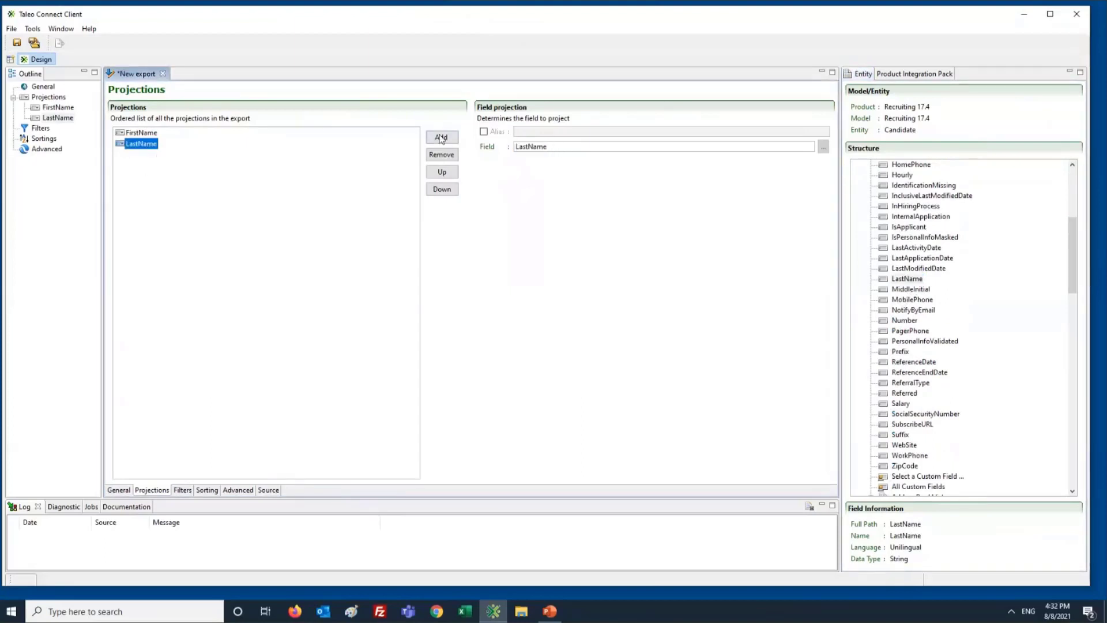
Add a third field projection and fill its field with MiddleInitial from the Candidate structure
{"action": "left_click", "coordinate": [442, 138]}
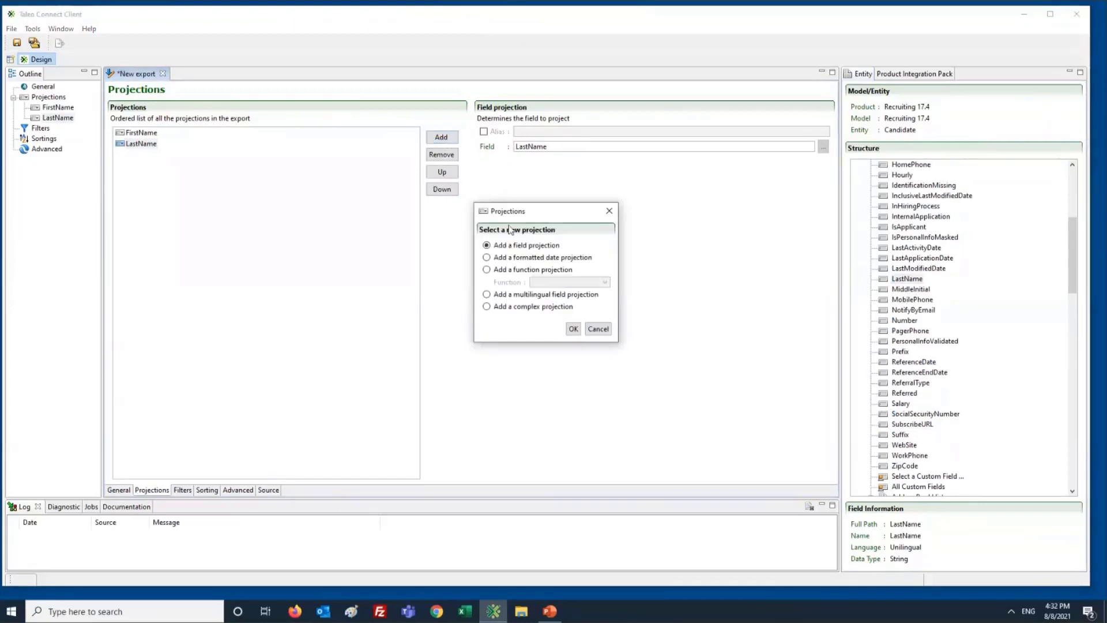
{"action": "left_click", "coordinate": [573, 329]}
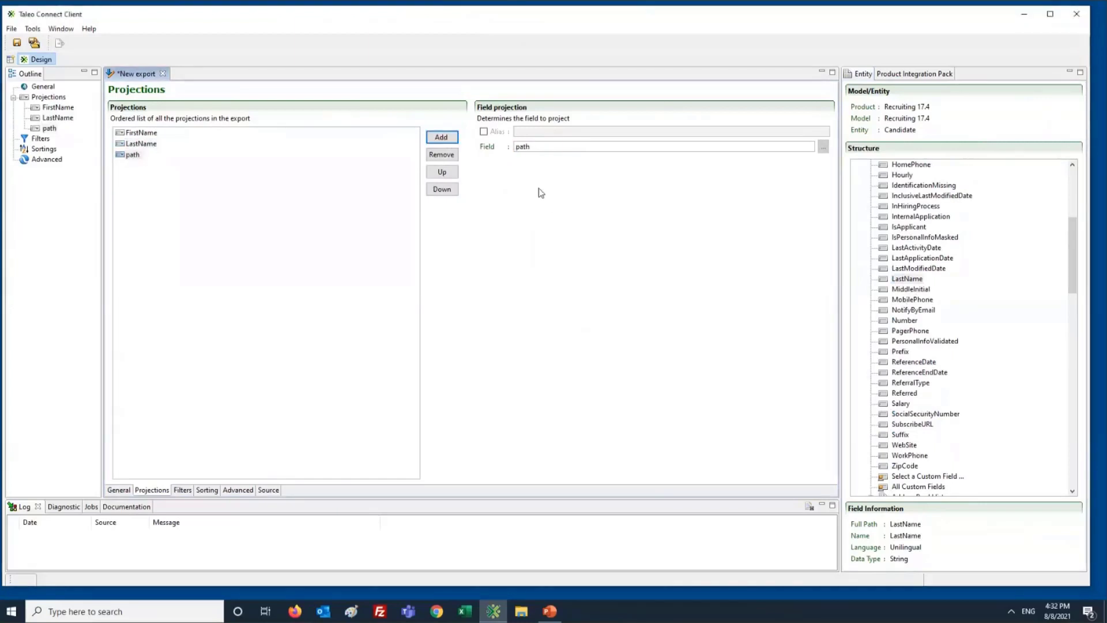
{"action": "left_click", "coordinate": [904, 290]}
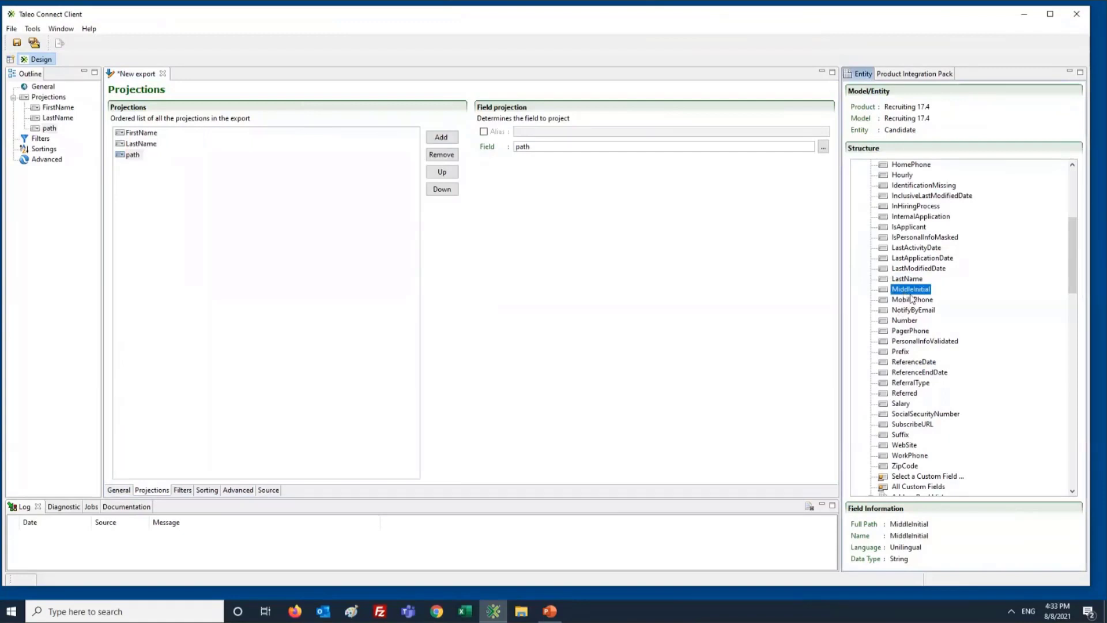
{"action": "left_click_drag", "start_coordinate": [908, 292], "coordinate": [526, 153]}
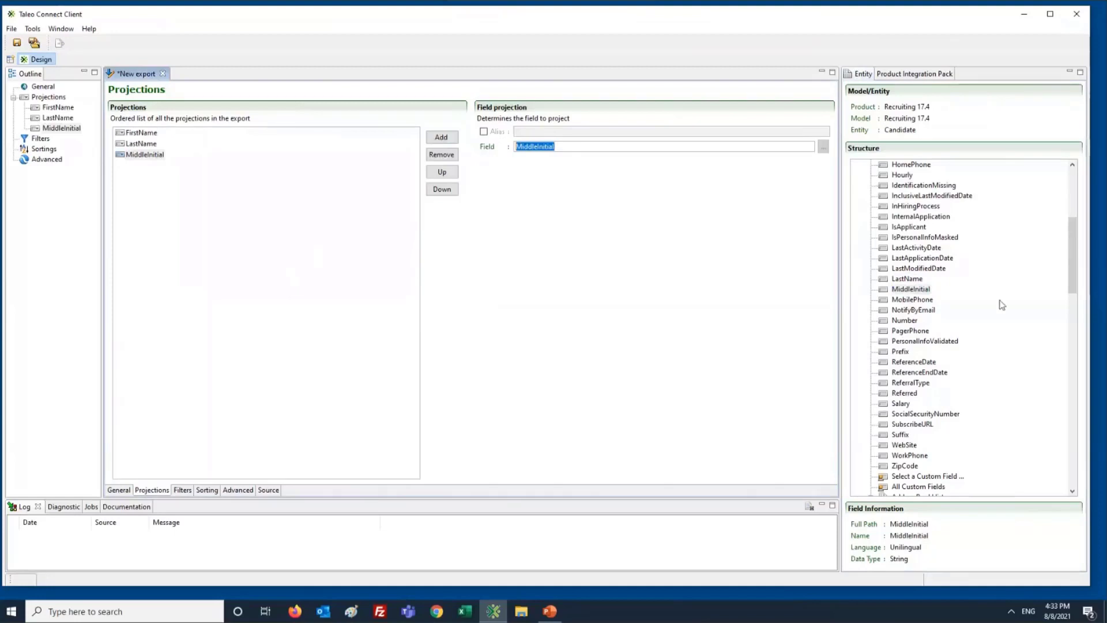
Add MiddleInitial once more as a projection, remove the duplicate, and go through the three remaining projections
{"action": "left_click", "coordinate": [925, 289]}
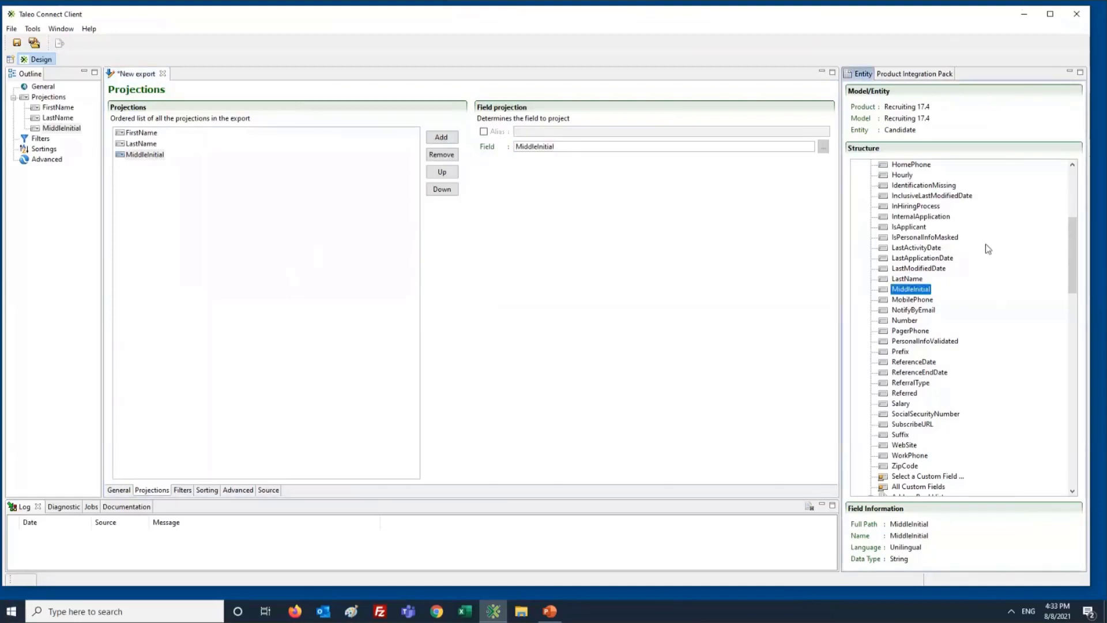
{"action": "left_click_drag", "start_coordinate": [908, 293], "coordinate": [263, 265]}
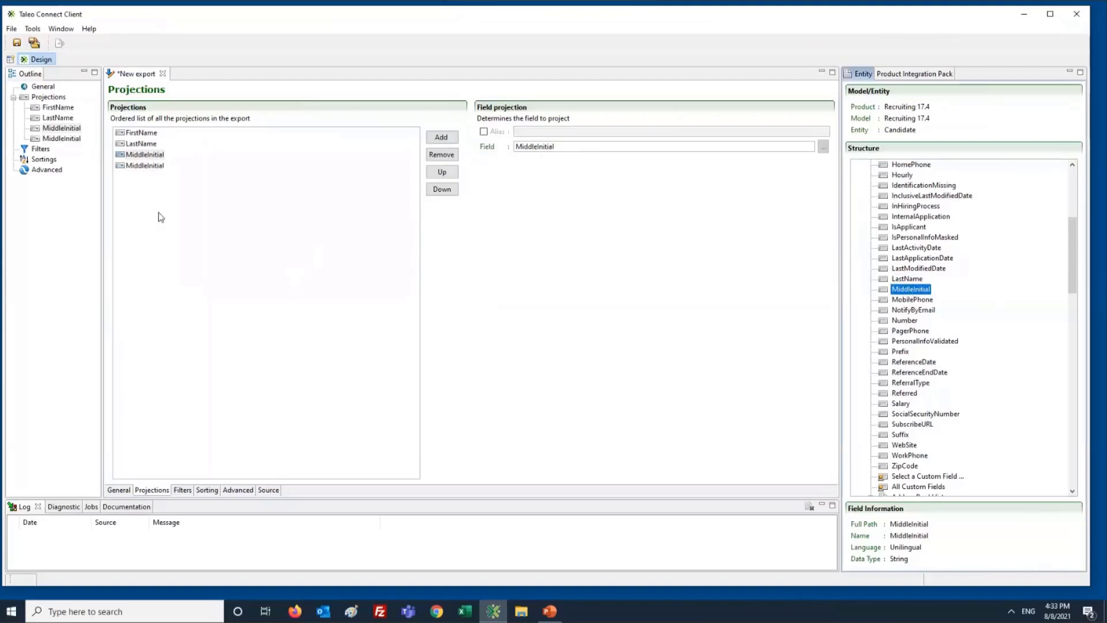
{"action": "left_click", "coordinate": [143, 165]}
{"action": "left_click", "coordinate": [442, 155]}
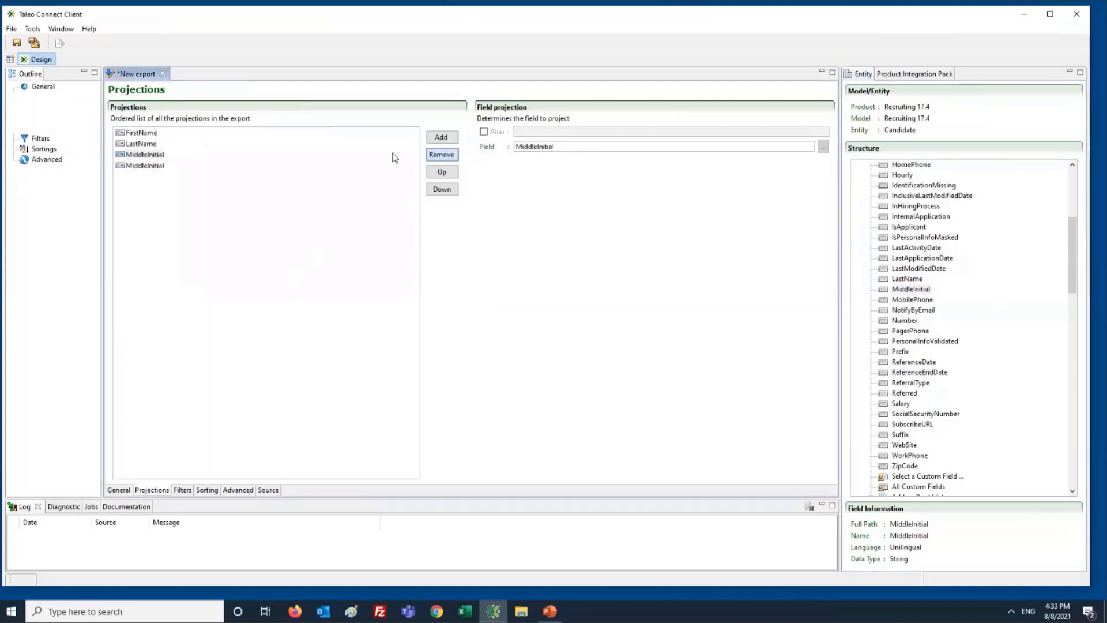
{"action": "left_click", "coordinate": [141, 144]}
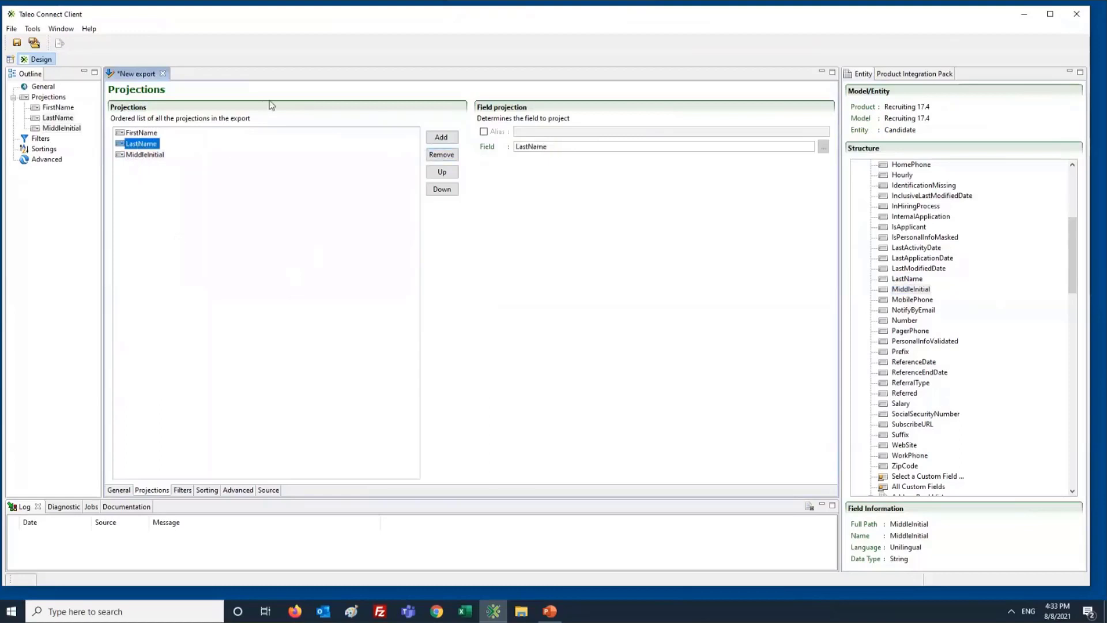
{"action": "left_click", "coordinate": [142, 156]}
{"action": "left_click", "coordinate": [137, 134]}
{"action": "left_click", "coordinate": [141, 142]}
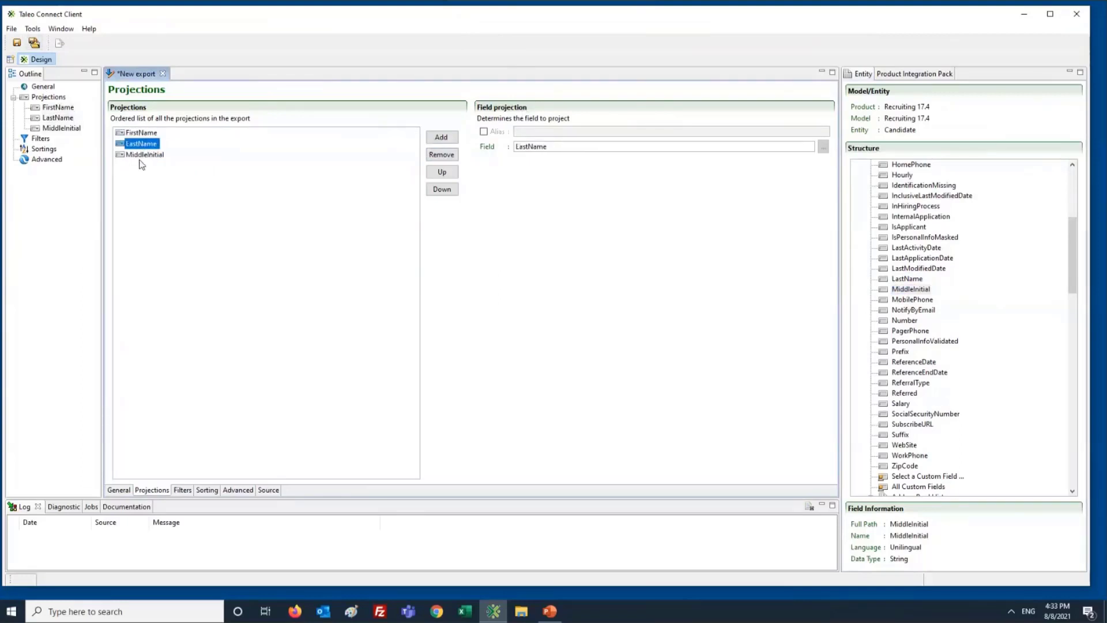
{"action": "left_click", "coordinate": [140, 156]}
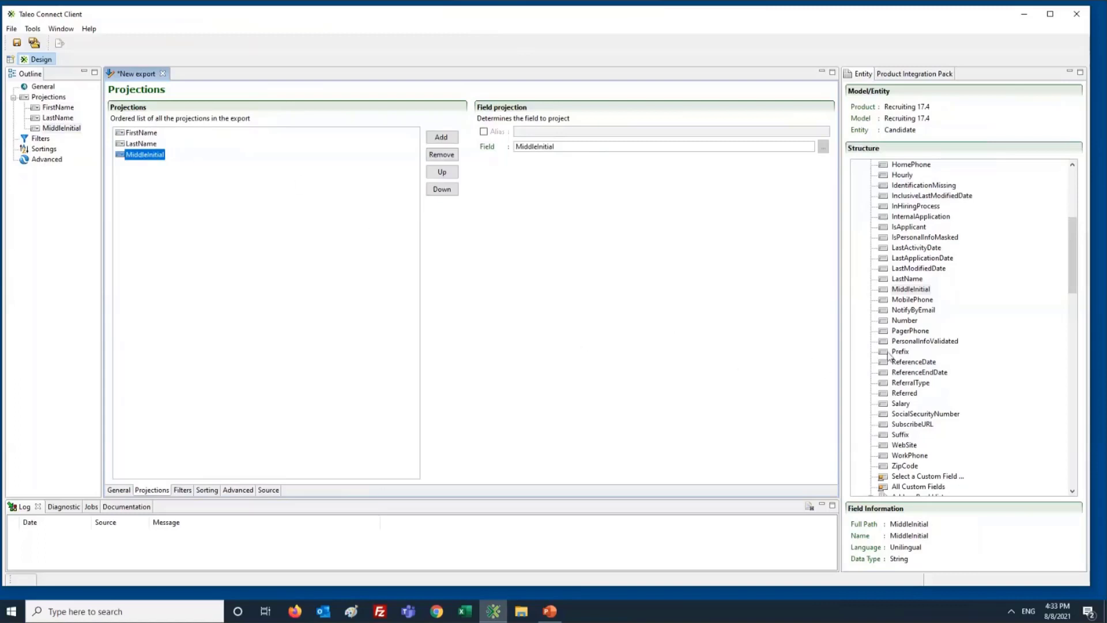
Add the Candidate's Number field from the entity structure as the fourth projection and select that projection
{"action": "left_click", "coordinate": [887, 322]}
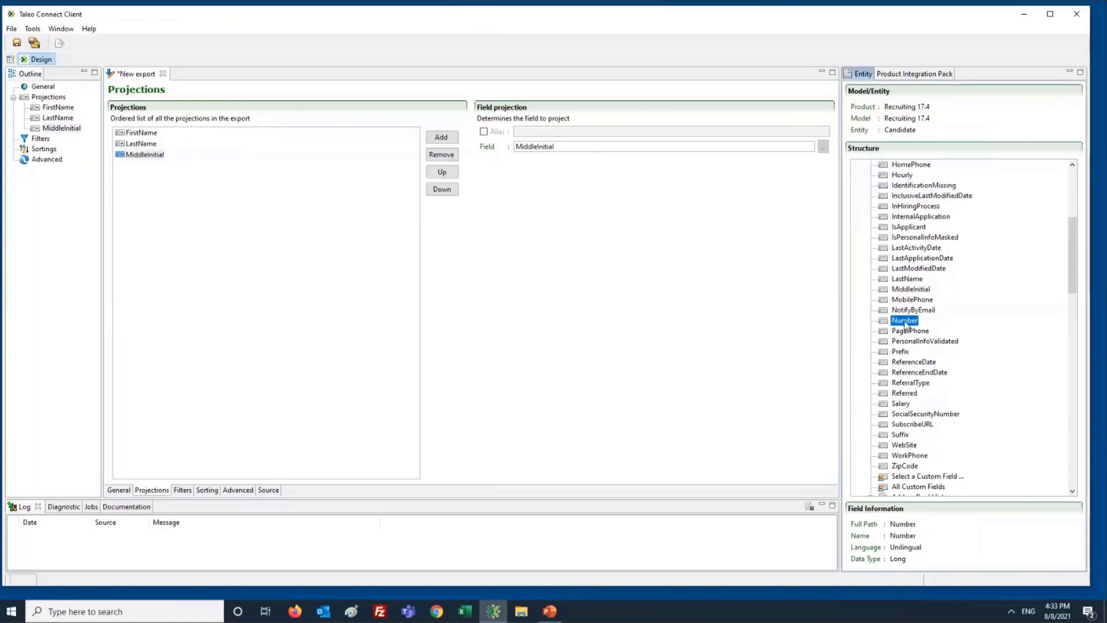
{"action": "left_click_drag", "start_coordinate": [904, 323], "coordinate": [217, 275]}
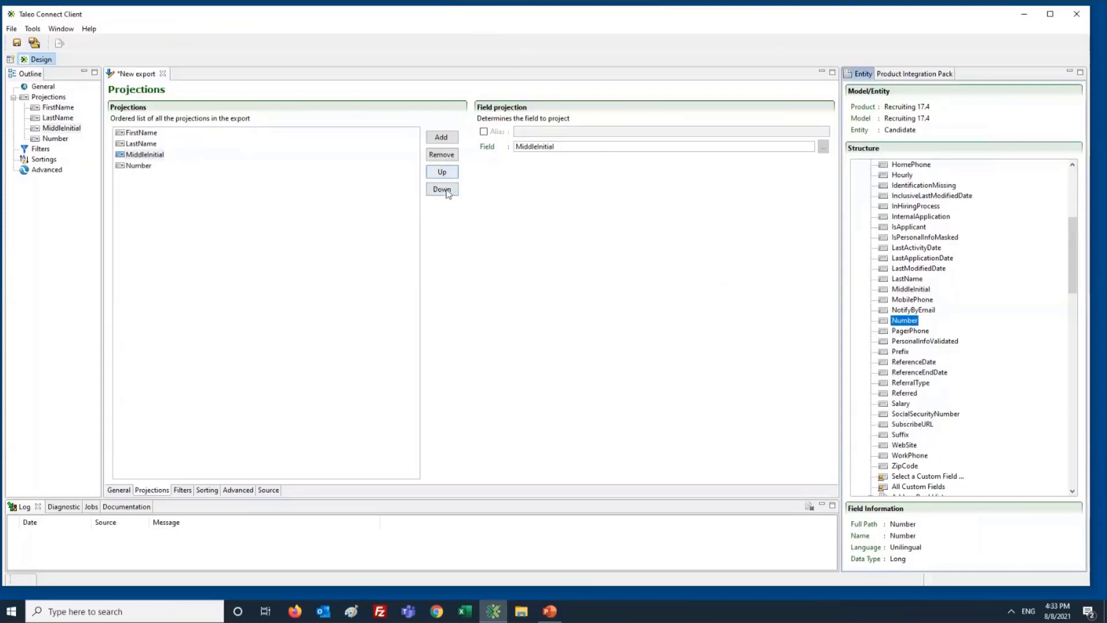
{"action": "left_click", "coordinate": [137, 166]}
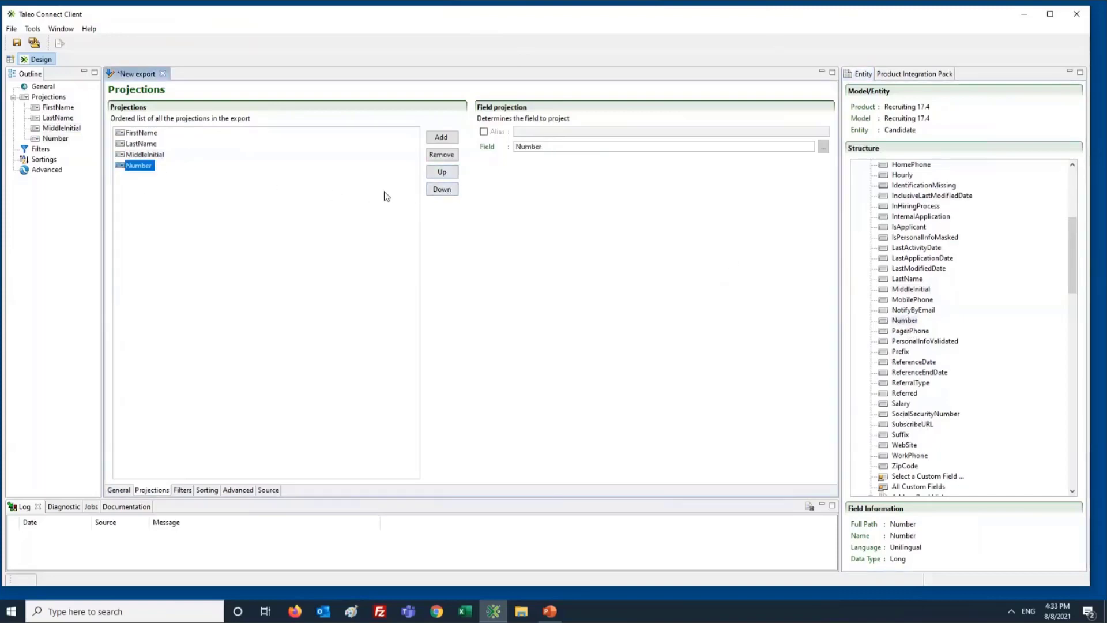
Move the Number projection to the top of the list, above FirstName, and select it
{"action": "left_click", "coordinate": [442, 173]}
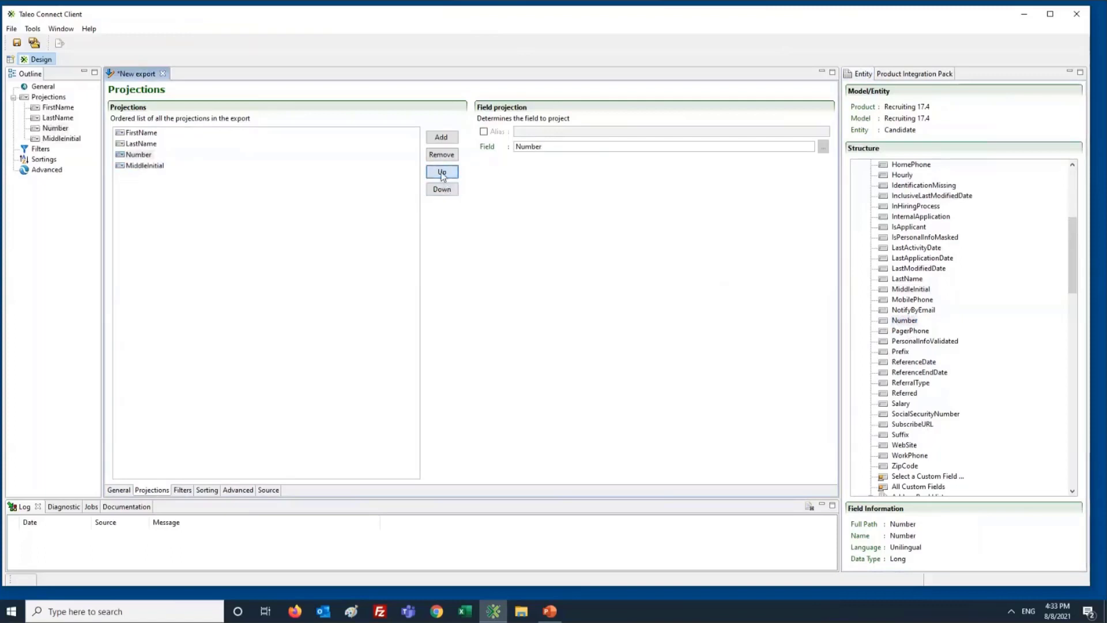
{"action": "left_click", "coordinate": [441, 173]}
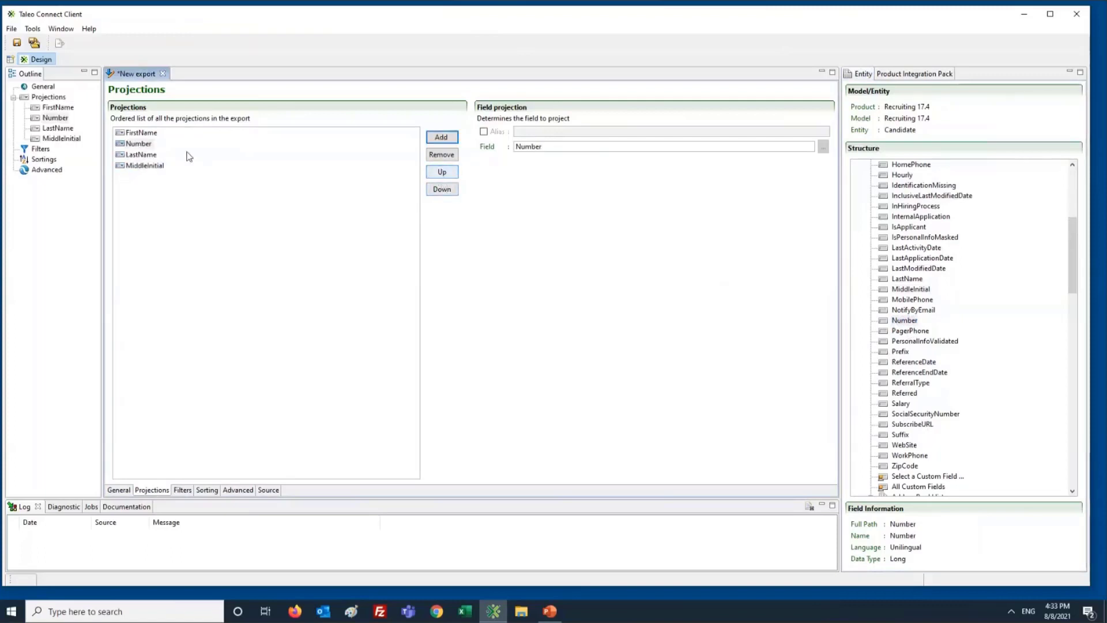
{"action": "left_click", "coordinate": [442, 172]}
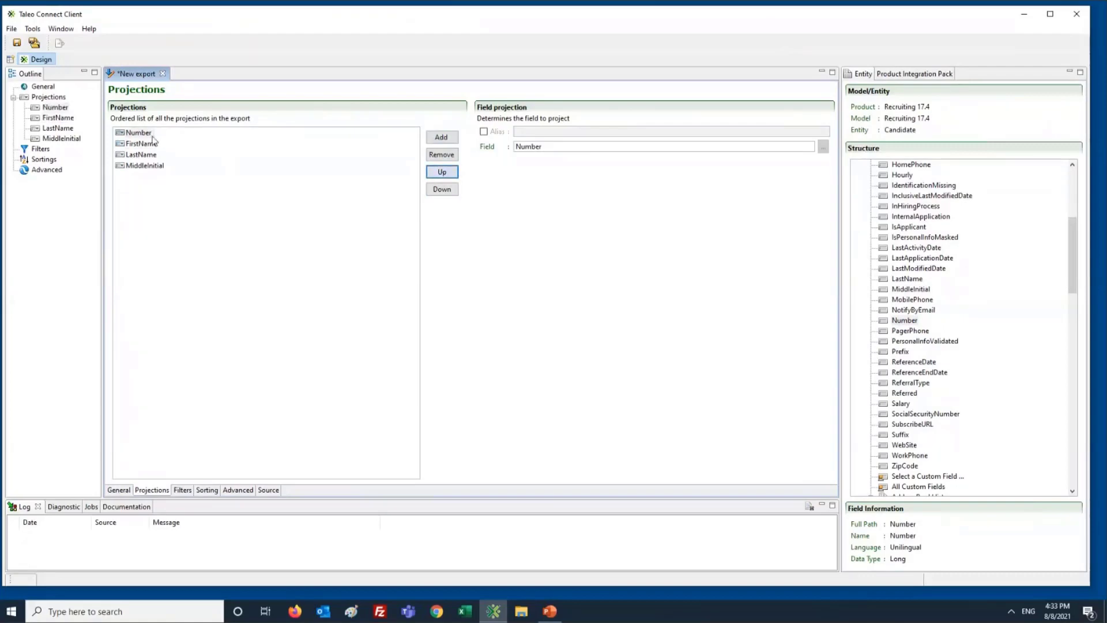
{"action": "left_click", "coordinate": [128, 133]}
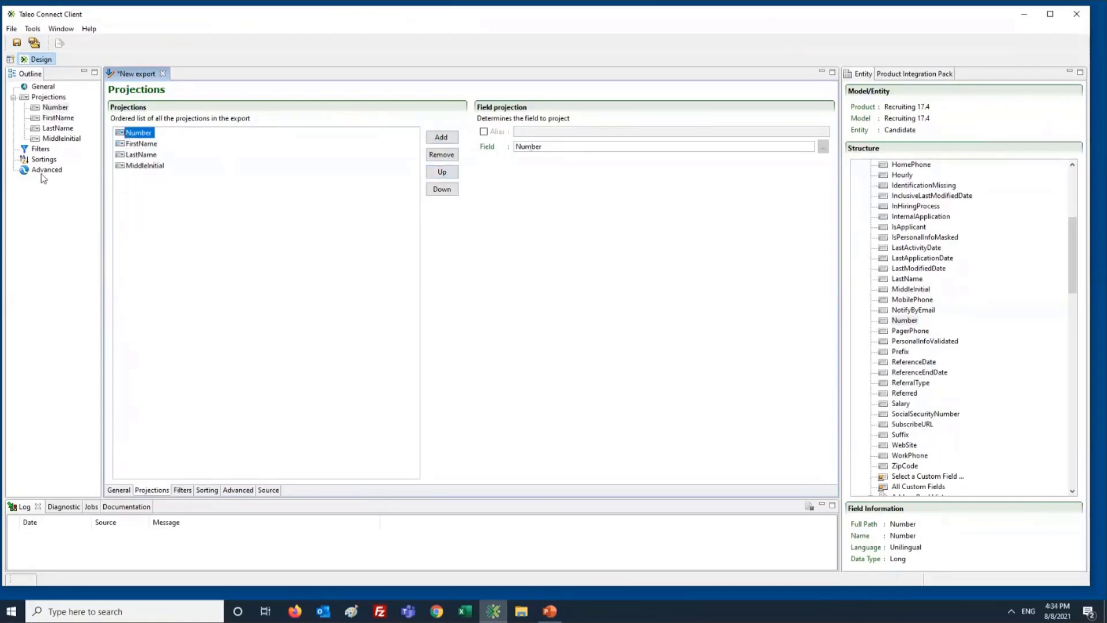
Enable an alias for the Number projection and set it to CandidateID
{"action": "left_click", "coordinate": [483, 132]}
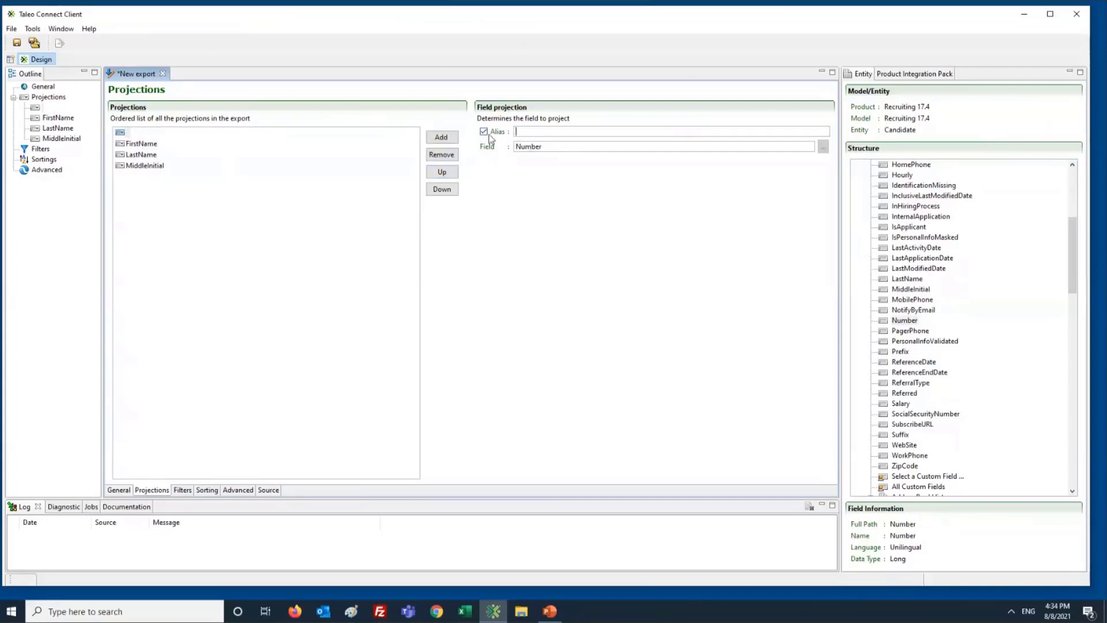
{"action": "left_click", "coordinate": [483, 132]}
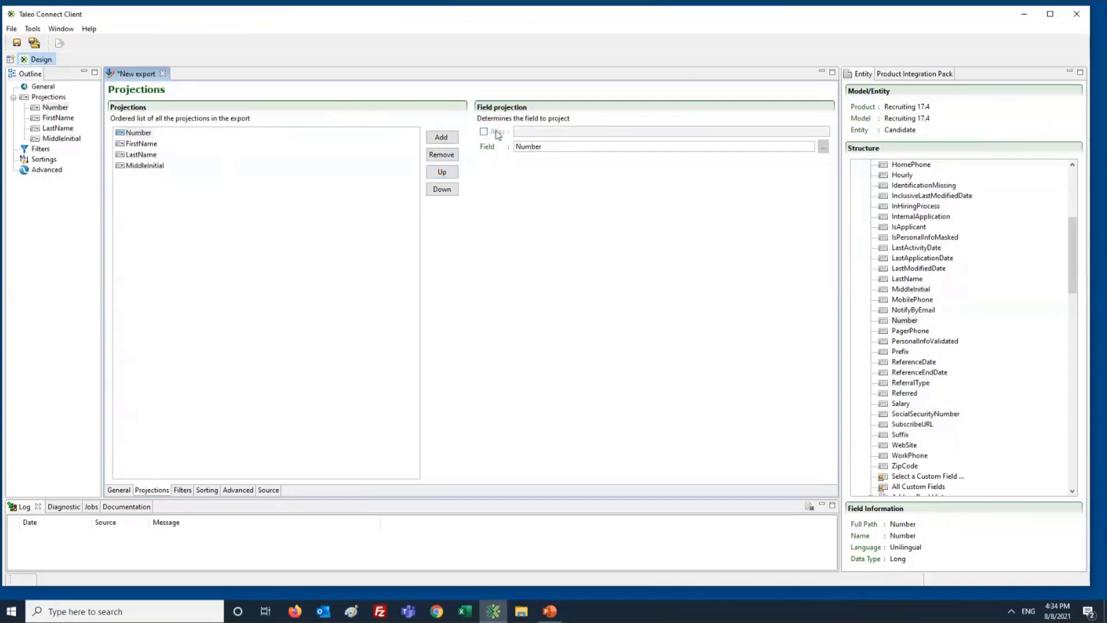
{"action": "left_click", "coordinate": [482, 132]}
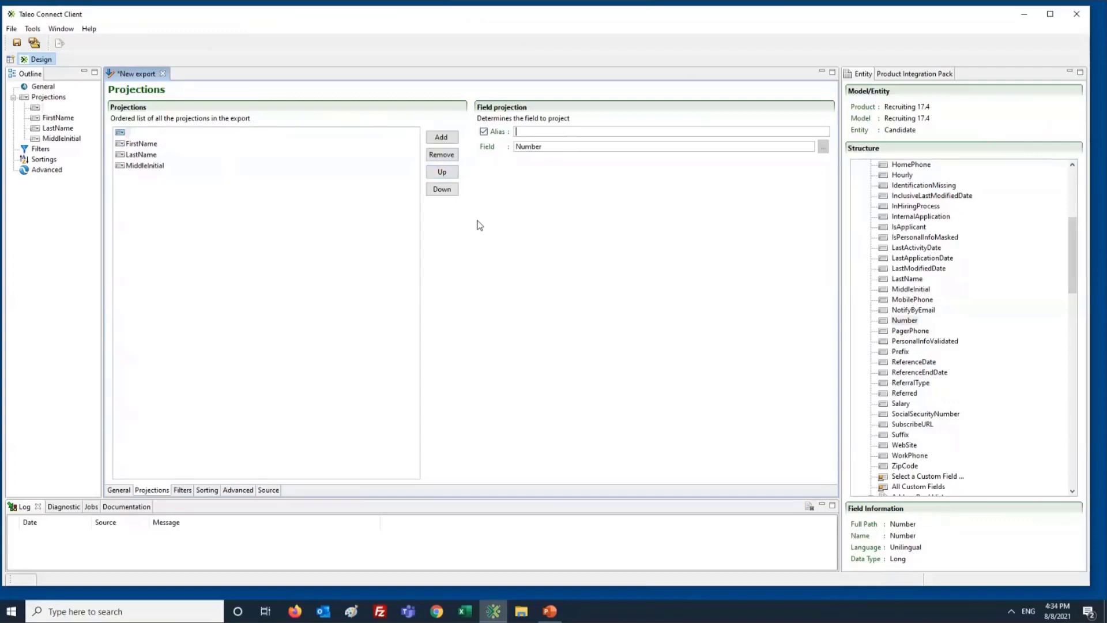
{"action": "type", "text": "CandidateIDF"}
{"action": "key", "text": "BackSpace"}
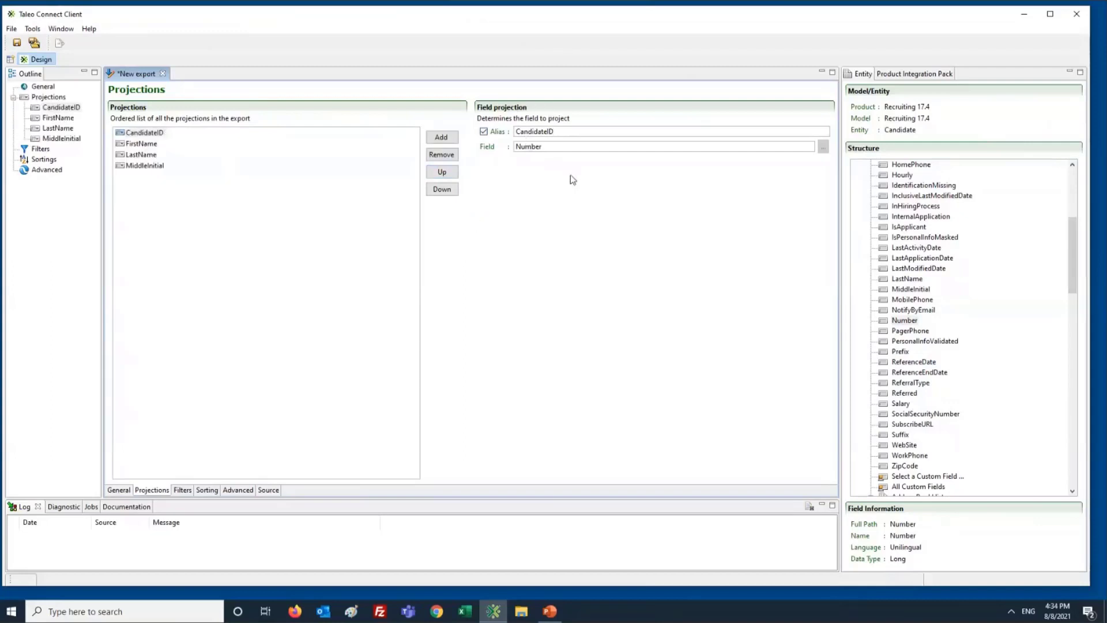
{"action": "left_click", "coordinate": [546, 132]}
{"action": "left_click_drag", "start_coordinate": [550, 132], "coordinate": [575, 135]}
Go through the FirstName, LastName and MiddleInitial projections and check which field each one uses
{"action": "left_click", "coordinate": [138, 144]}
{"action": "left_click", "coordinate": [143, 166]}
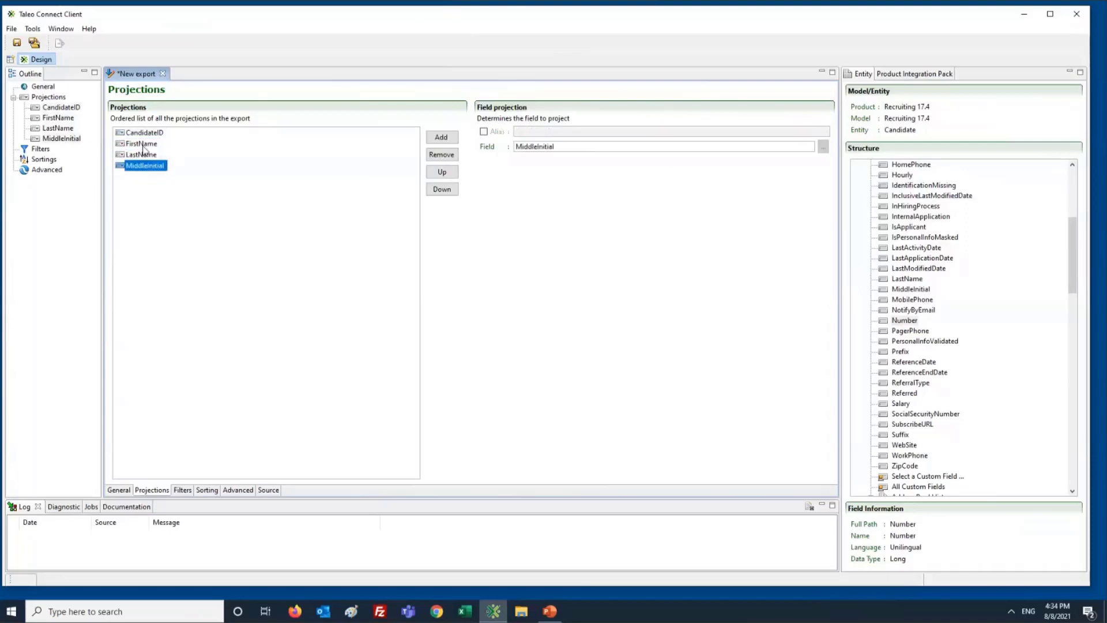
{"action": "left_click", "coordinate": [141, 154]}
{"action": "left_click", "coordinate": [144, 165]}
{"action": "left_click_drag", "start_coordinate": [578, 143], "coordinate": [495, 146]}
{"action": "left_click", "coordinate": [568, 149]}
{"action": "left_click", "coordinate": [130, 155]}
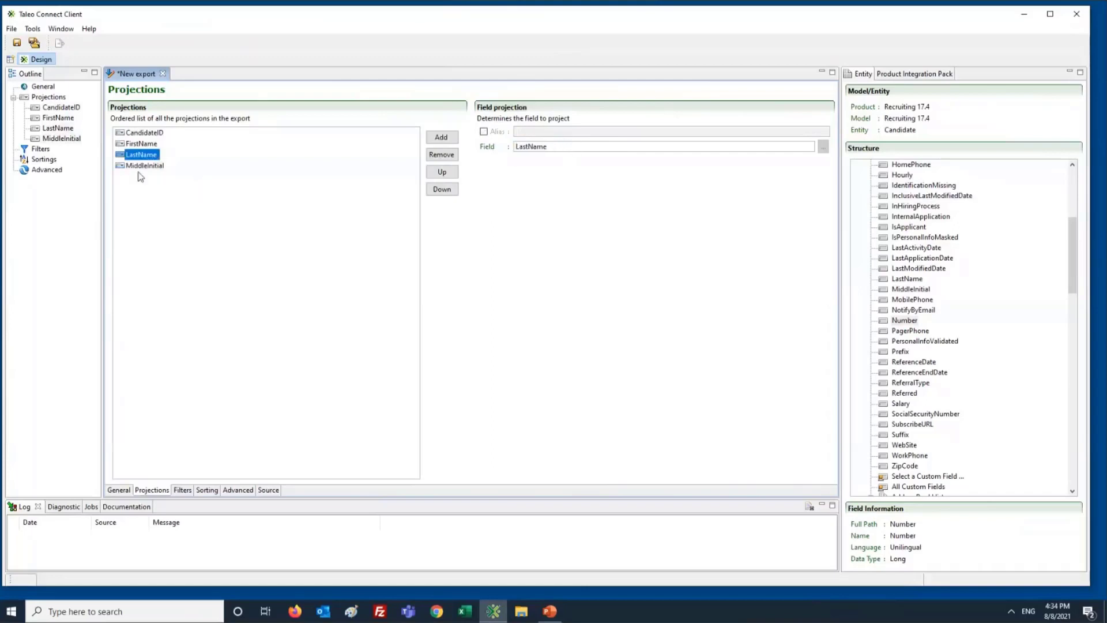
Add the Grade field from the Candidate's Applications relation as the fifth projection and select that projection
{"action": "left_click", "coordinate": [893, 321]}
{"action": "scroll", "coordinate": [900, 340], "scroll_direction": "down", "scroll_amount": 5}
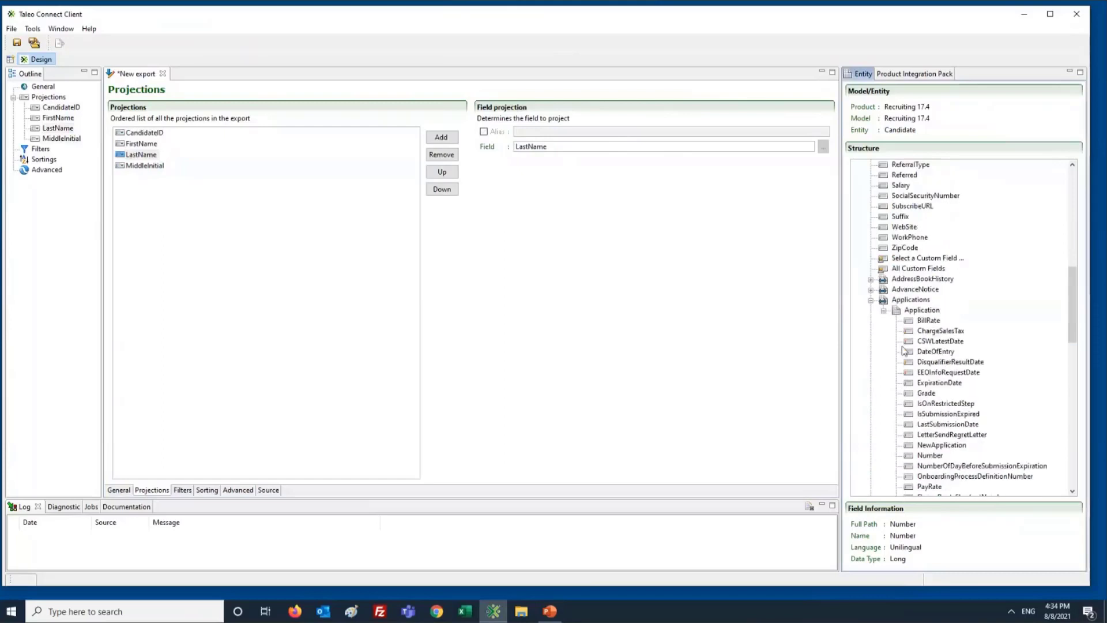
{"action": "left_click", "coordinate": [910, 300]}
{"action": "scroll", "coordinate": [928, 333], "scroll_direction": "down", "scroll_amount": 3}
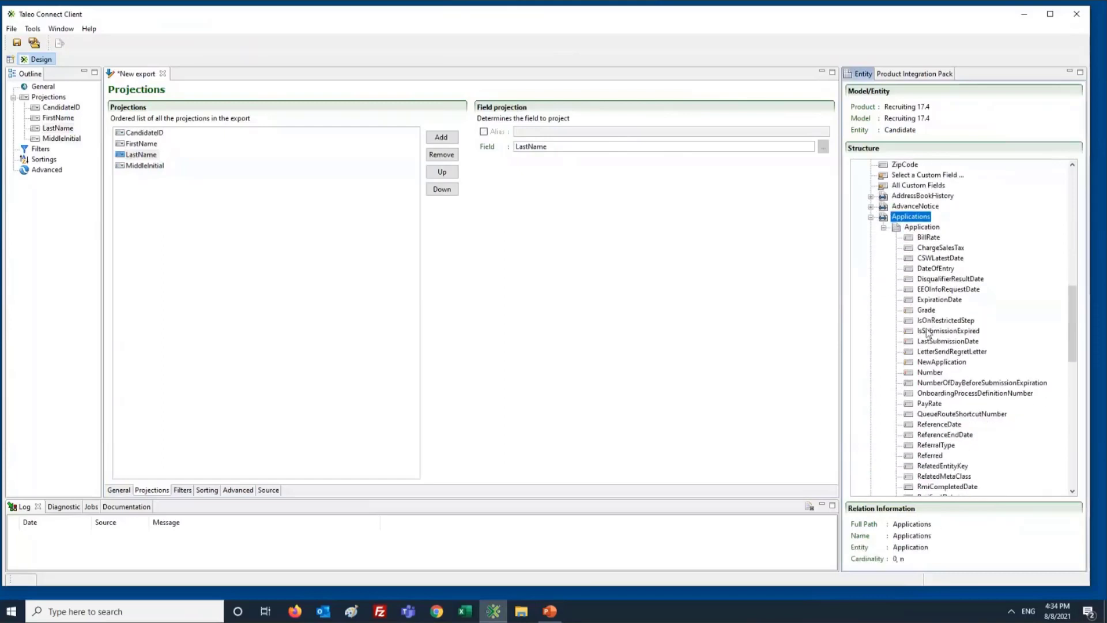
{"action": "scroll", "coordinate": [926, 332], "scroll_direction": "down", "scroll_amount": 1}
{"action": "left_click_drag", "start_coordinate": [926, 299], "coordinate": [222, 222]}
{"action": "left_click", "coordinate": [166, 178]}
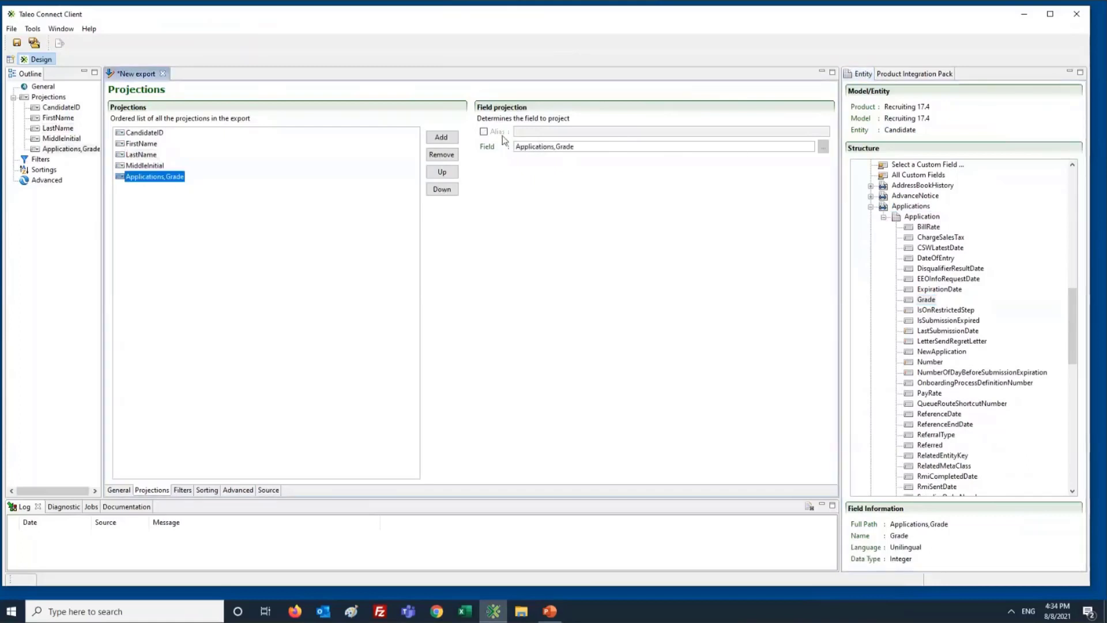
Enable an alias for the Applications,Grade projection and set it to Grade
{"action": "left_click", "coordinate": [556, 149]}
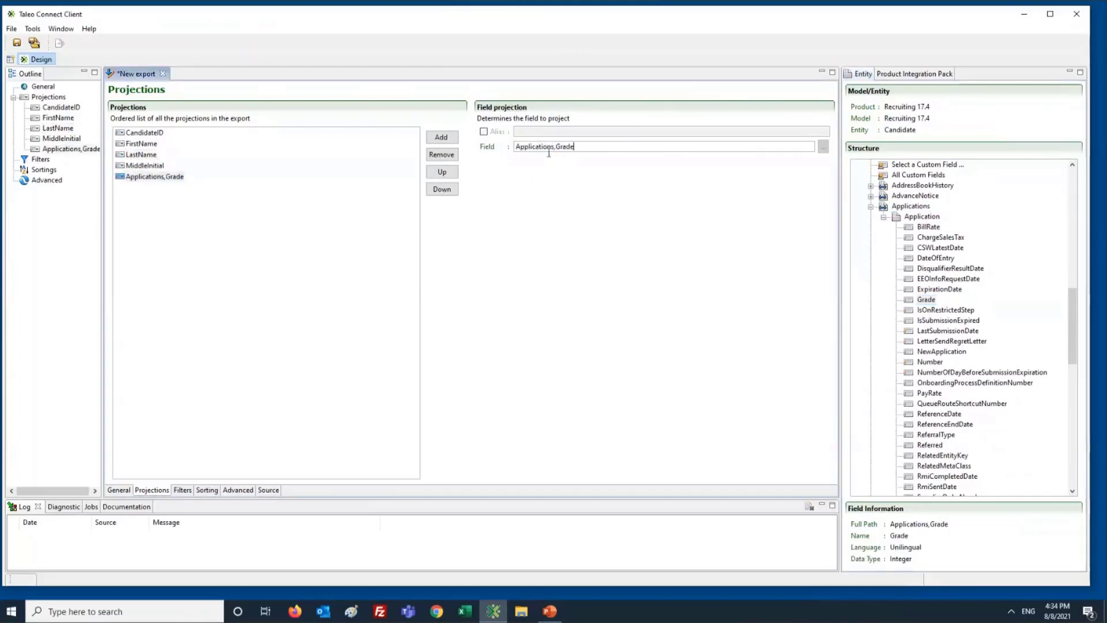
{"action": "left_click_drag", "start_coordinate": [577, 149], "coordinate": [485, 139]}
{"action": "left_click", "coordinate": [558, 197]}
{"action": "left_click", "coordinate": [485, 132]}
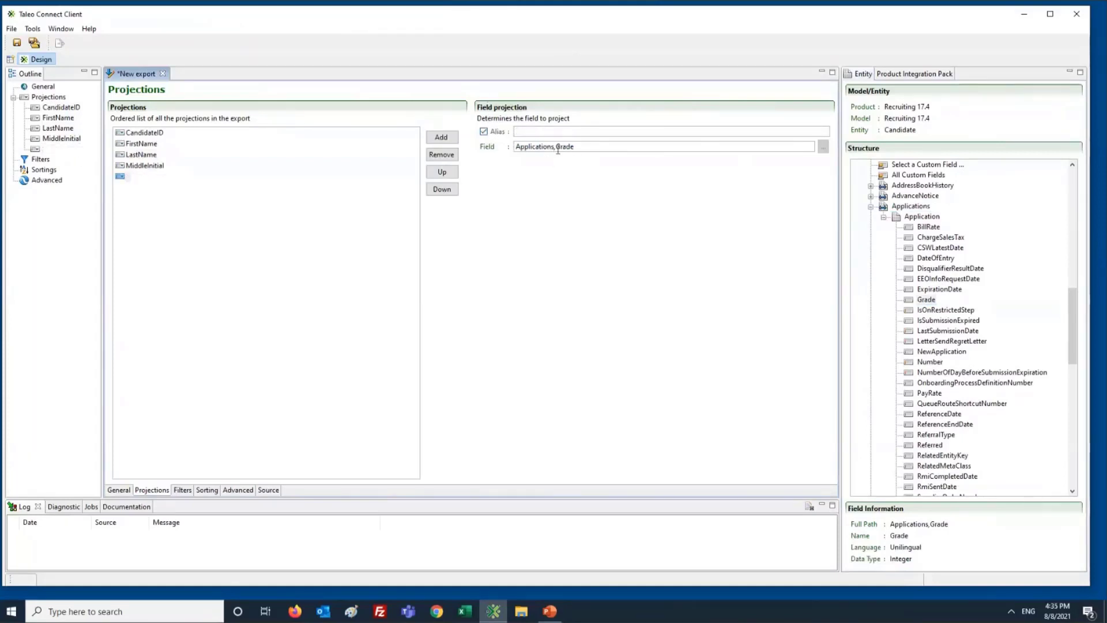
{"action": "double_click", "coordinate": [564, 147]}
{"action": "left_click_drag", "start_coordinate": [560, 151], "coordinate": [496, 144]}
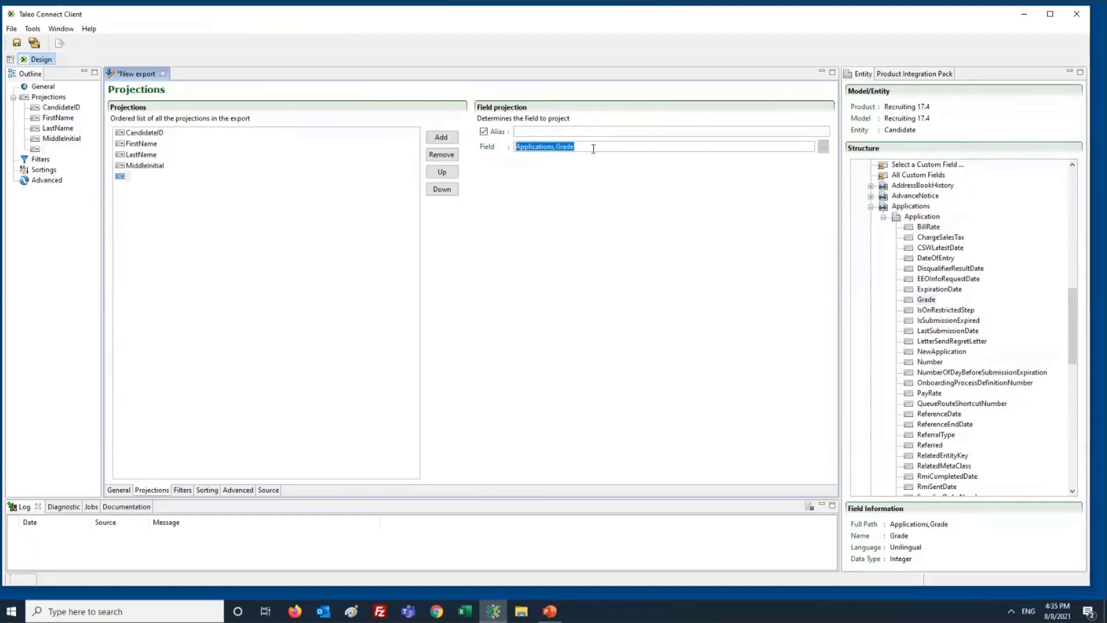
{"action": "left_click_drag", "start_coordinate": [593, 149], "coordinate": [555, 151]}
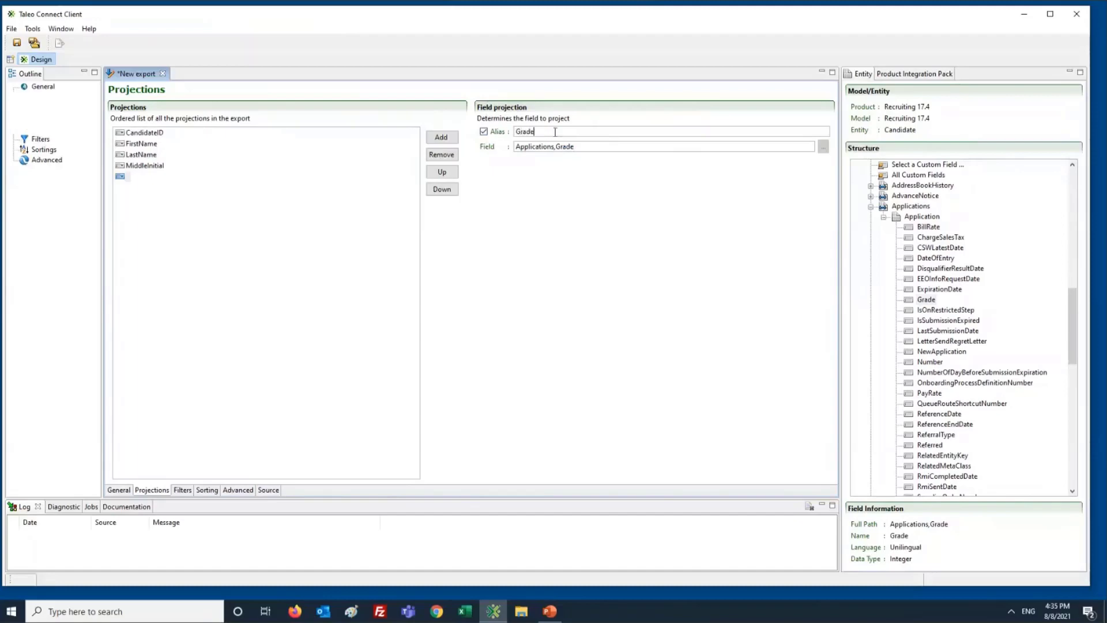
{"action": "left_click", "coordinate": [247, 394]}
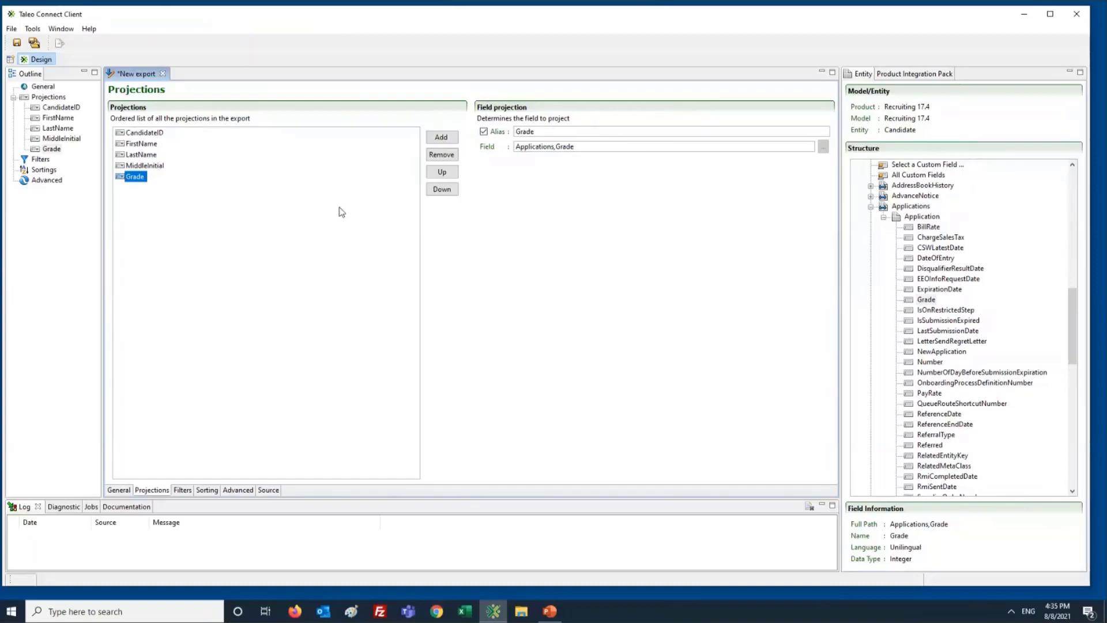
{"action": "left_click", "coordinate": [133, 166]}
{"action": "left_click", "coordinate": [133, 176]}
Add a formatted date projection after the Grade projection
{"action": "left_click", "coordinate": [438, 139]}
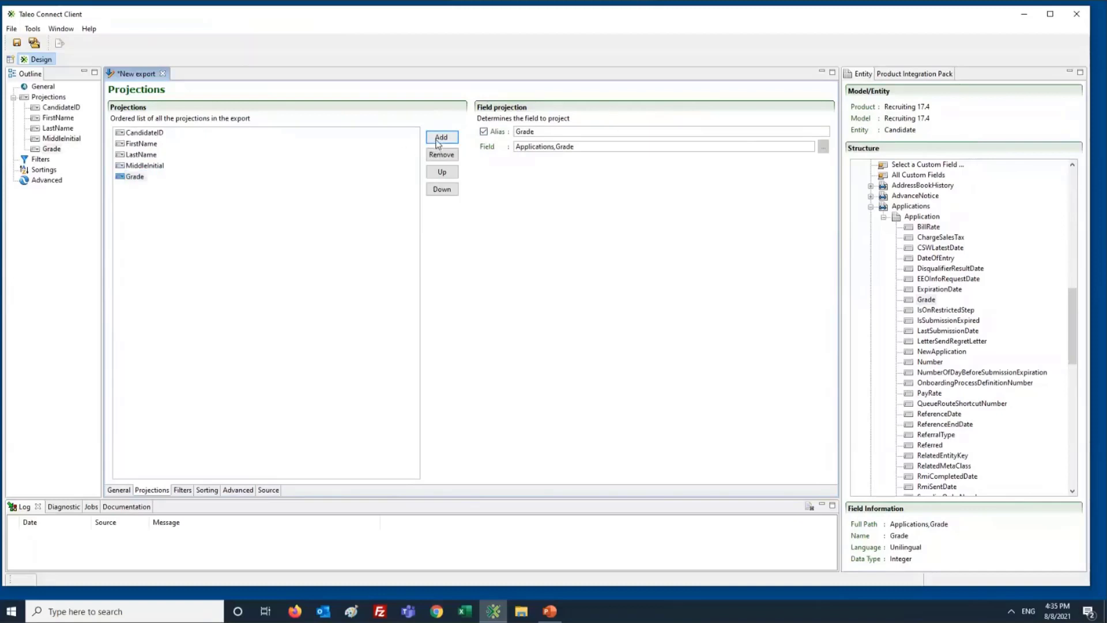
{"action": "left_click", "coordinate": [438, 140]}
{"action": "left_click", "coordinate": [131, 178]}
{"action": "left_click", "coordinate": [444, 138]}
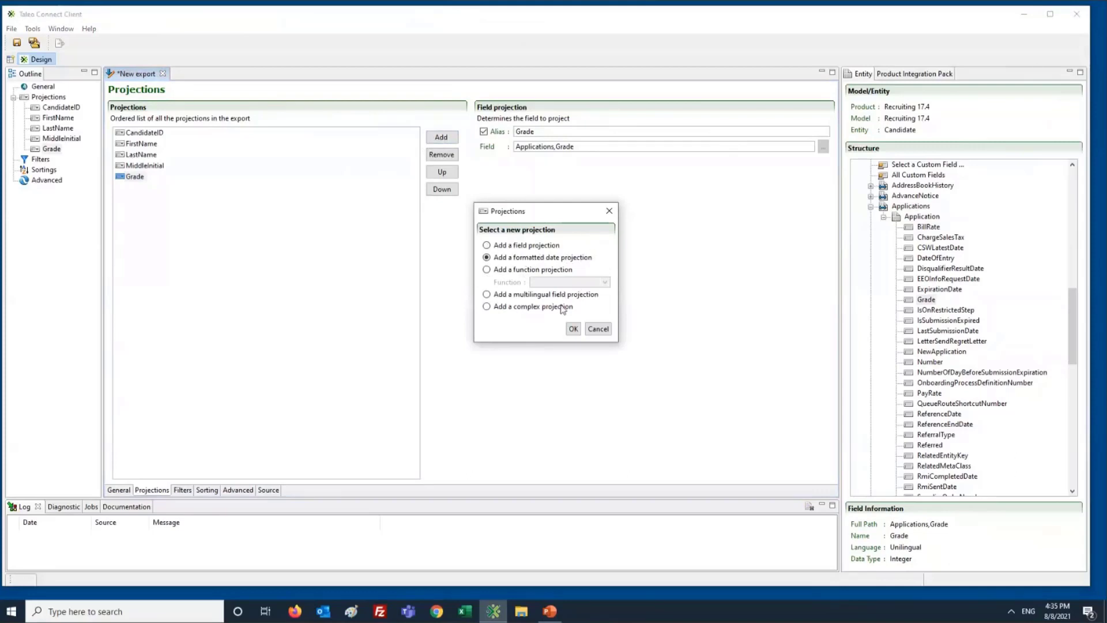
{"action": "left_click", "coordinate": [574, 330]}
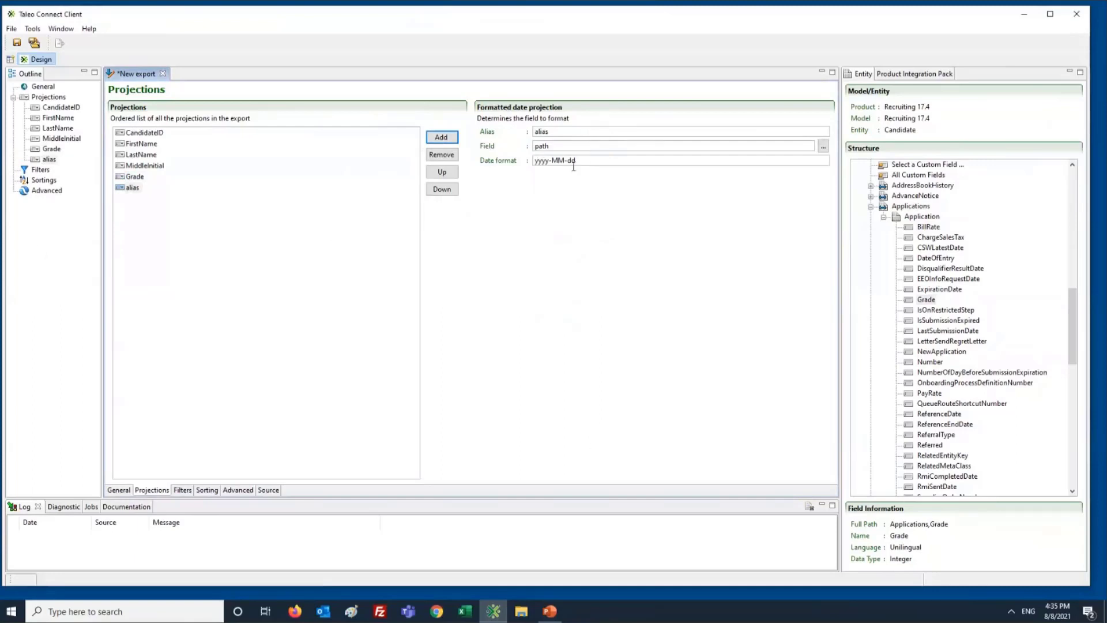
Examine the default alias, field and date format settings of the new formatted date projection
{"action": "left_click_drag", "start_coordinate": [575, 162], "coordinate": [621, 211]}
{"action": "left_click_drag", "start_coordinate": [555, 132], "coordinate": [511, 143]}
{"action": "left_click", "coordinate": [127, 189]}
{"action": "left_click_drag", "start_coordinate": [601, 131], "coordinate": [480, 133]}
{"action": "left_click", "coordinate": [562, 146]}
{"action": "left_click_drag", "start_coordinate": [502, 128], "coordinate": [471, 133]}
{"action": "key", "text": "Tab"}
{"action": "key", "text": "Tab"}
{"action": "key", "text": "Tab"}
Check the data types of ExpirationDate, BillRate and DateOfEntry under Application, and assign DateOfEntry as the date projection's field
{"action": "left_click", "coordinate": [926, 291]}
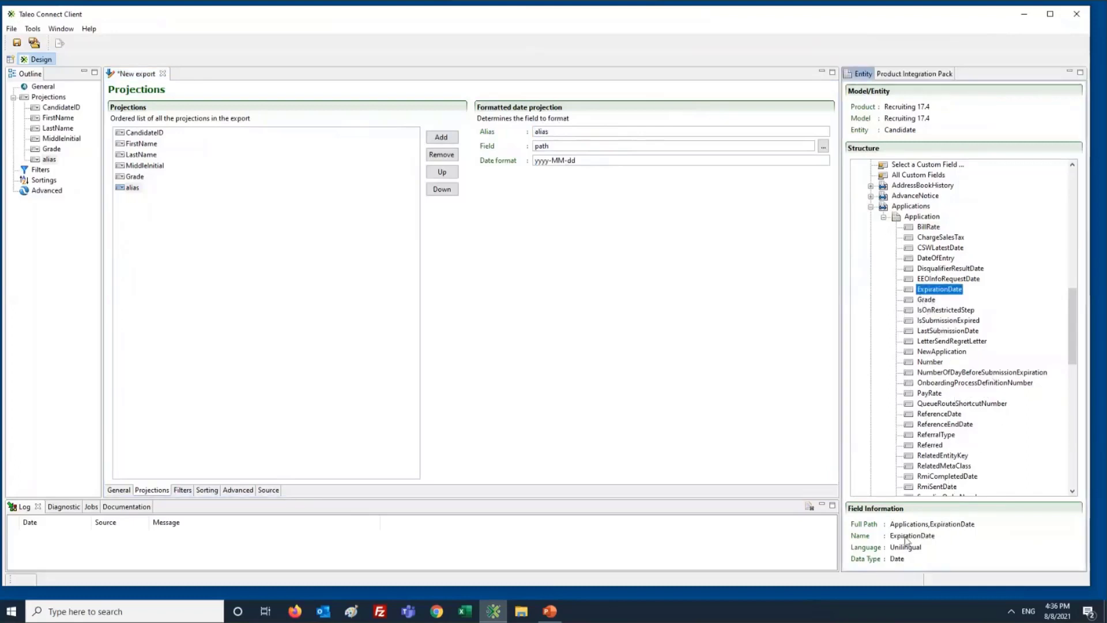
{"action": "left_click", "coordinate": [925, 228]}
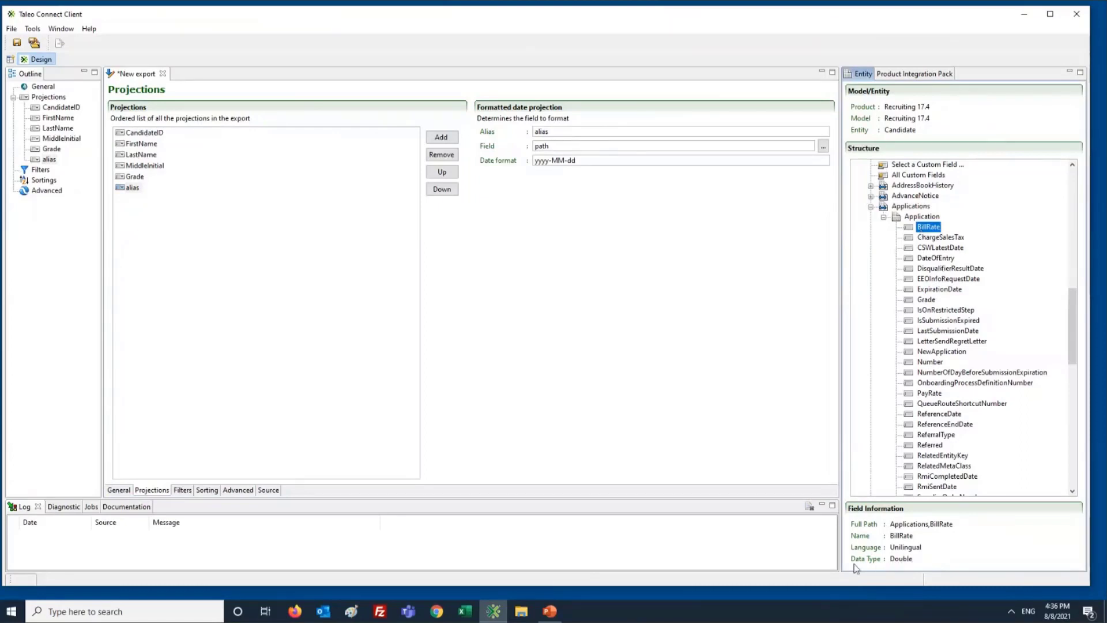
{"action": "left_click", "coordinate": [930, 261]}
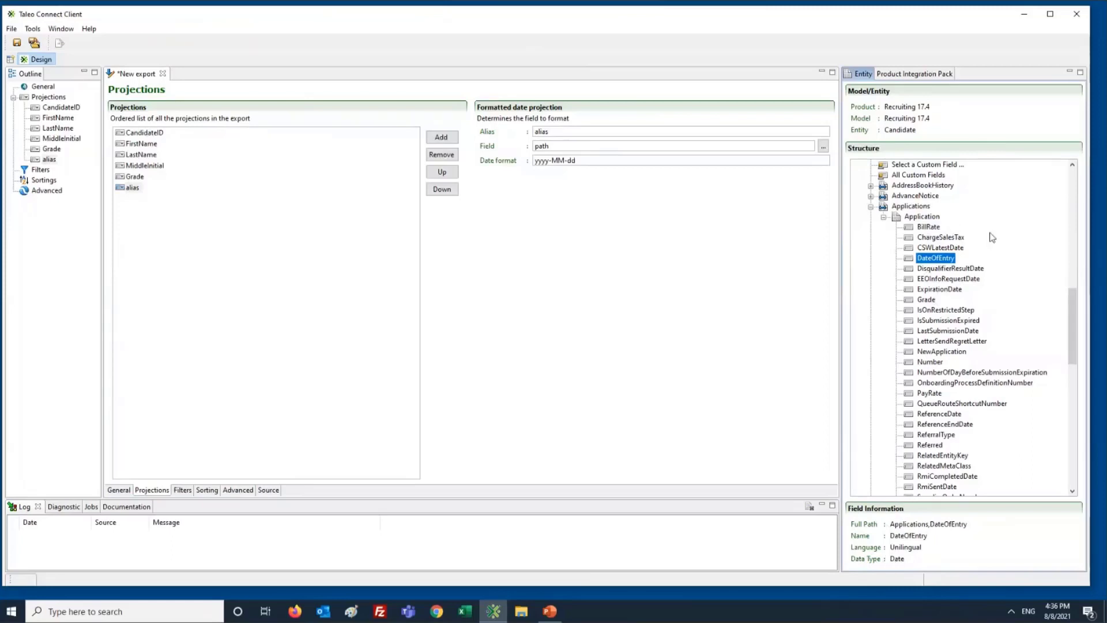
{"action": "left_click_drag", "start_coordinate": [933, 261], "coordinate": [681, 148]}
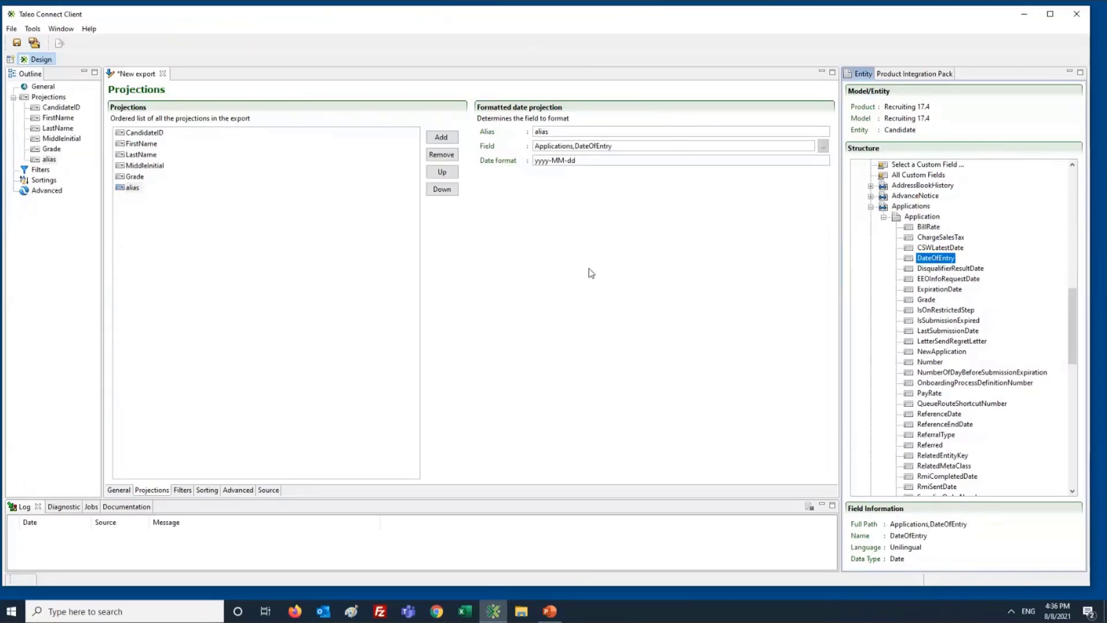
Set the date projection's alias to DateOfEntry, copying the name from its field path
{"action": "left_click_drag", "start_coordinate": [577, 148], "coordinate": [623, 150]}
{"action": "key", "text": "ctrl+c"}
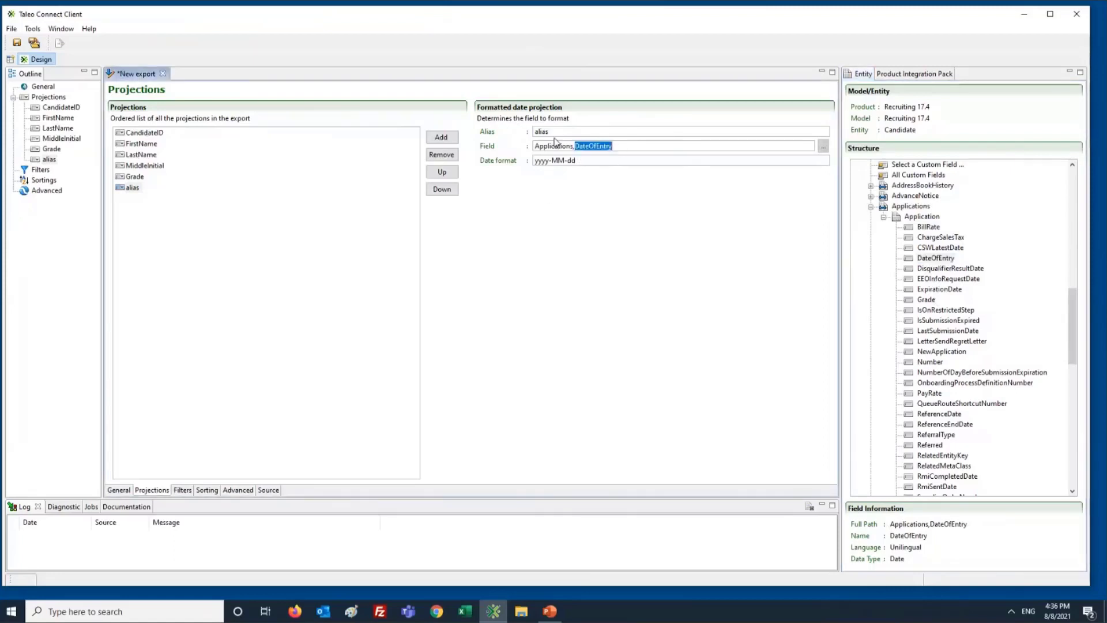
{"action": "left_click_drag", "start_coordinate": [558, 133], "coordinate": [471, 139]}
{"action": "key", "text": "ctrl+v"}
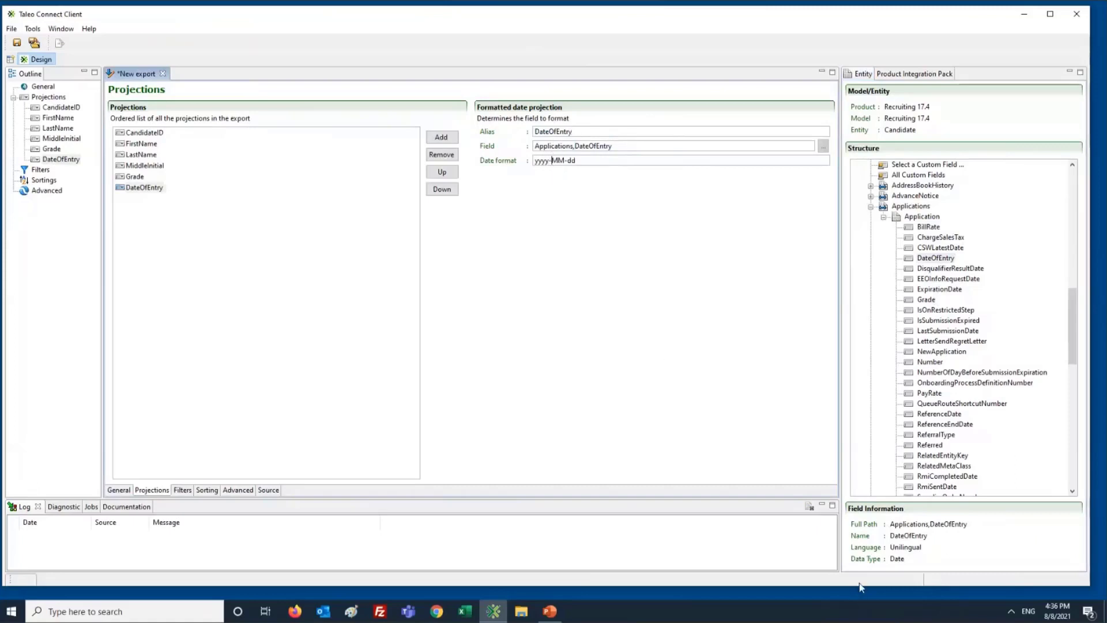
Set the DateOfEntry projection's date format to yyyy/MM/dd, trying an HH:mi:ss time part and removing it again
{"action": "key", "text": "BackSpace"}
{"action": "type", "text": "/"}
{"action": "left_click", "coordinate": [569, 161]}
{"action": "key", "text": "BackSpace"}
{"action": "type", "text": "/dd HH:mi:ss"}
{"action": "key", "text": "BackSpace"}
{"action": "key", "text": "BackSpace"}
{"action": "key", "text": "BackSpace"}
{"action": "key", "text": "BackSpace"}
{"action": "key", "text": "BackSpace"}
{"action": "key", "text": "BackSpace"}
{"action": "left_click", "coordinate": [168, 173]}
{"action": "left_click", "coordinate": [139, 177]}
{"action": "left_click", "coordinate": [145, 188]}
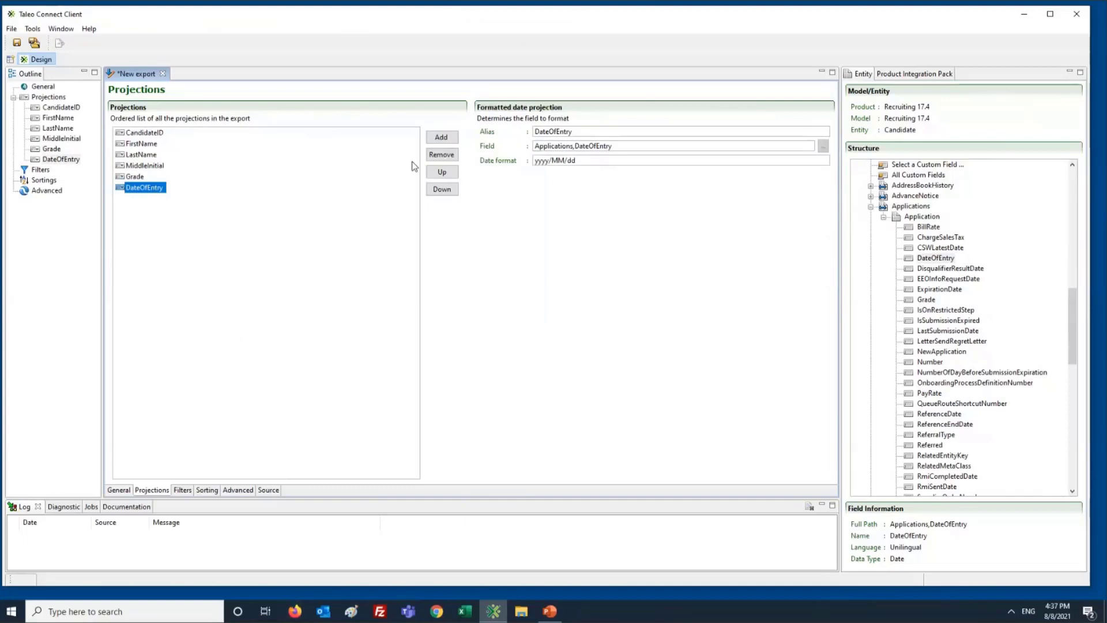
Add a new function projection to the export that uses the Concatenate function
{"action": "left_click", "coordinate": [441, 138]}
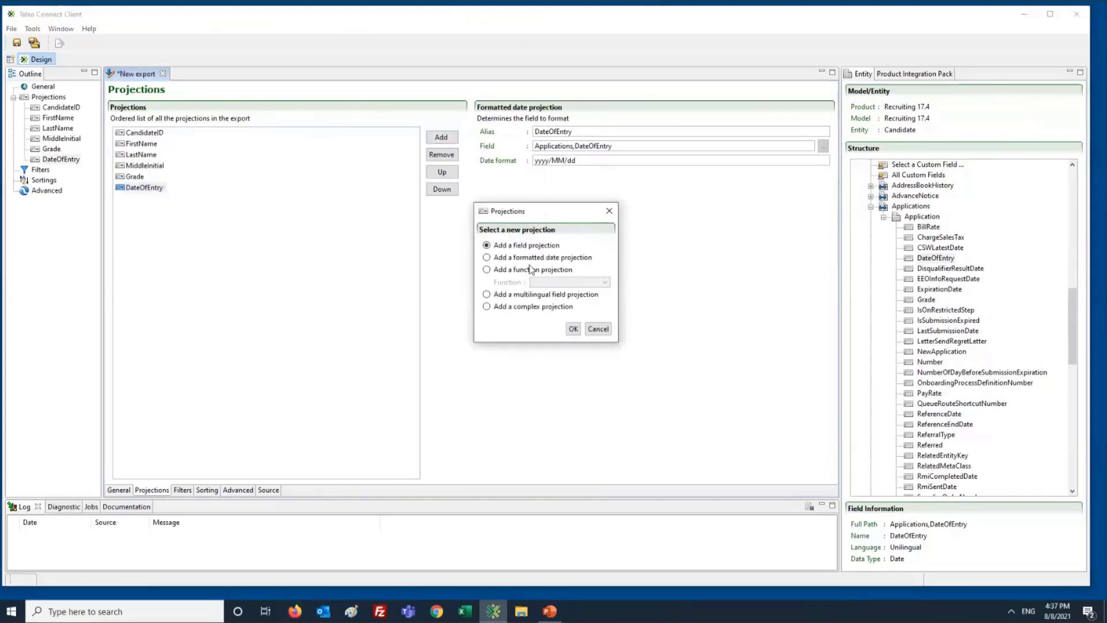
{"action": "left_click", "coordinate": [488, 269]}
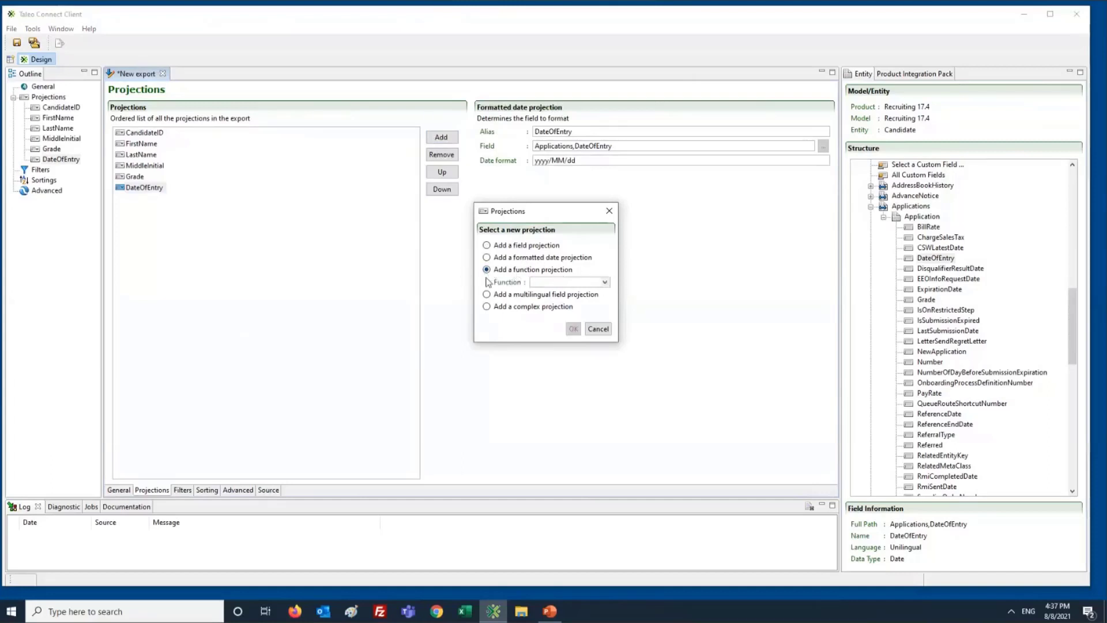
{"action": "left_click", "coordinate": [605, 282]}
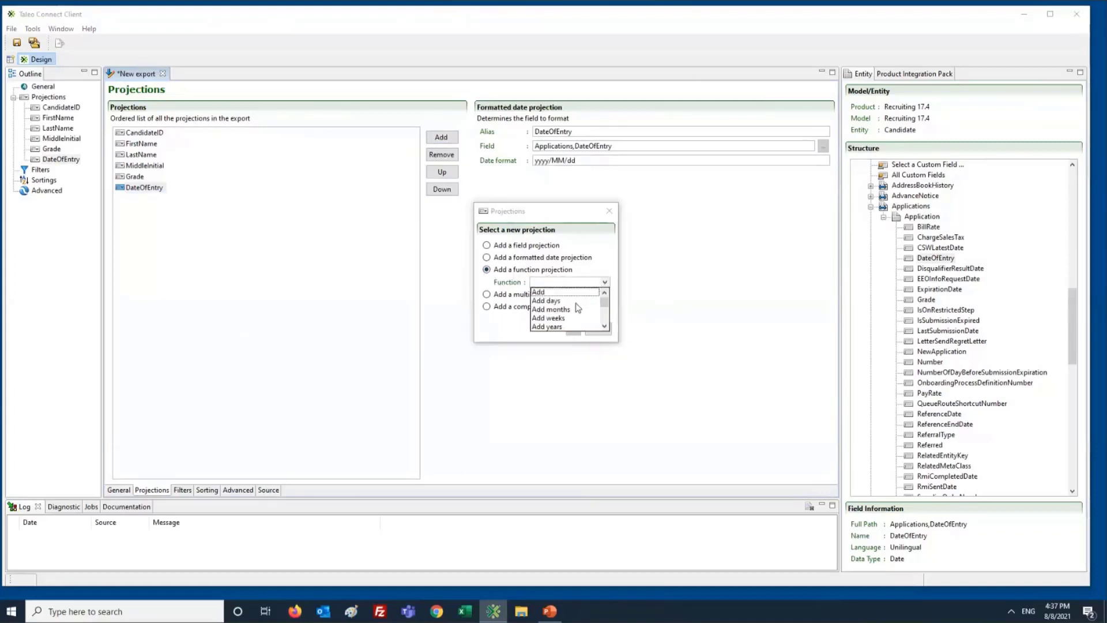
{"action": "scroll", "coordinate": [575, 308], "scroll_direction": "down", "scroll_amount": 3}
{"action": "scroll", "coordinate": [576, 314], "scroll_direction": "down", "scroll_amount": 6}
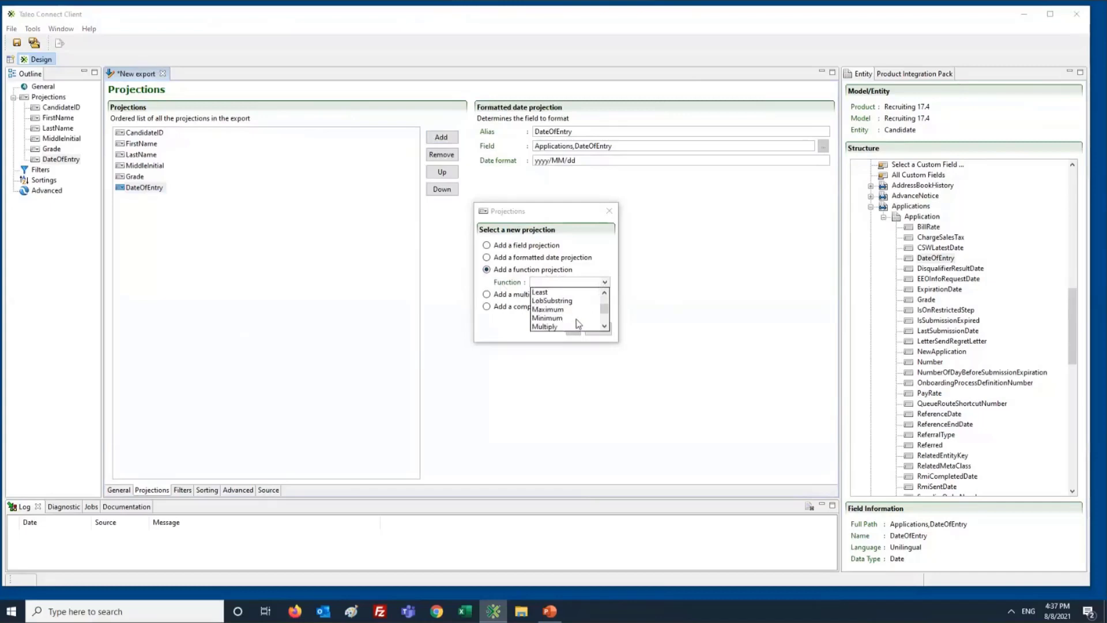
{"action": "scroll", "coordinate": [573, 319], "scroll_direction": "down", "scroll_amount": 4}
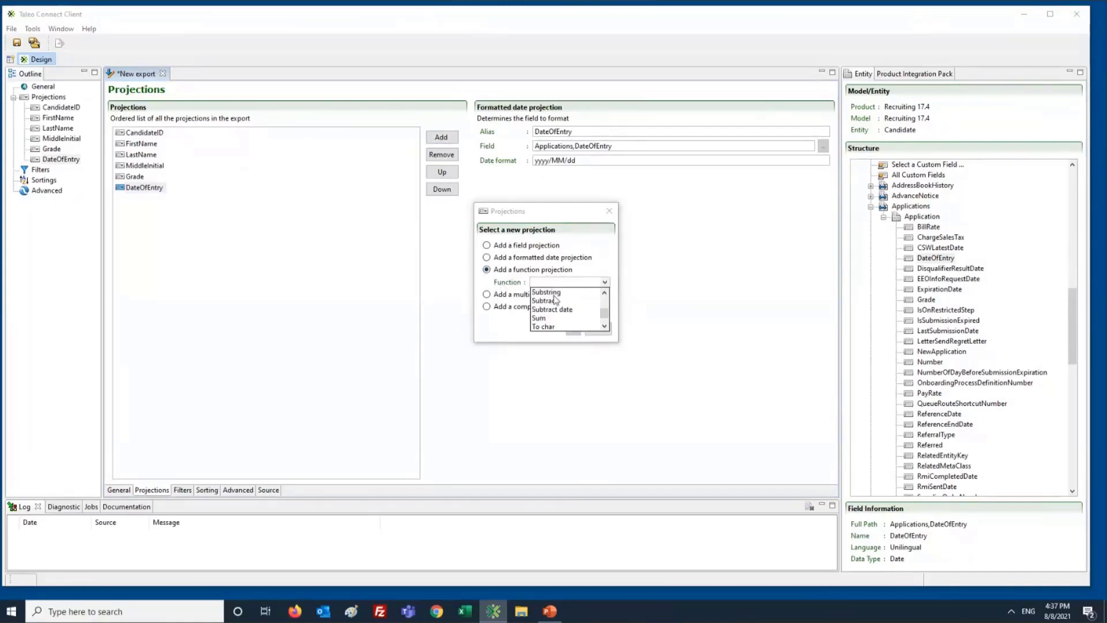
{"action": "scroll", "coordinate": [563, 326], "scroll_direction": "up", "scroll_amount": 5}
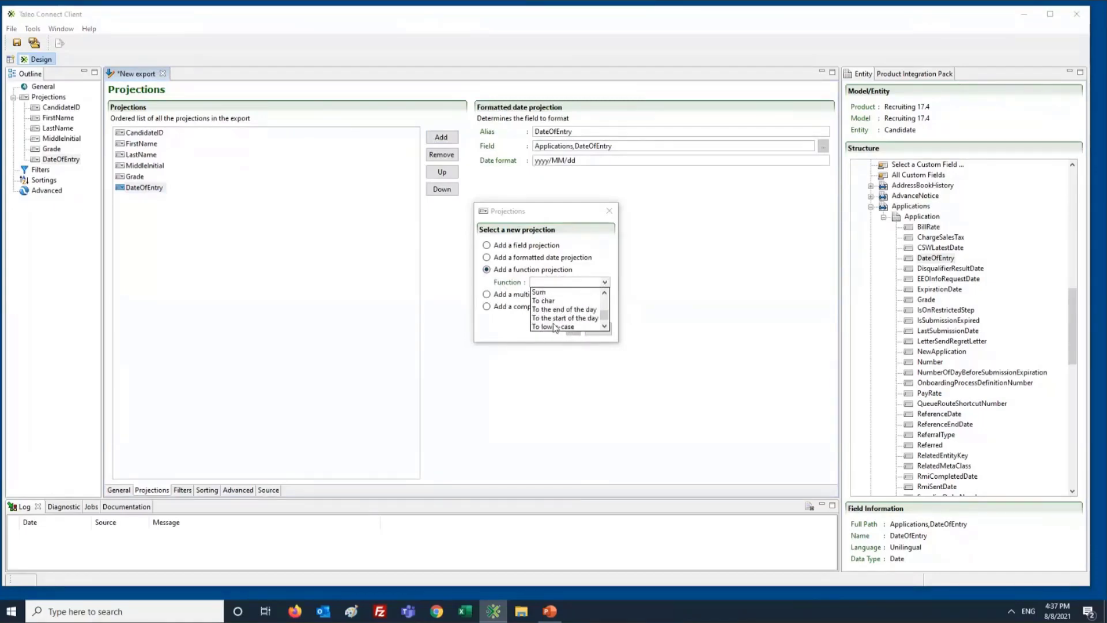
{"action": "scroll", "coordinate": [562, 327], "scroll_direction": "up", "scroll_amount": 8}
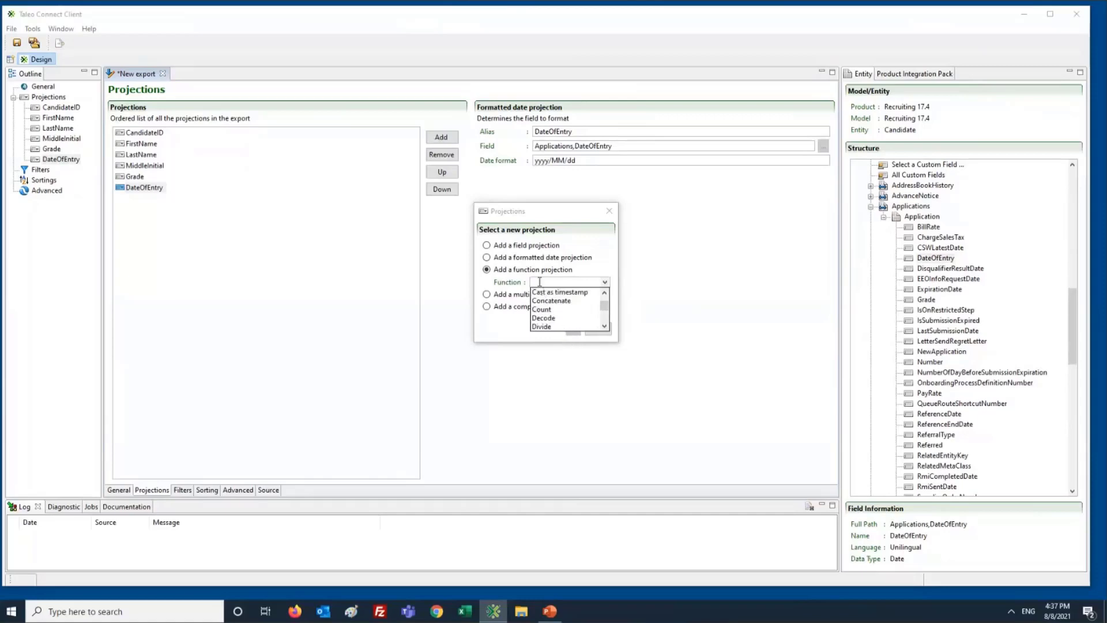
{"action": "scroll", "coordinate": [567, 308], "scroll_direction": "down", "scroll_amount": 2}
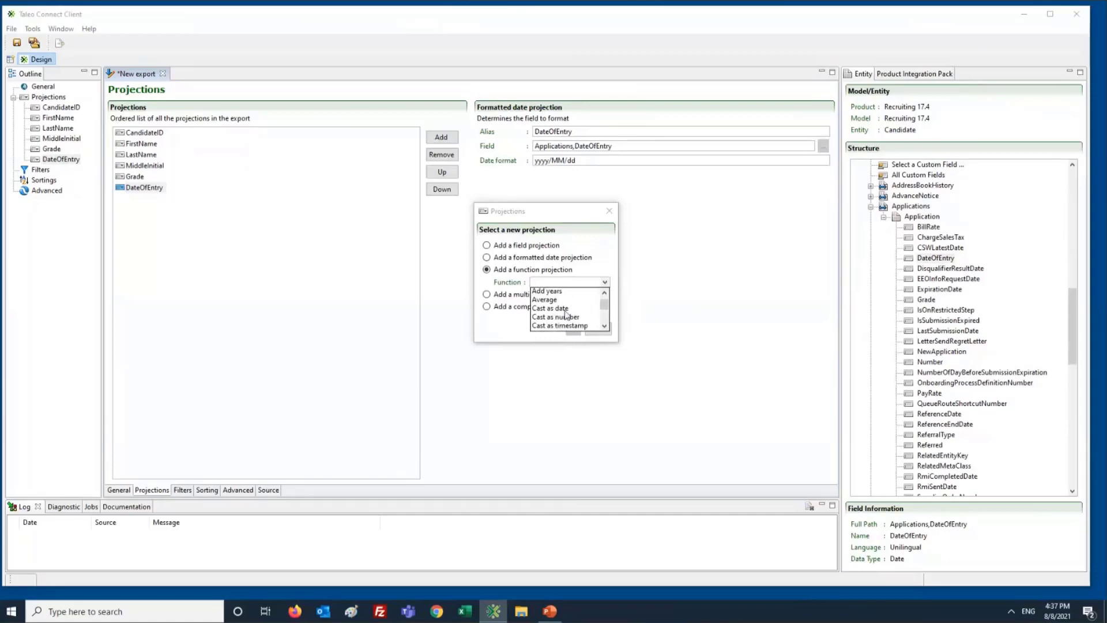
{"action": "scroll", "coordinate": [565, 307], "scroll_direction": "down", "scroll_amount": 2}
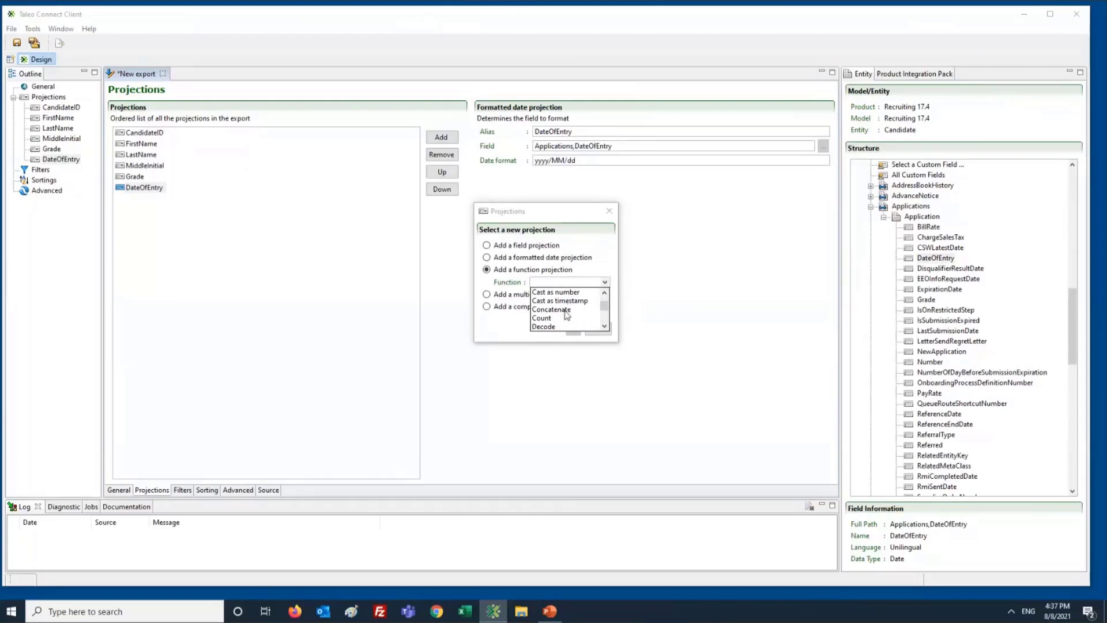
{"action": "left_click", "coordinate": [565, 311]}
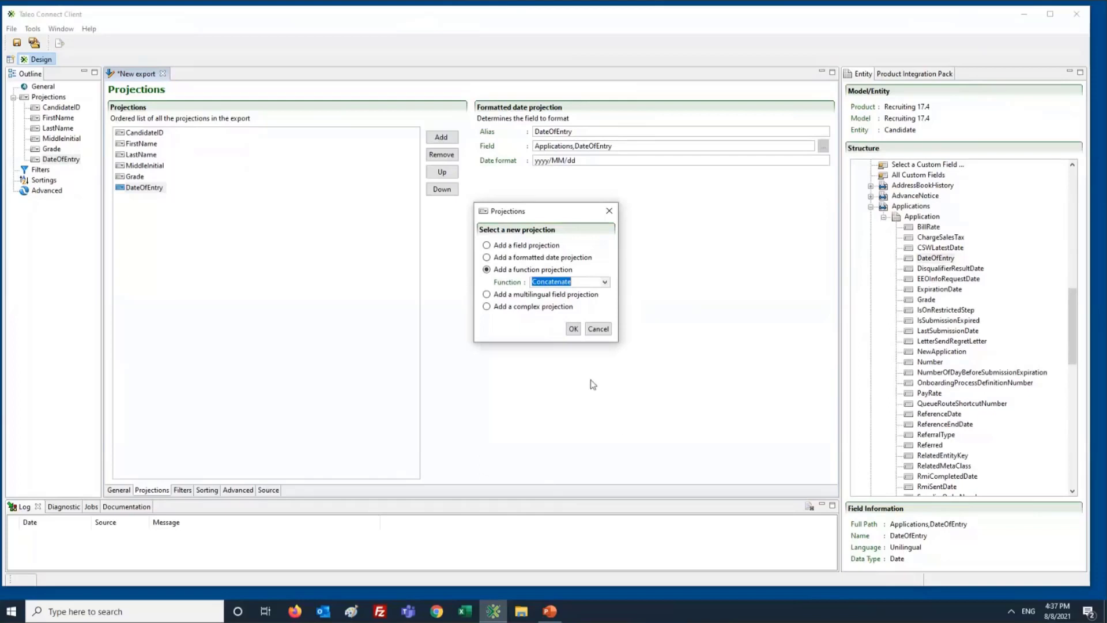
{"action": "left_click", "coordinate": [573, 329]}
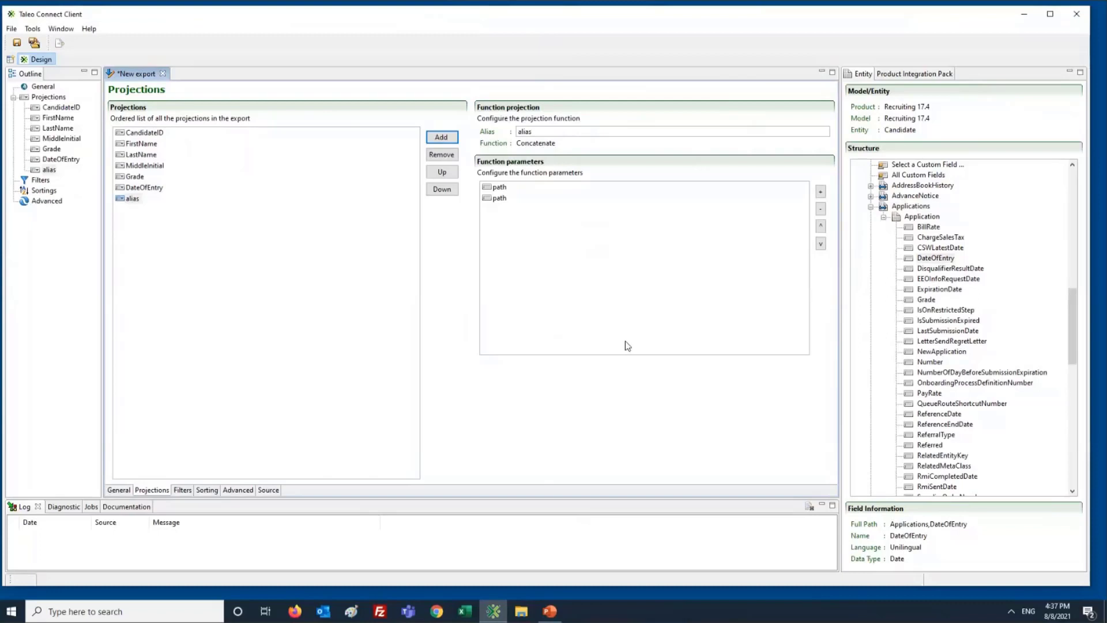
Compare the DateOfEntry projection's settings with the alias and parameters of the new Concatenate projection
{"action": "left_click", "coordinate": [134, 188]}
{"action": "double_click", "coordinate": [601, 161]}
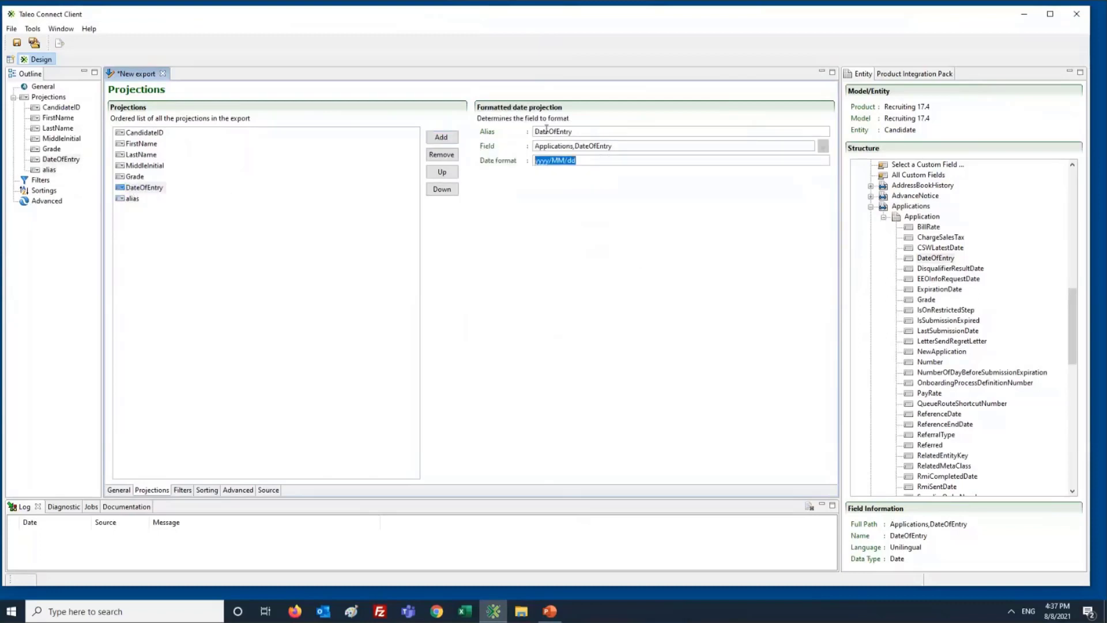
{"action": "left_click", "coordinate": [584, 166]}
{"action": "left_click", "coordinate": [134, 209]}
{"action": "left_click", "coordinate": [122, 199]}
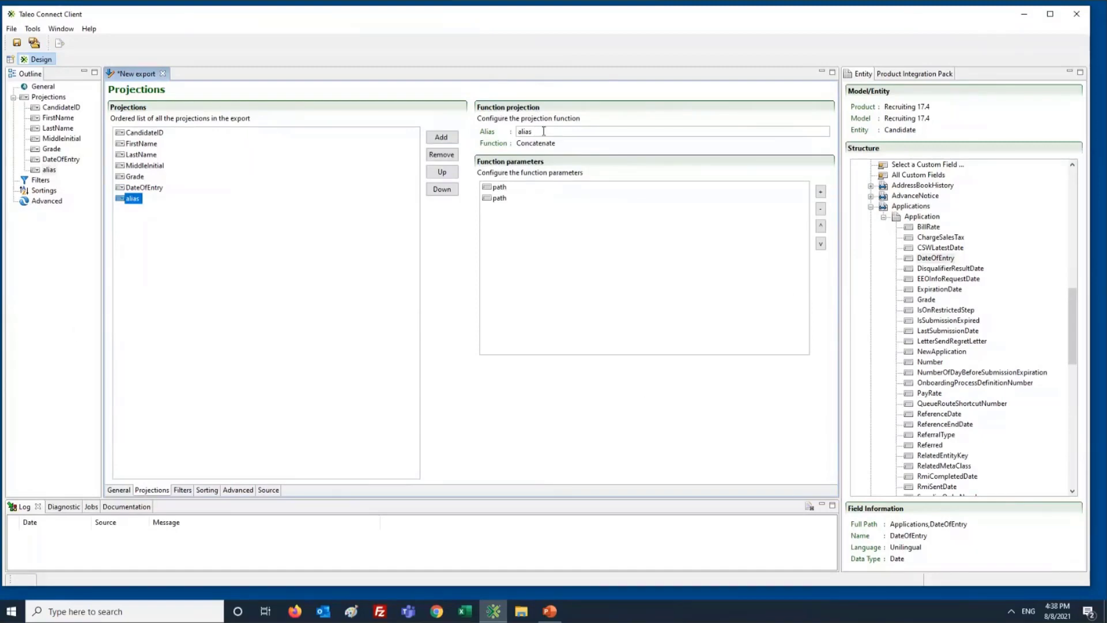
{"action": "left_click", "coordinate": [499, 188]}
{"action": "left_click", "coordinate": [499, 199]}
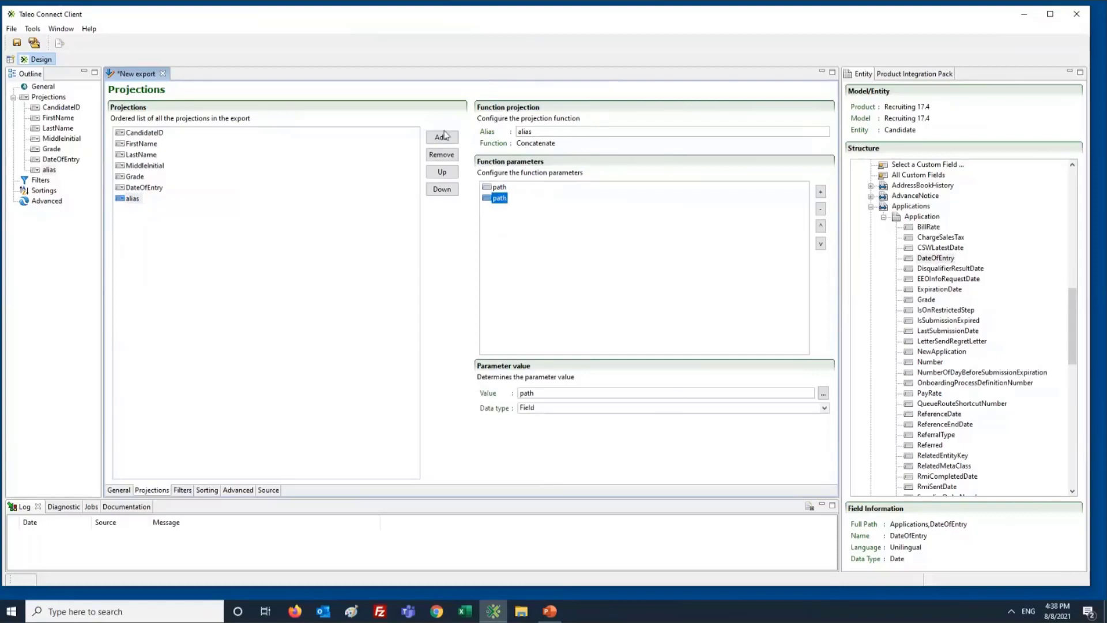
Set the Concatenate projection's alias to PrimaryKey and collapse the Applications branch in the entity structure
{"action": "double_click", "coordinate": [545, 132]}
{"action": "type", "text": "PrimaryKey"}
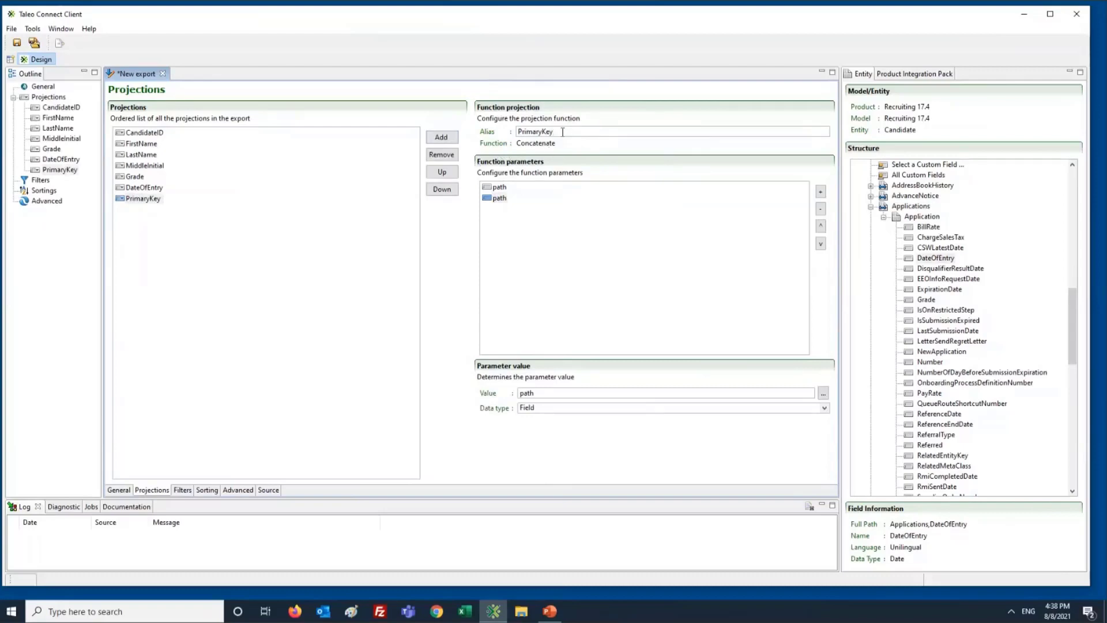
{"action": "left_click", "coordinate": [497, 198]}
{"action": "left_click", "coordinate": [499, 188]}
{"action": "left_click", "coordinate": [870, 206]}
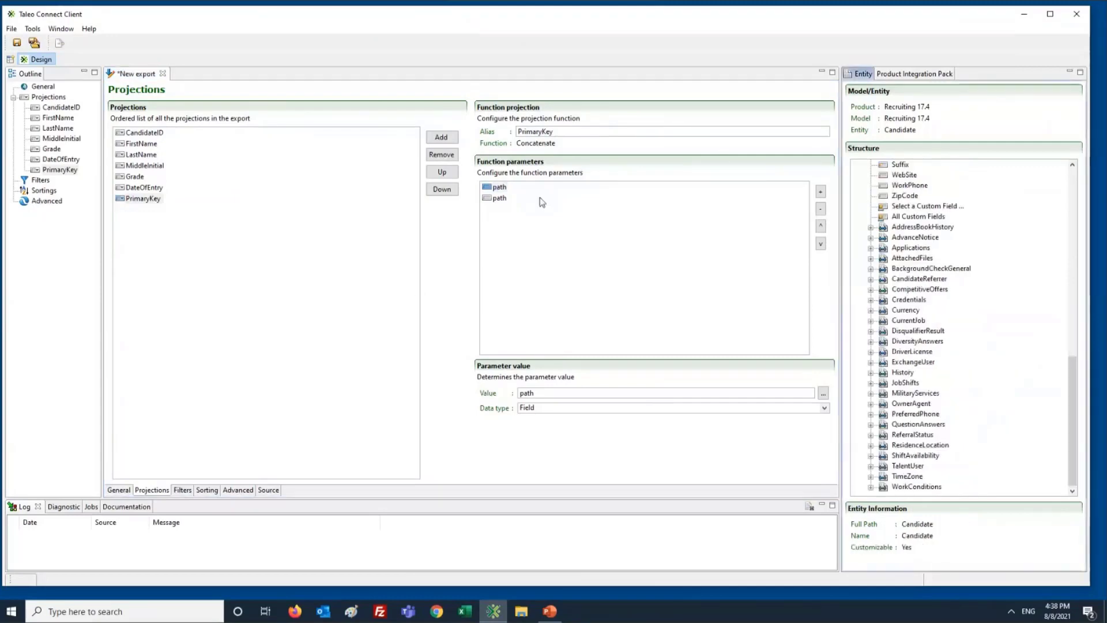
Try adding four extra parameters to the PrimaryKey concatenation and remove them again
{"action": "left_click", "coordinate": [500, 198]}
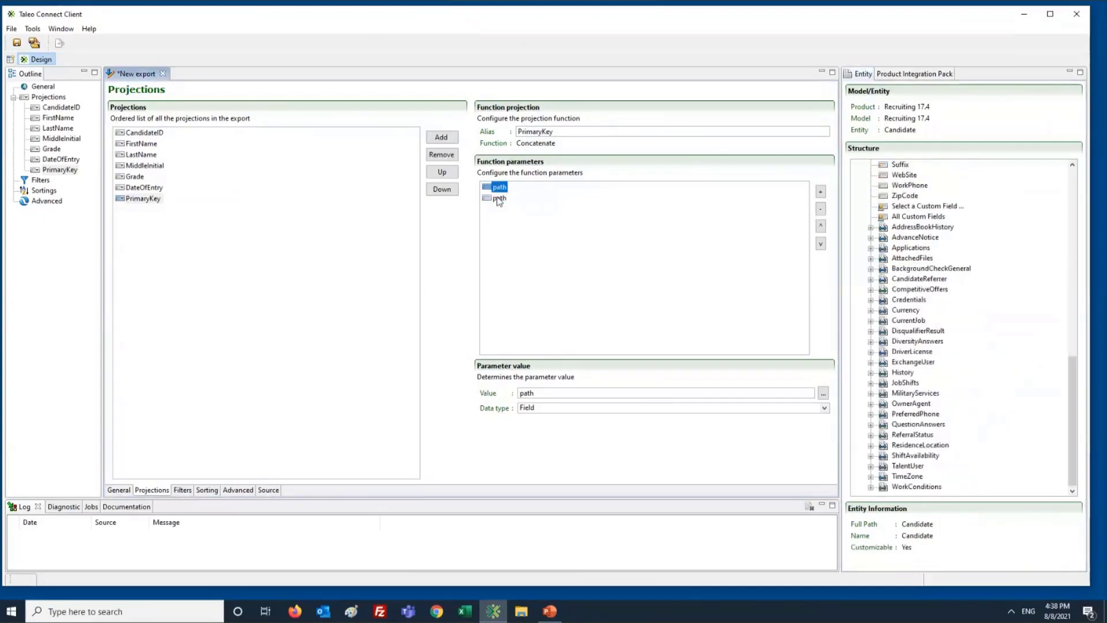
{"action": "left_click", "coordinate": [821, 191]}
{"action": "left_click", "coordinate": [820, 191]}
{"action": "left_click", "coordinate": [820, 190]}
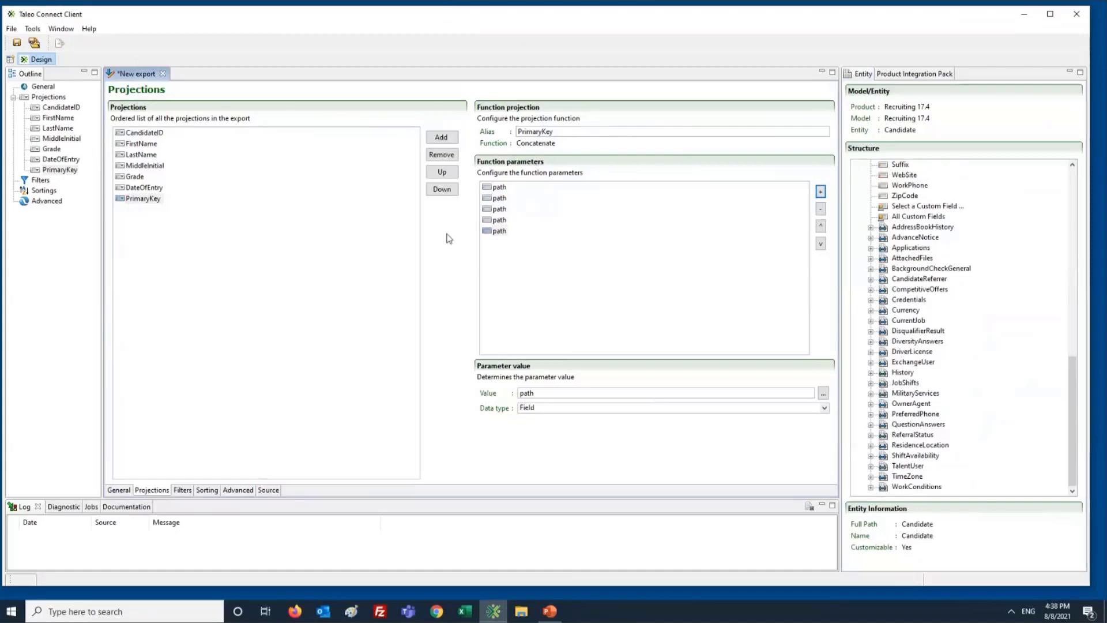
{"action": "left_click", "coordinate": [499, 198]}
{"action": "left_click", "coordinate": [820, 191]}
{"action": "left_click", "coordinate": [499, 209]}
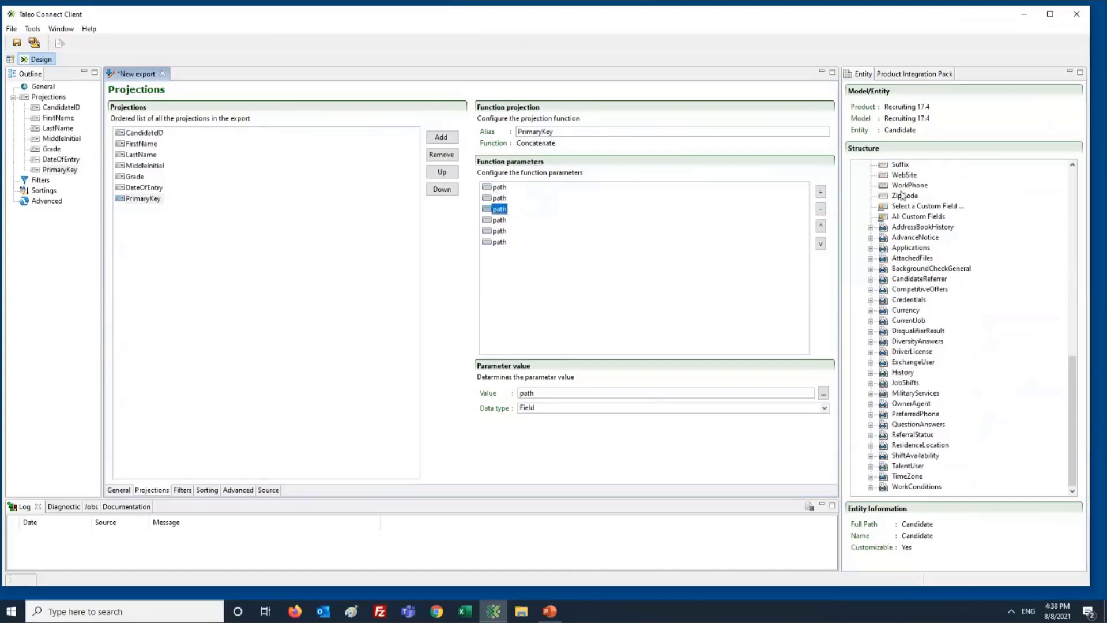
{"action": "left_click", "coordinate": [821, 209]}
{"action": "left_click", "coordinate": [820, 209]}
{"action": "left_click", "coordinate": [821, 209]}
{"action": "left_click", "coordinate": [821, 209]}
Make the first PrimaryKey parameter a String with the value Candidate_
{"action": "left_click", "coordinate": [499, 187]}
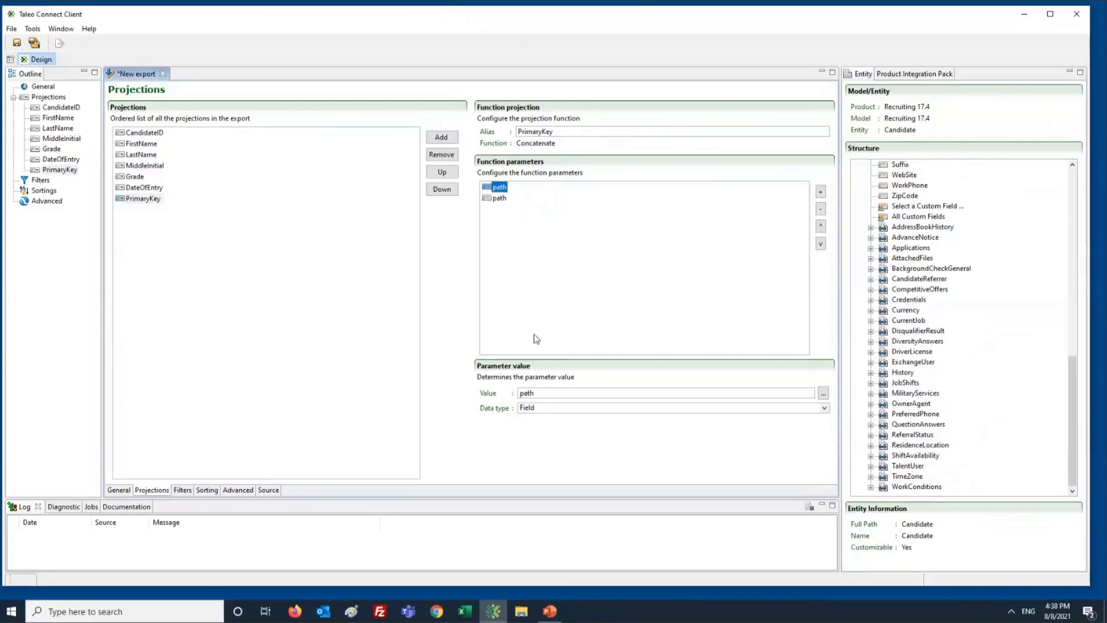
{"action": "left_click", "coordinate": [542, 407]}
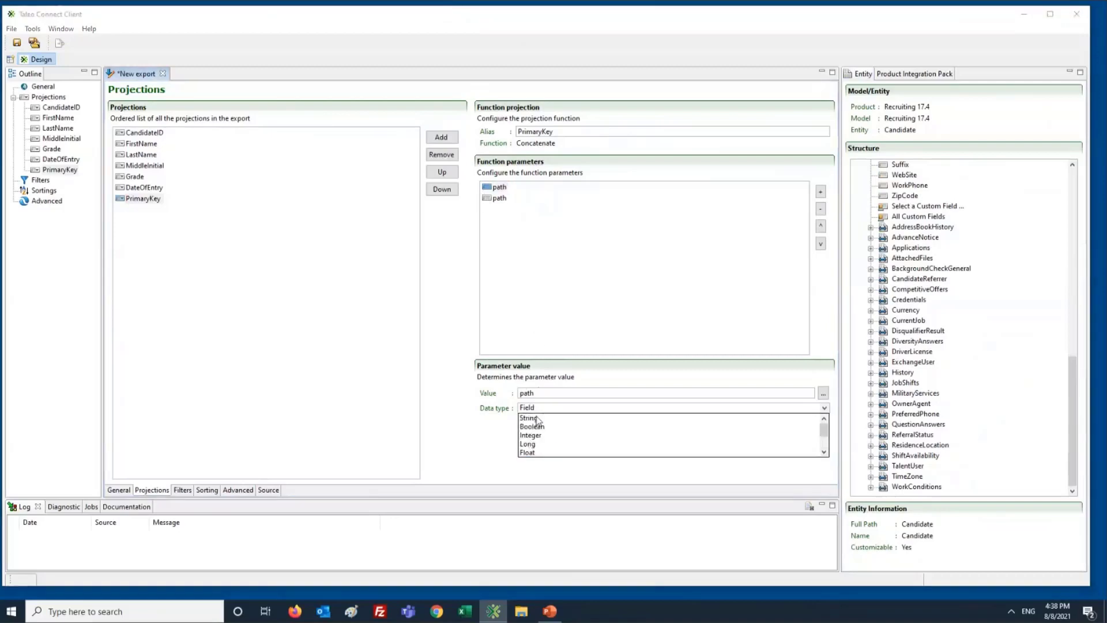
{"action": "left_click", "coordinate": [536, 419]}
{"action": "left_click", "coordinate": [540, 394]}
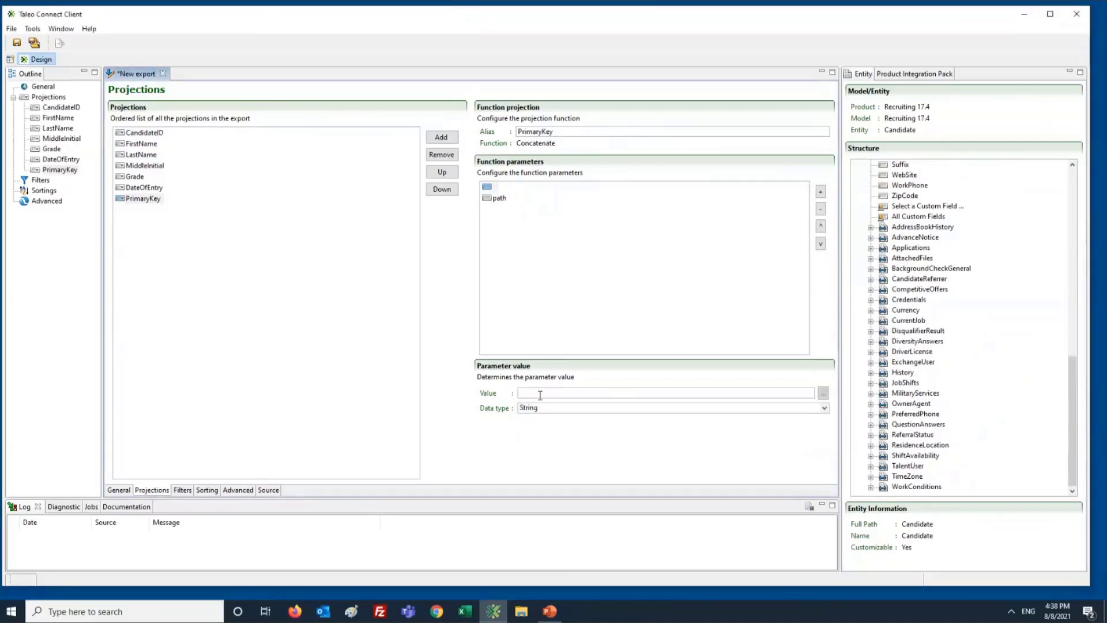
{"action": "type", "text": "Candida"}
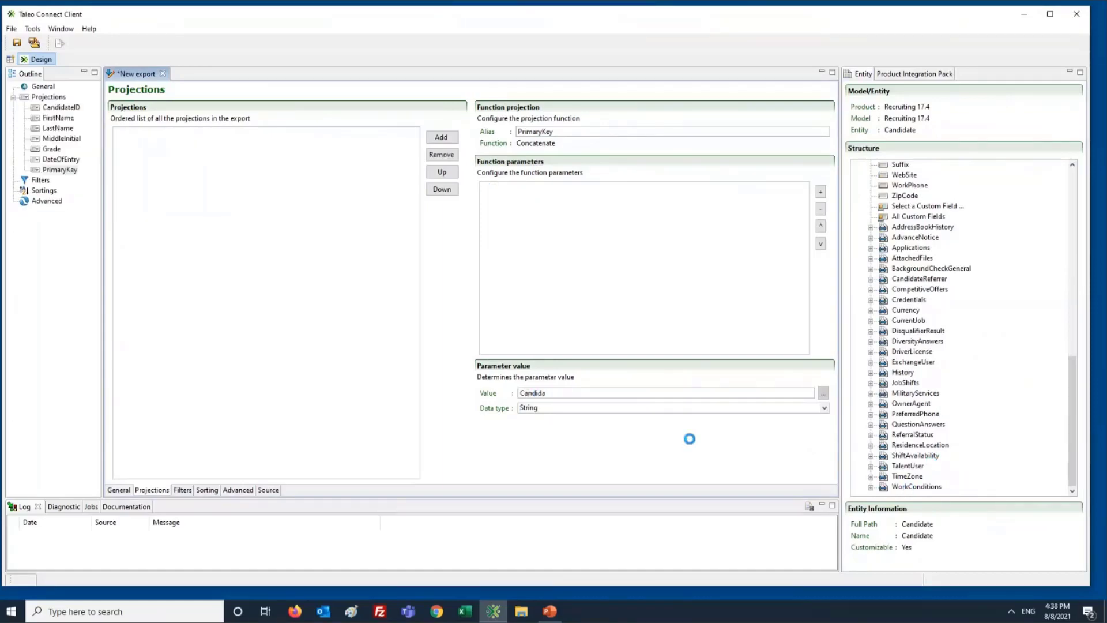
{"action": "type", "text": "te_"}
Assign the Candidate entity's Number field as the second PrimaryKey parameter's value
{"action": "left_click", "coordinate": [497, 198]}
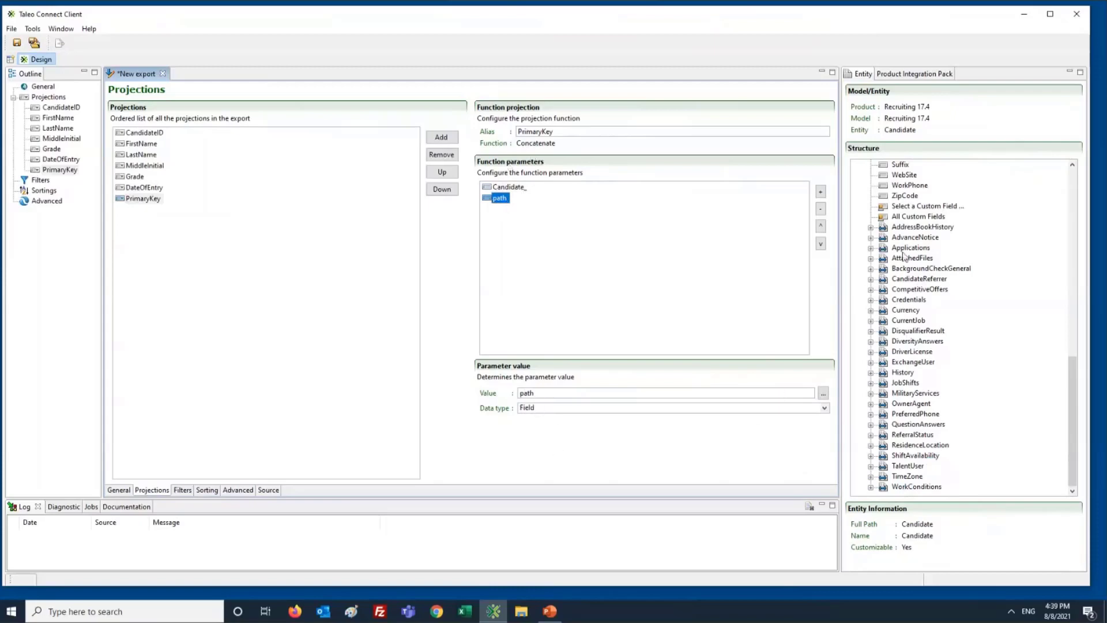
{"action": "left_click", "coordinate": [904, 196]}
{"action": "scroll", "coordinate": [900, 249], "scroll_direction": "up", "scroll_amount": 4}
{"action": "scroll", "coordinate": [898, 248], "scroll_direction": "up", "scroll_amount": 1}
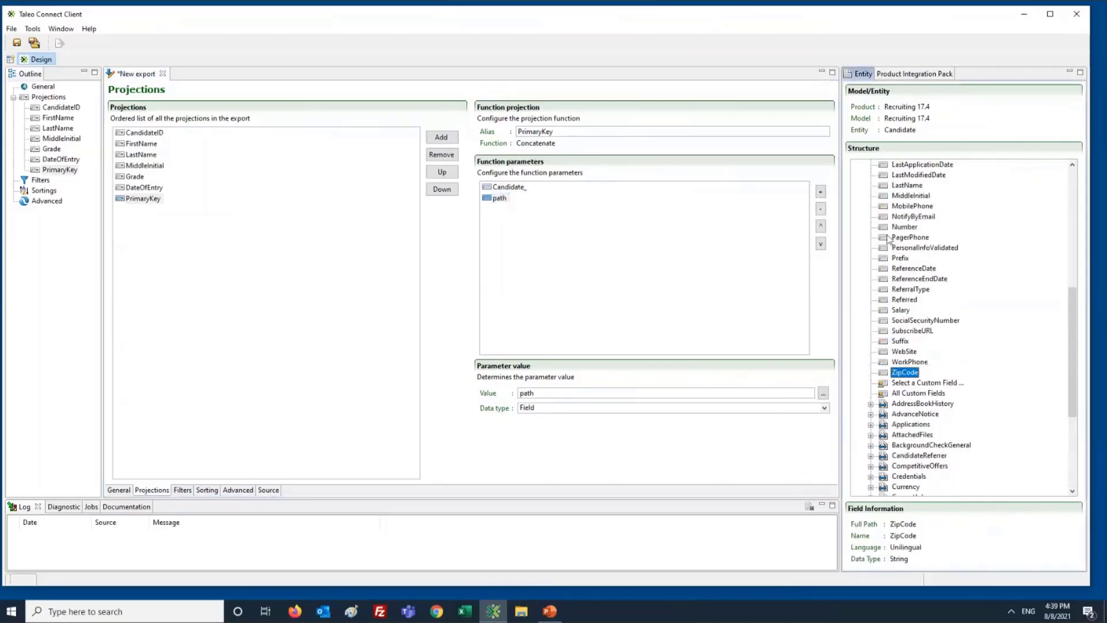
{"action": "left_click", "coordinate": [905, 228]}
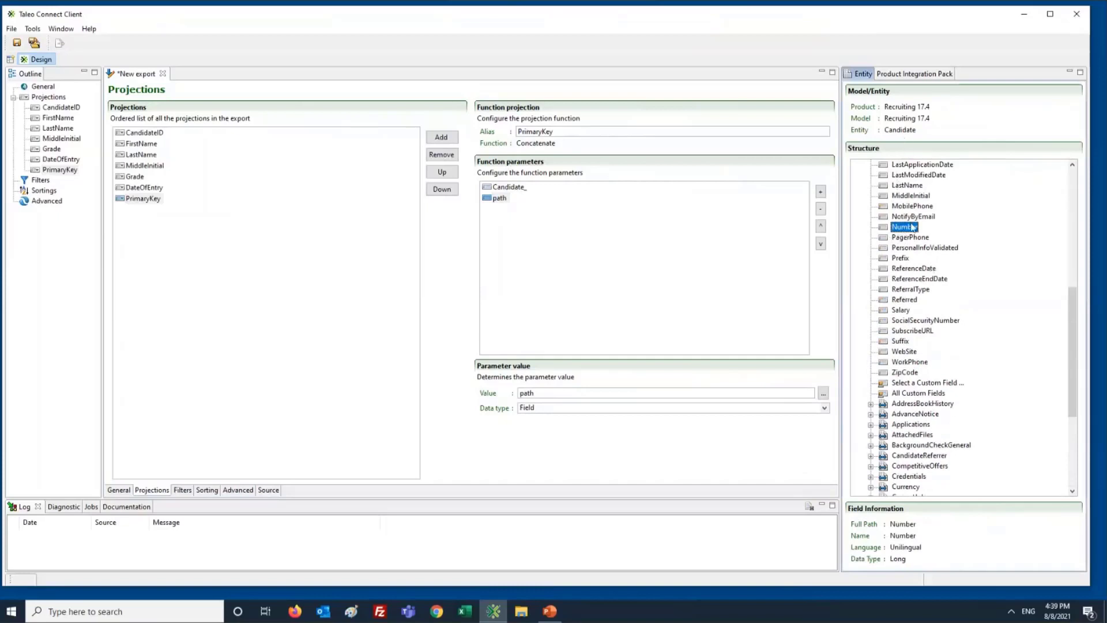
{"action": "left_click_drag", "start_coordinate": [905, 230], "coordinate": [531, 396]}
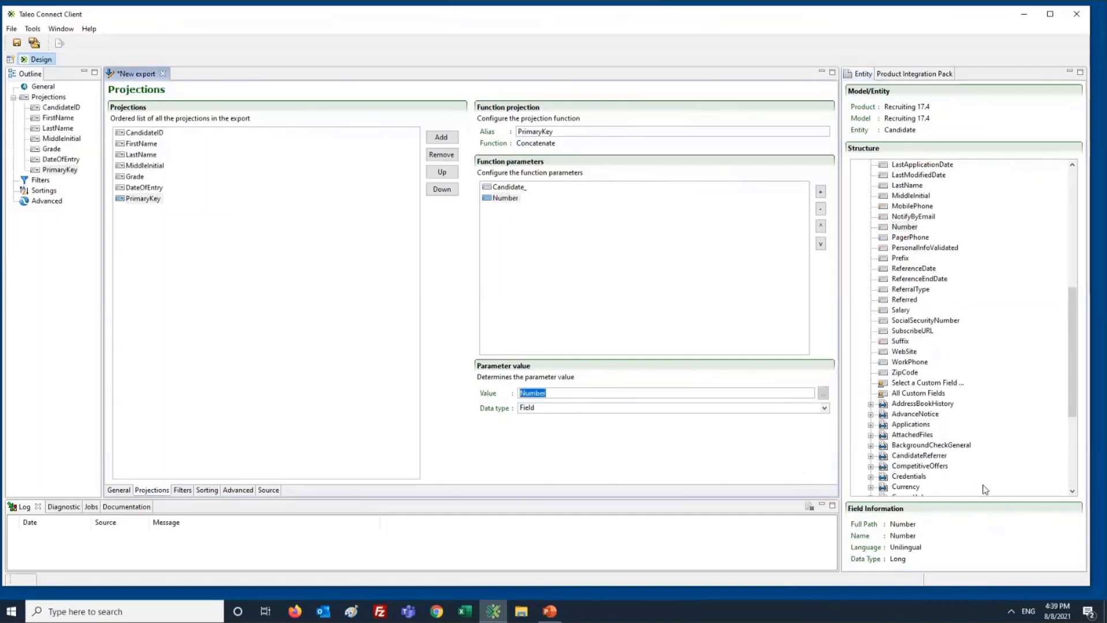
Review the PrimaryKey projection's alias and the value and data type of both parameters
{"action": "left_click", "coordinate": [585, 129]}
{"action": "double_click", "coordinate": [566, 129]}
{"action": "left_click", "coordinate": [566, 130]}
{"action": "left_click", "coordinate": [507, 187]}
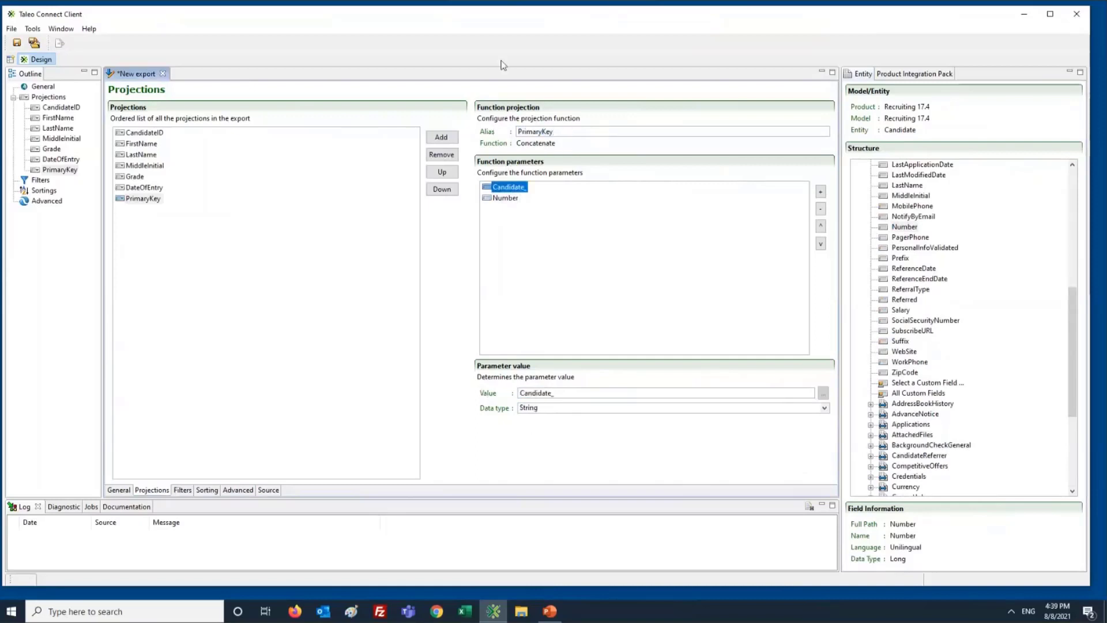
{"action": "left_click", "coordinate": [514, 199]}
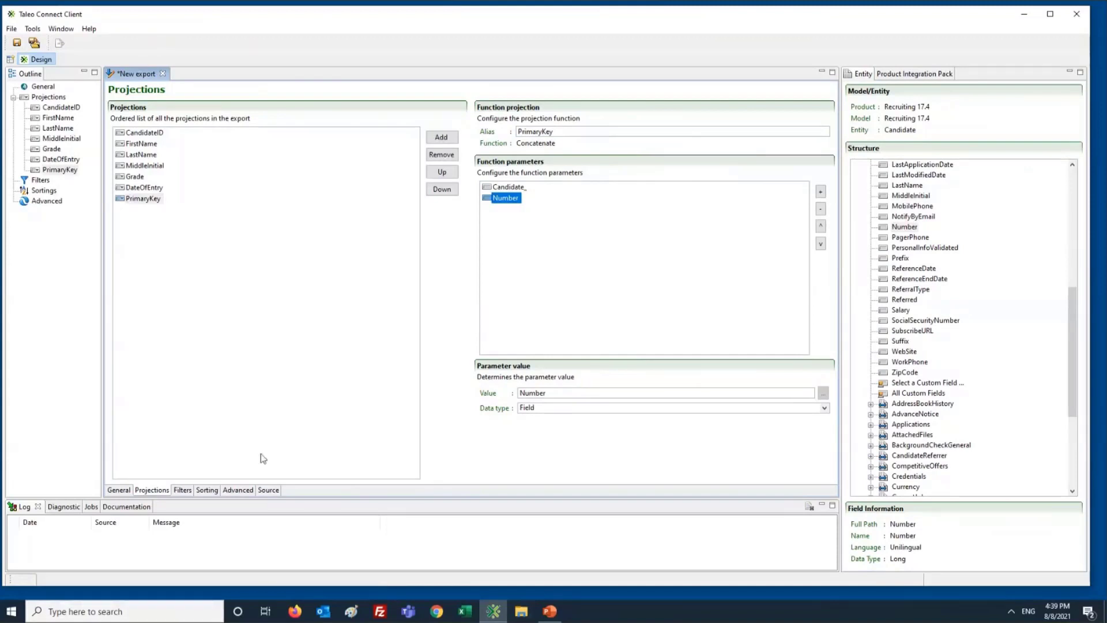
Add another function projection to the export that uses the Replace null function
{"action": "left_click", "coordinate": [441, 137]}
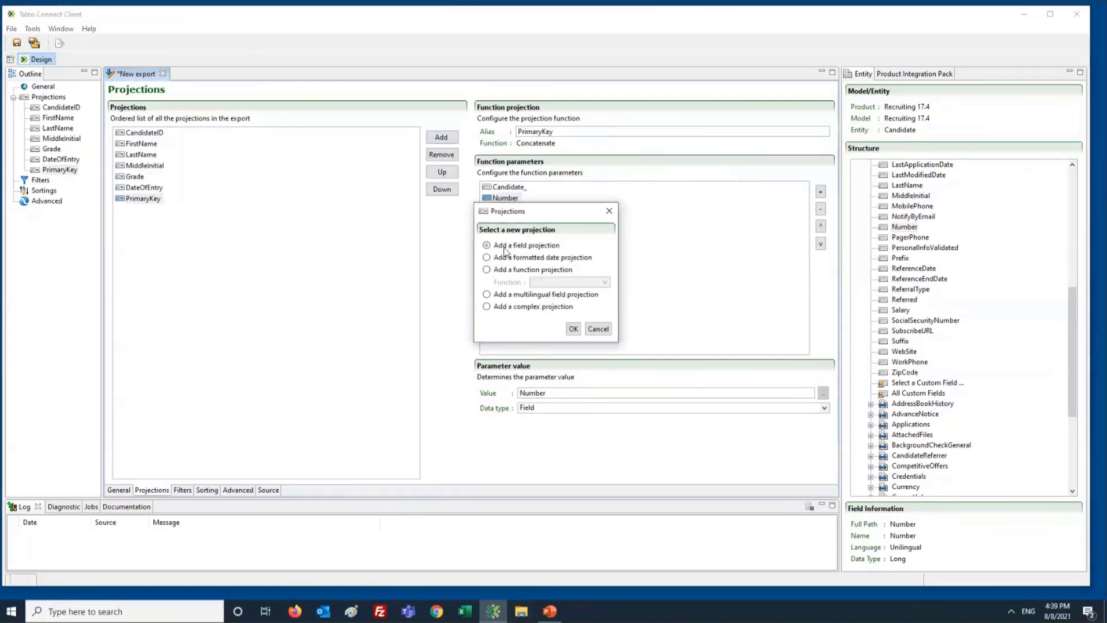
{"action": "left_click", "coordinate": [538, 270]}
{"action": "left_click", "coordinate": [570, 282]}
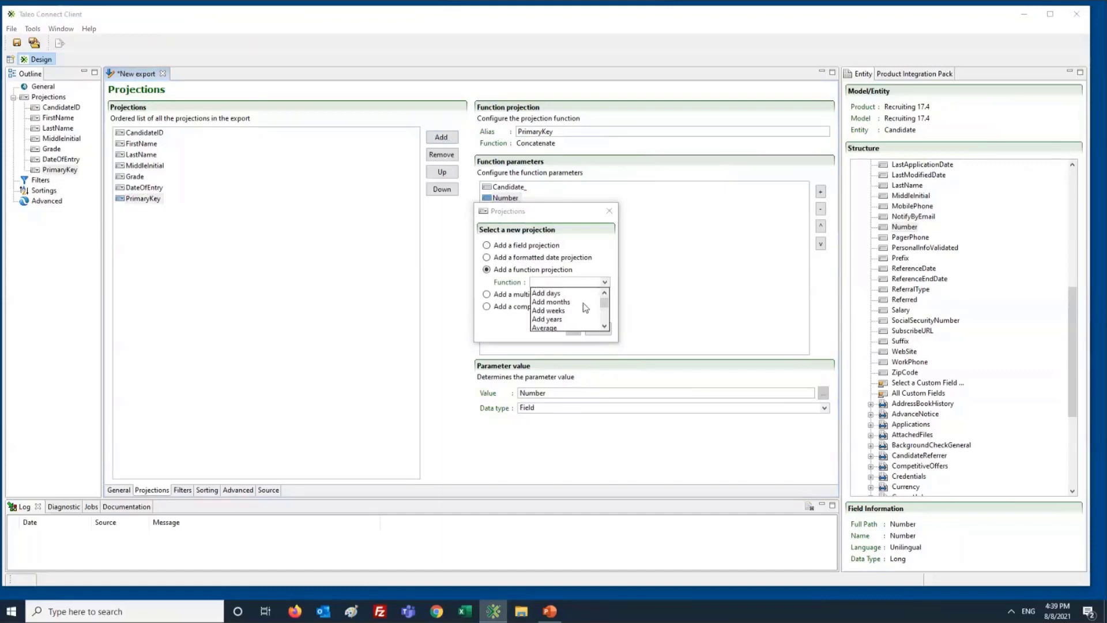
{"action": "scroll", "coordinate": [585, 311], "scroll_direction": "down", "scroll_amount": 1}
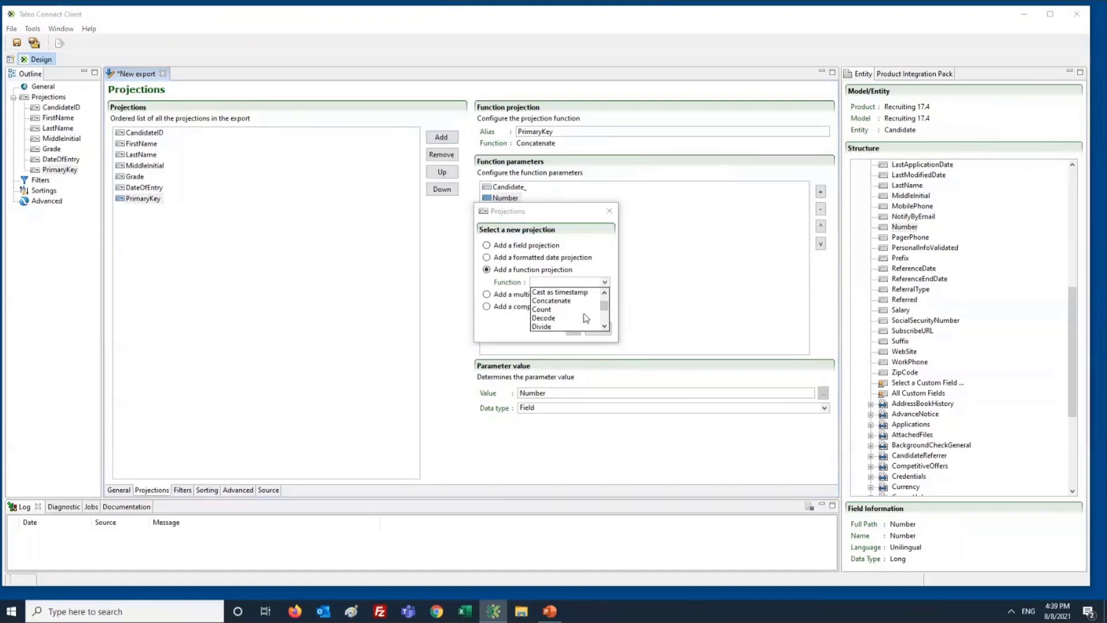
{"action": "left_click", "coordinate": [605, 326]}
{"action": "scroll", "coordinate": [551, 308], "scroll_direction": "down", "scroll_amount": 3}
{"action": "scroll", "coordinate": [551, 317], "scroll_direction": "down", "scroll_amount": 3}
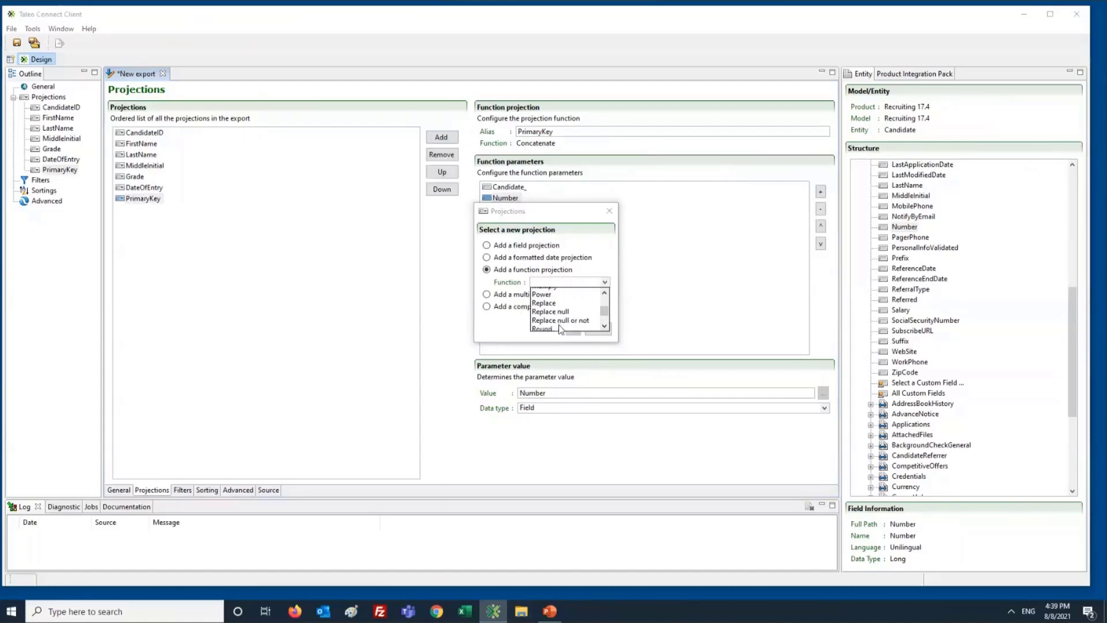
{"action": "left_click", "coordinate": [546, 310]}
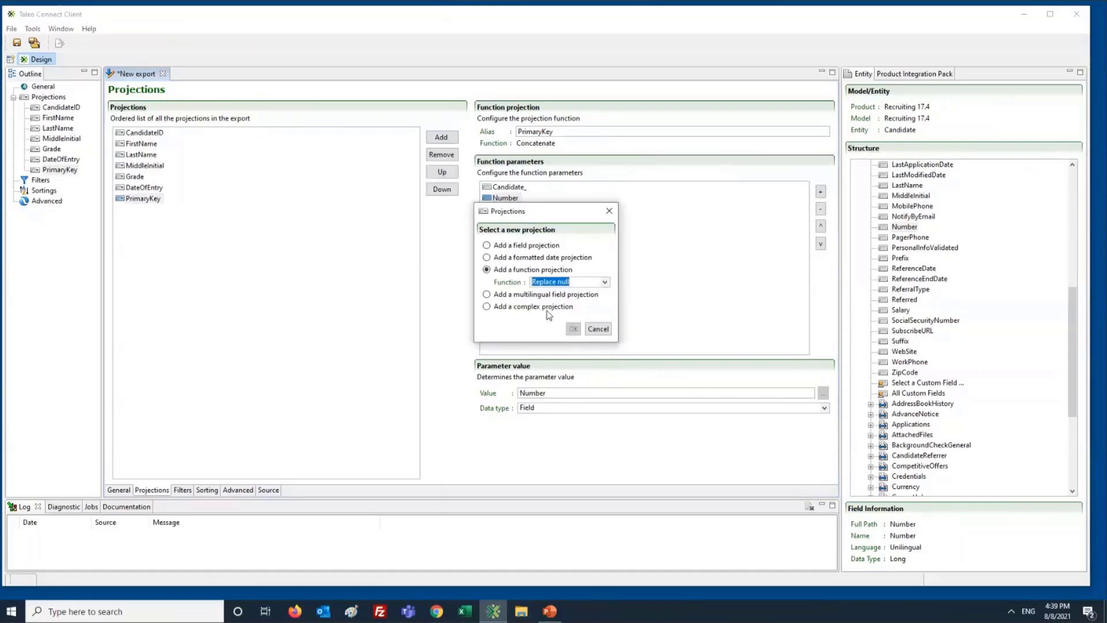
{"action": "left_click", "coordinate": [573, 329]}
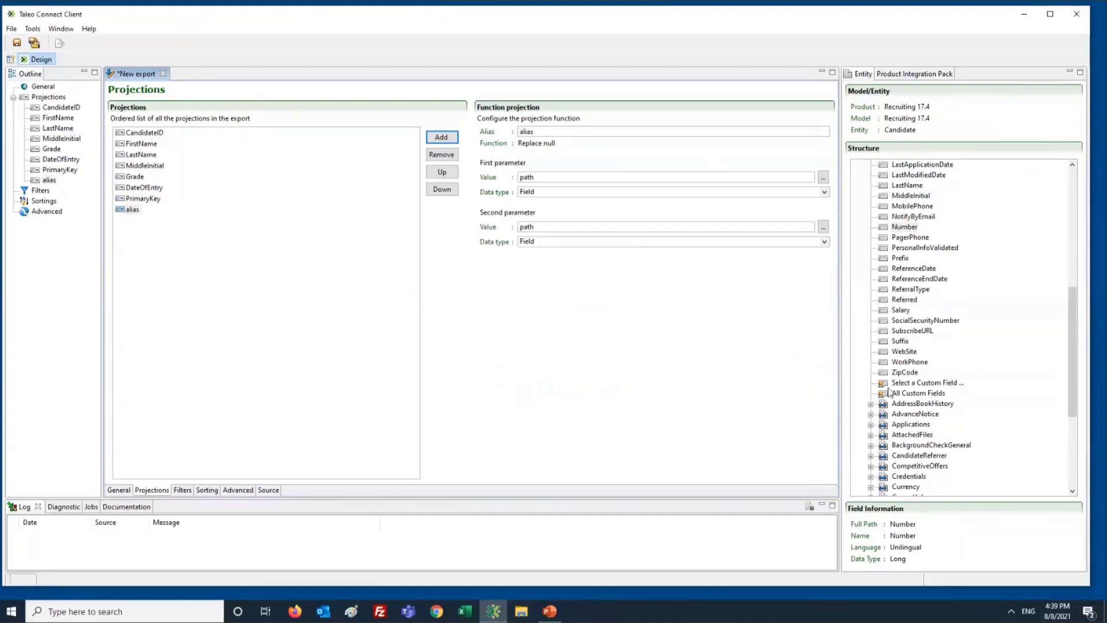
Expand the Candidate structure through TalentUser, Profile and ProfileInformation to the fields of Studies' Study entity
{"action": "left_click", "coordinate": [910, 381]}
{"action": "scroll", "coordinate": [903, 404], "scroll_direction": "down", "scroll_amount": 6}
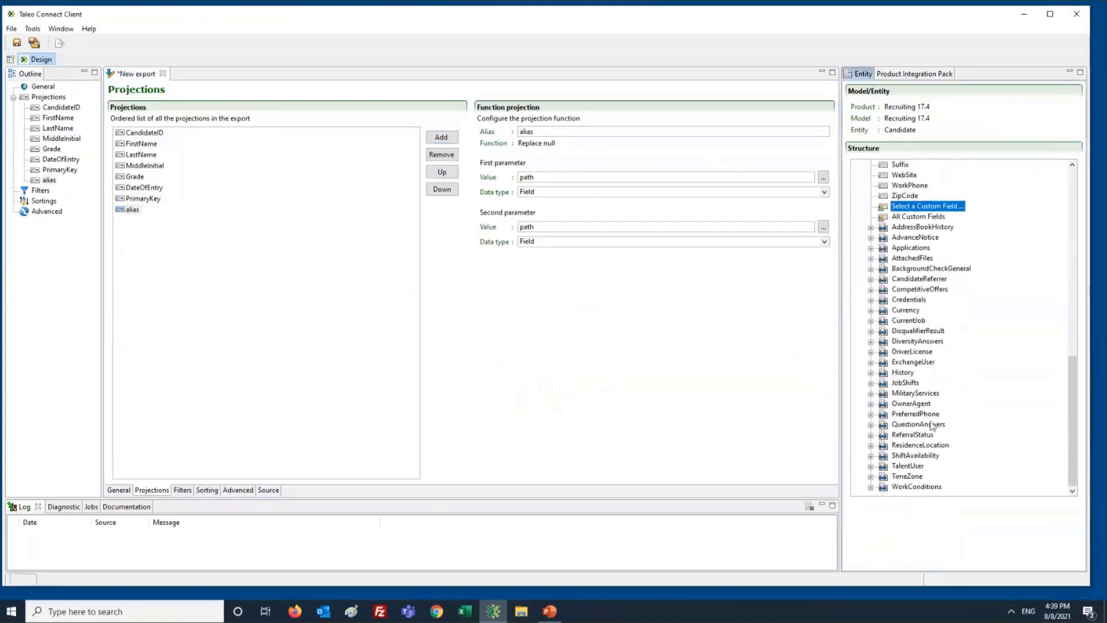
{"action": "left_click", "coordinate": [871, 466]}
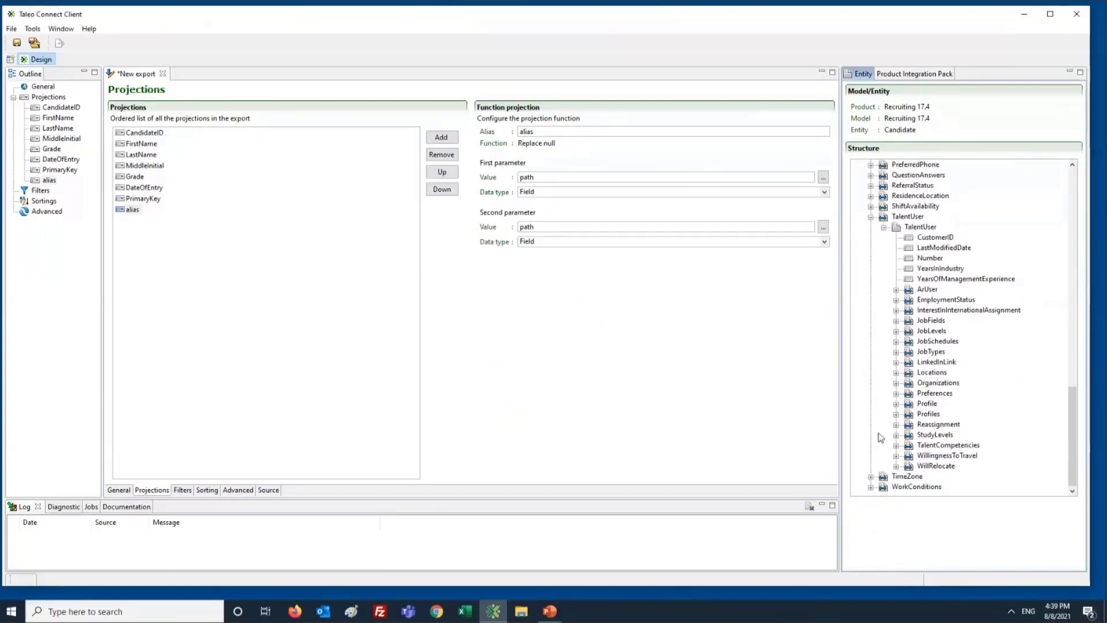
{"action": "left_click", "coordinate": [896, 403]}
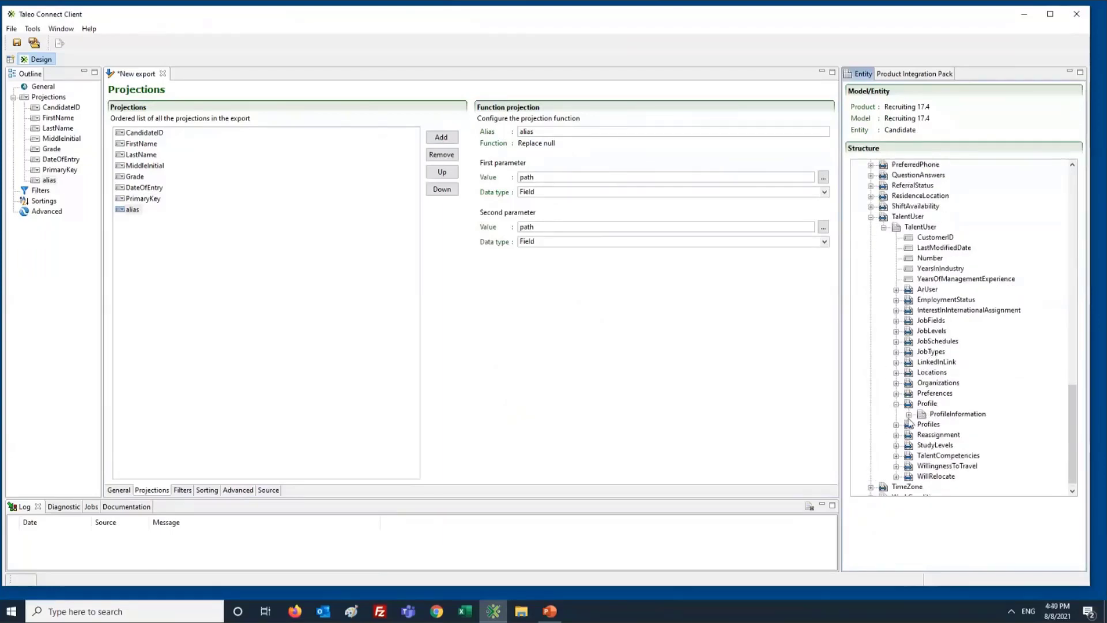
{"action": "left_click", "coordinate": [909, 414]}
{"action": "scroll", "coordinate": [912, 412], "scroll_direction": "down", "scroll_amount": 5}
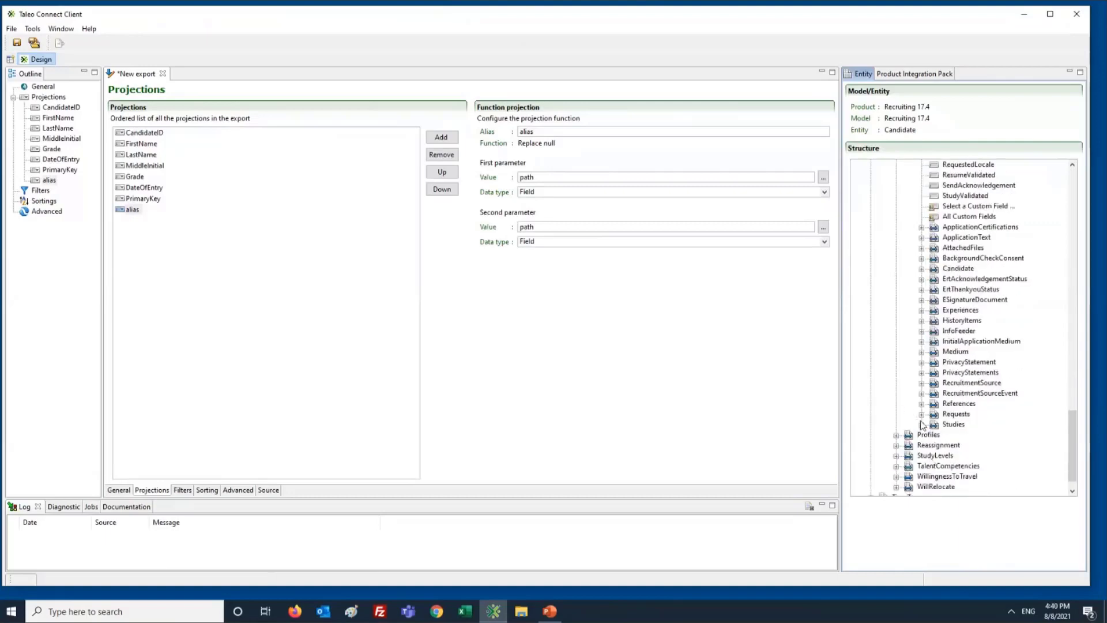
{"action": "left_click", "coordinate": [921, 425]}
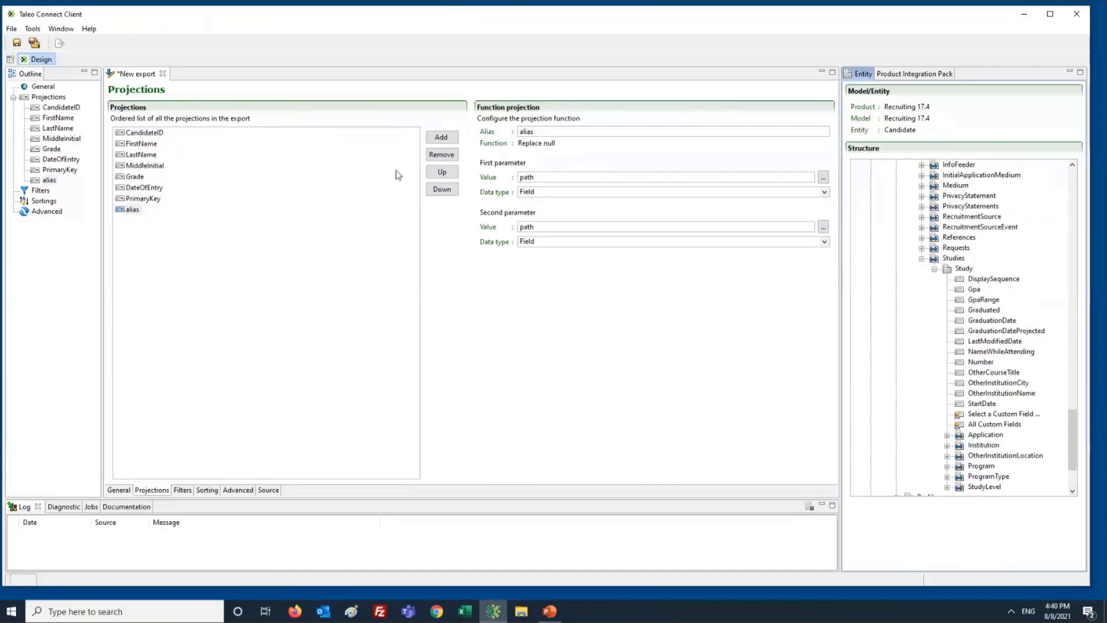
{"action": "scroll", "coordinate": [980, 311], "scroll_direction": "down", "scroll_amount": 1}
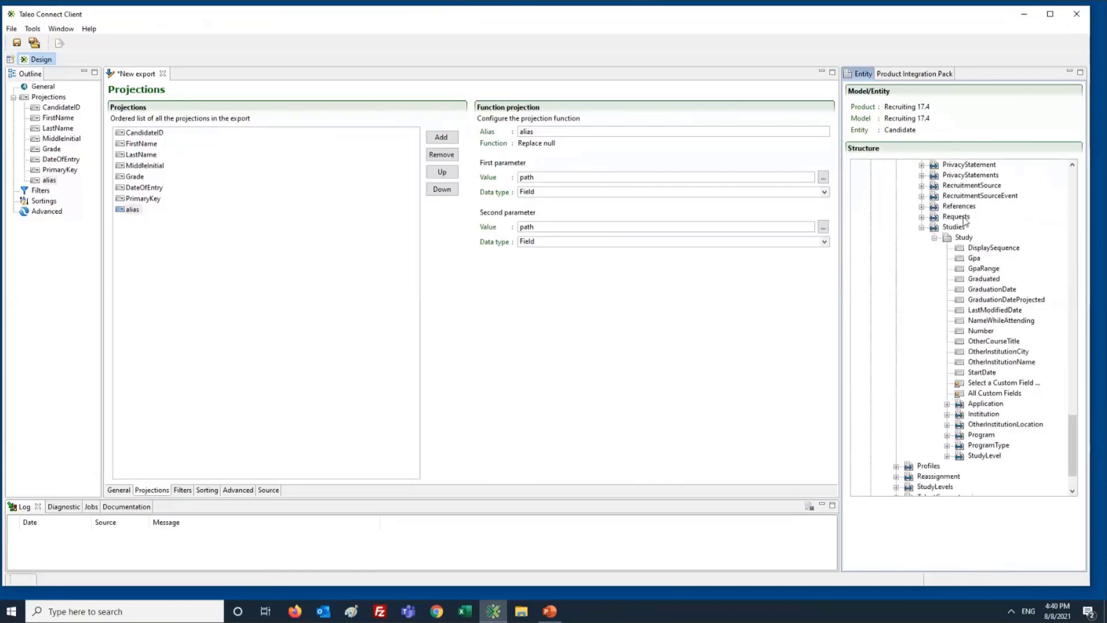
{"action": "left_click", "coordinate": [963, 238]}
{"action": "left_click", "coordinate": [990, 289]}
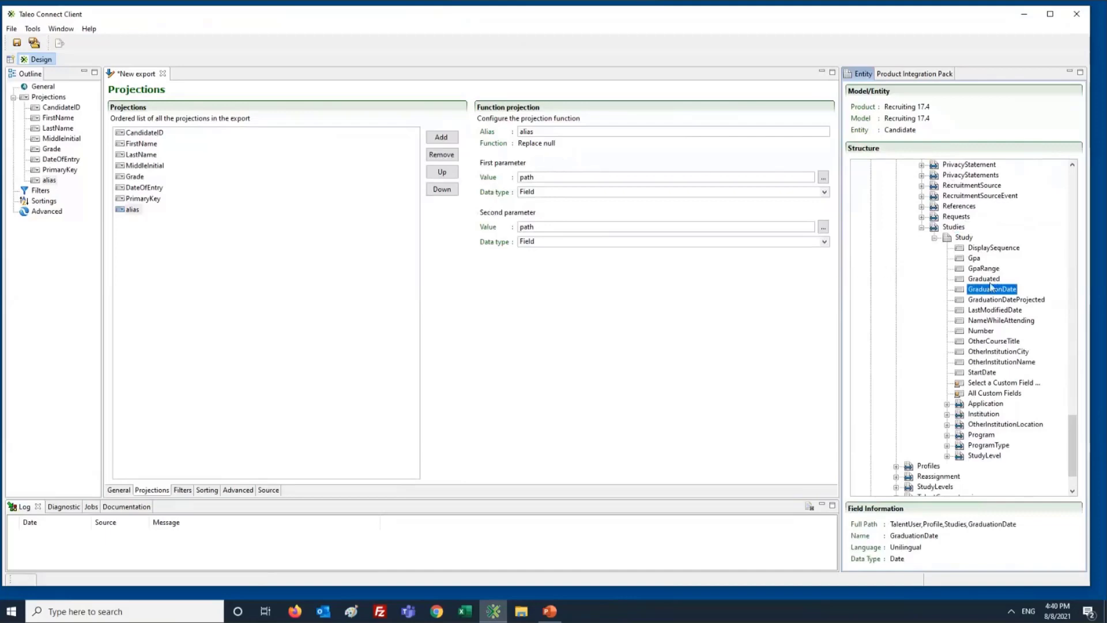
Assign the Study's Institution Description field as the first parameter's value of the Replace null projection
{"action": "left_click", "coordinate": [947, 413]}
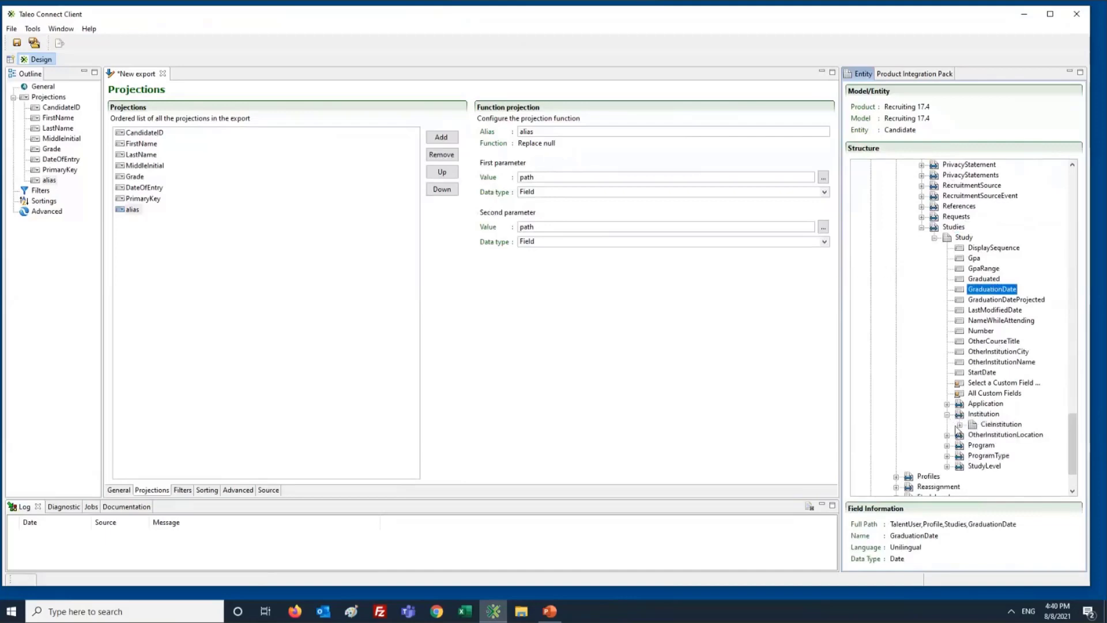
{"action": "left_click", "coordinate": [960, 423]}
{"action": "left_click_drag", "start_coordinate": [1010, 434], "coordinate": [675, 177]}
{"action": "left_click", "coordinate": [682, 178]}
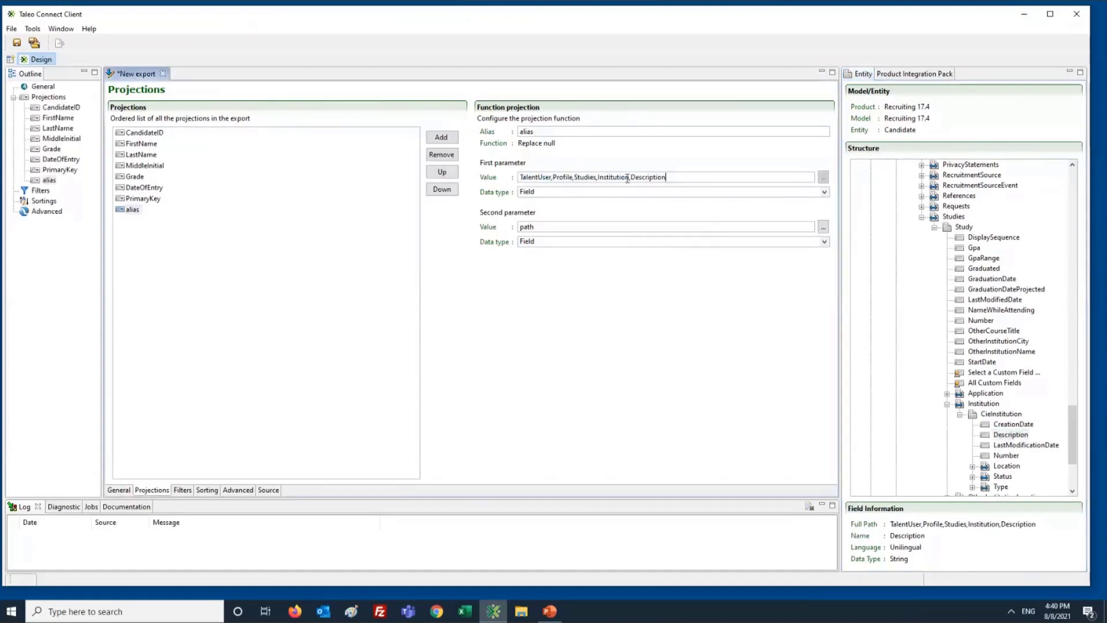
{"action": "mouse_move", "coordinate": [604, 177]}
{"action": "left_mouse_down"}
{"action": "mouse_move", "coordinate": [673, 172]}
{"action": "mouse_move", "coordinate": [596, 180]}
{"action": "left_mouse_up"}
{"action": "left_click", "coordinate": [598, 179]}
Assign the Study's OtherInstitutionName field as the second parameter's value of the Replace null projection
{"action": "left_click_drag", "start_coordinate": [998, 351], "coordinate": [668, 230]}
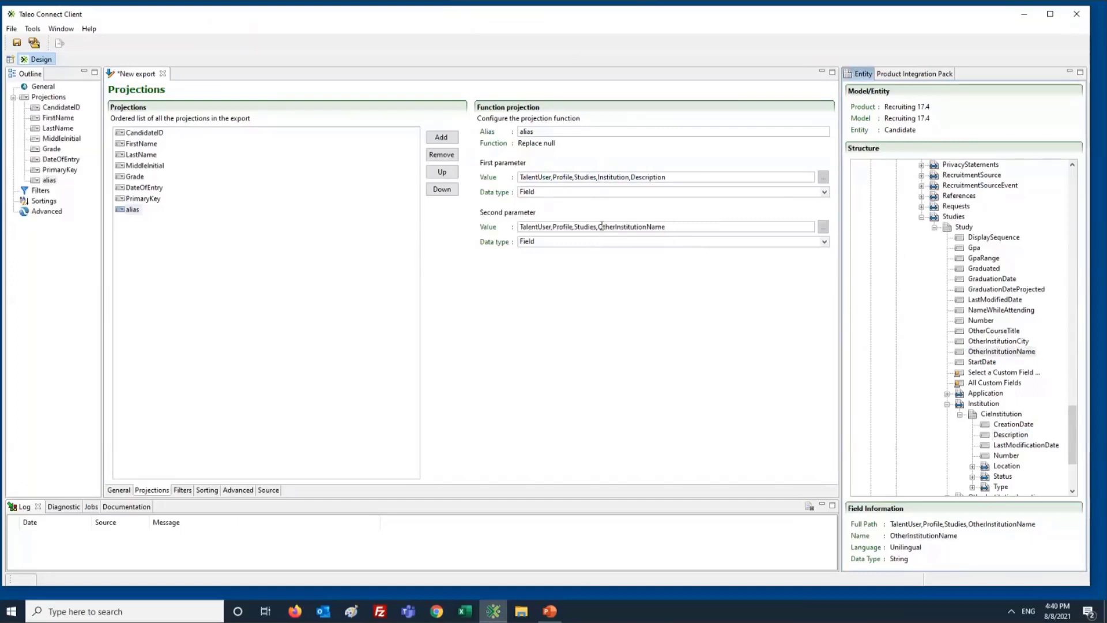
{"action": "left_click_drag", "start_coordinate": [599, 227], "coordinate": [681, 226]}
{"action": "left_click", "coordinate": [681, 226]}
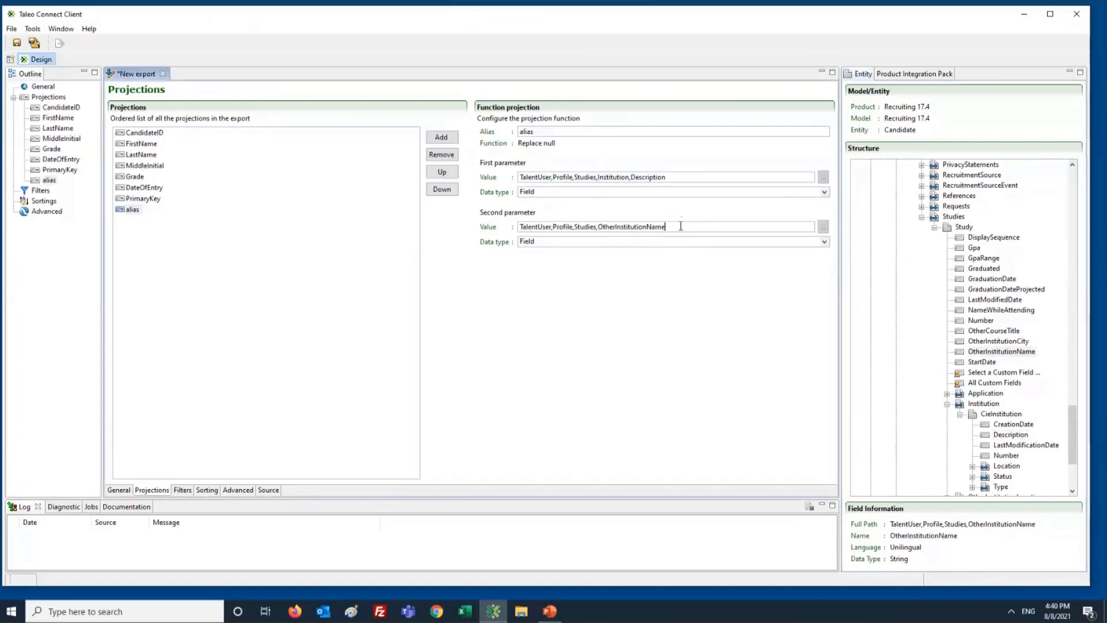
Set the Replace null projection's alias to SchoolName and review both parameter paths
{"action": "double_click", "coordinate": [545, 131]}
{"action": "type", "text": "SchoolName"}
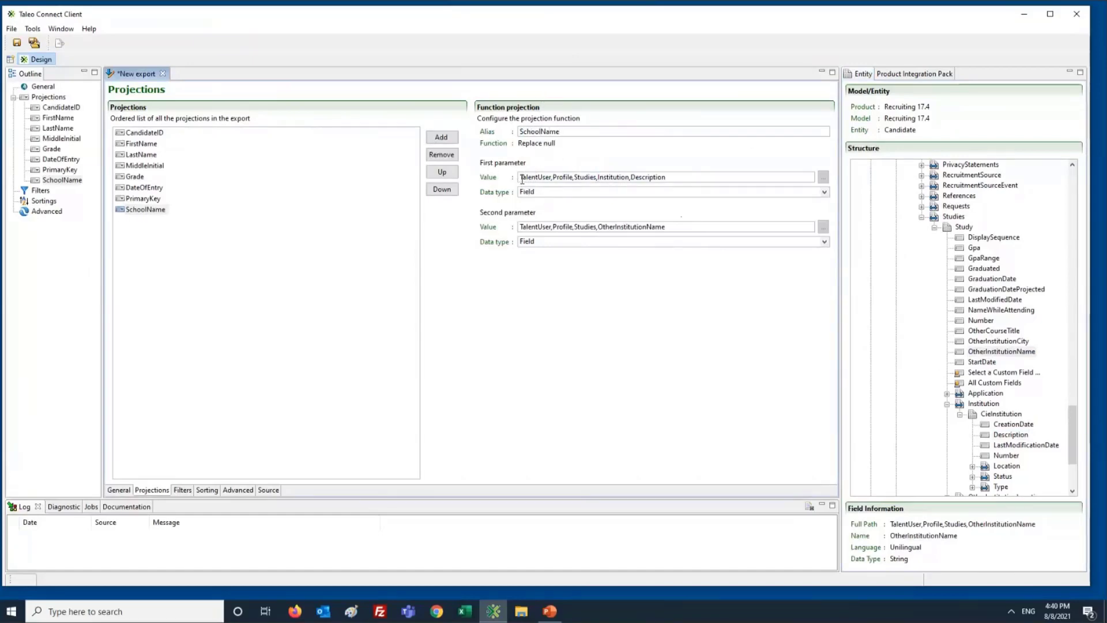
{"action": "mouse_move", "coordinate": [522, 179]}
{"action": "left_mouse_down"}
{"action": "mouse_move", "coordinate": [682, 182]}
{"action": "mouse_move", "coordinate": [472, 177]}
{"action": "mouse_move", "coordinate": [533, 179]}
{"action": "mouse_move", "coordinate": [521, 180]}
{"action": "left_mouse_up"}
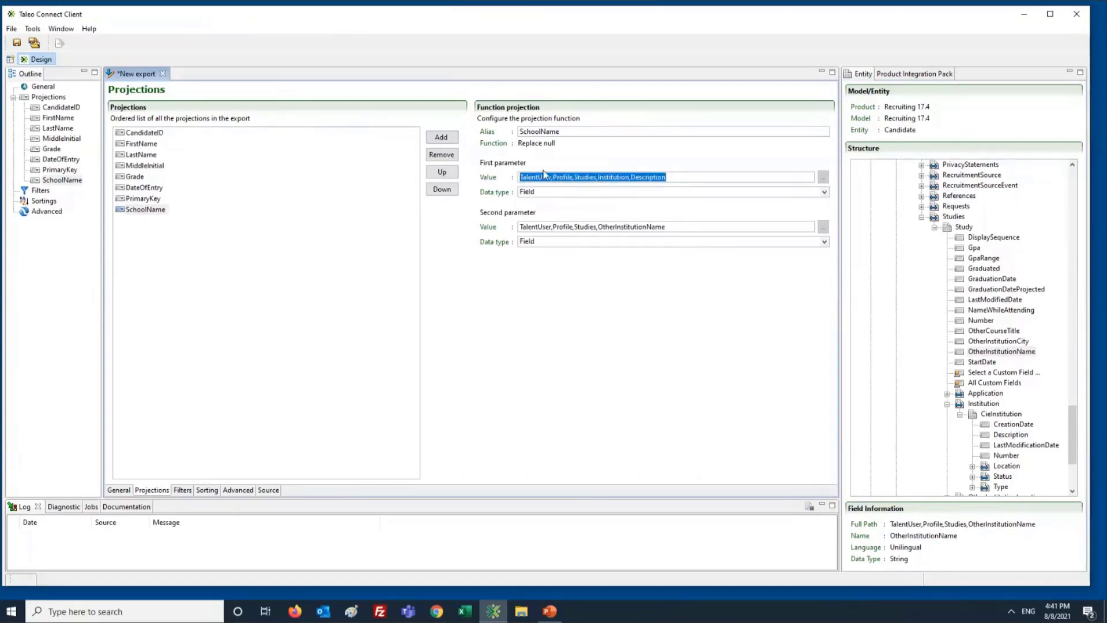
{"action": "left_click_drag", "start_coordinate": [666, 229], "coordinate": [476, 231]}
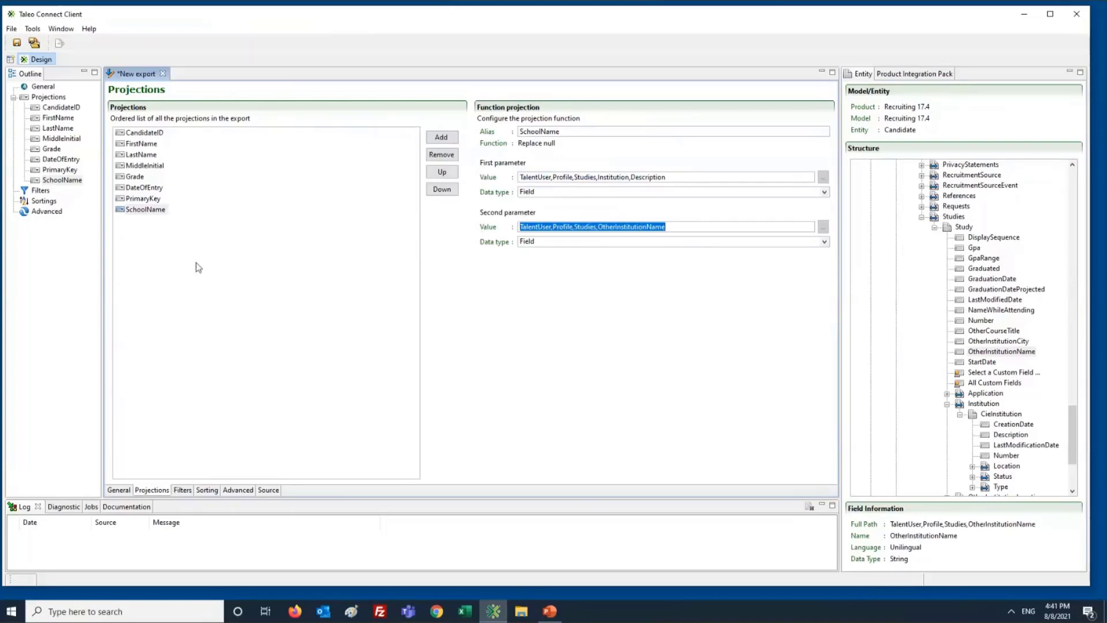
{"action": "left_click", "coordinate": [140, 199]}
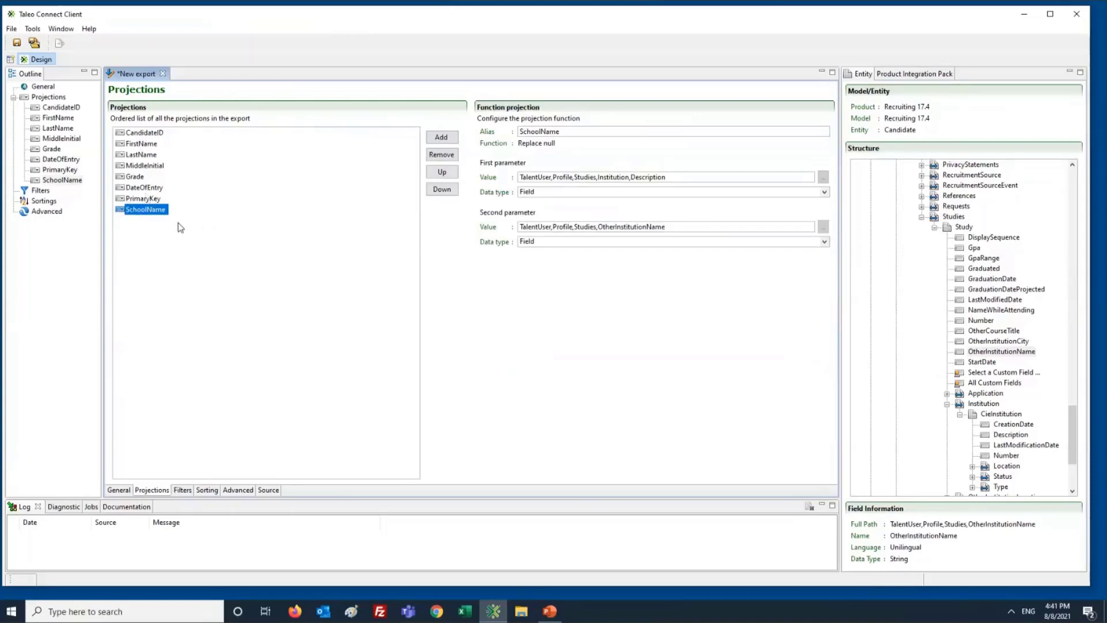
Add a complex projection to the export and widen its source editor so the whole line fits
{"action": "left_click", "coordinate": [438, 140]}
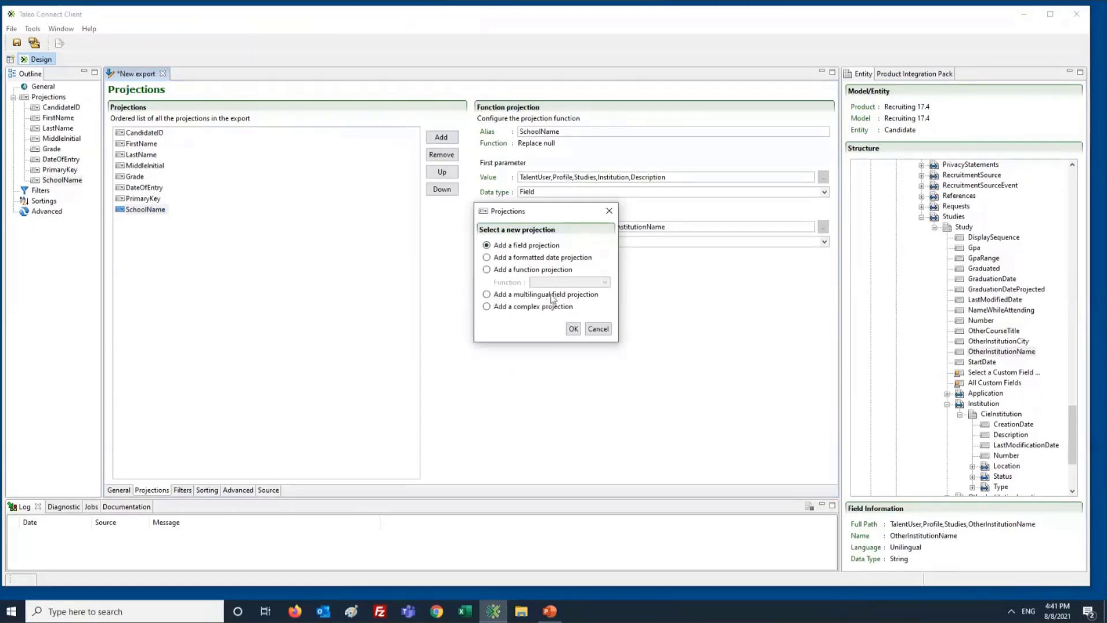
{"action": "left_click", "coordinate": [487, 306]}
{"action": "left_click", "coordinate": [572, 329]}
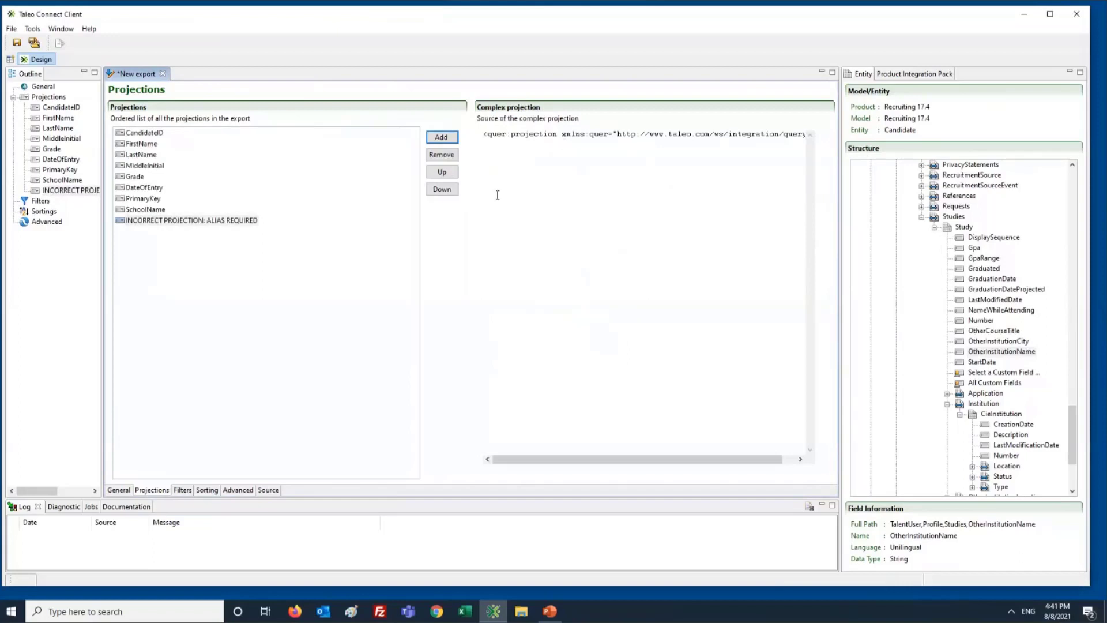
{"action": "left_click_drag", "start_coordinate": [472, 165], "coordinate": [471, 165]}
{"action": "left_click", "coordinate": [469, 163]}
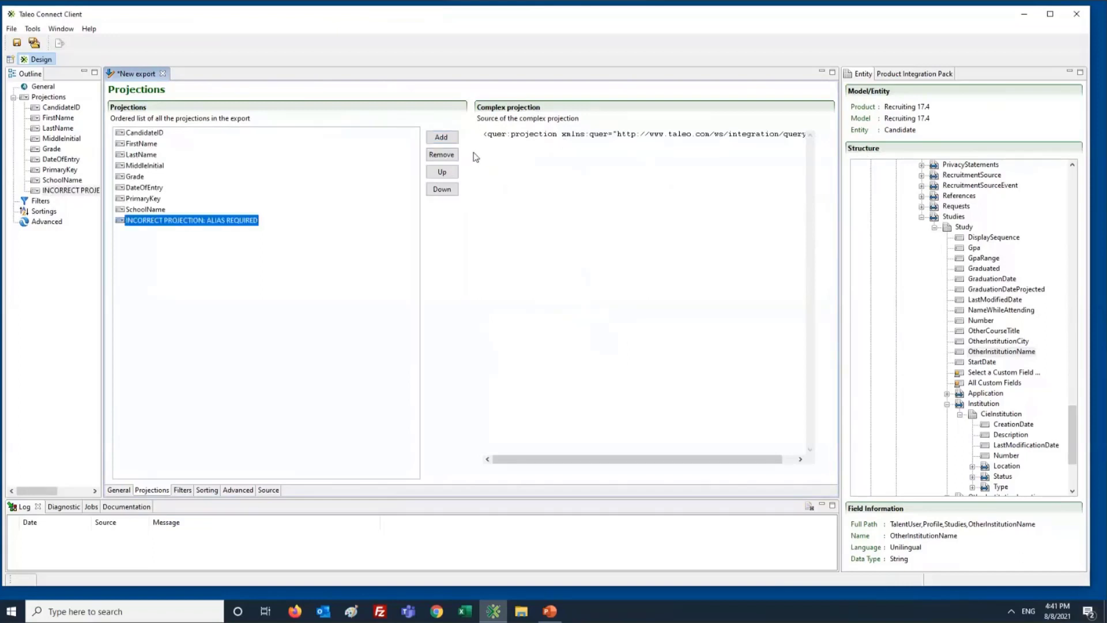
{"action": "left_click_drag", "start_coordinate": [471, 157], "coordinate": [358, 160]}
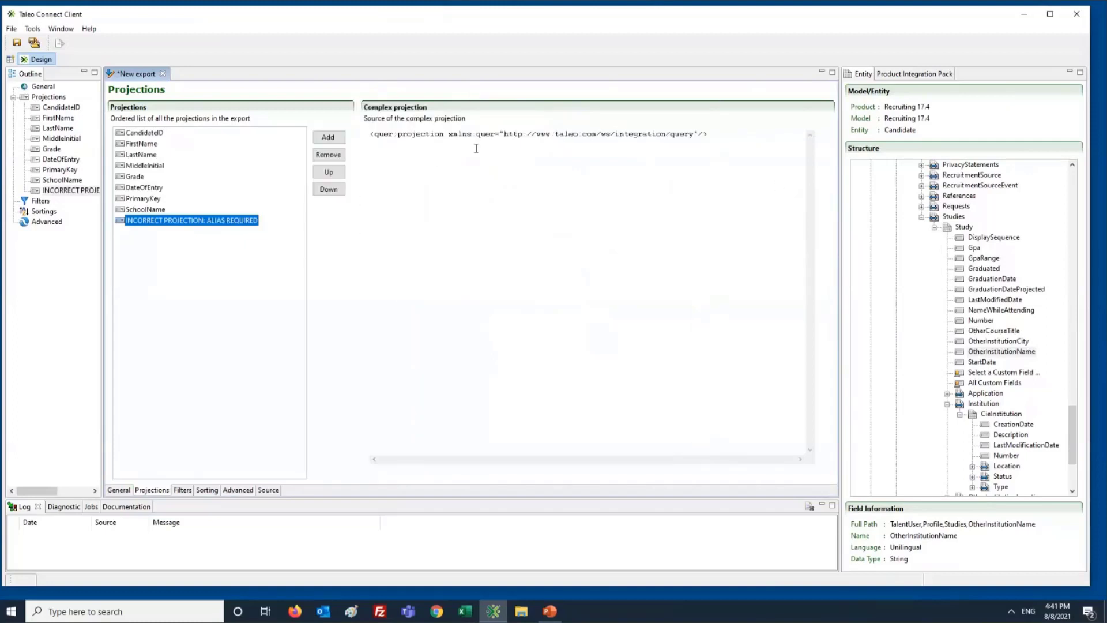
{"action": "left_click_drag", "start_coordinate": [406, 134], "coordinate": [705, 175]}
{"action": "left_click", "coordinate": [705, 175]}
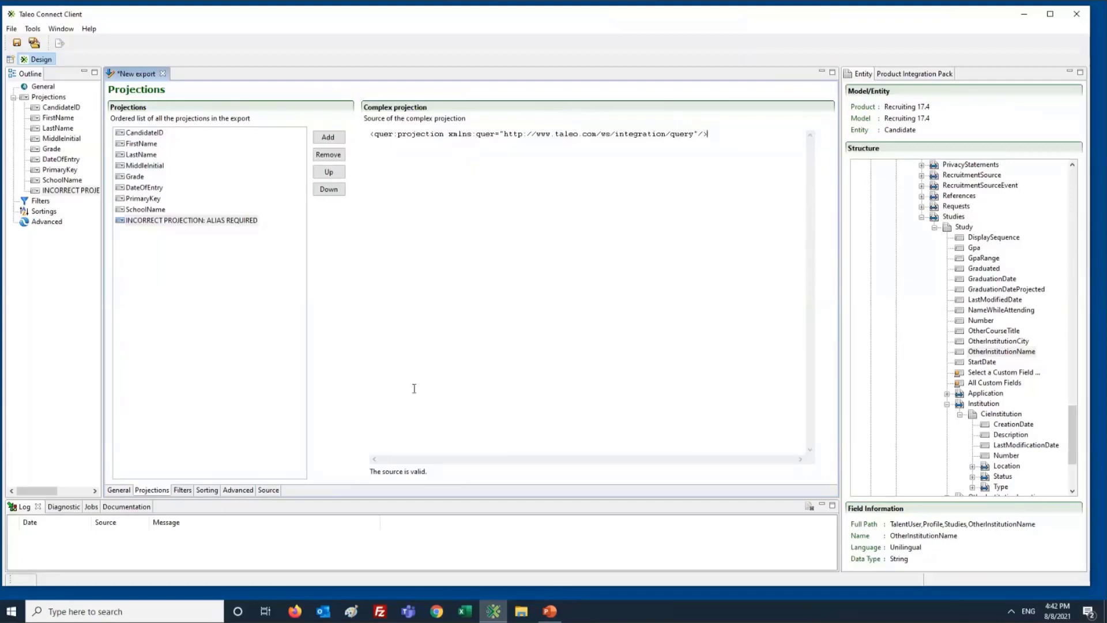
Review the PrimaryKey projection's Concatenate parameters and return to the complex projection's source
{"action": "left_click", "coordinate": [327, 138]}
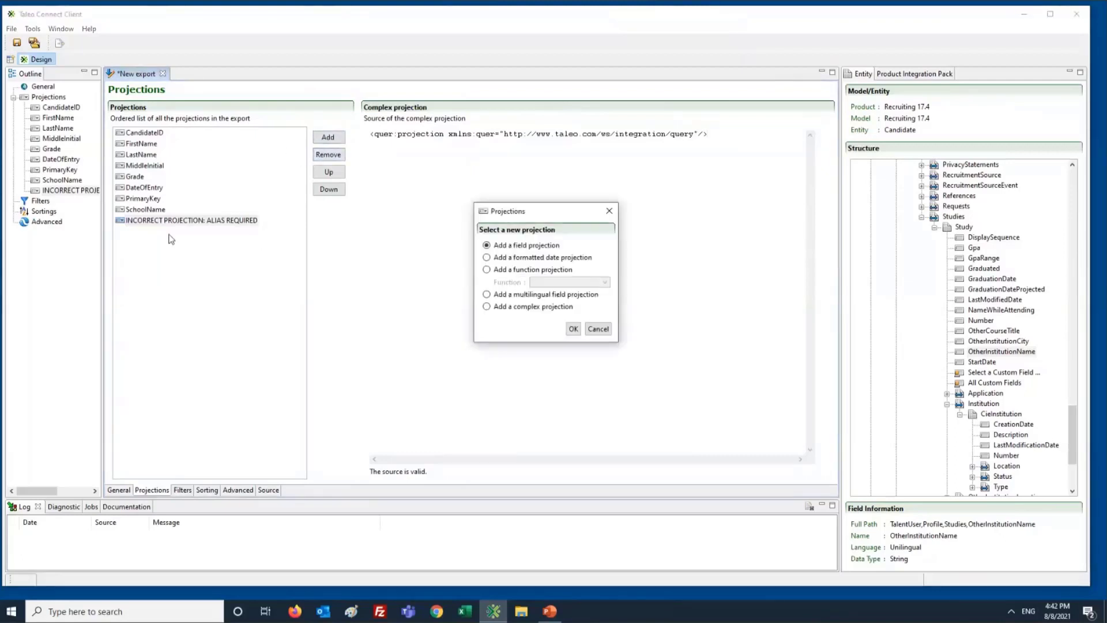
{"action": "left_click", "coordinate": [603, 331]}
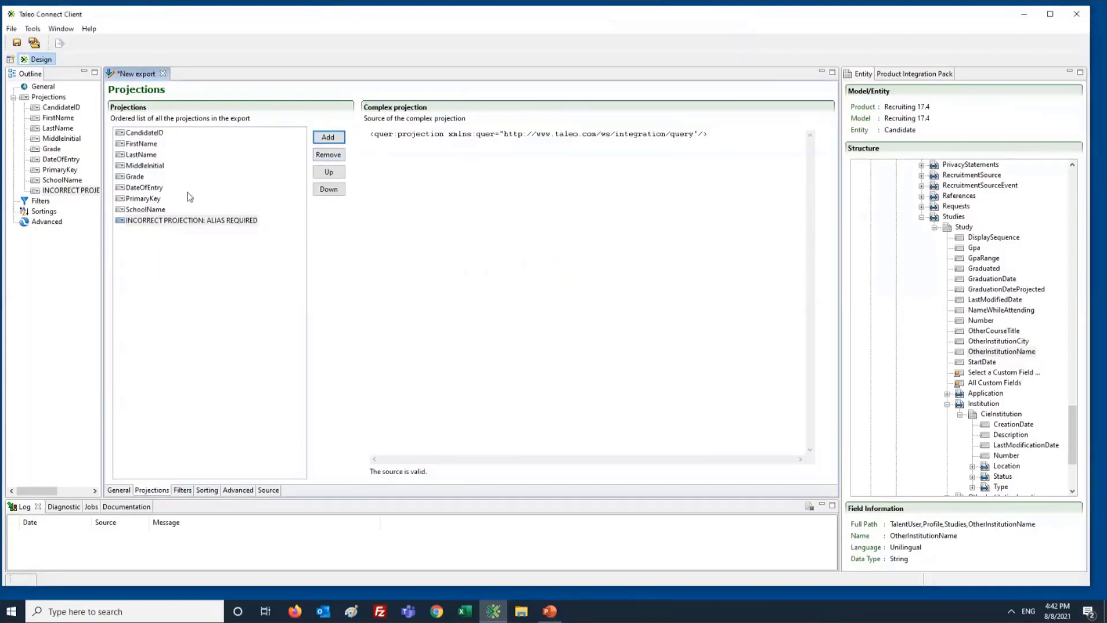
{"action": "left_click", "coordinate": [151, 199]}
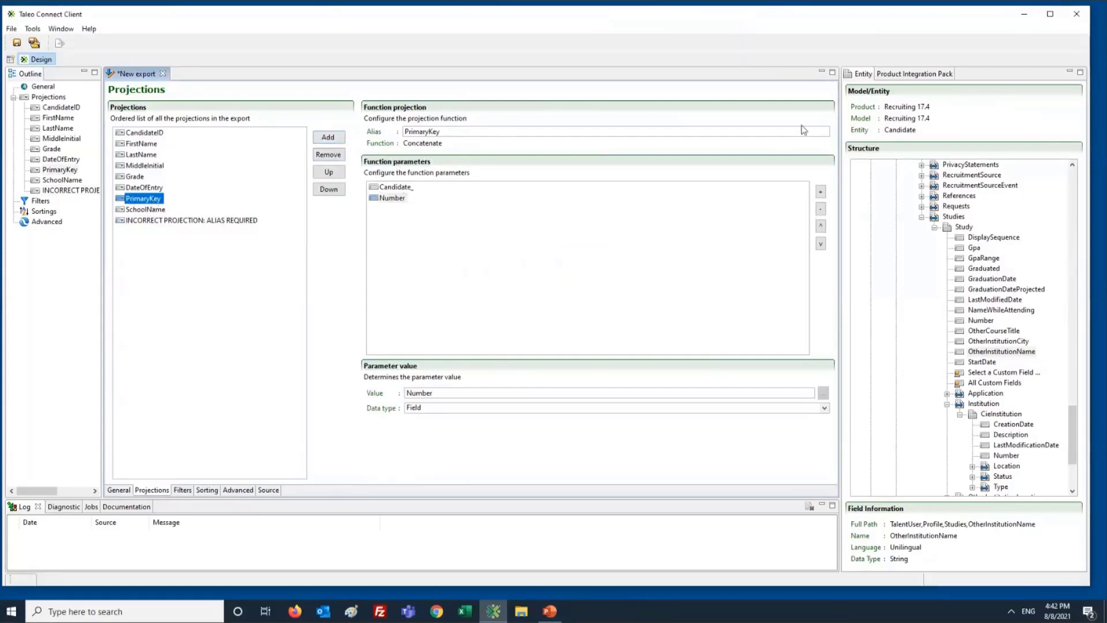
{"action": "left_click", "coordinate": [173, 221]}
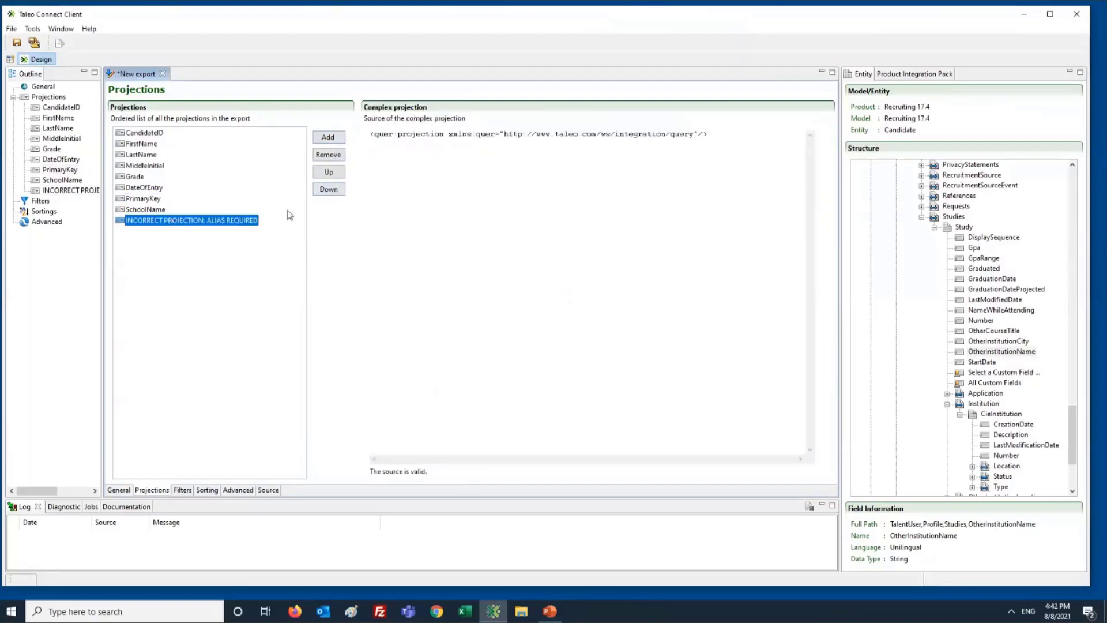
Try to turn the complex projection's self-closing tag into an opening tag and add a second quer:projection tag
{"action": "left_click", "coordinate": [707, 134]}
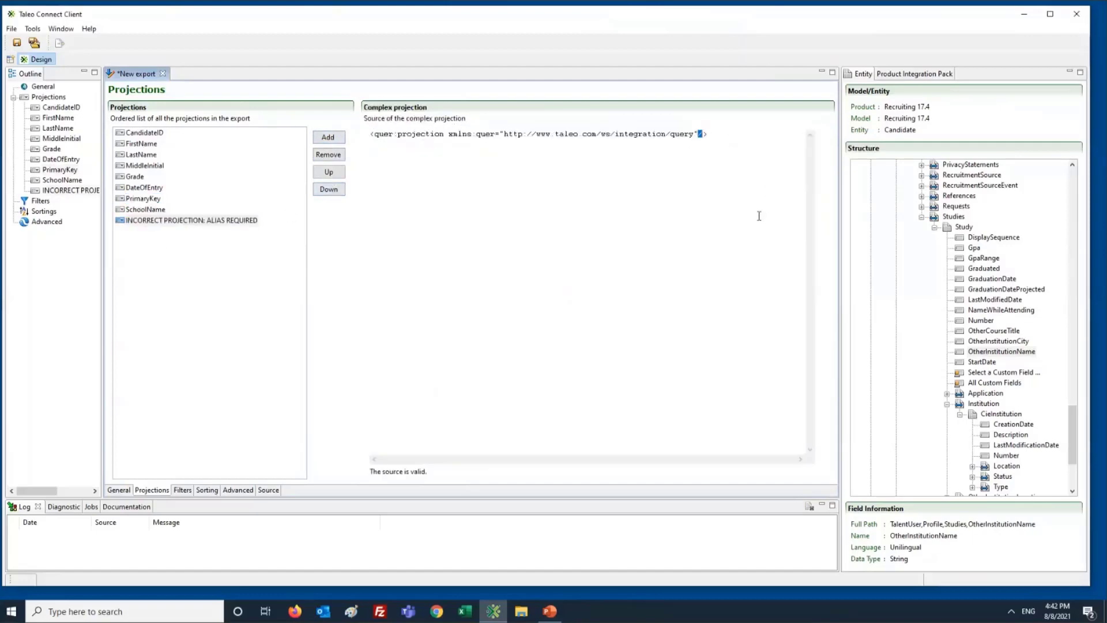
{"action": "key", "text": "Delete"}
{"action": "key", "text": "End"}
{"action": "key", "text": "Return"}
{"action": "type", "text": "<quer:projection"}
{"action": "key", "text": "Return"}
{"action": "left_click", "coordinate": [143, 198]}
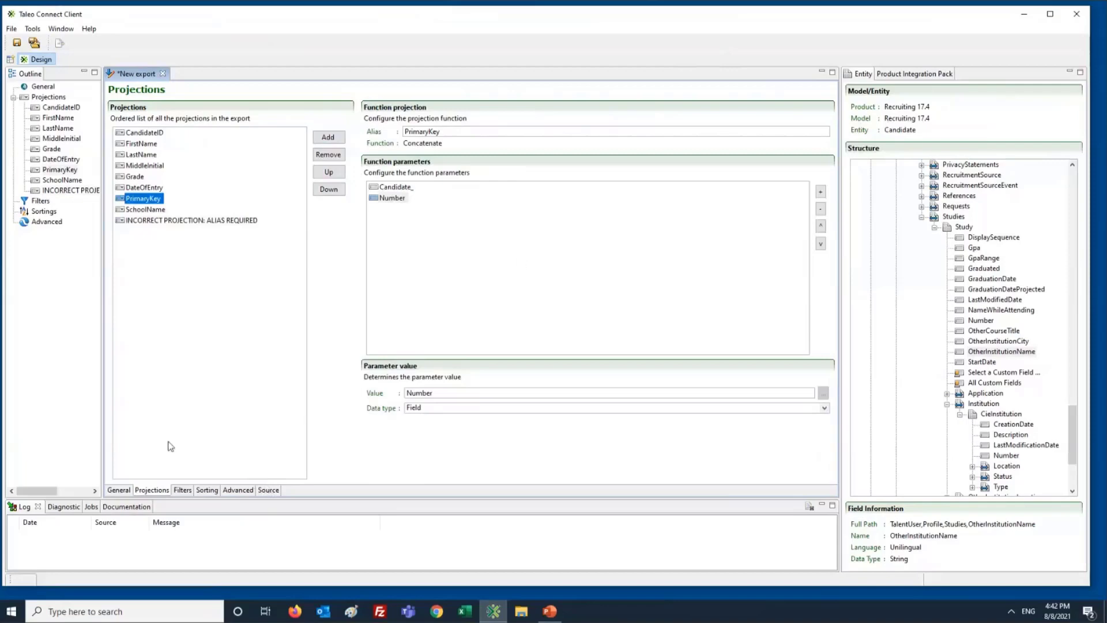
{"action": "left_click", "coordinate": [199, 221]}
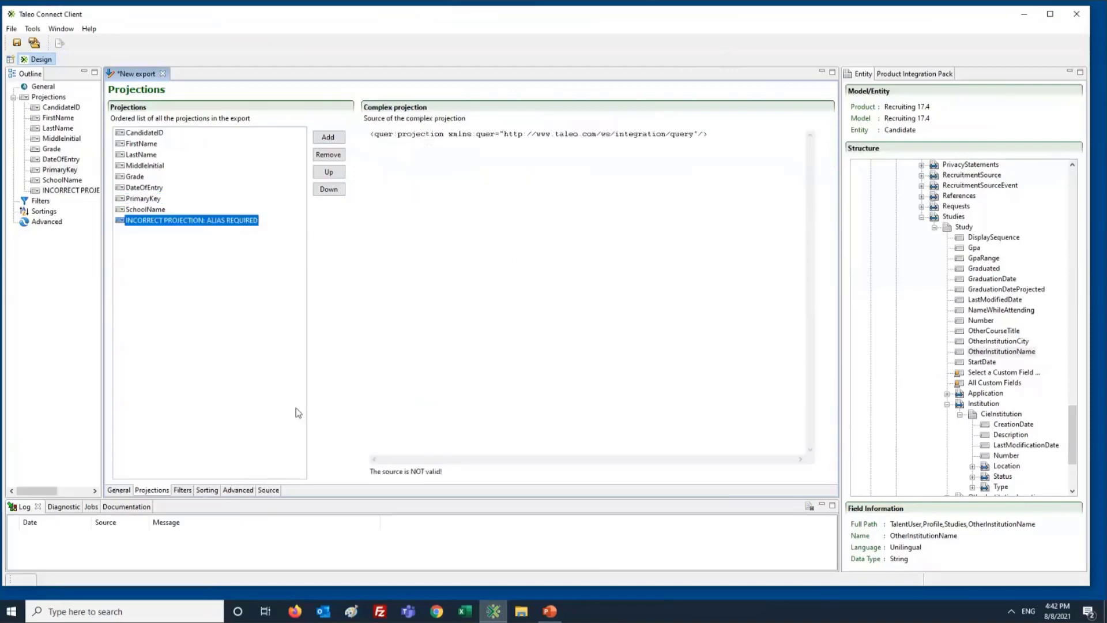
Copy the PrimaryKey projection's quer:concatenate block from the export's read-only source
{"action": "left_click", "coordinate": [275, 489]}
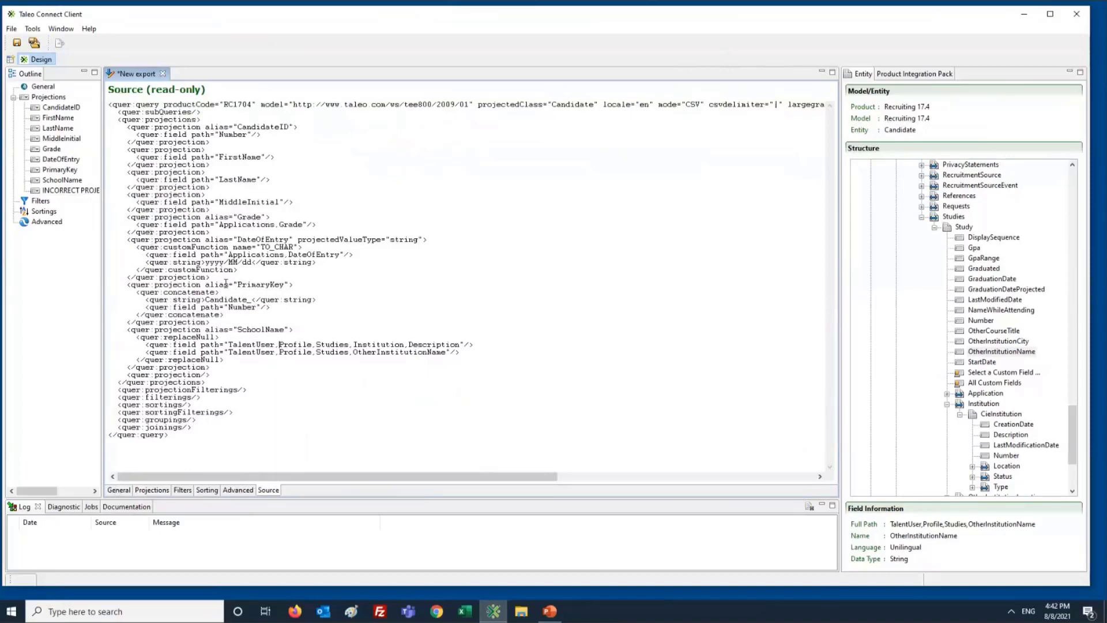
{"action": "left_click_drag", "start_coordinate": [155, 285], "coordinate": [297, 284]}
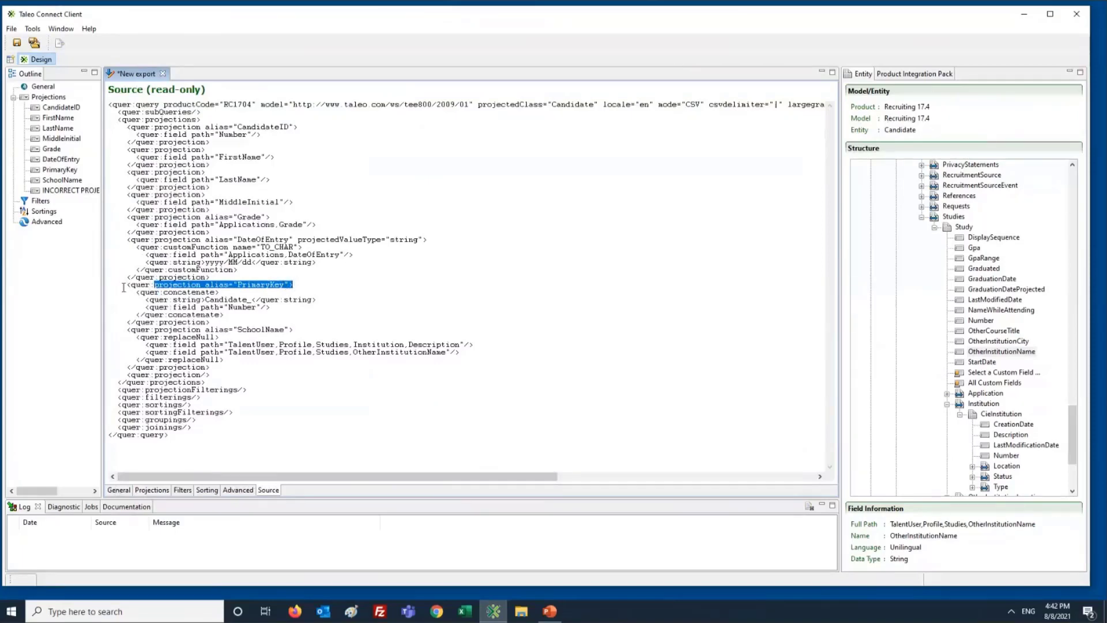
{"action": "left_click_drag", "start_coordinate": [123, 287], "coordinate": [233, 314]}
{"action": "key", "text": "ctrl+c"}
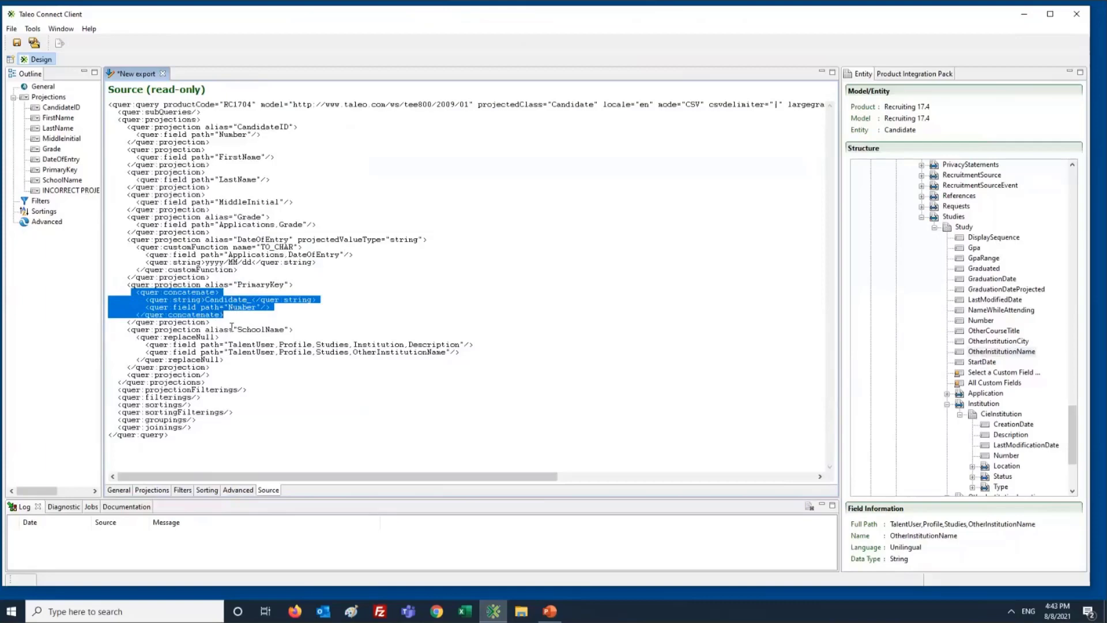
Make the complex projection's quer:projection tag an opening tag and paste the copied quer:concatenate block below it
{"action": "left_click", "coordinate": [154, 490]}
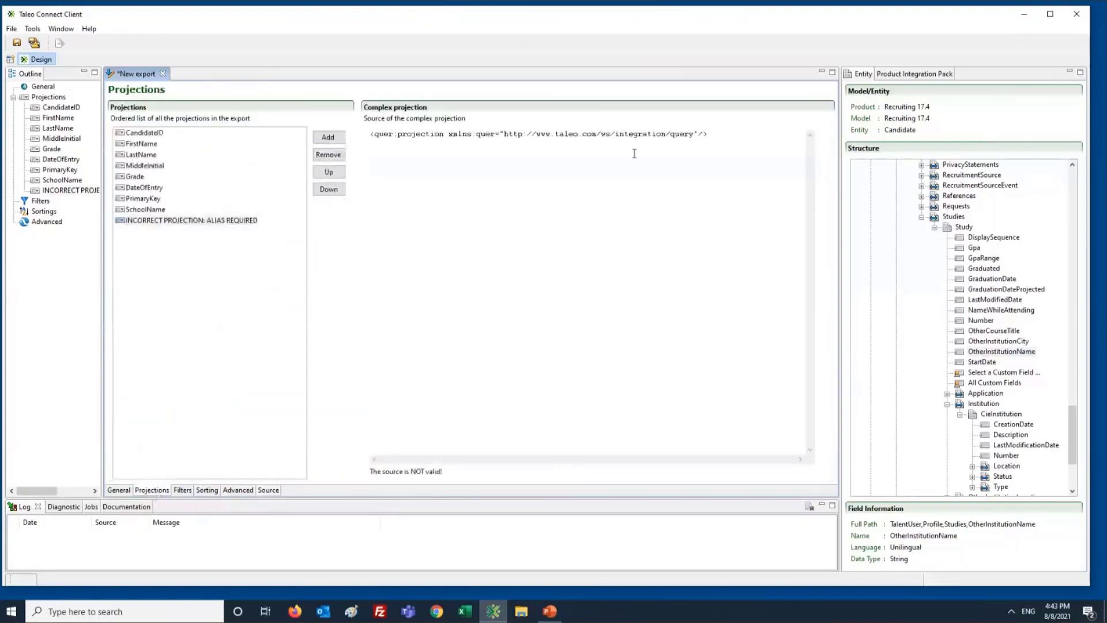
{"action": "key", "text": "BackSpace"}
{"action": "type", "text": ">"}
{"action": "key", "text": "Return"}
{"action": "key", "text": "ctrl+v"}
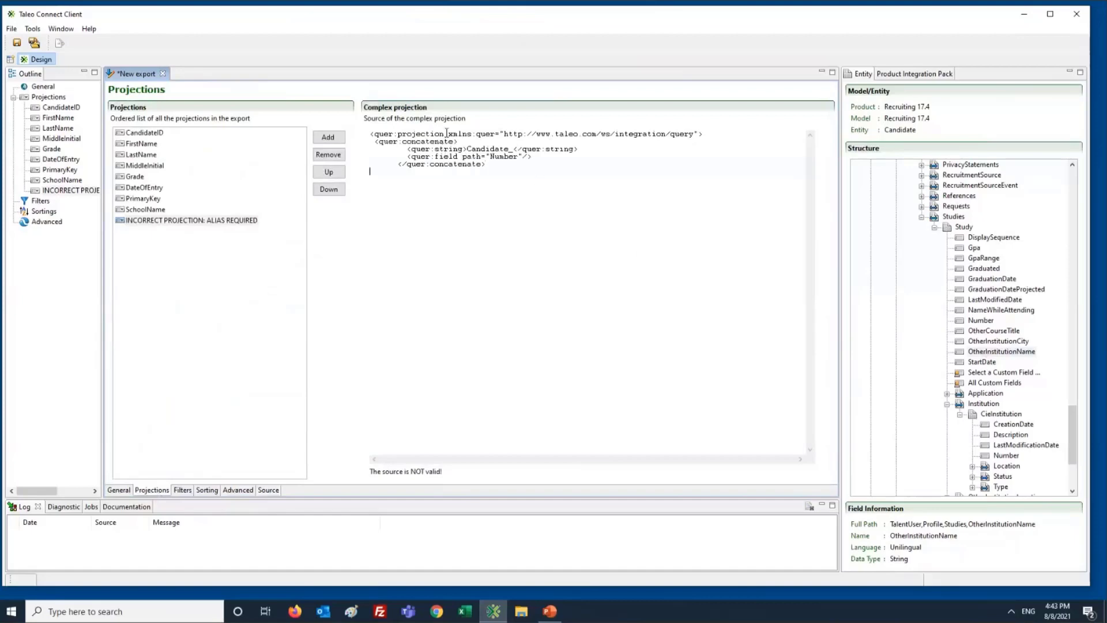
Complete the complex projection's source with a closing </quer:projection> tag on the last line
{"action": "left_click_drag", "start_coordinate": [446, 133], "coordinate": [358, 138]}
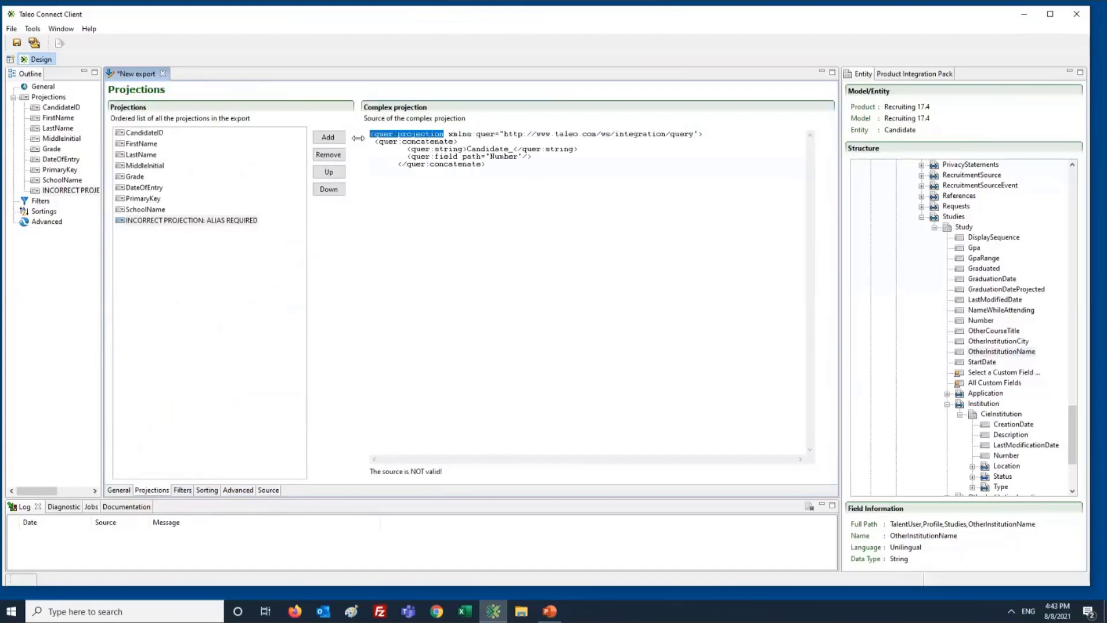
{"action": "key", "text": "ctrl+c"}
{"action": "left_click", "coordinate": [440, 198]}
{"action": "key", "text": "ctrl+v"}
{"action": "type", "text": ">"}
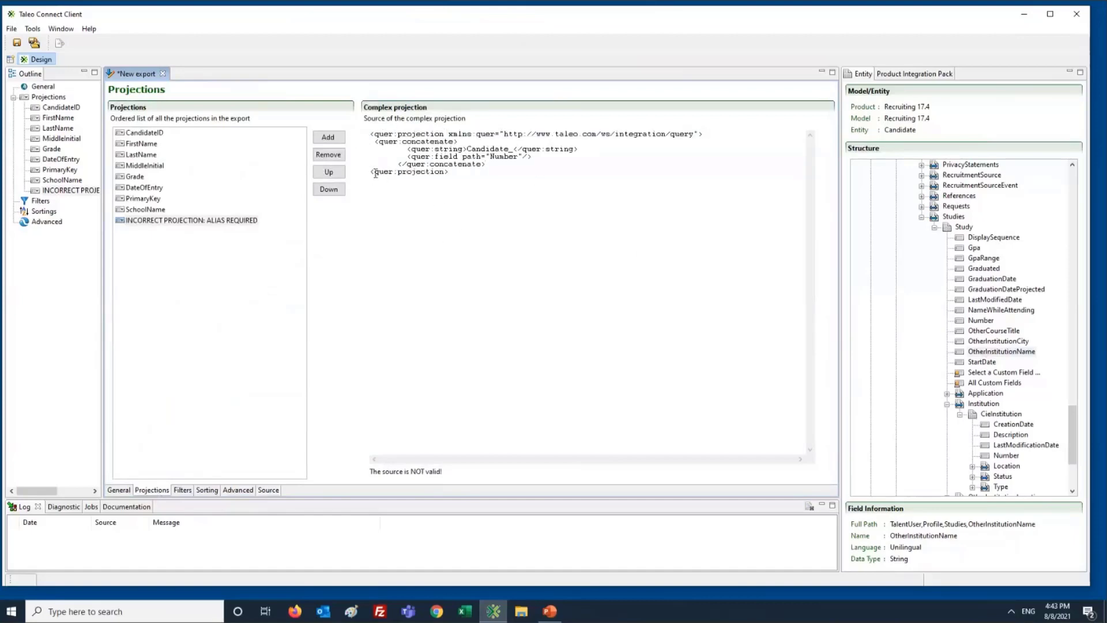
{"action": "type", "text": "/"}
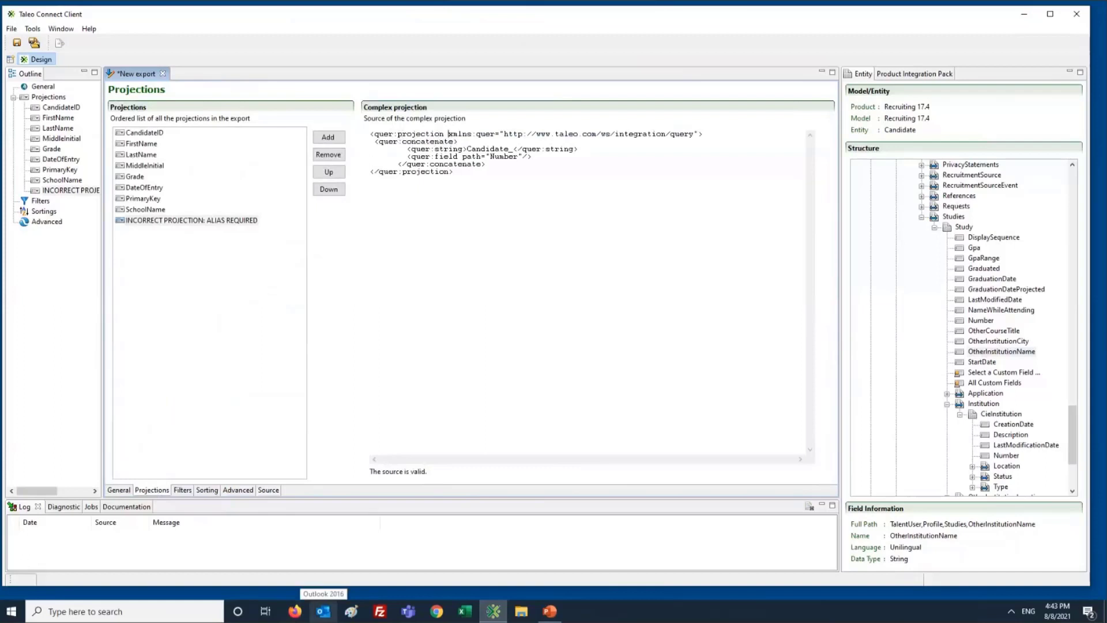
Add the attribute alias="Concatenate_Replace" to the complex projection's opening quer:projection tag, before xmlns:quer
{"action": "type", "text": "lias=\"\""}
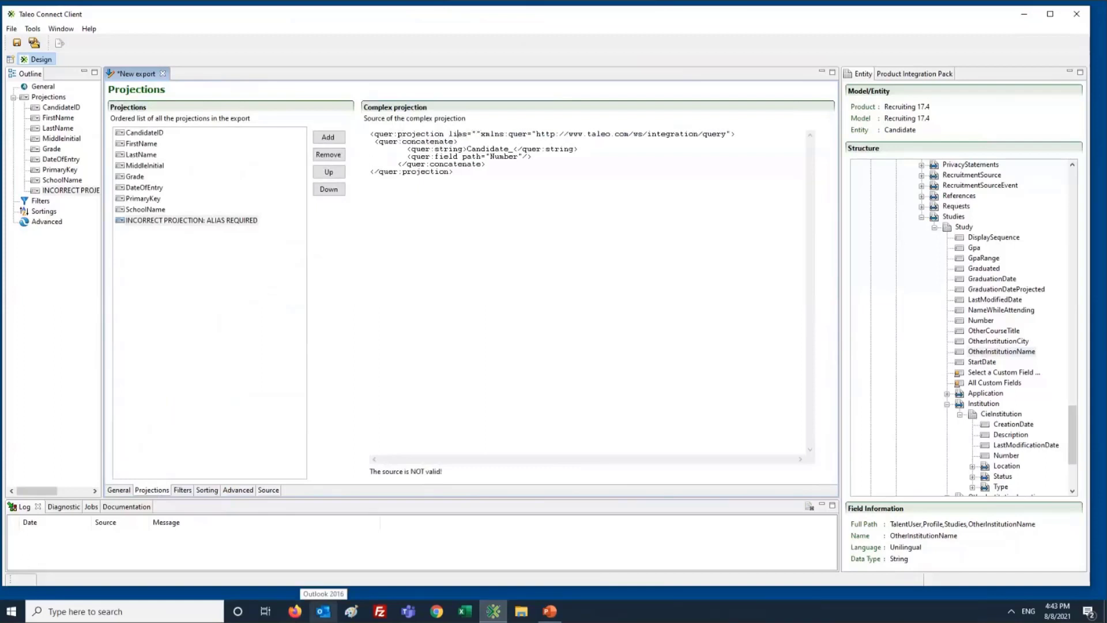
{"action": "left_click", "coordinate": [451, 133]}
{"action": "type", "text": "a"}
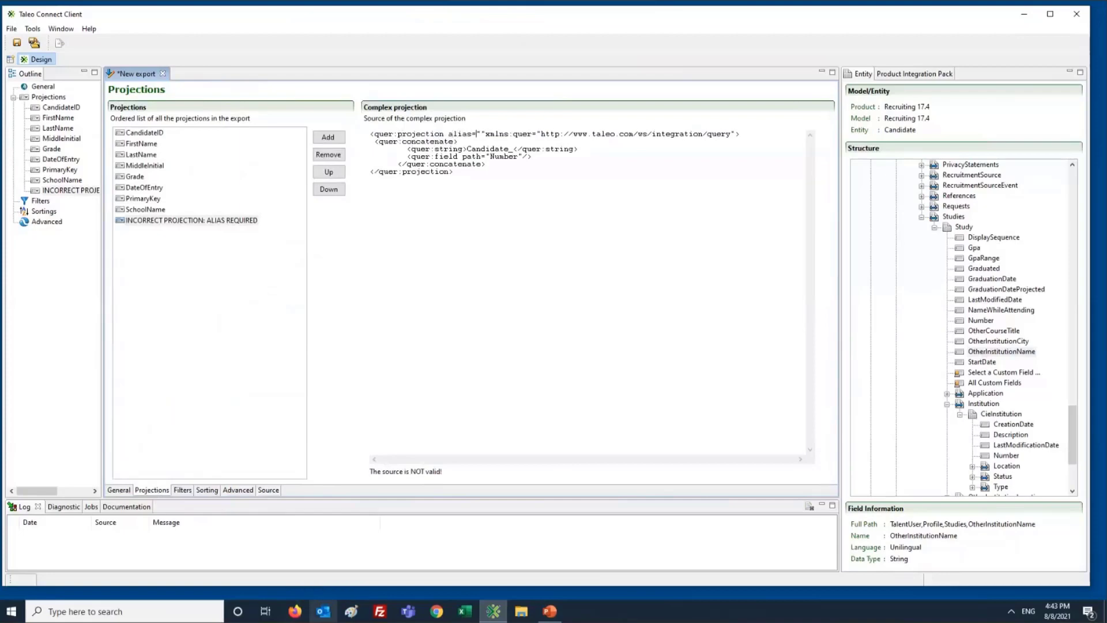
{"action": "left_click", "coordinate": [489, 134]}
{"action": "type", "text": "alias=\""}
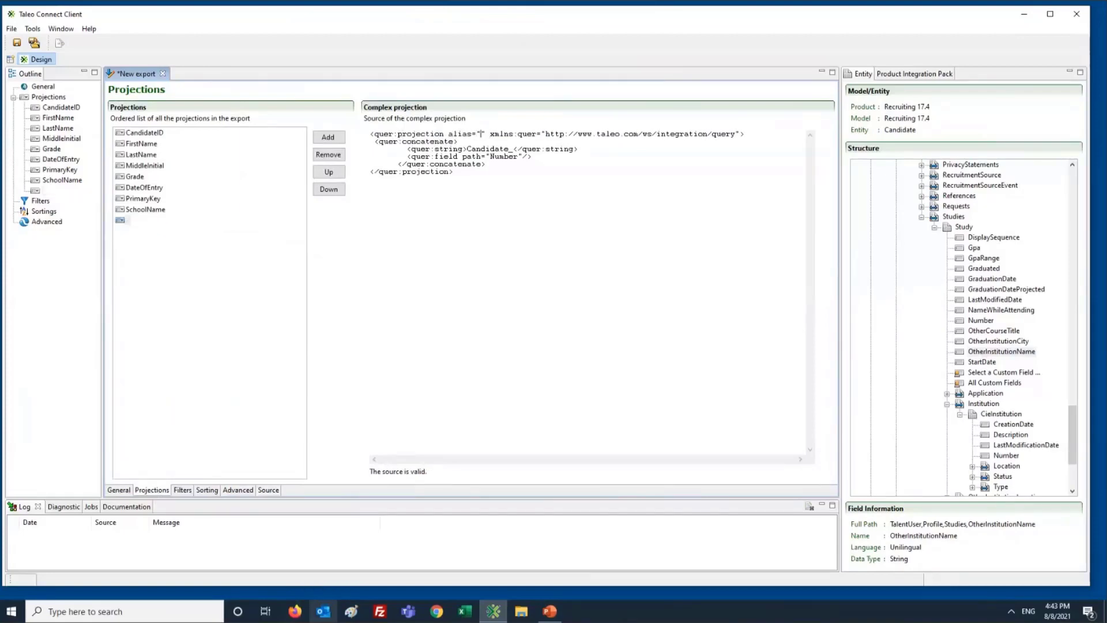
{"action": "type", "text": "Concatenat"}
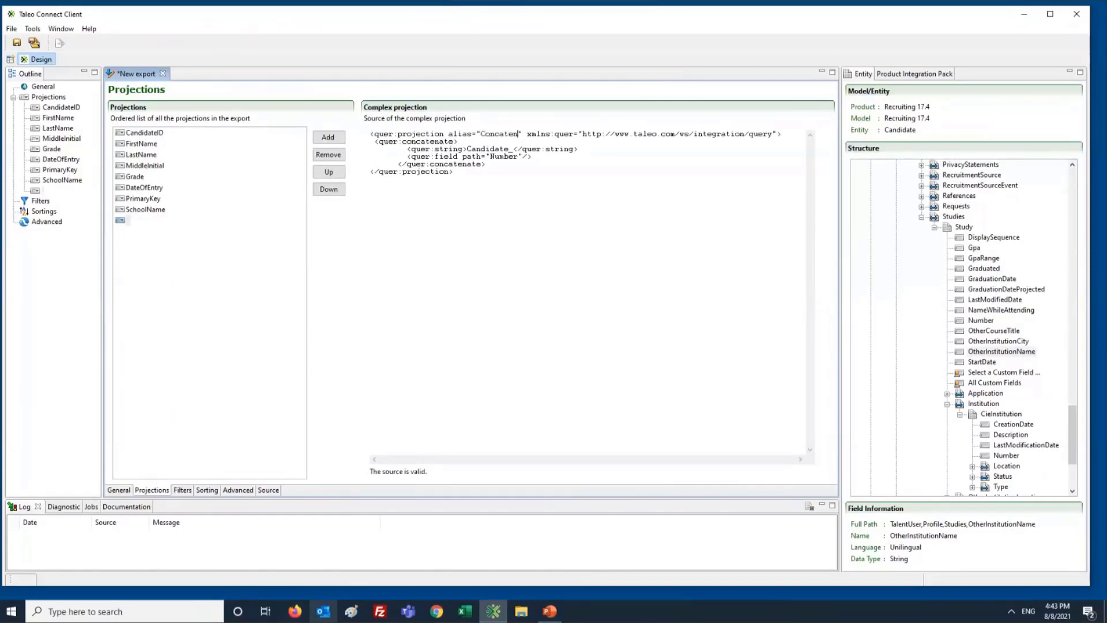
{"action": "type", "text": "e_"}
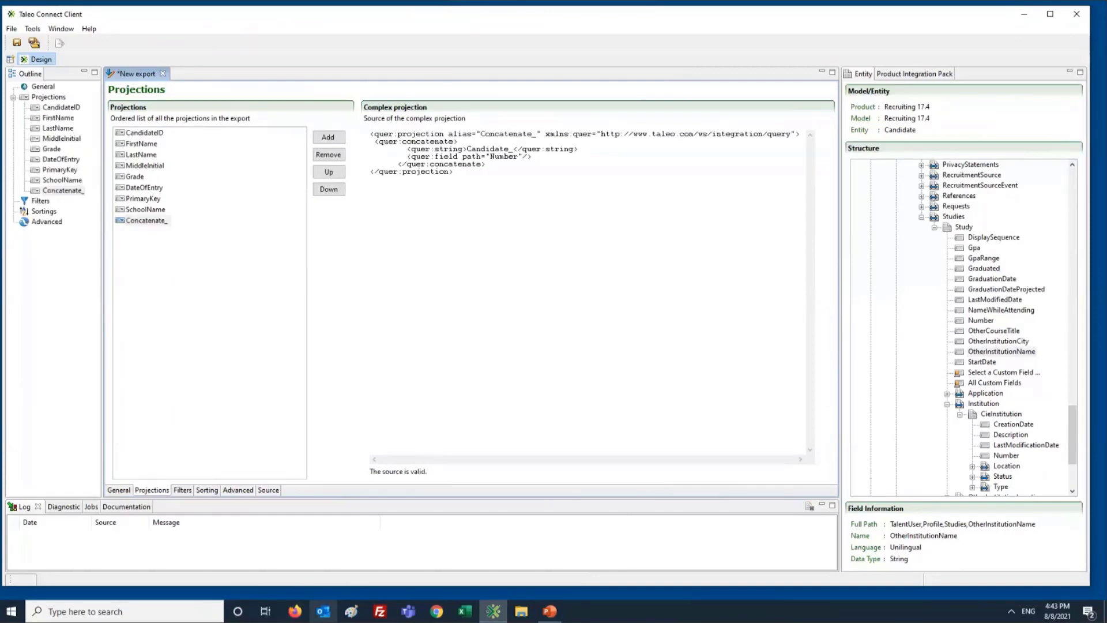
{"action": "type", "text": "Replace"}
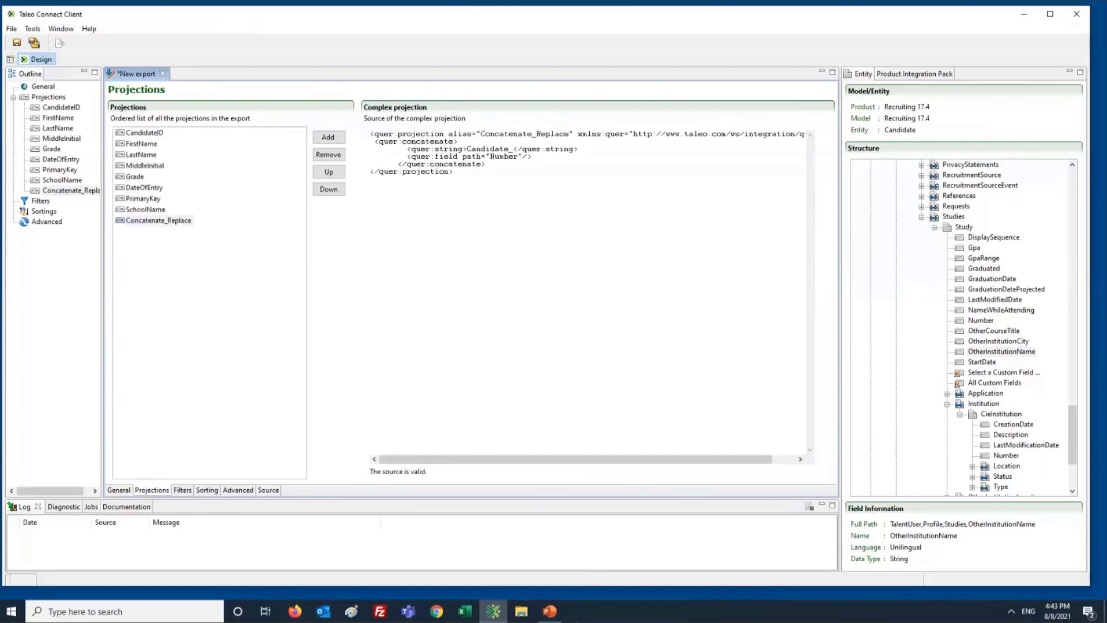
{"action": "left_click", "coordinate": [425, 242]}
{"action": "left_click", "coordinate": [495, 166]}
{"action": "left_click", "coordinate": [487, 169], "text": "shift"}
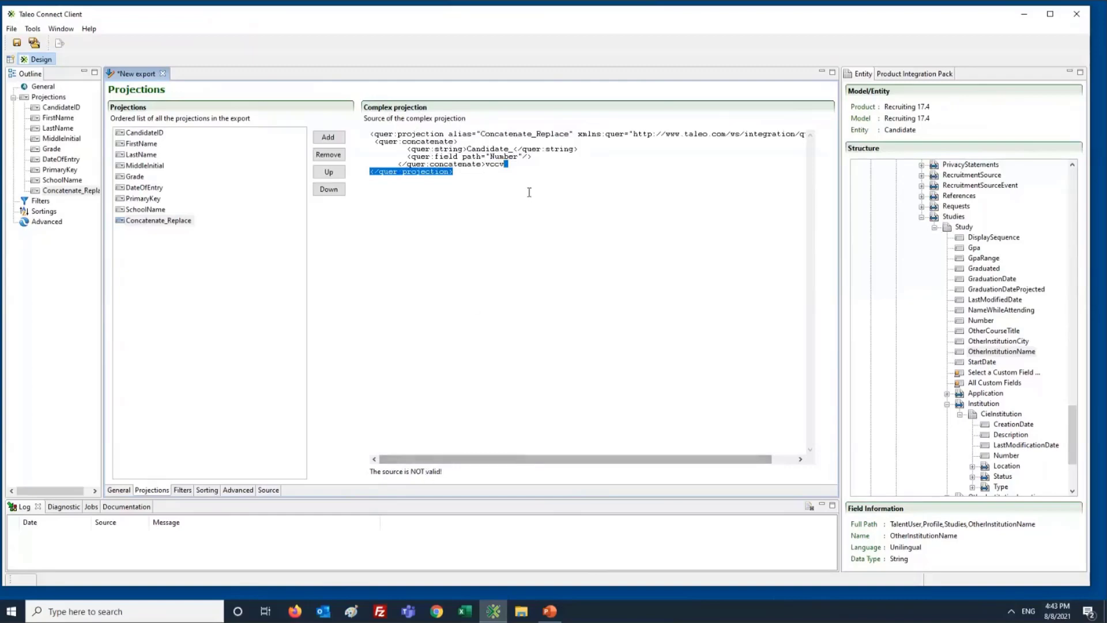
{"action": "left_click", "coordinate": [529, 192]}
{"action": "key", "text": "BackSpace"}
{"action": "key", "text": "BackSpace"}
{"action": "key", "text": "BackSpace"}
{"action": "key", "text": "BackSpace"}
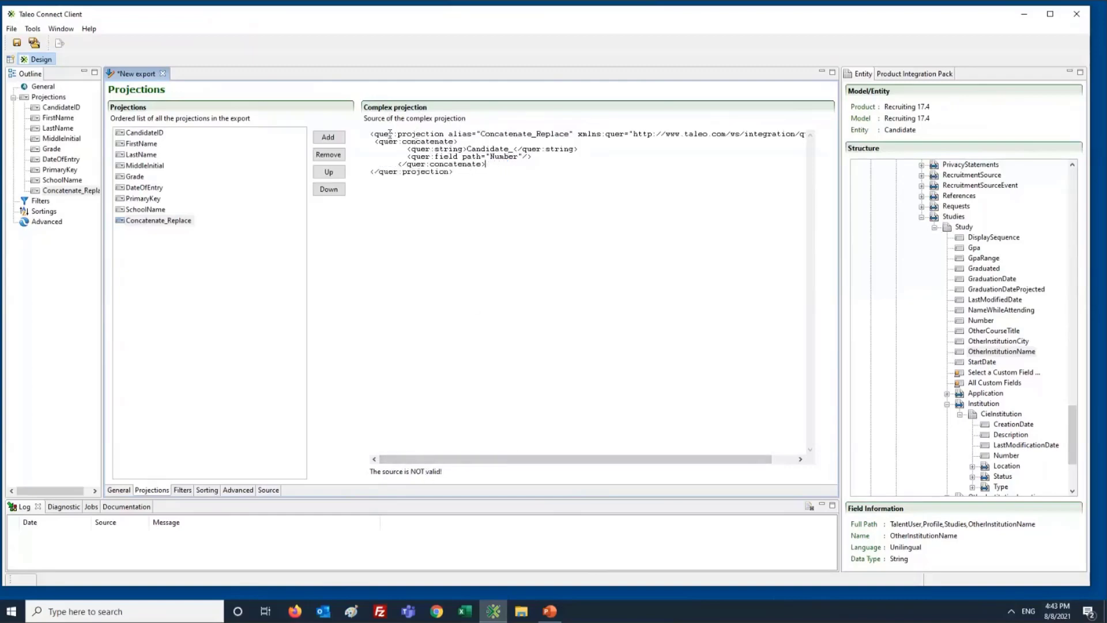
{"action": "key", "text": "Return"}
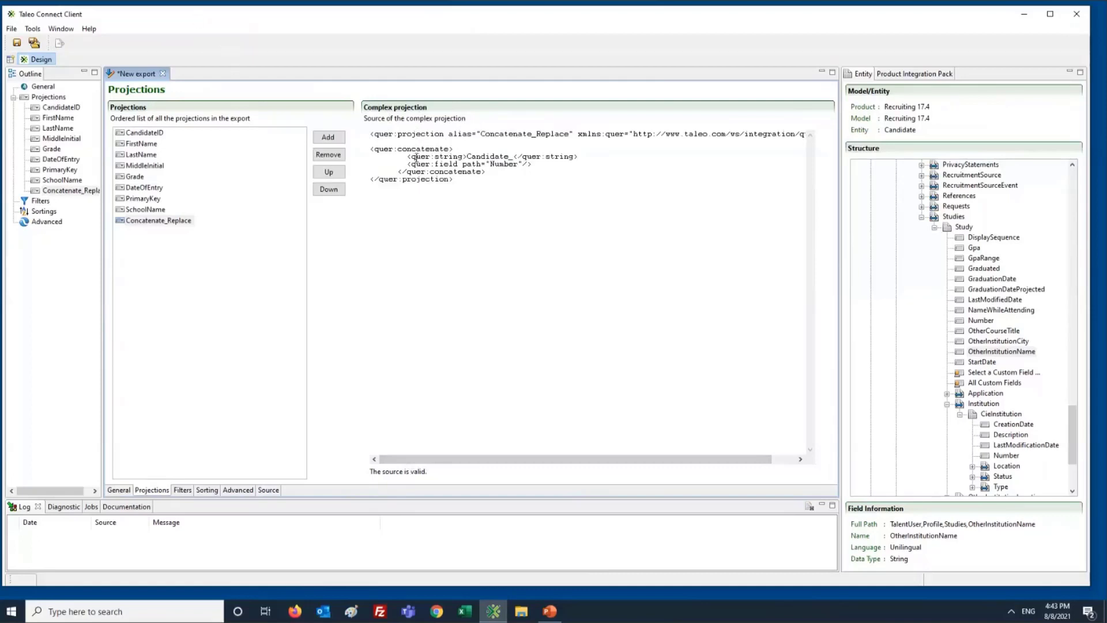
{"action": "left_click_drag", "start_coordinate": [409, 151], "coordinate": [497, 165]}
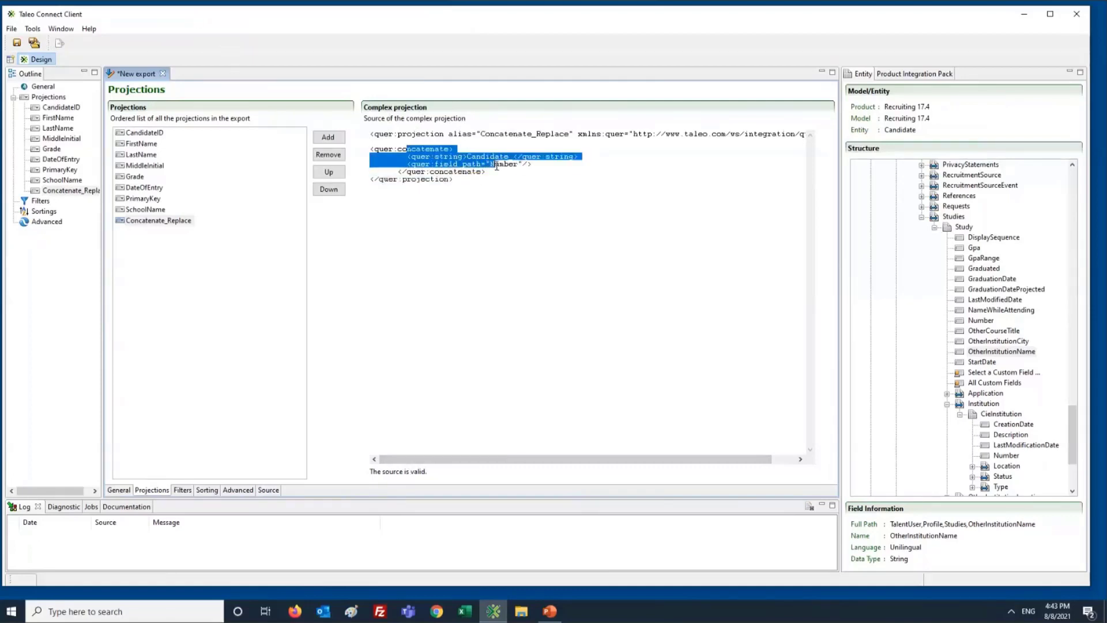
{"action": "left_click", "coordinate": [436, 188]}
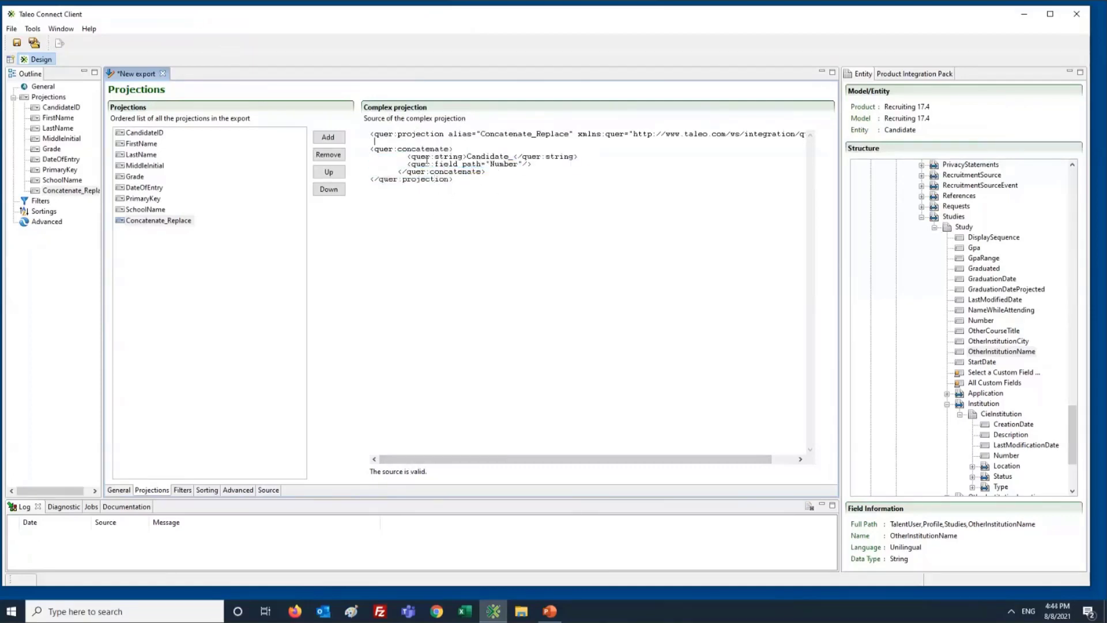
{"action": "key", "text": "Delete"}
{"action": "left_click_drag", "start_coordinate": [477, 173], "coordinate": [519, 173]}
{"action": "left_click", "coordinate": [566, 179]}
{"action": "left_click", "coordinate": [485, 176]}
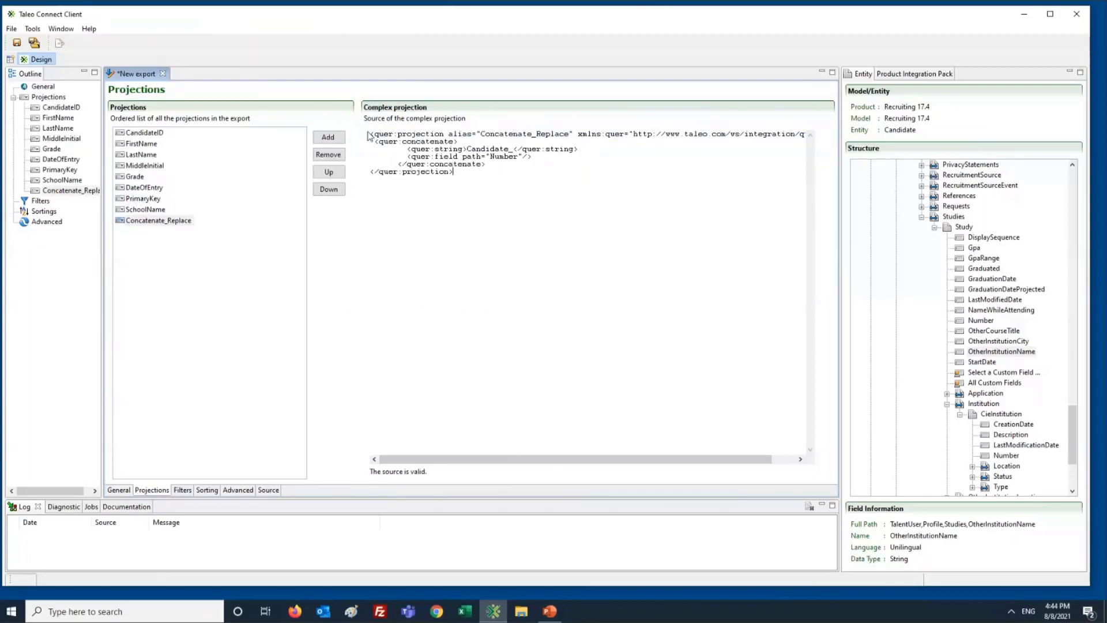
Copy the full source of the Concatenate_Replace complex projection, from the opening to the closing quer:projection tag
{"action": "left_click", "coordinate": [158, 222]}
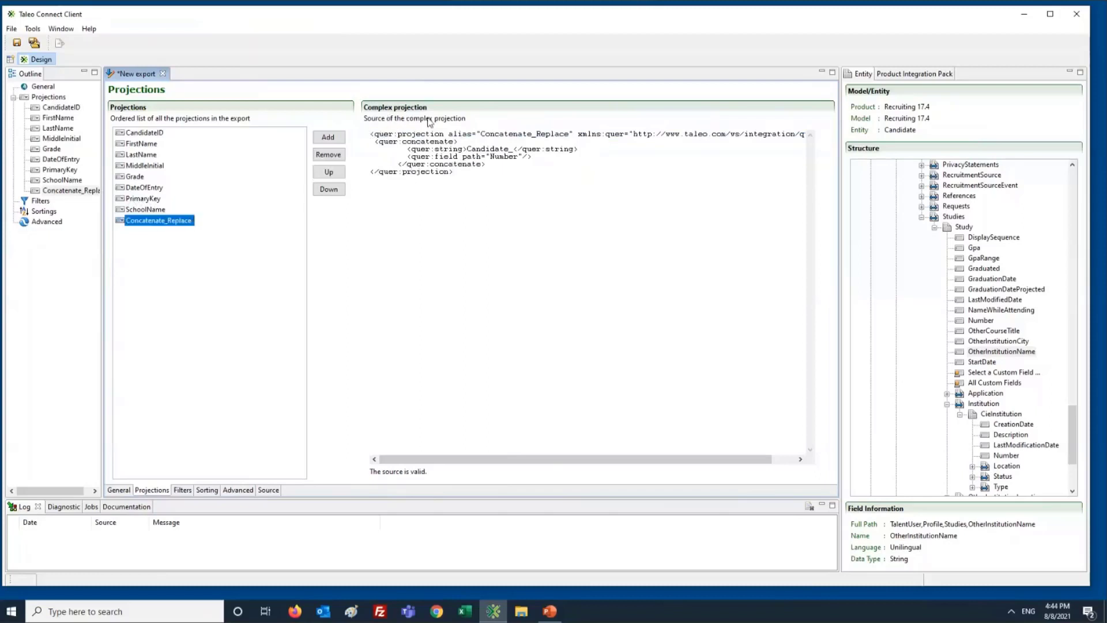
{"action": "left_click_drag", "start_coordinate": [370, 133], "coordinate": [509, 175]}
{"action": "key", "text": "ctrl+c"}
{"action": "left_click", "coordinate": [509, 175]}
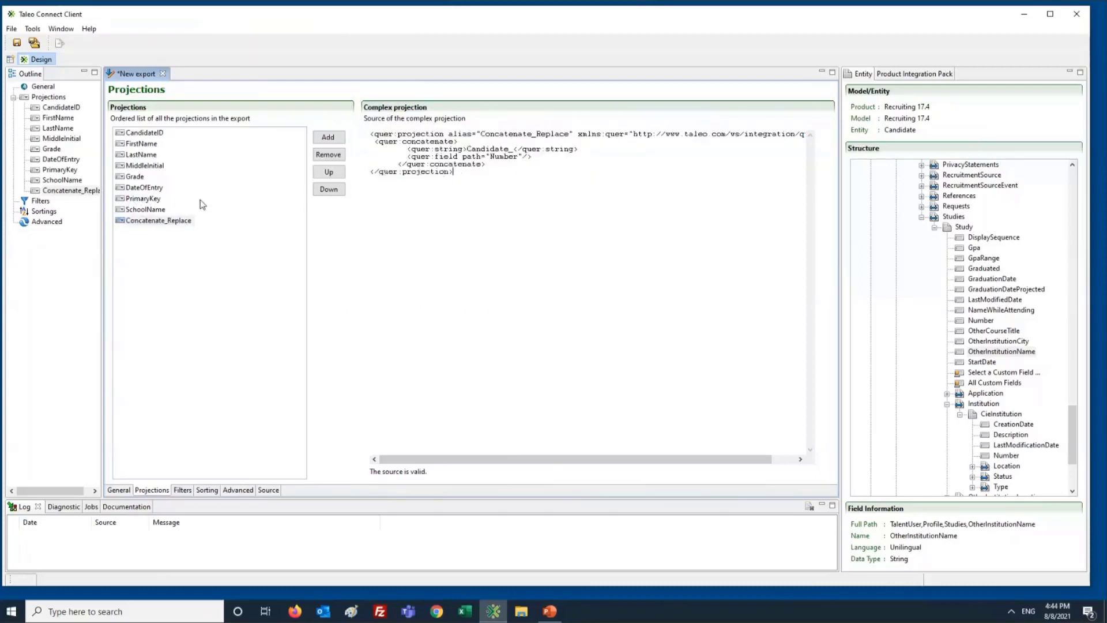
Compare the function settings of the PrimaryKey and Concatenate_Replace projections
{"action": "left_click", "coordinate": [165, 222]}
{"action": "left_click", "coordinate": [141, 199]}
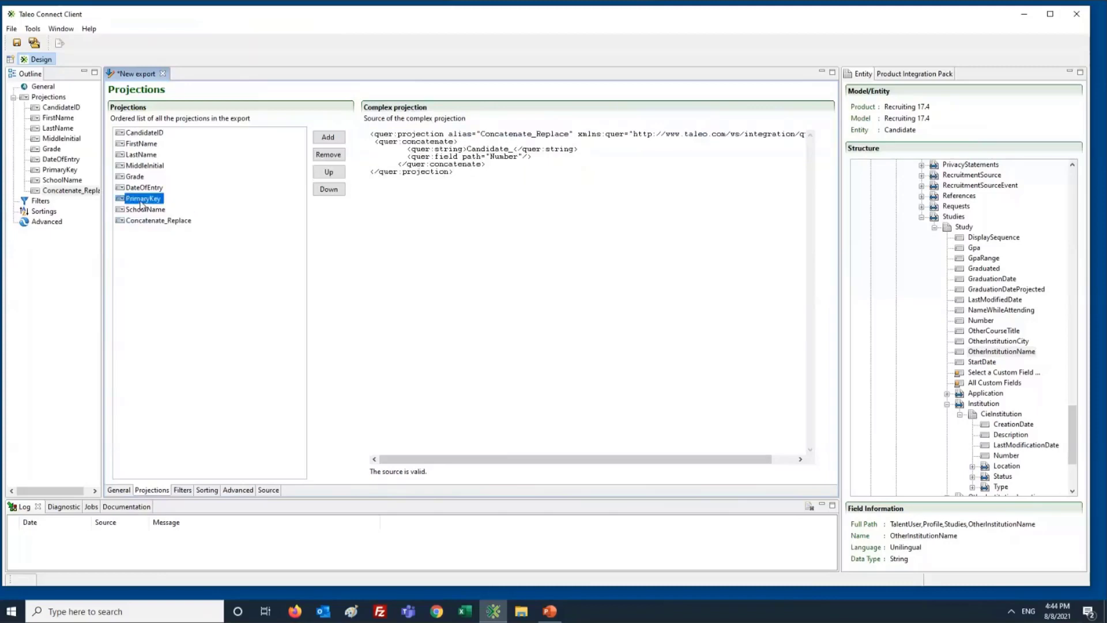
{"action": "left_click", "coordinate": [161, 223]}
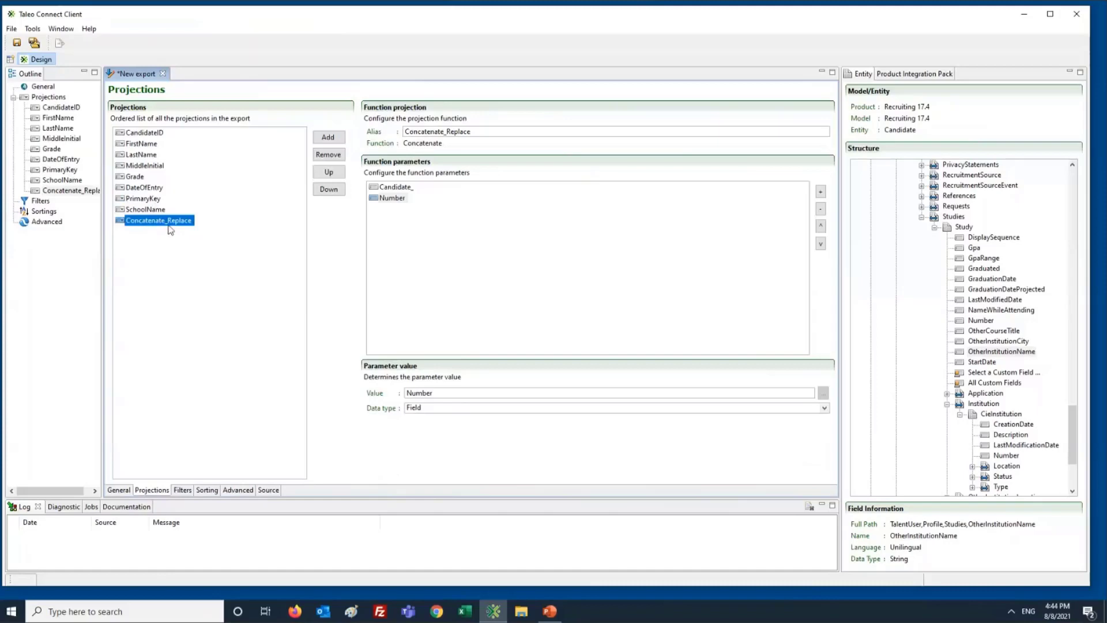
{"action": "left_click", "coordinate": [154, 198]}
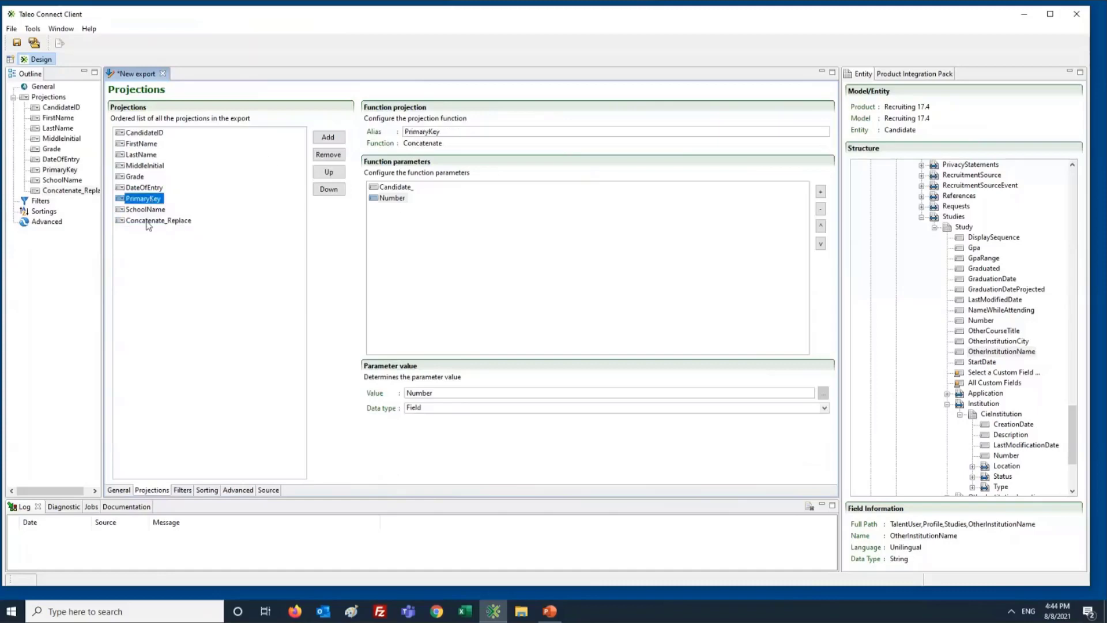
{"action": "left_click", "coordinate": [148, 222]}
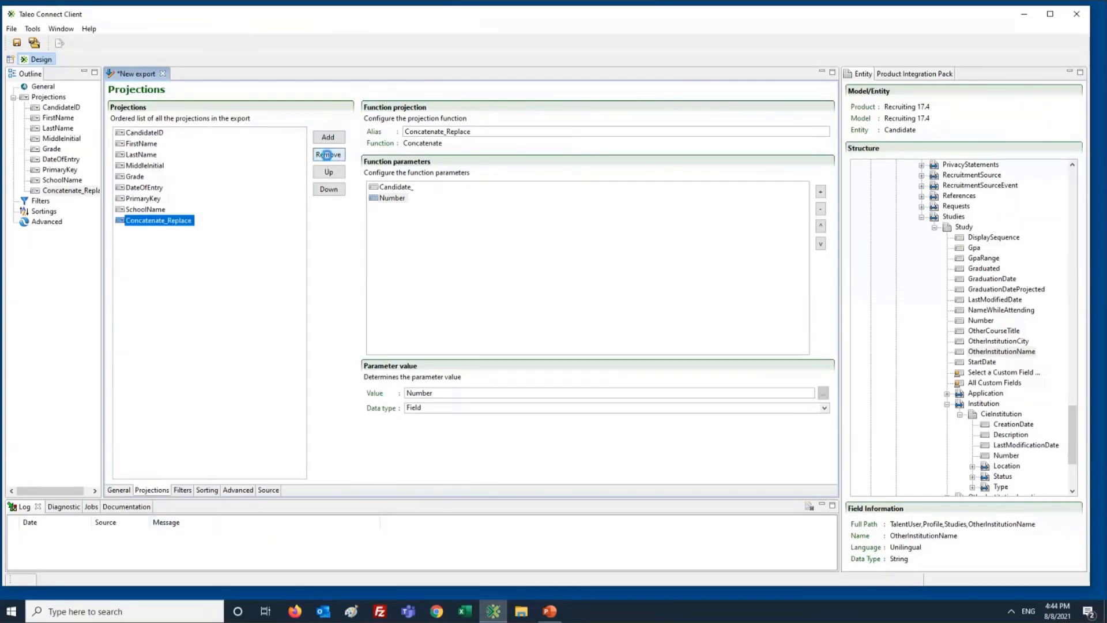
Remove the Concatenate_Replace projection and add a new complex projection in its place
{"action": "left_click", "coordinate": [329, 154]}
{"action": "left_click", "coordinate": [329, 137]}
{"action": "left_click", "coordinate": [540, 306]}
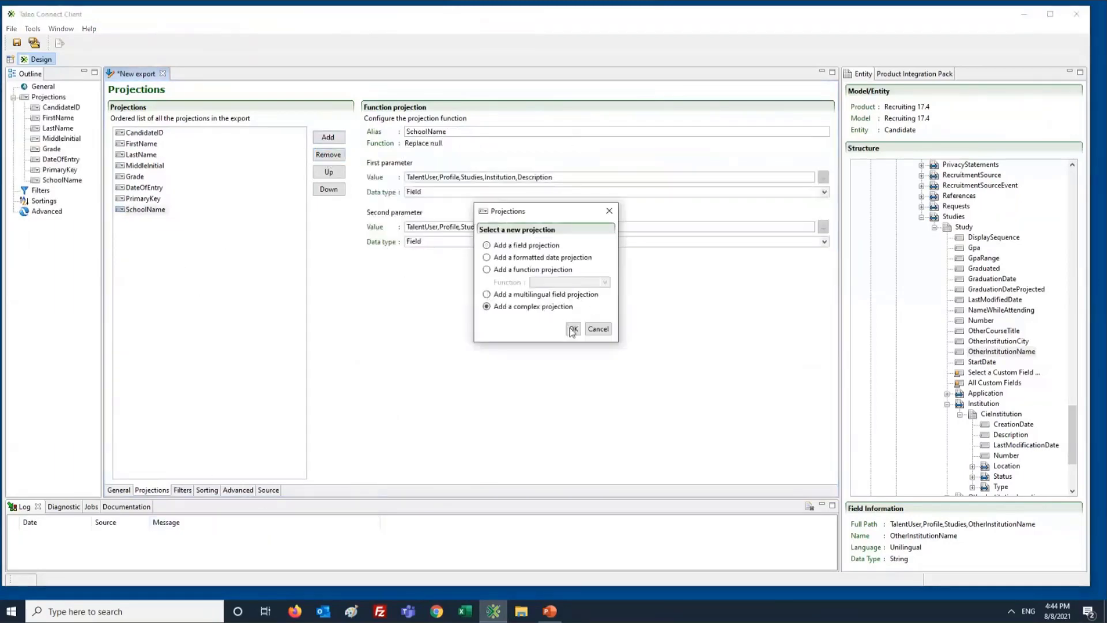
{"action": "left_click", "coordinate": [571, 327]}
Paste the copied Concatenate_Replace source into the new complex projection and delete the default quer:projection line above it
{"action": "left_click", "coordinate": [707, 135]}
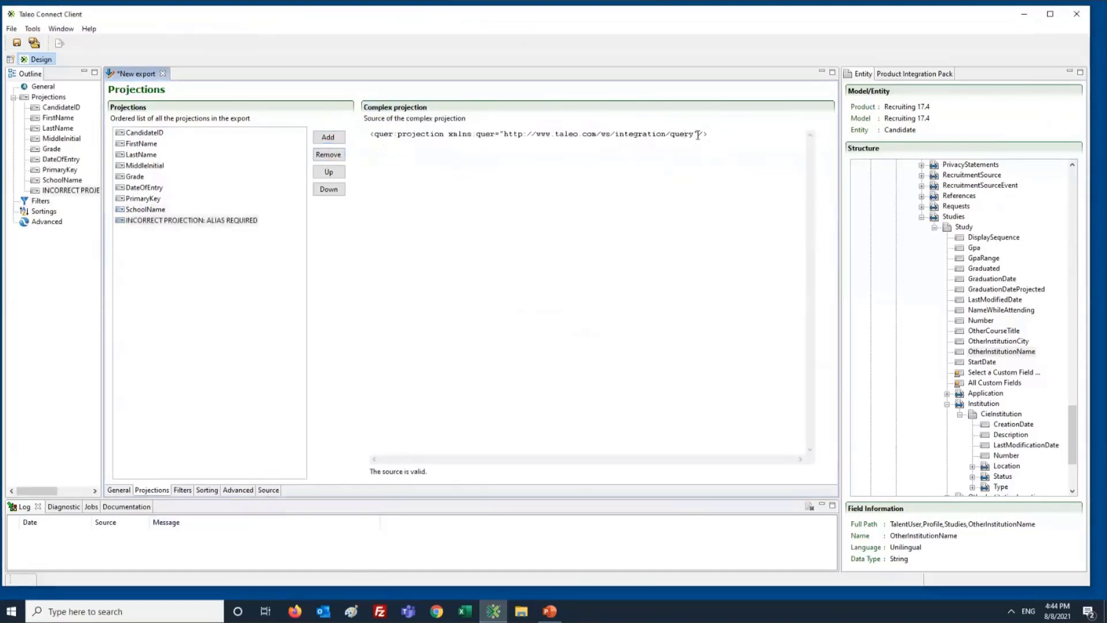
{"action": "left_click_drag", "start_coordinate": [698, 134], "coordinate": [703, 135]}
{"action": "key", "text": "ctrl+v"}
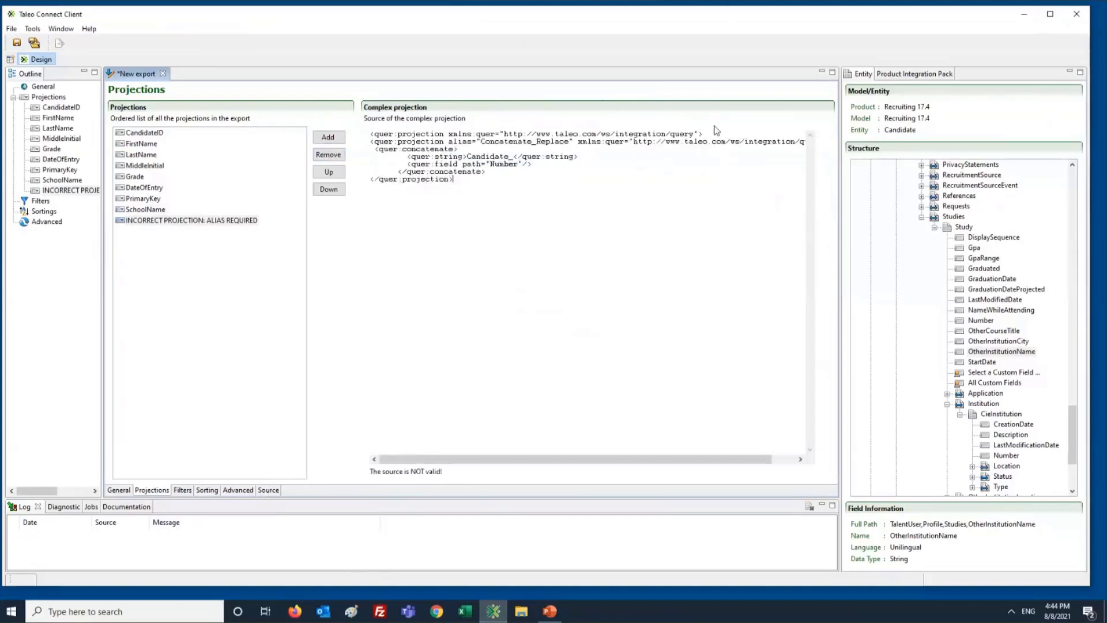
{"action": "triple_click", "coordinate": [372, 133]}
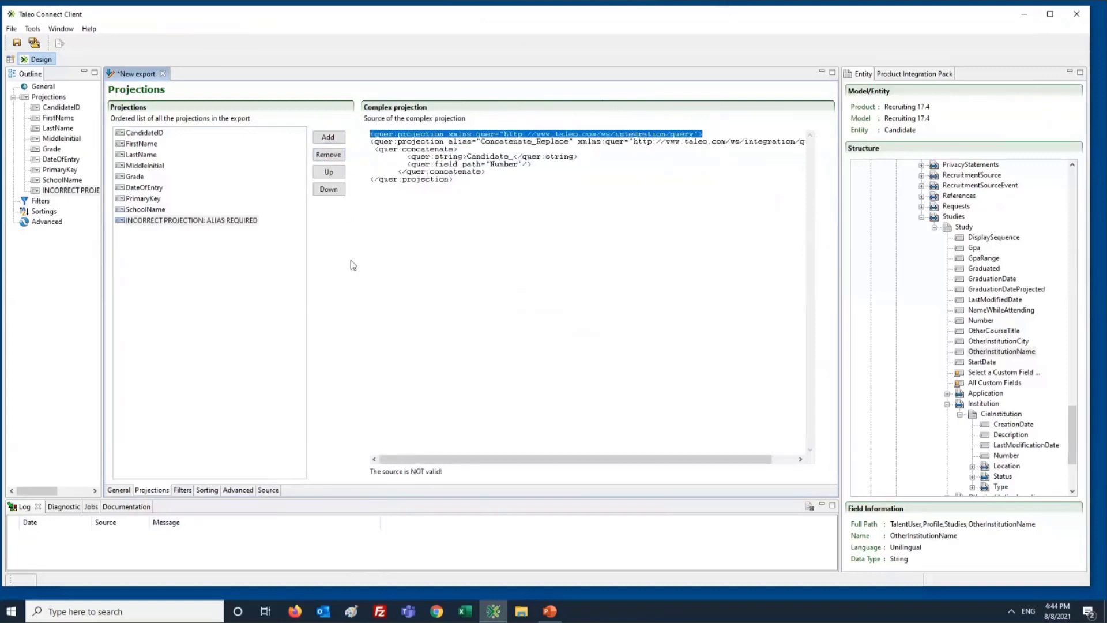
{"action": "key", "text": "Delete"}
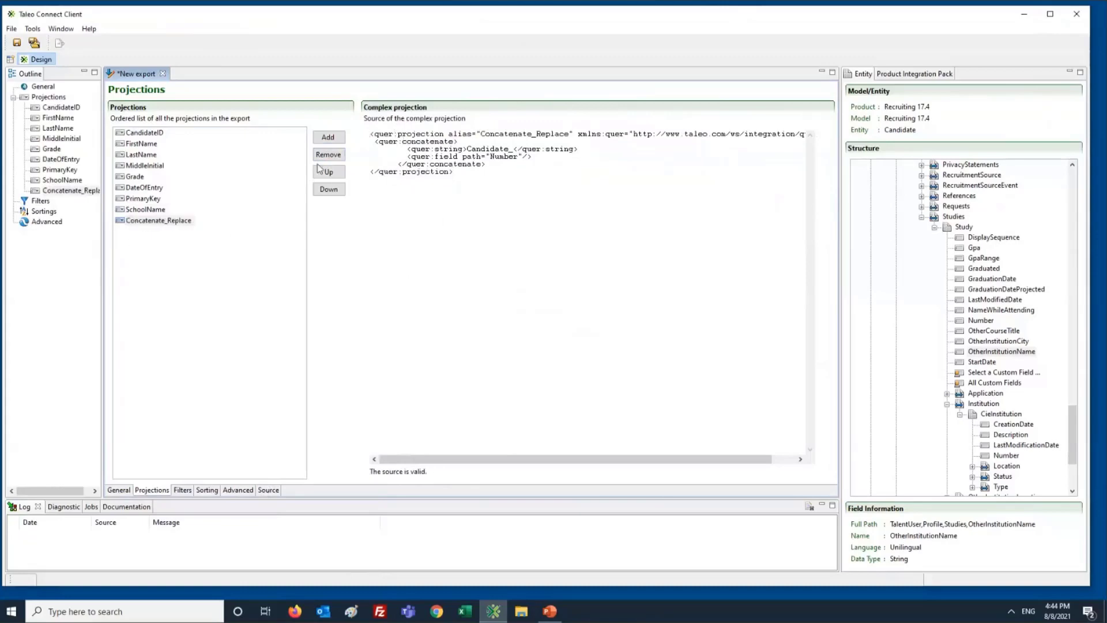
Insert empty lines around the quer:concatenate block and enter an opening <quer:replaceNull> tag on the line above it
{"action": "left_click", "coordinate": [374, 140]}
{"action": "key", "text": "Return"}
{"action": "key", "text": "Up"}
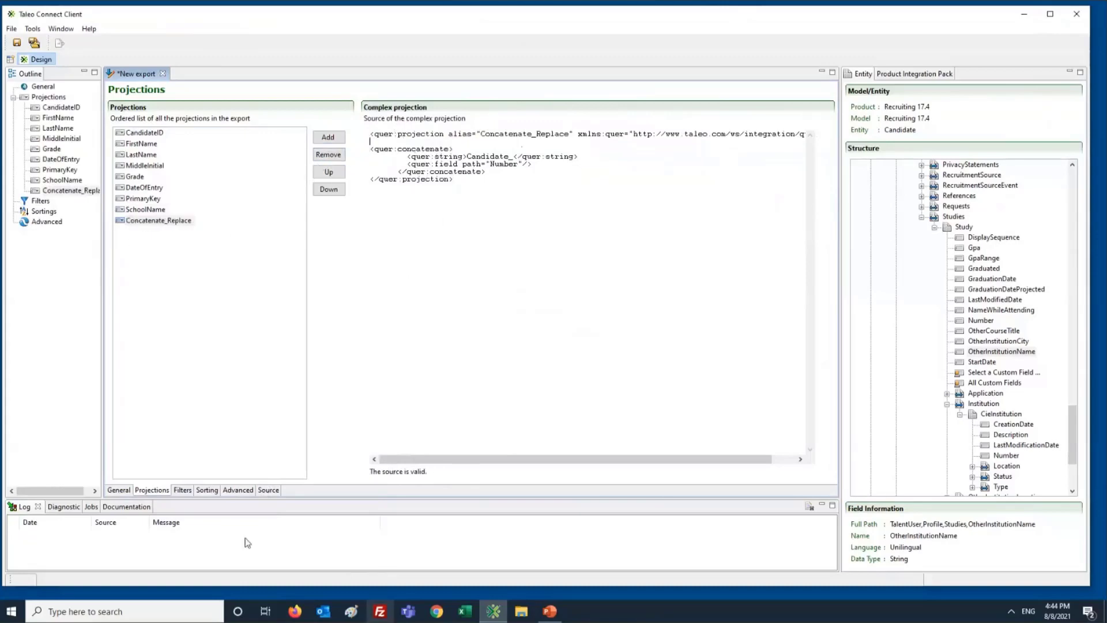
{"action": "key", "text": "Return"}
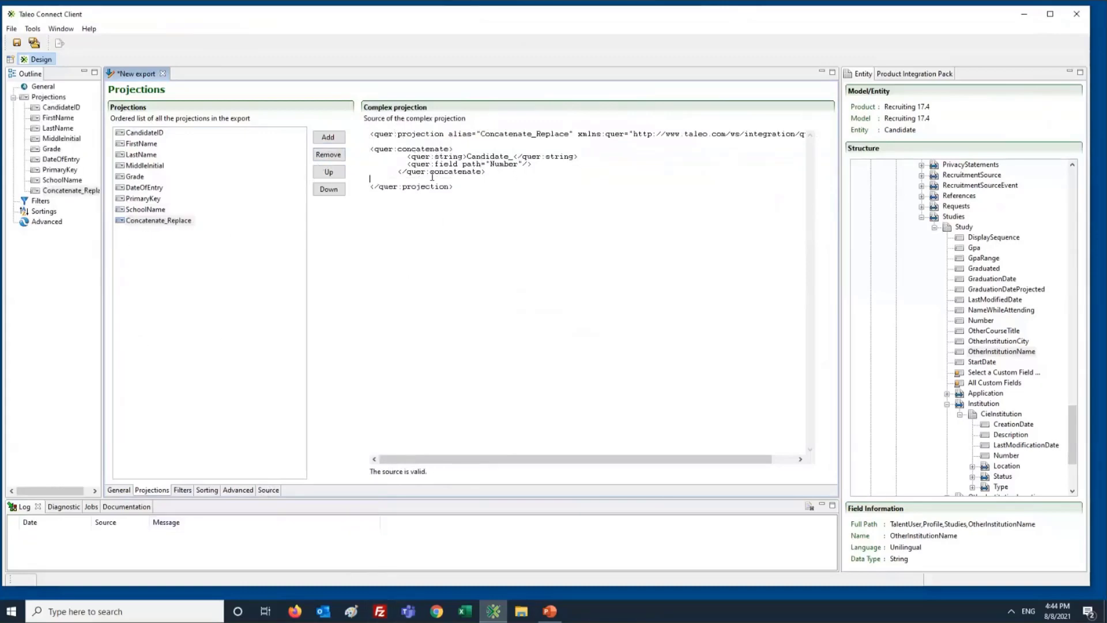
{"action": "key", "text": "Up"}
{"action": "key", "text": "Up"}
{"action": "key", "text": "Up"}
{"action": "key", "text": "Up"}
{"action": "key", "text": "Up"}
{"action": "type", "text": "M<"}
{"action": "type", "text": "qiu"}
{"action": "type", "text": "uer:replaceNull>"}
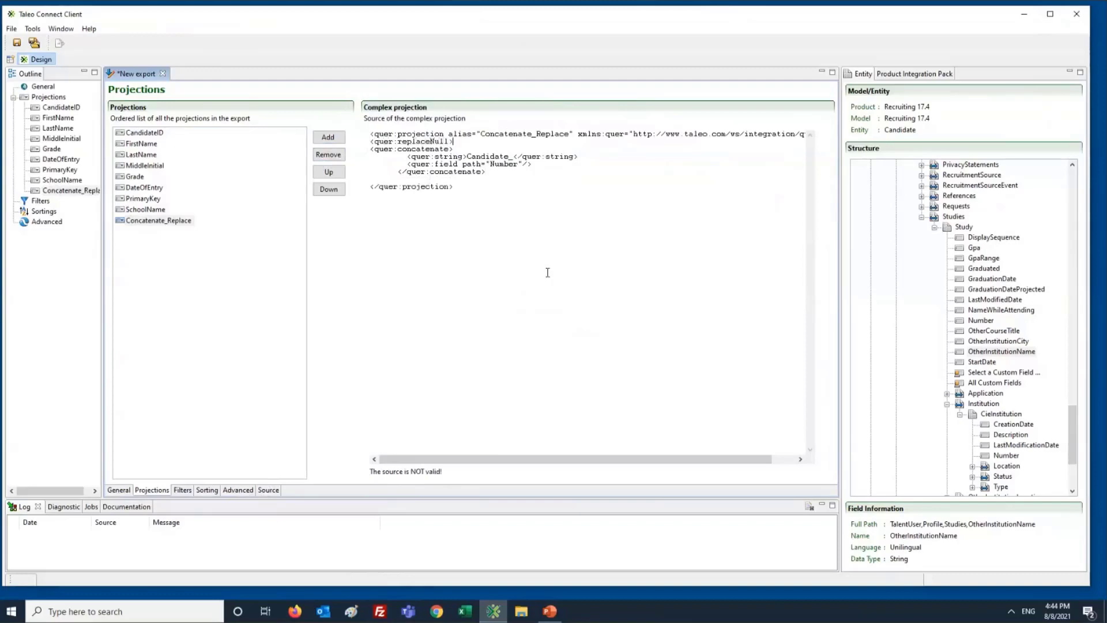
Add the line <quer:string>No_candidate_Ids</quer:string> below the closing quer:concatenate tag
{"action": "left_click", "coordinate": [500, 172]}
{"action": "key", "text": "Return"}
{"action": "type", "text": "<"}
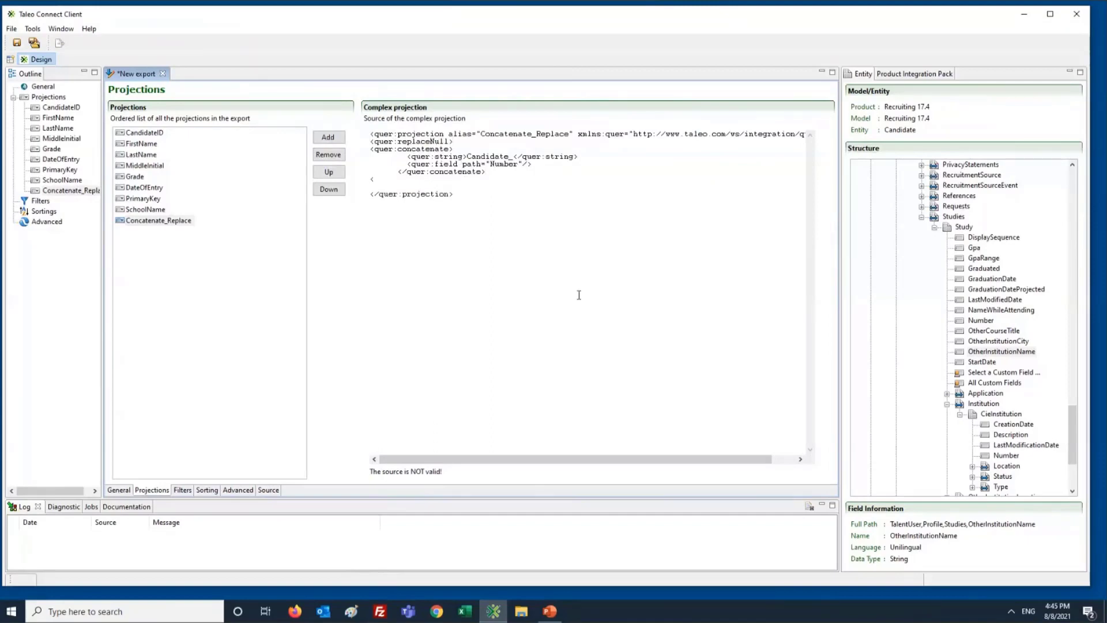
{"action": "type", "text": "Mstring>No_candidate_IU"}
{"action": "left_click_drag", "start_coordinate": [409, 180], "coordinate": [368, 179]}
{"action": "key", "text": "ctrl+c"}
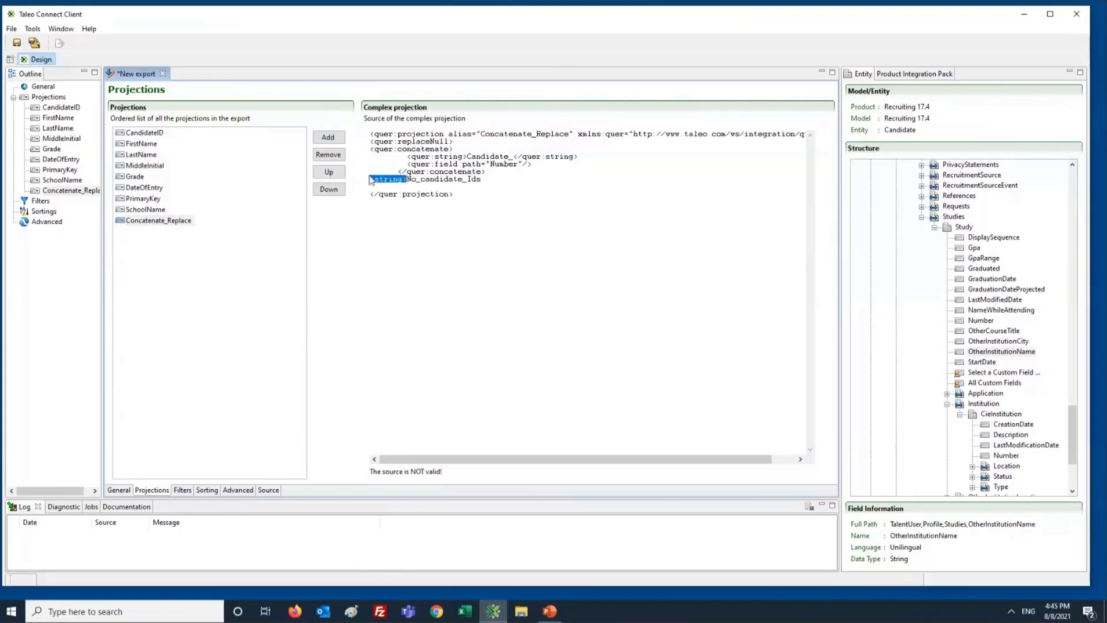
{"action": "key", "text": "BackSpace"}
{"action": "type", "text": "<quer:string>"}
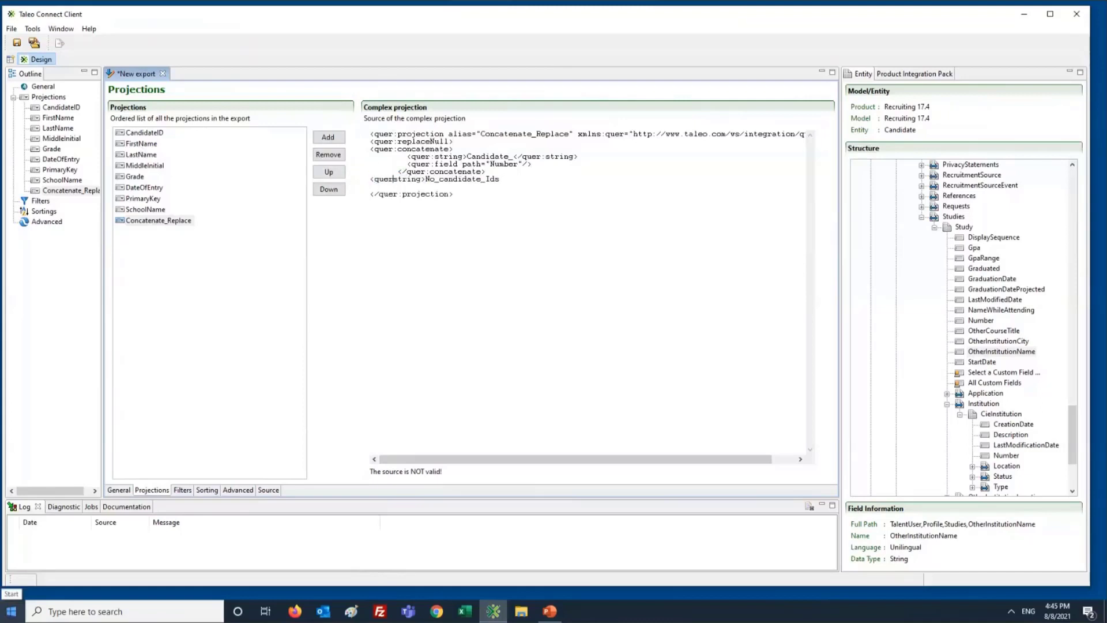
{"action": "type", "text": ":"}
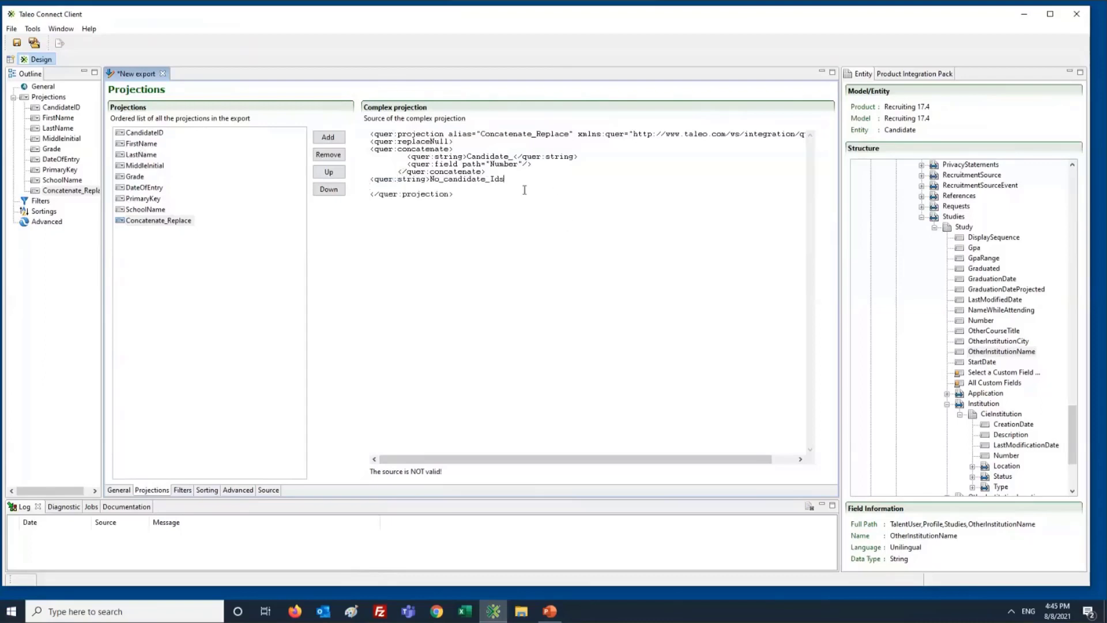
{"action": "key", "text": "ctrl+v"}
{"action": "type", "text": "/quer:"}
Copy the quer:replaceNull tag to the line above </quer:projection> and make it the closing tag </quer:replaceNull>
{"action": "left_click_drag", "start_coordinate": [463, 143], "coordinate": [357, 144]}
{"action": "key", "text": "ctrl+c"}
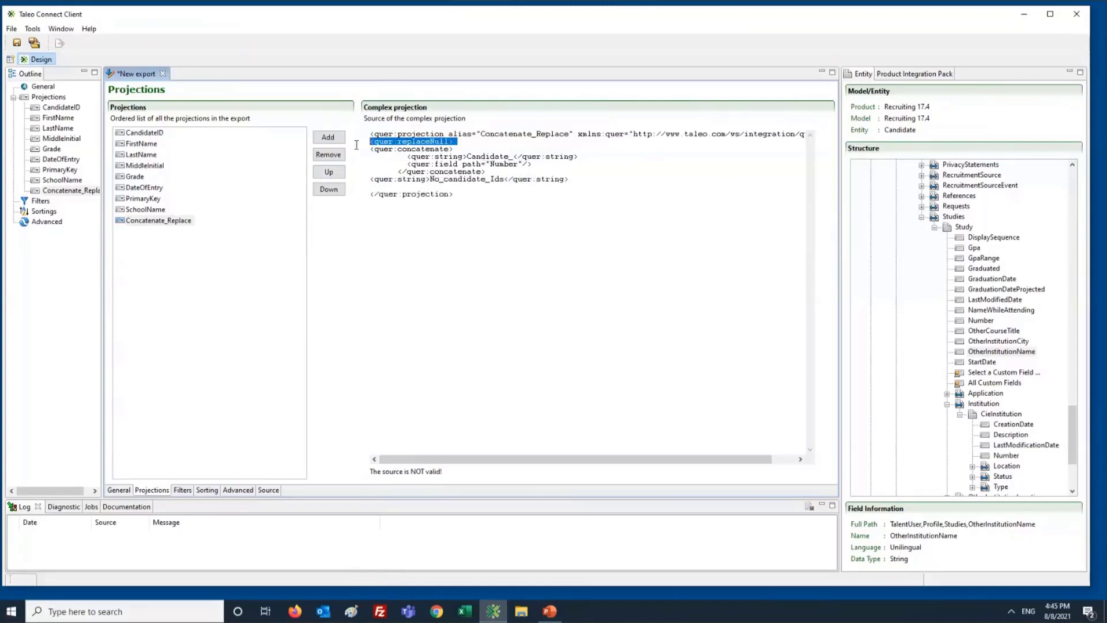
{"action": "left_click", "coordinate": [418, 192]}
{"action": "key", "text": "ctrl+v"}
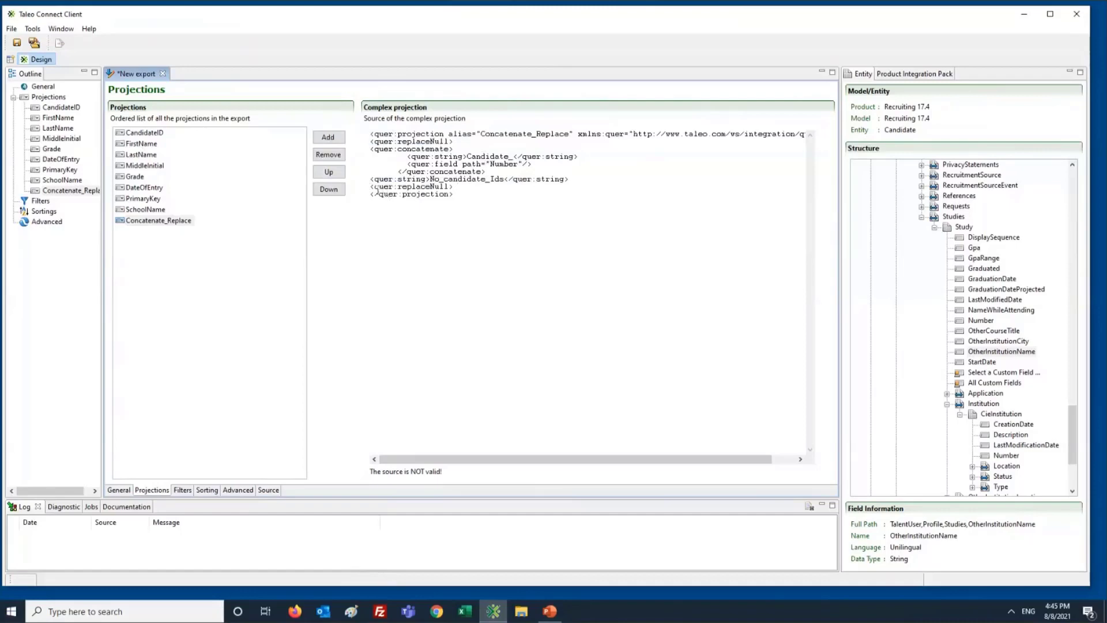
{"action": "type", "text": "/"}
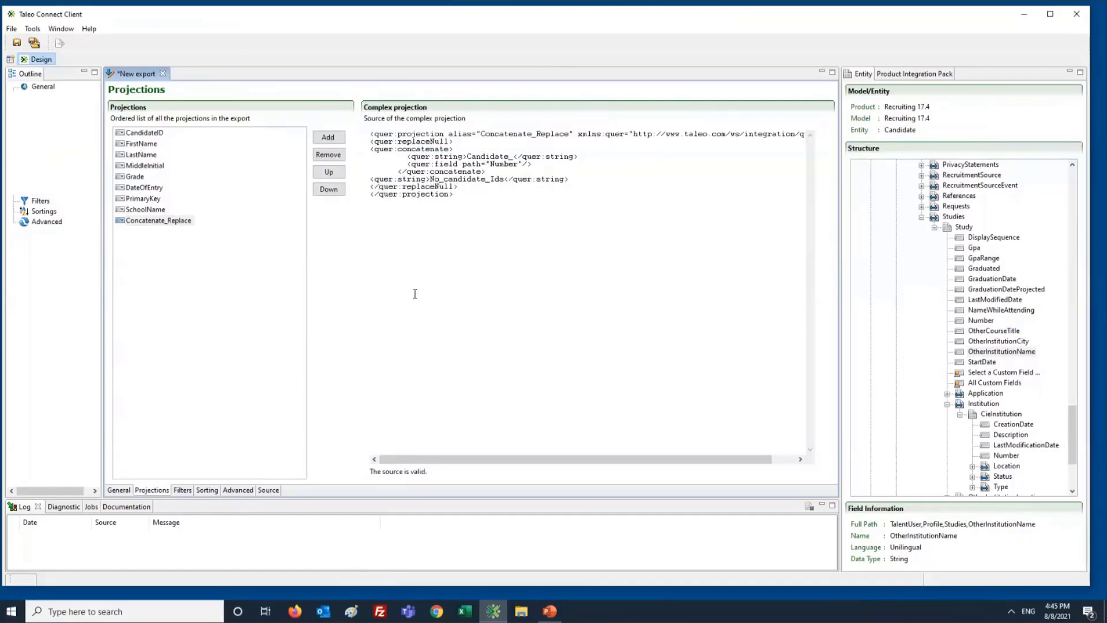
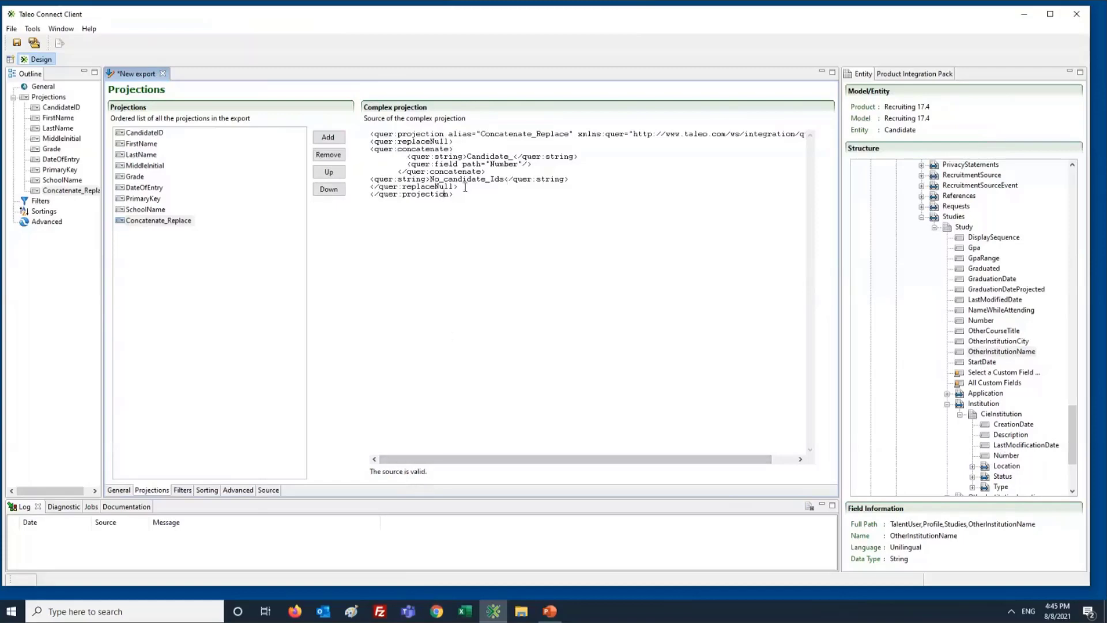
{"action": "left_click", "coordinate": [155, 221]}
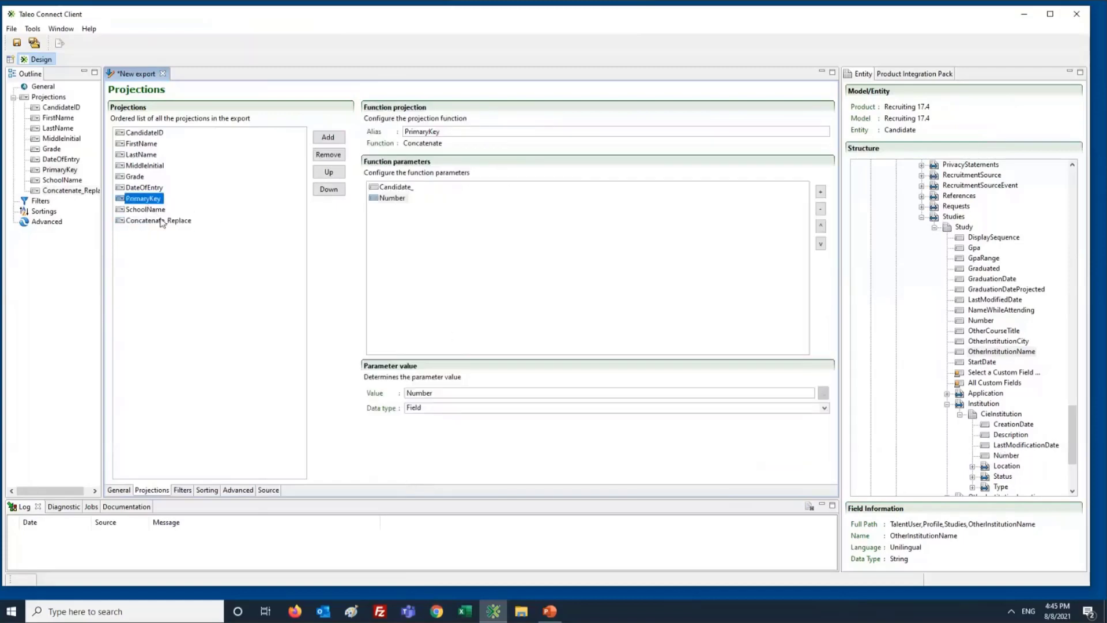
Compare the PrimaryKey projection with the Concatenate_Replace source, examining its nested quer:concatenate block and the fallback quer:string line
{"action": "left_click_drag", "start_coordinate": [499, 205], "coordinate": [328, 138]}
{"action": "left_click", "coordinate": [136, 246]}
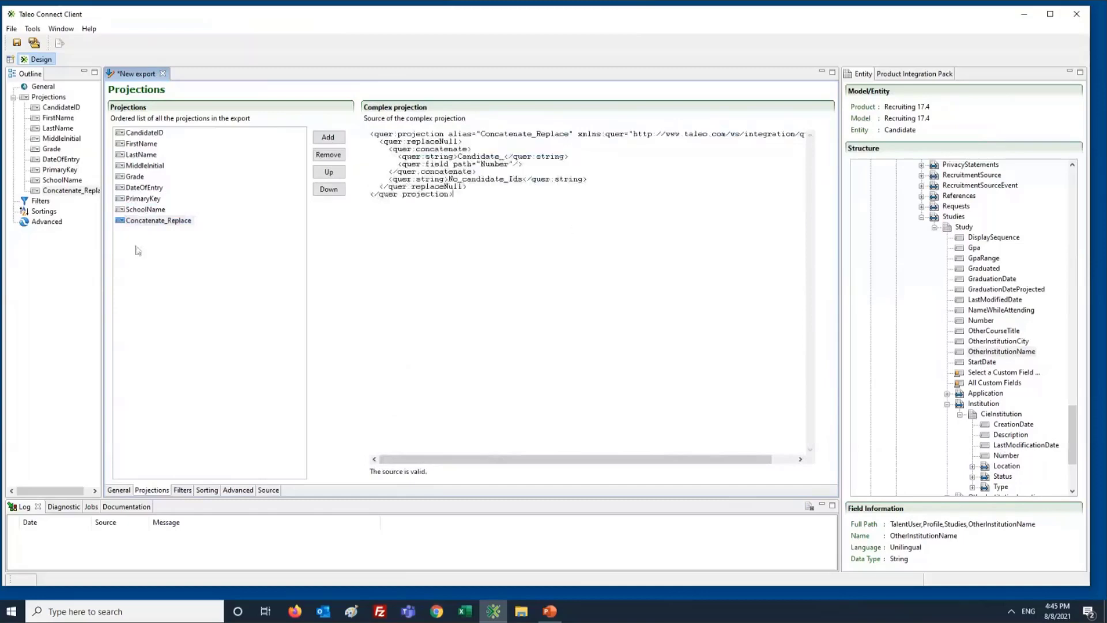
{"action": "left_click", "coordinate": [164, 222]}
{"action": "left_click", "coordinate": [518, 219]}
{"action": "key", "text": "ctrl+a"}
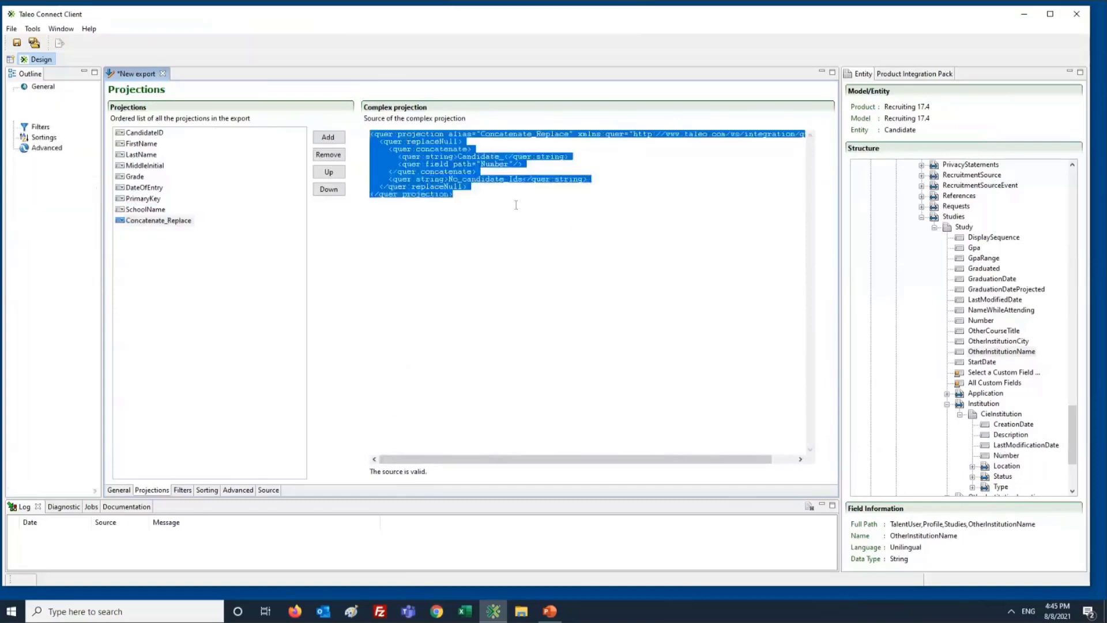
{"action": "left_click", "coordinate": [568, 239]}
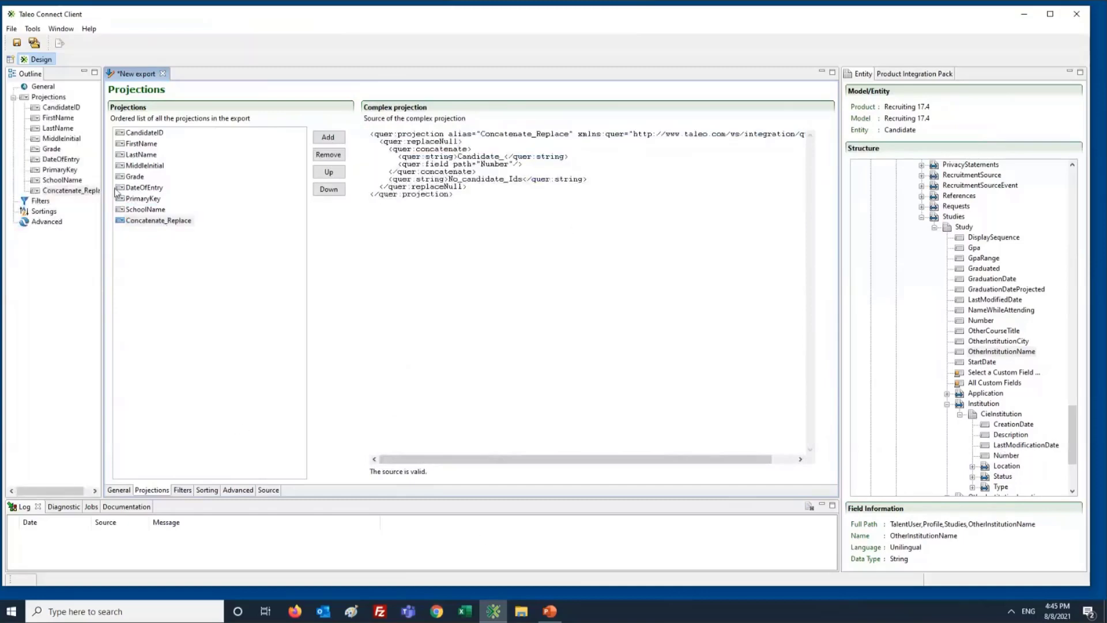
{"action": "left_click", "coordinate": [143, 200]}
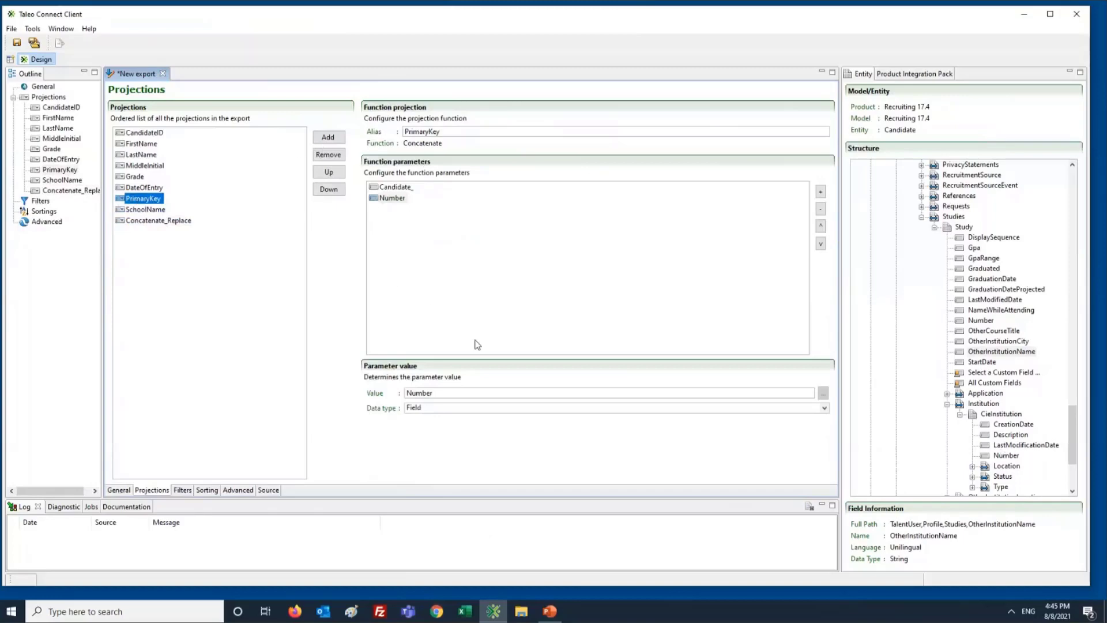
{"action": "left_click", "coordinate": [149, 223]}
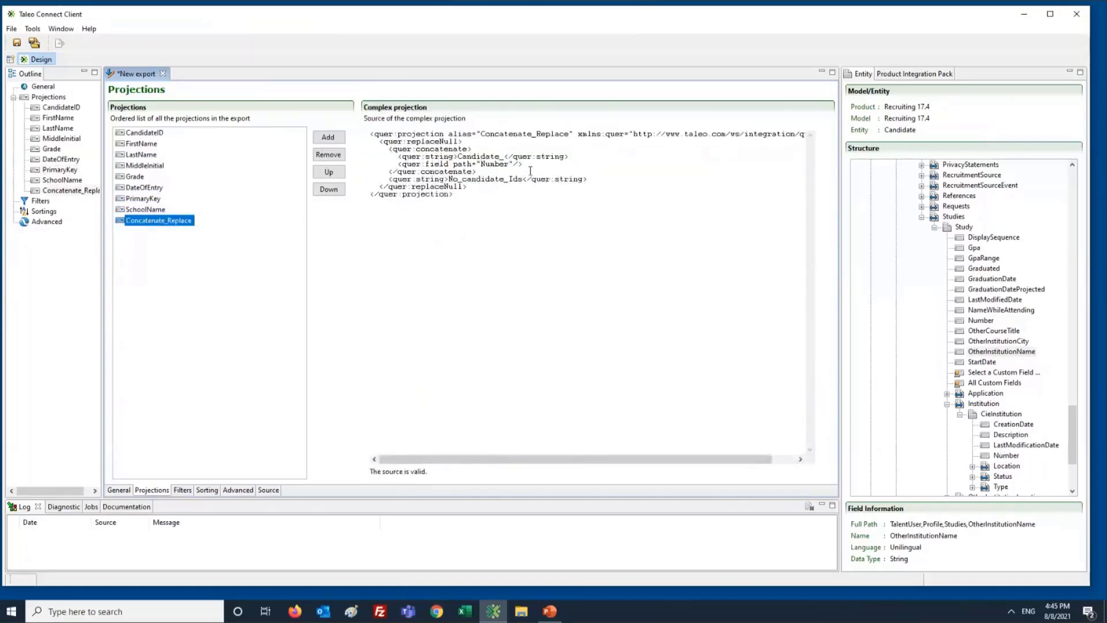
{"action": "left_click_drag", "start_coordinate": [388, 142], "coordinate": [471, 155]}
{"action": "left_click_drag", "start_coordinate": [380, 149], "coordinate": [592, 171]}
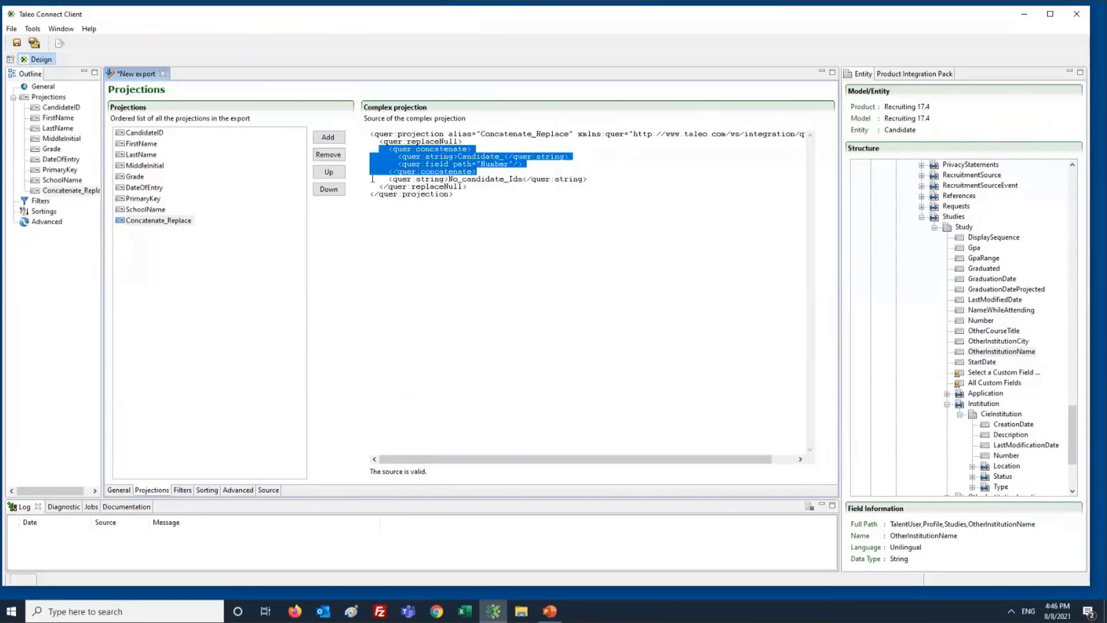
{"action": "left_click_drag", "start_coordinate": [374, 179], "coordinate": [589, 180]}
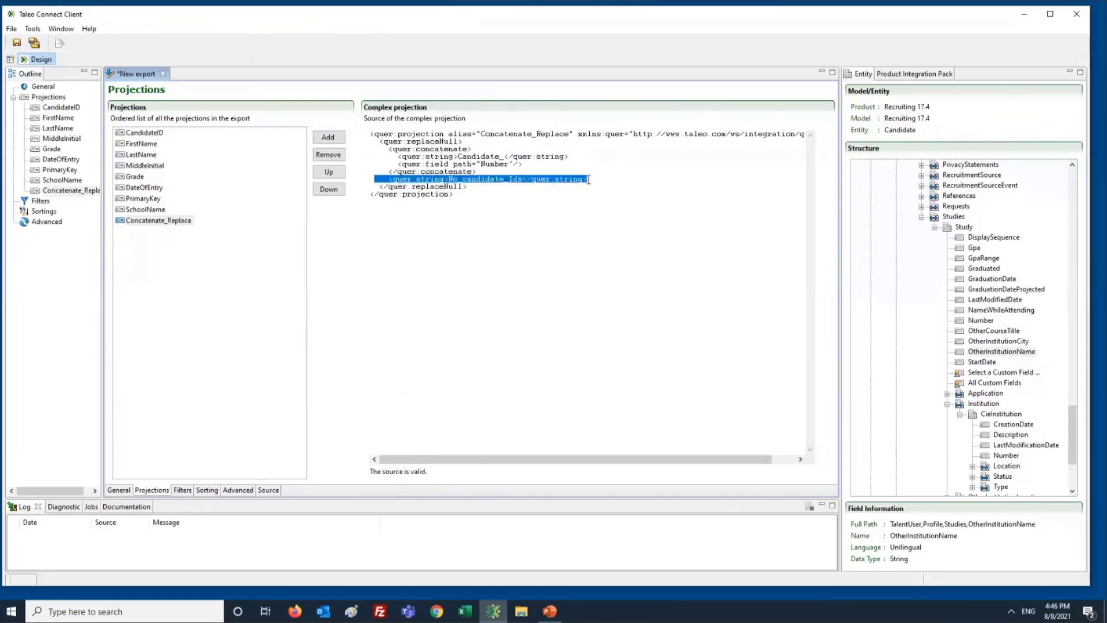
{"action": "left_click", "coordinate": [442, 209]}
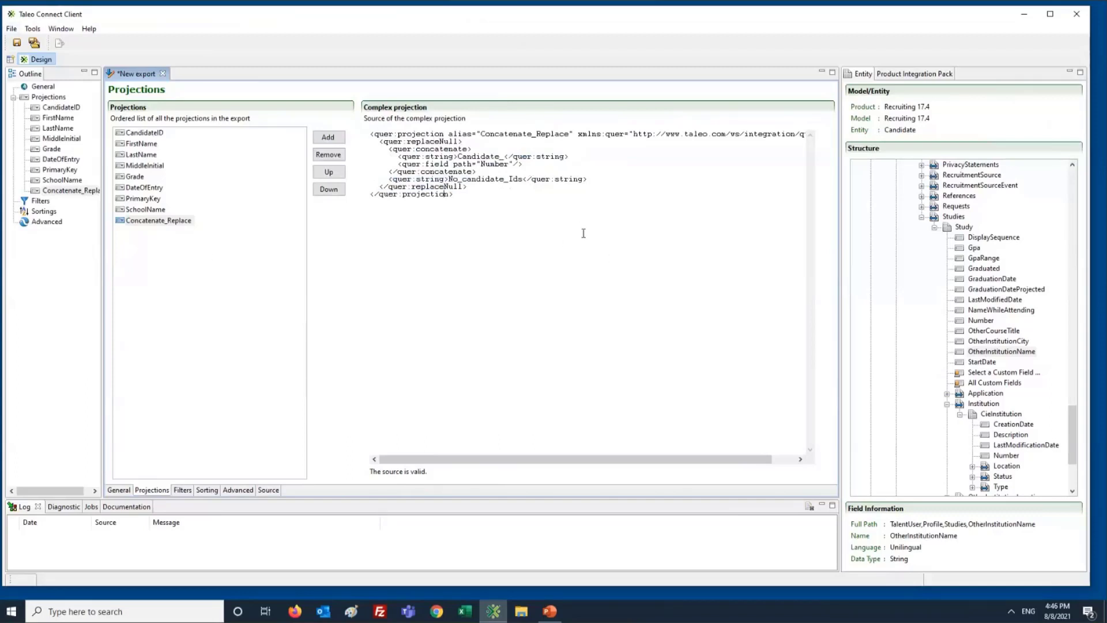
Delete the quer:replaceNull tags, the quer:concatenate block and the leftover empty lines from the Concatenate_Replace source, keeping only the fallback quer:string line
{"action": "left_click_drag", "start_coordinate": [472, 185], "coordinate": [354, 189]}
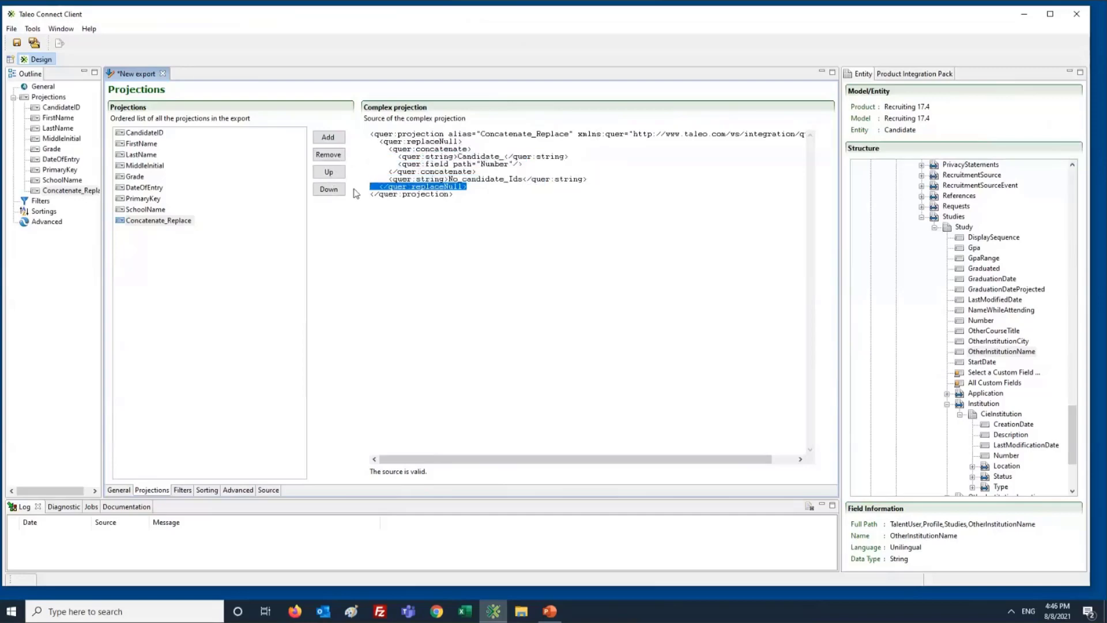
{"action": "key", "text": "BackSpace"}
{"action": "left_click_drag", "start_coordinate": [478, 172], "coordinate": [320, 148]}
{"action": "key", "text": "BackSpace"}
{"action": "left_click_drag", "start_coordinate": [496, 142], "coordinate": [367, 140]}
{"action": "key", "text": "BackSpace"}
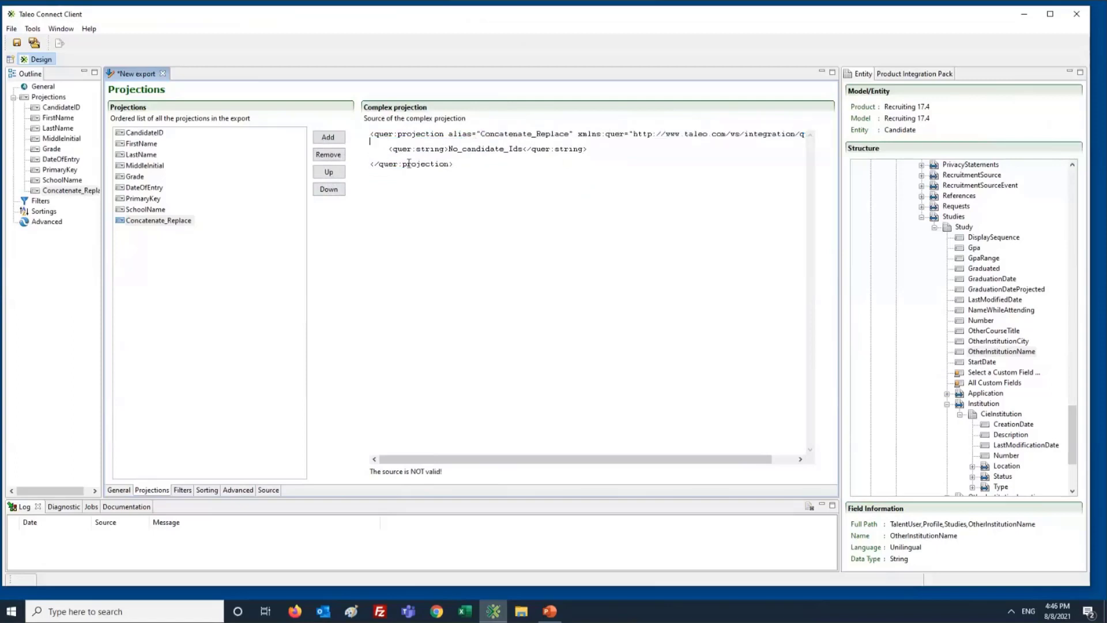
{"action": "key", "text": "BackSpace"}
{"action": "left_click", "coordinate": [415, 149]}
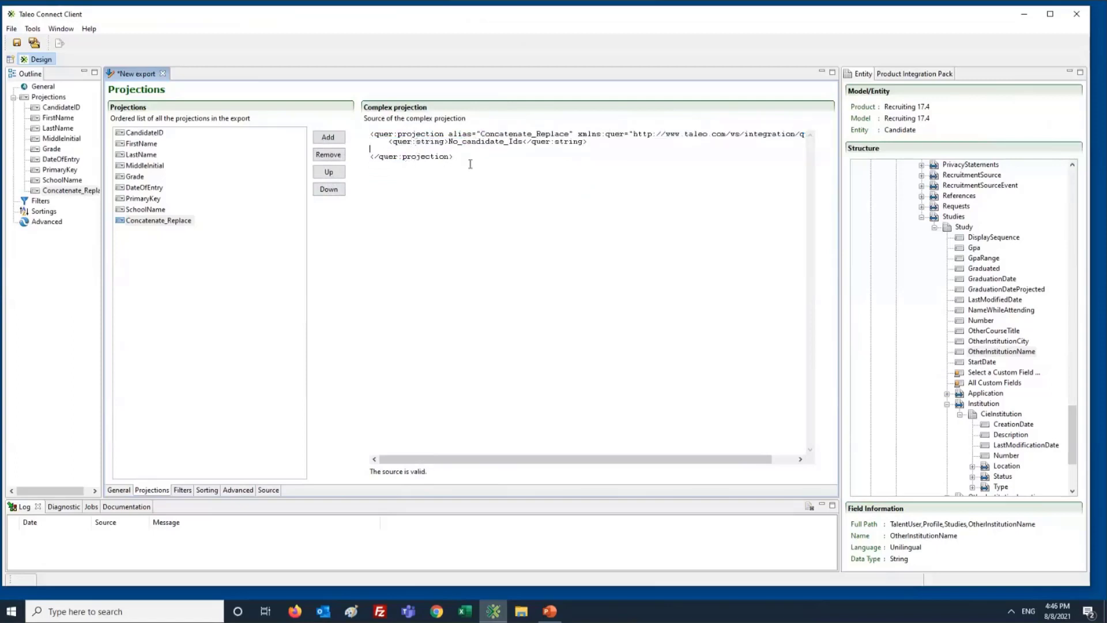
{"action": "key", "text": "BackSpace"}
Replace the text inside the remaining quer:string tag with ABC
{"action": "left_click_drag", "start_coordinate": [523, 142], "coordinate": [450, 142]}
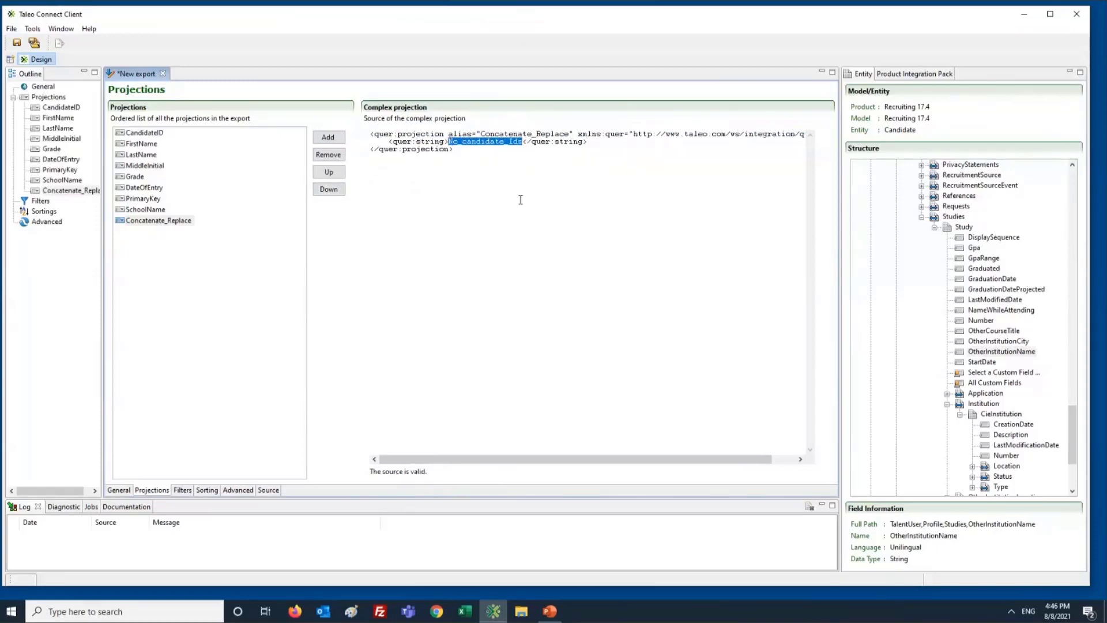
{"action": "type", "text": "ABC"}
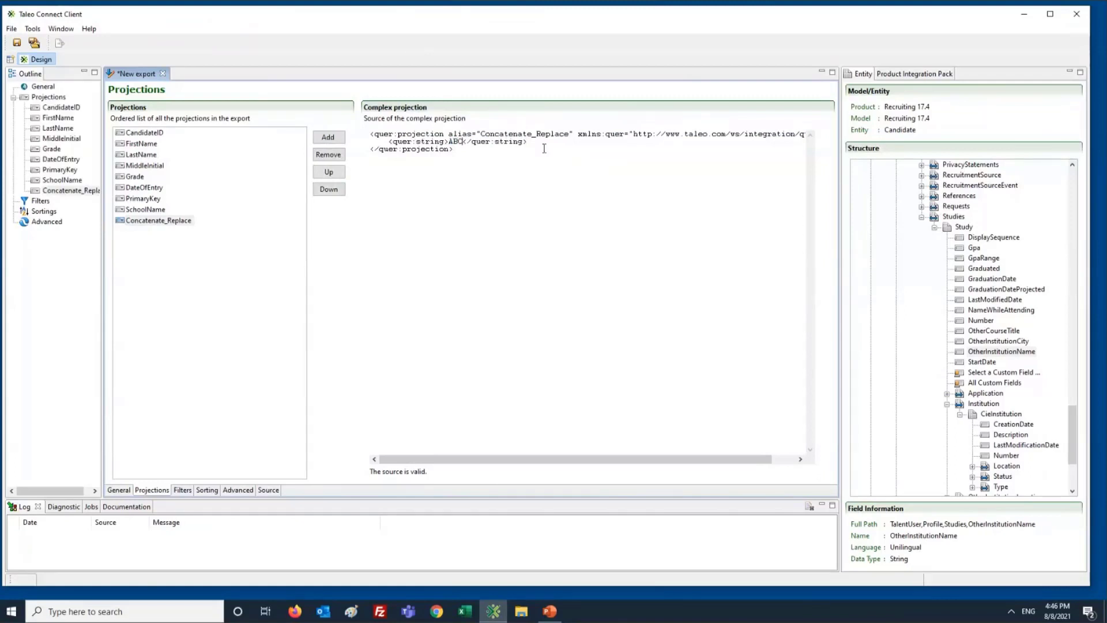
{"action": "left_click_drag", "start_coordinate": [450, 146], "coordinate": [385, 141]}
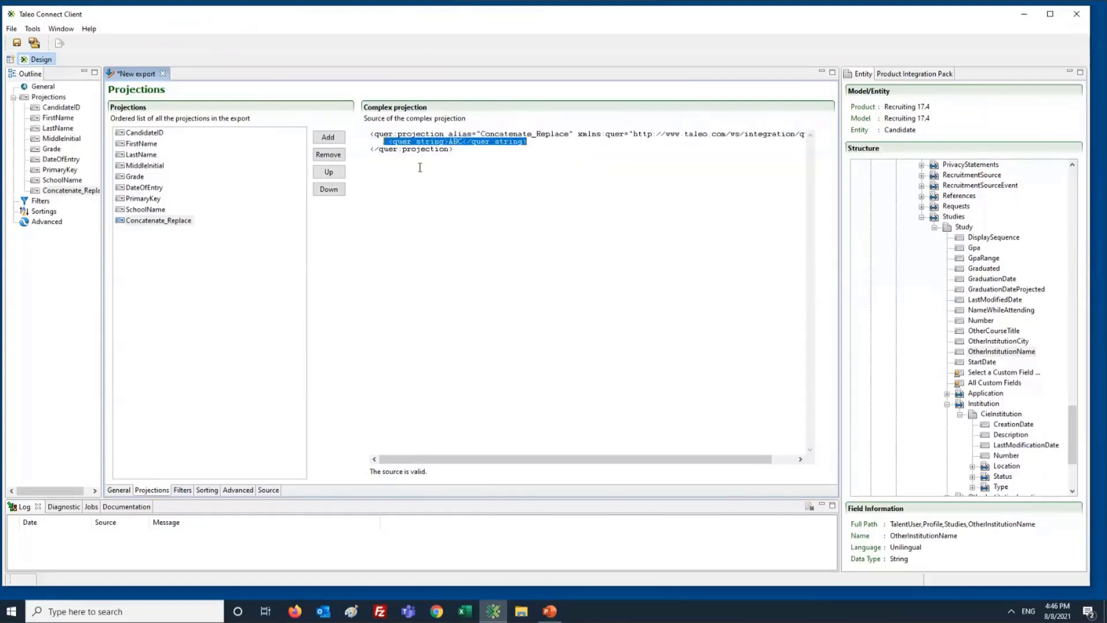
{"action": "left_click", "coordinate": [420, 167]}
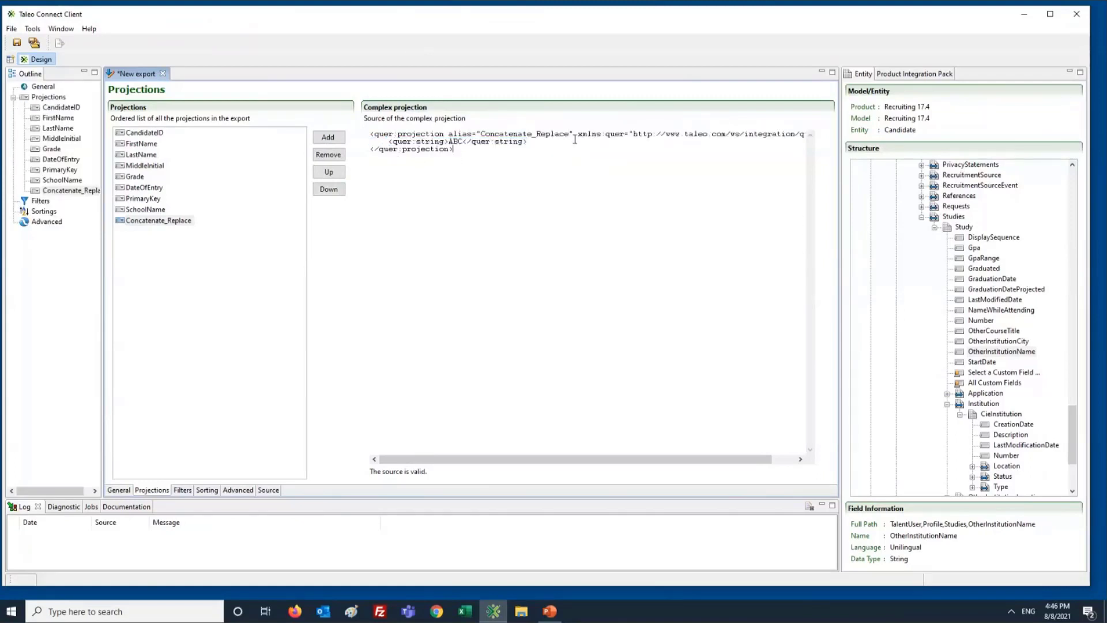
Change the complex projection's alias to Default_to_ABC
{"action": "left_click_drag", "start_coordinate": [540, 139], "coordinate": [485, 134]}
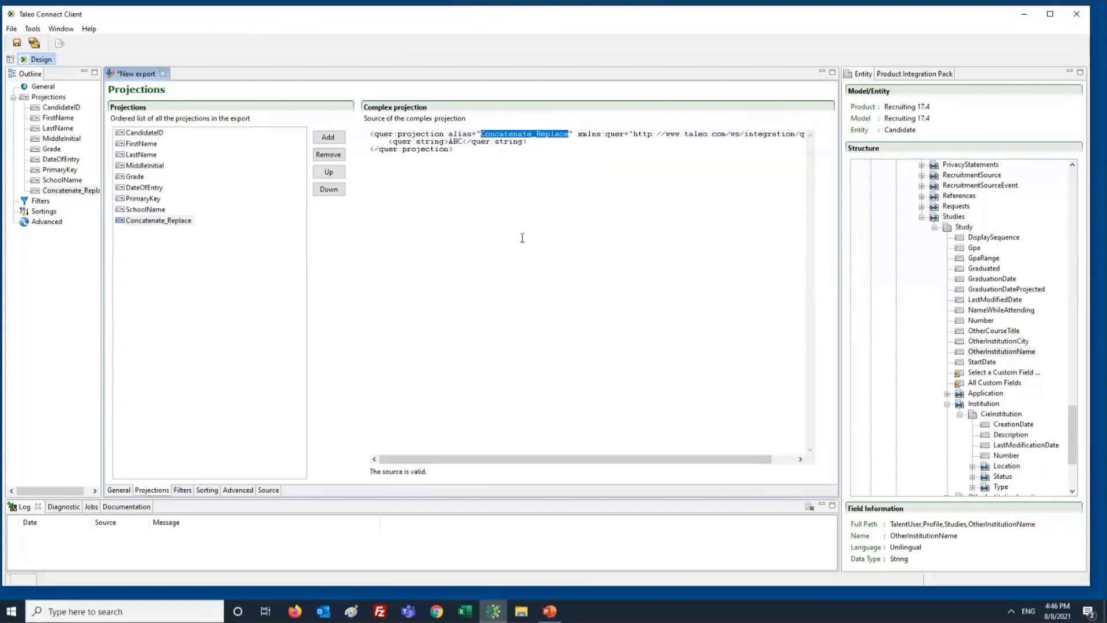
{"action": "type", "text": "Deaulf"}
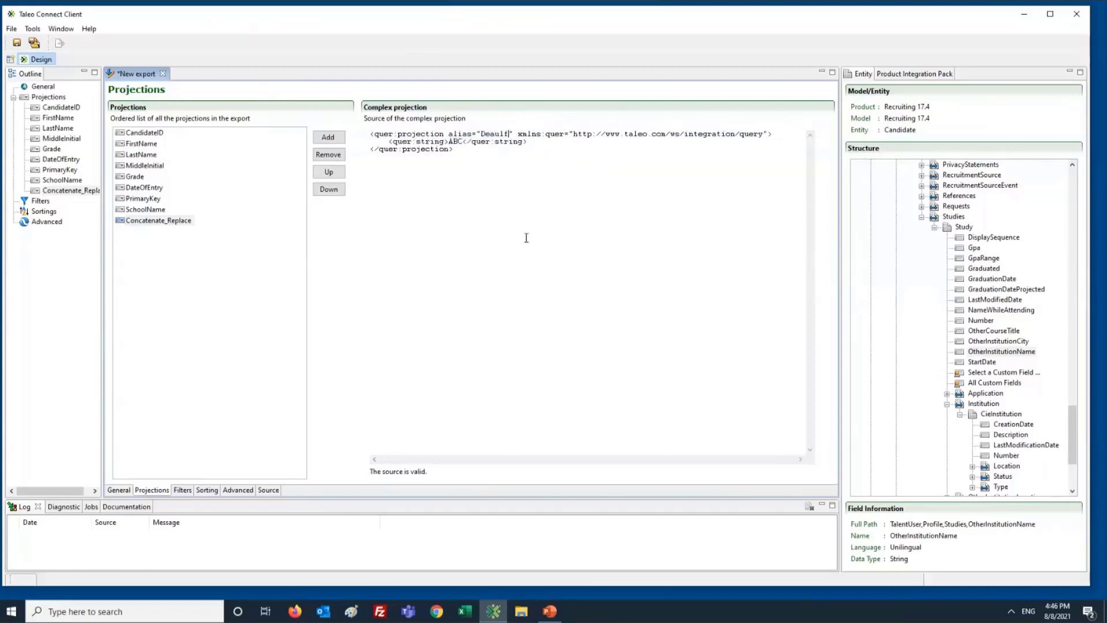
{"action": "key", "text": "BackSpace"}
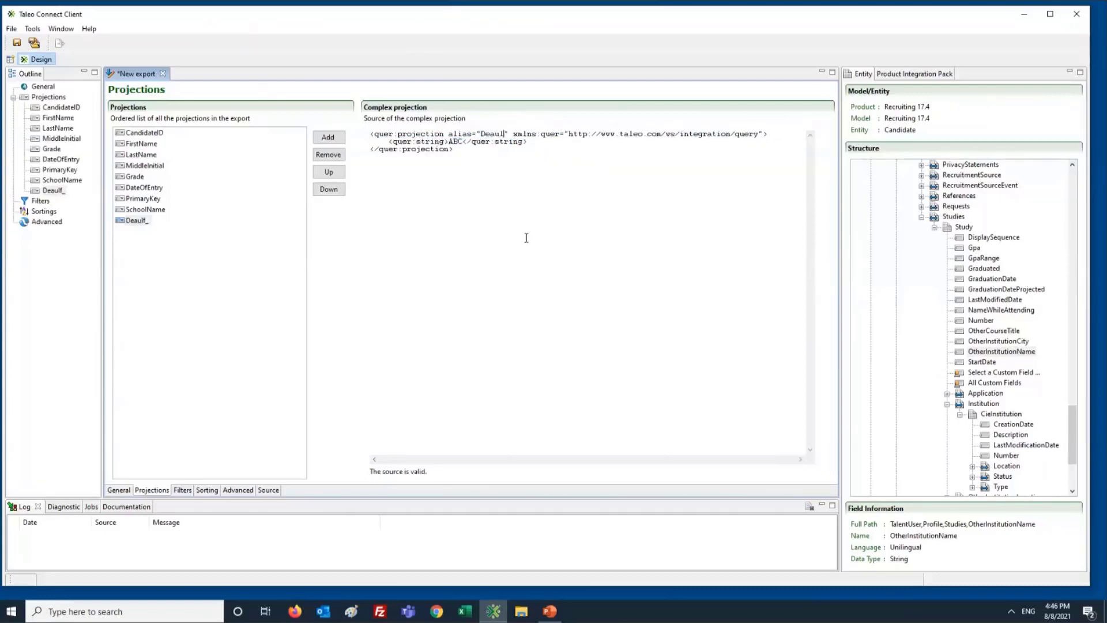
{"action": "key", "text": "BackSpace"}
{"action": "key", "text": "BackSpace"}
{"action": "key", "text": "BackSpace"}
{"action": "type", "text": "fault_"}
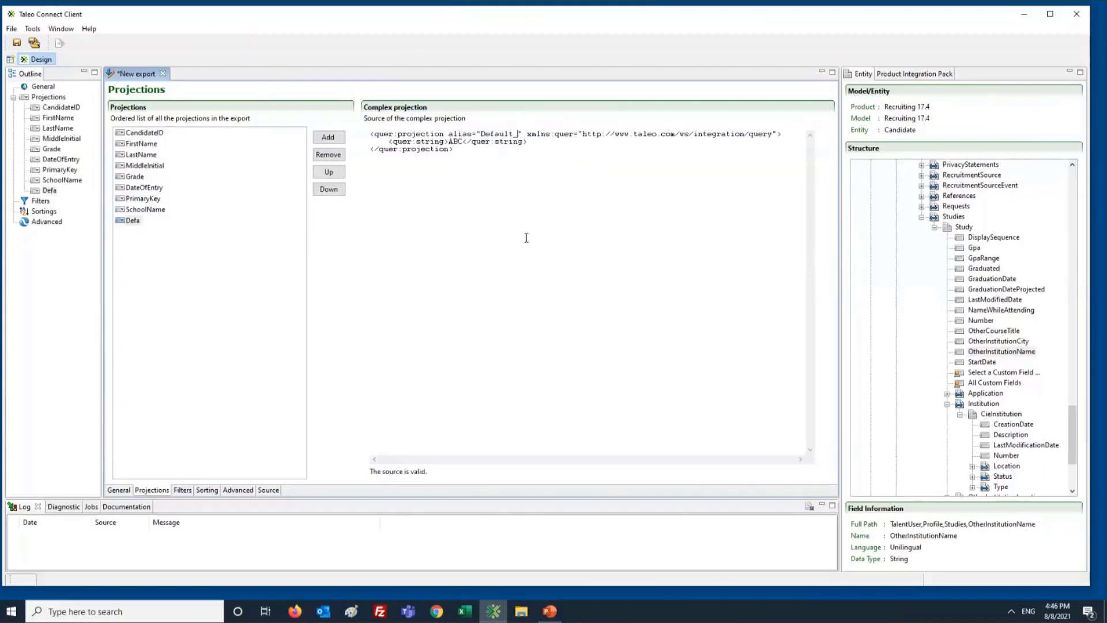
{"action": "type", "text": "to_ABC"}
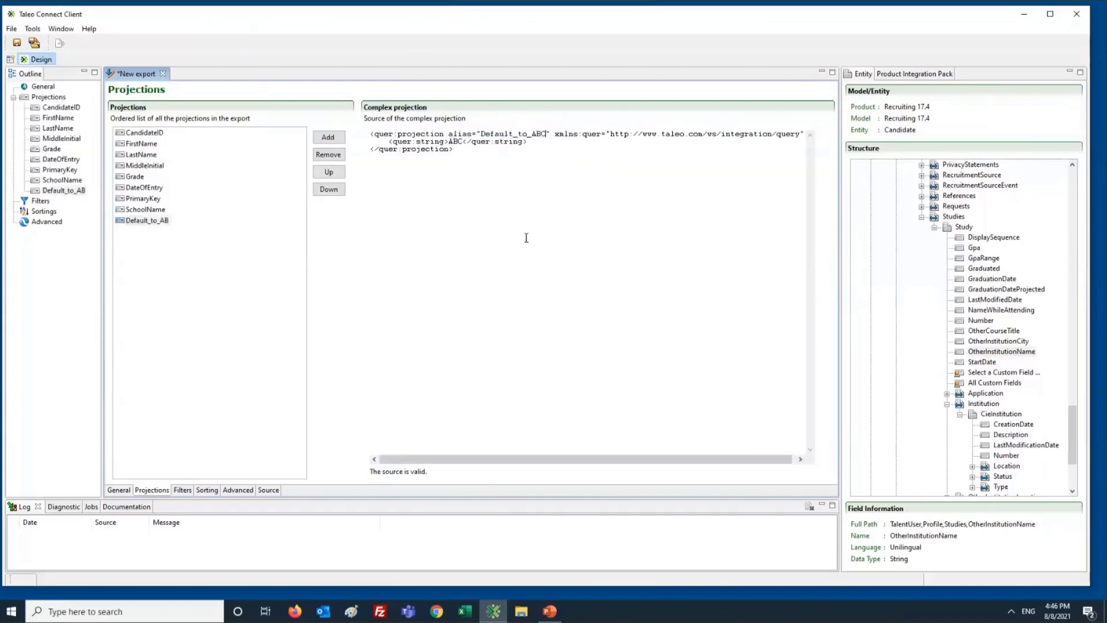
Review the Default_to_ABC source against the FirstName field projection, and check the export's filter list
{"action": "left_click", "coordinate": [541, 146]}
{"action": "left_click_drag", "start_coordinate": [472, 142], "coordinate": [390, 140]}
{"action": "left_click_drag", "start_coordinate": [379, 141], "coordinate": [531, 141]}
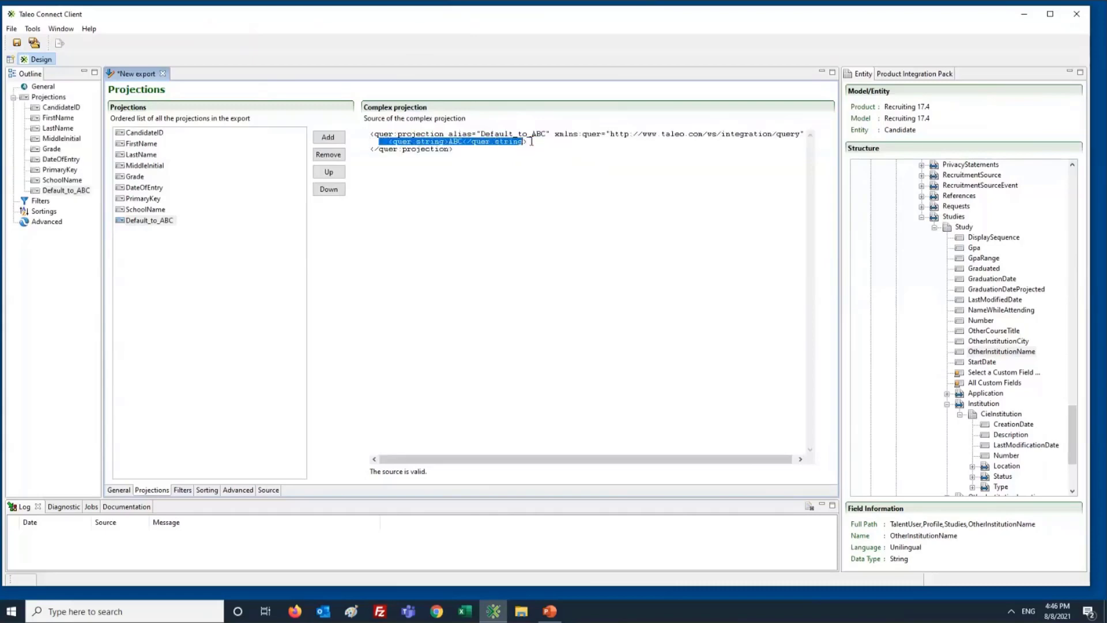
{"action": "left_click", "coordinate": [499, 151]}
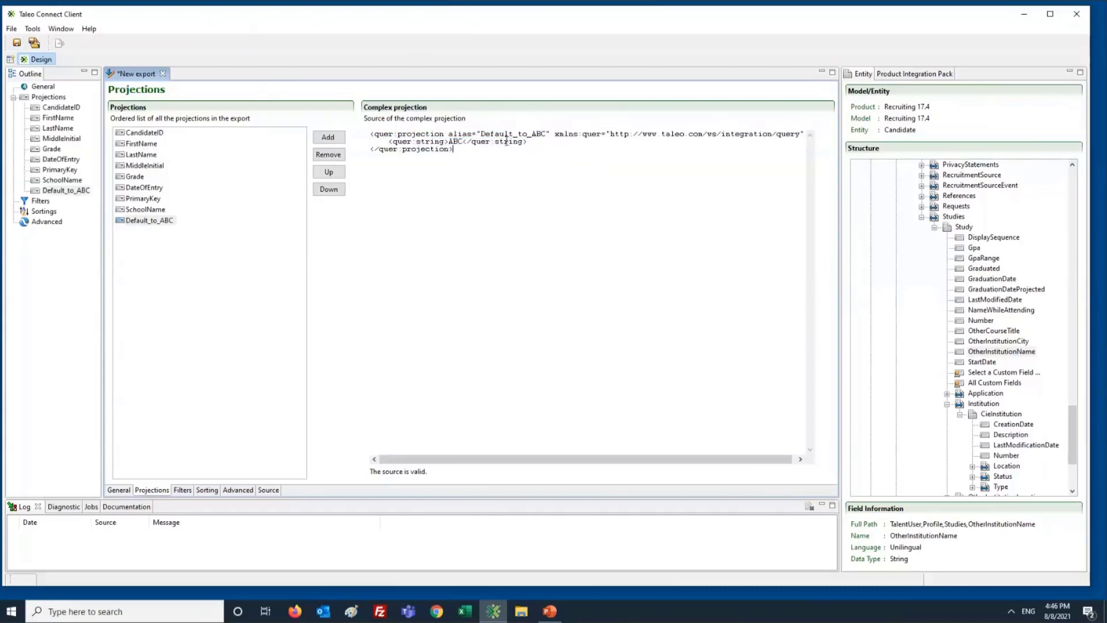
{"action": "left_click", "coordinate": [144, 145]}
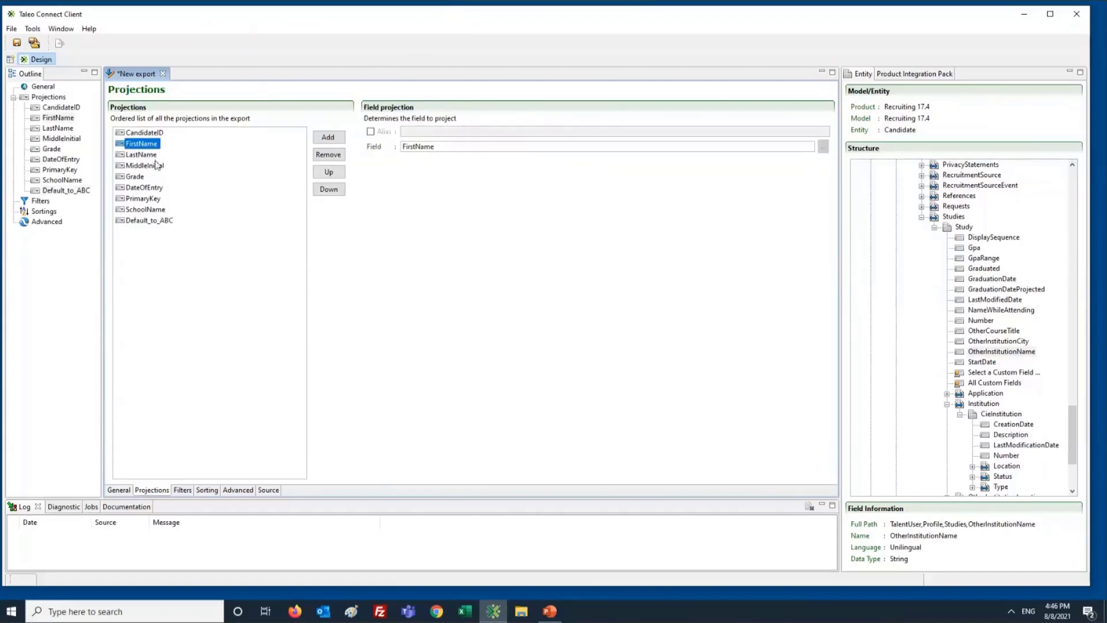
{"action": "left_click", "coordinate": [148, 222]}
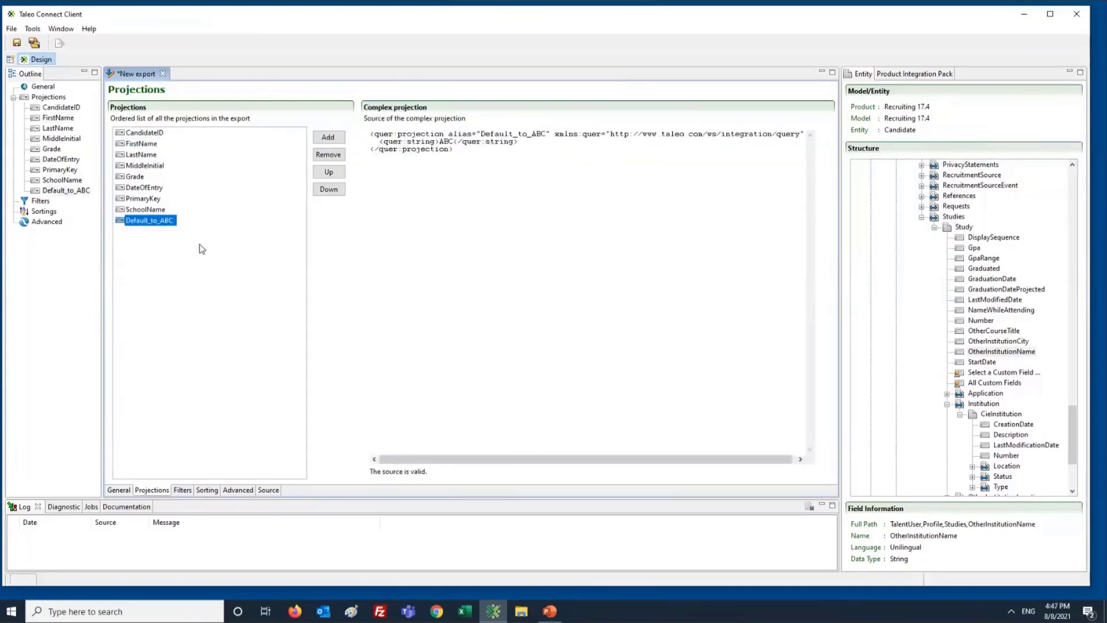
{"action": "left_click_drag", "start_coordinate": [521, 142], "coordinate": [373, 145]}
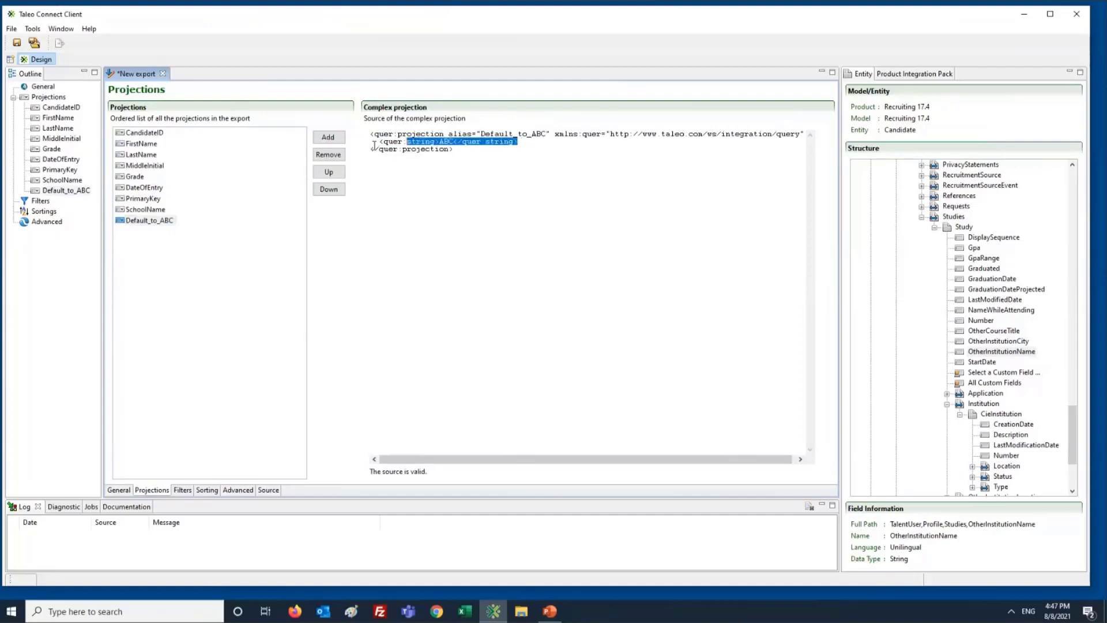
{"action": "key", "text": "ctrl+a"}
{"action": "left_click", "coordinate": [539, 162]}
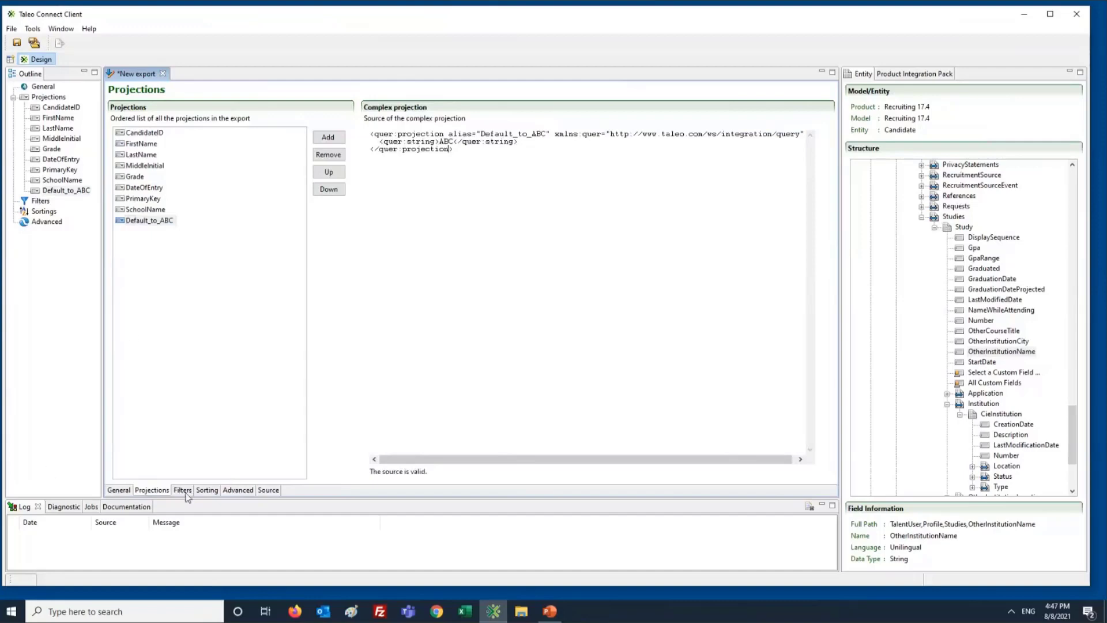
{"action": "left_click", "coordinate": [172, 482]}
{"action": "left_click", "coordinate": [189, 493]}
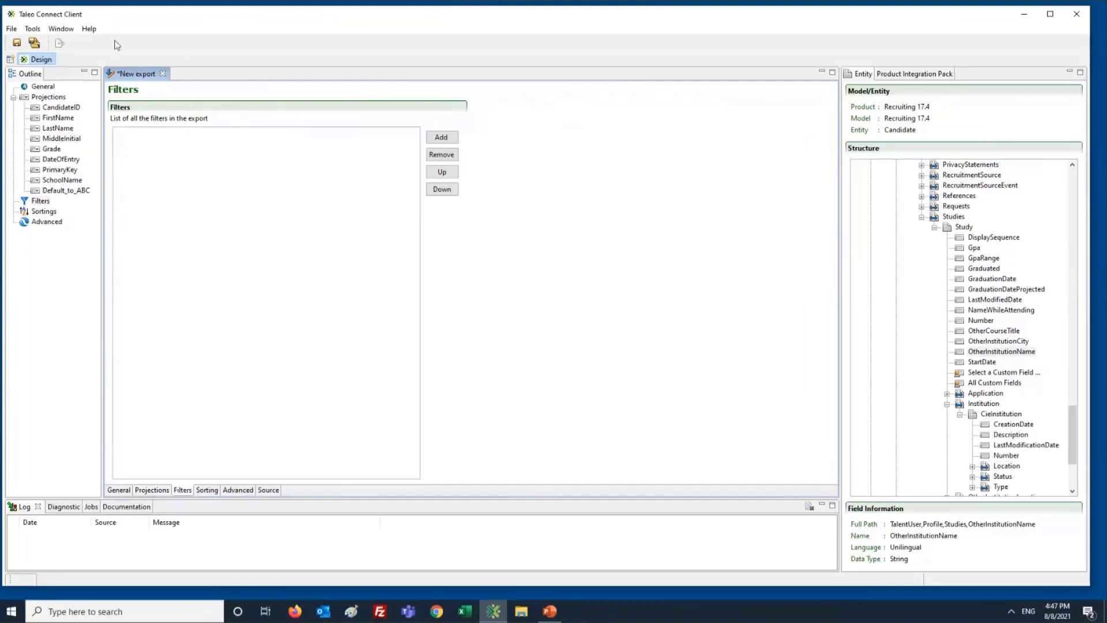
{"action": "left_click", "coordinate": [152, 490]}
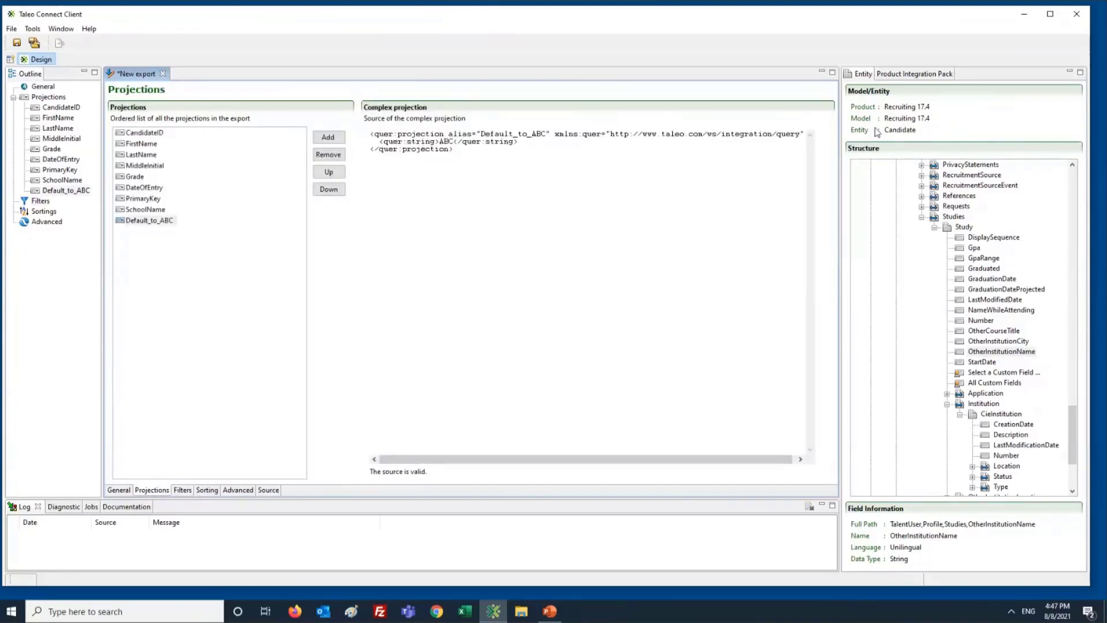
{"action": "left_click_drag", "start_coordinate": [508, 200], "coordinate": [378, 141]}
{"action": "left_click", "coordinate": [542, 182]}
Show the export's filter list and return to the start of the Candidate entity's field structure
{"action": "left_click", "coordinate": [183, 490]}
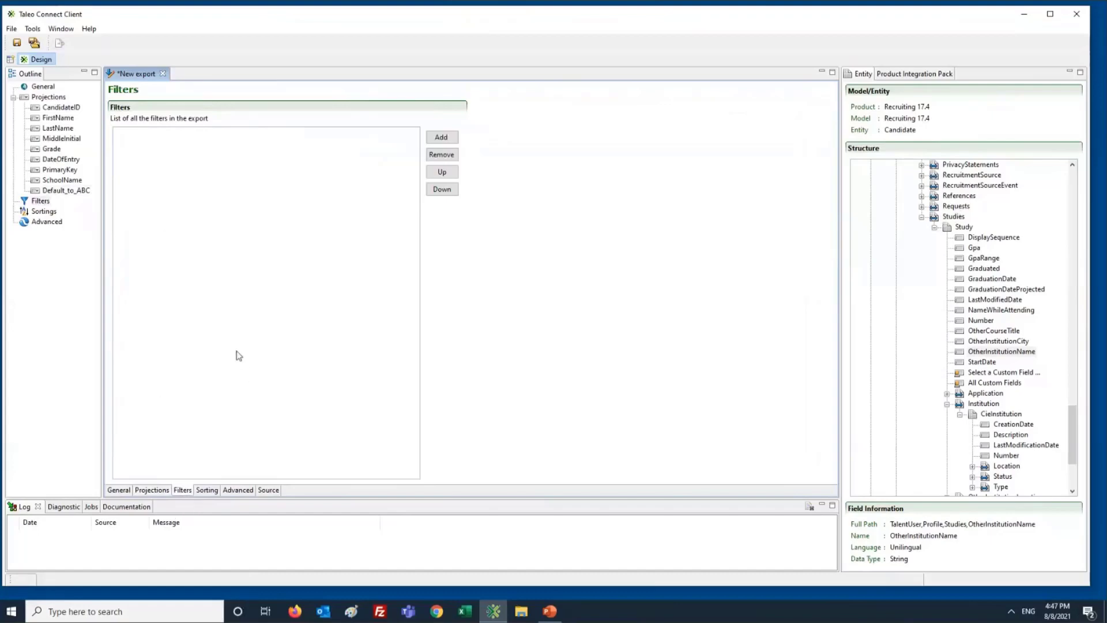
{"action": "left_click", "coordinate": [921, 216]}
{"action": "scroll", "coordinate": [902, 306], "scroll_direction": "up", "scroll_amount": 10}
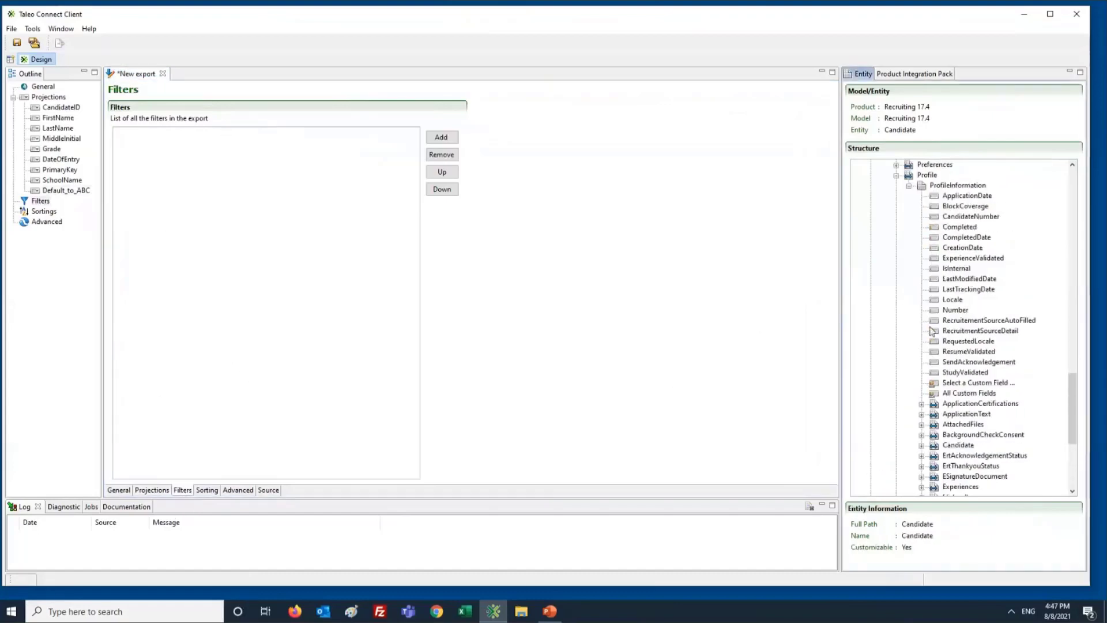
{"action": "scroll", "coordinate": [891, 311], "scroll_direction": "up", "scroll_amount": 10}
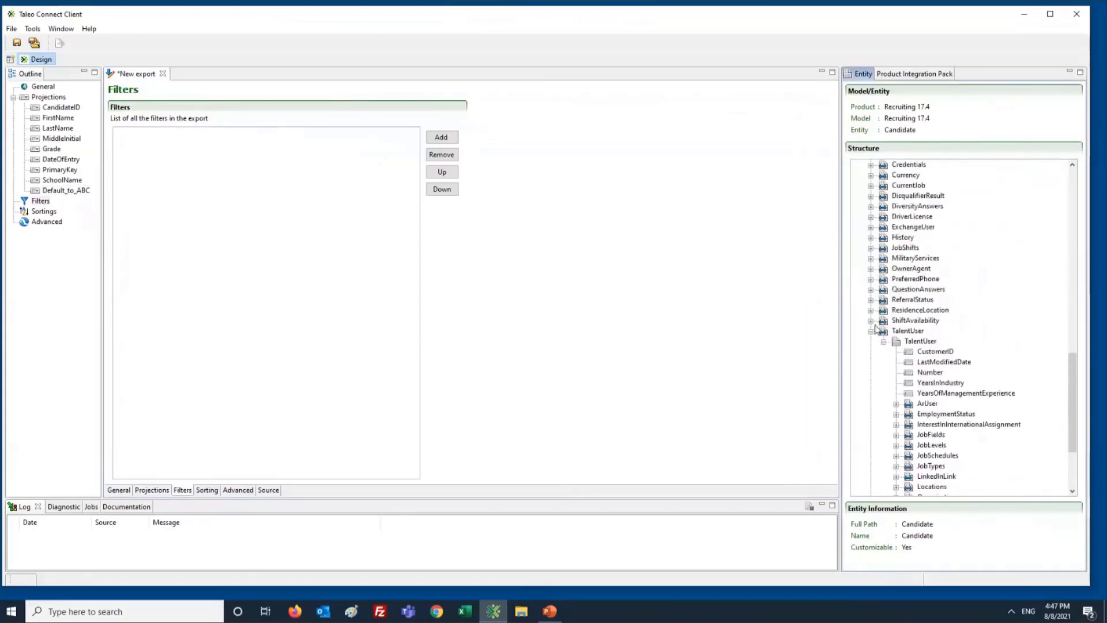
{"action": "scroll", "coordinate": [875, 340], "scroll_direction": "up", "scroll_amount": 5}
{"action": "scroll", "coordinate": [875, 340], "scroll_direction": "up", "scroll_amount": 12}
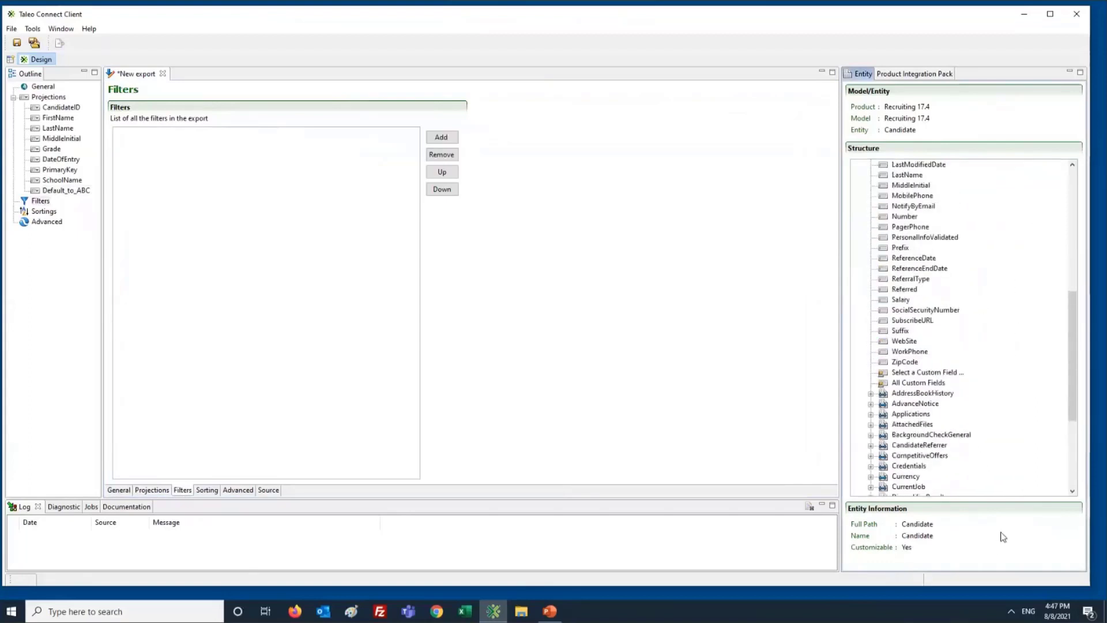
{"action": "scroll", "coordinate": [1008, 574], "scroll_direction": "up", "scroll_amount": 4}
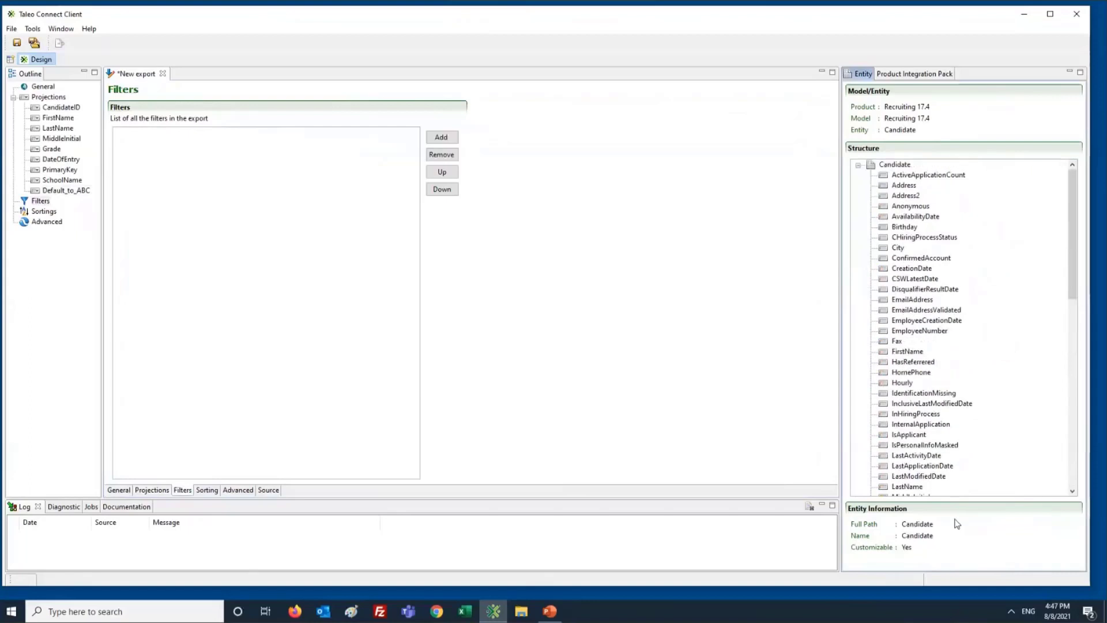
{"action": "left_click", "coordinate": [436, 138]}
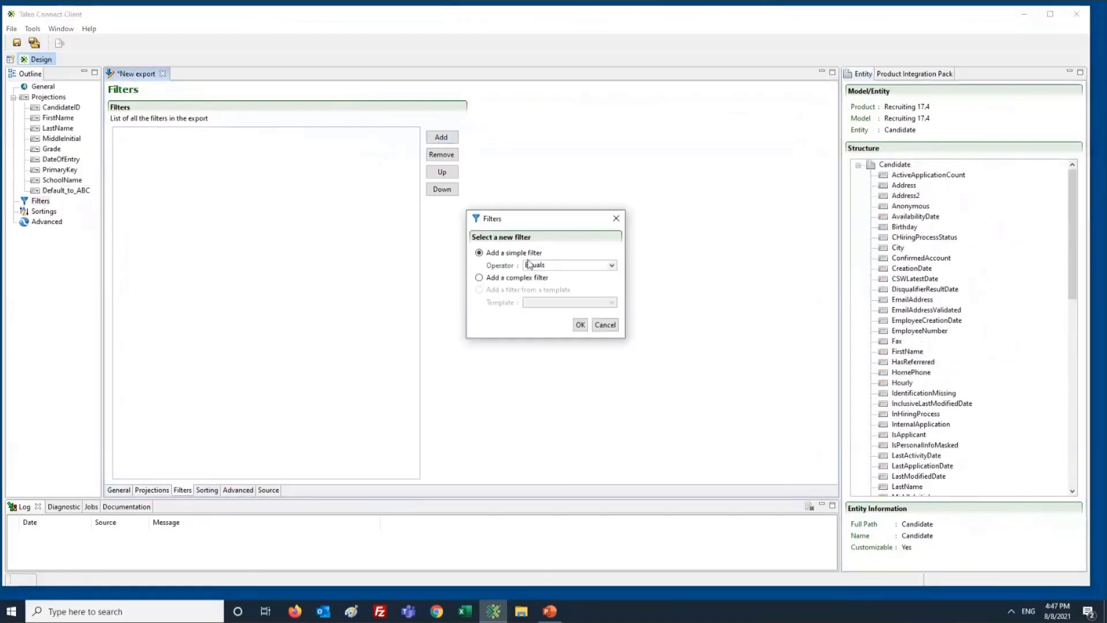
{"action": "left_click", "coordinate": [503, 279]}
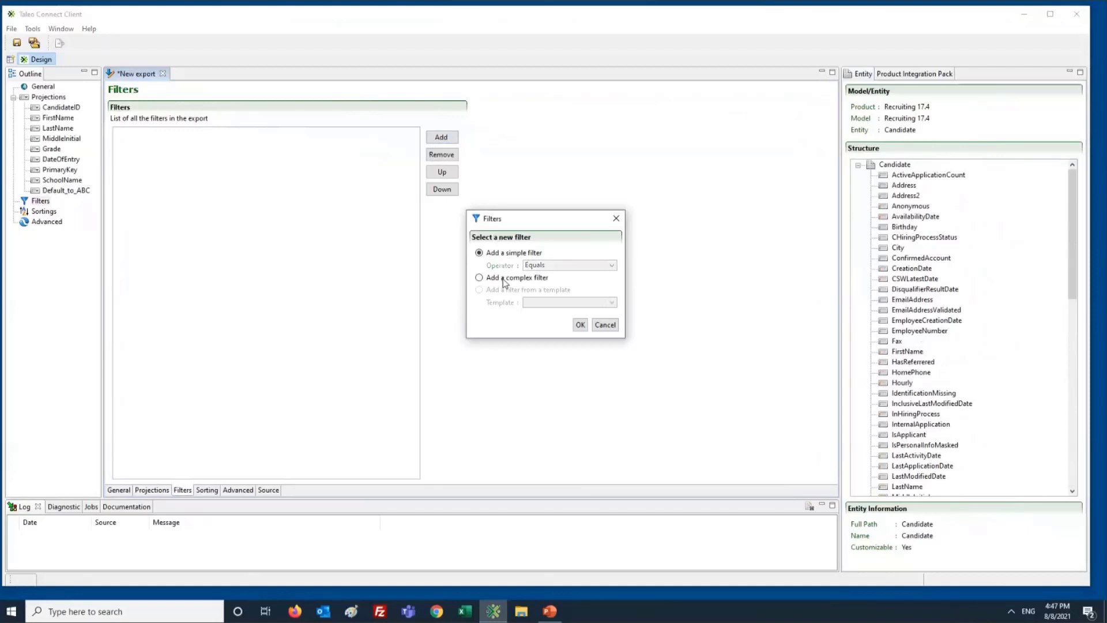
{"action": "left_click", "coordinate": [478, 252]}
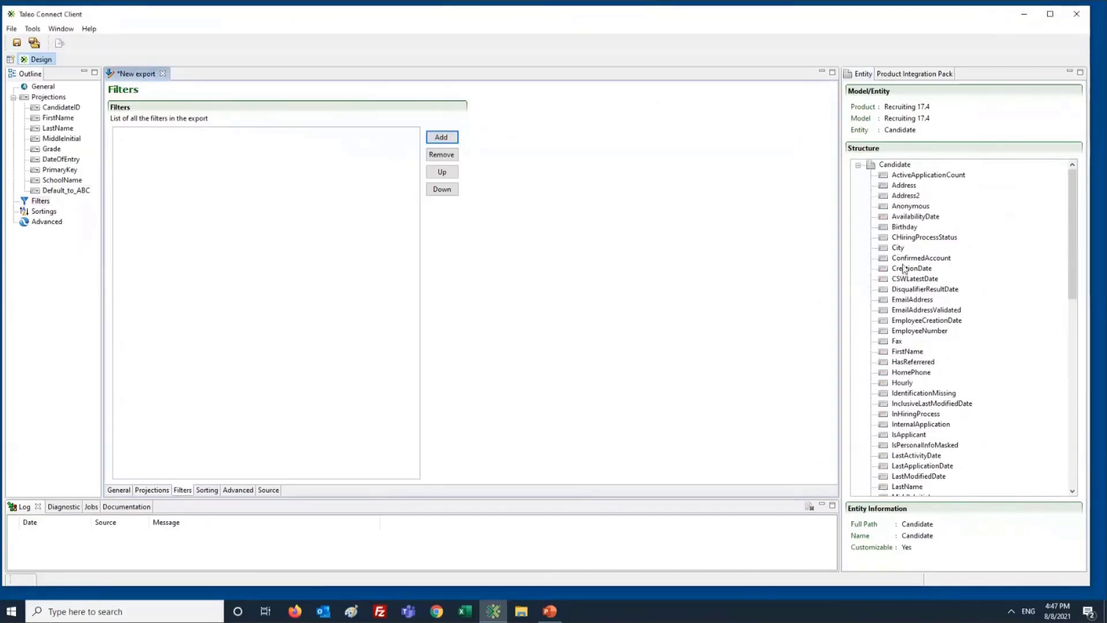
Add a filter on the Candidate entity's City field to the export
{"action": "left_click_drag", "start_coordinate": [896, 253], "coordinate": [208, 233]}
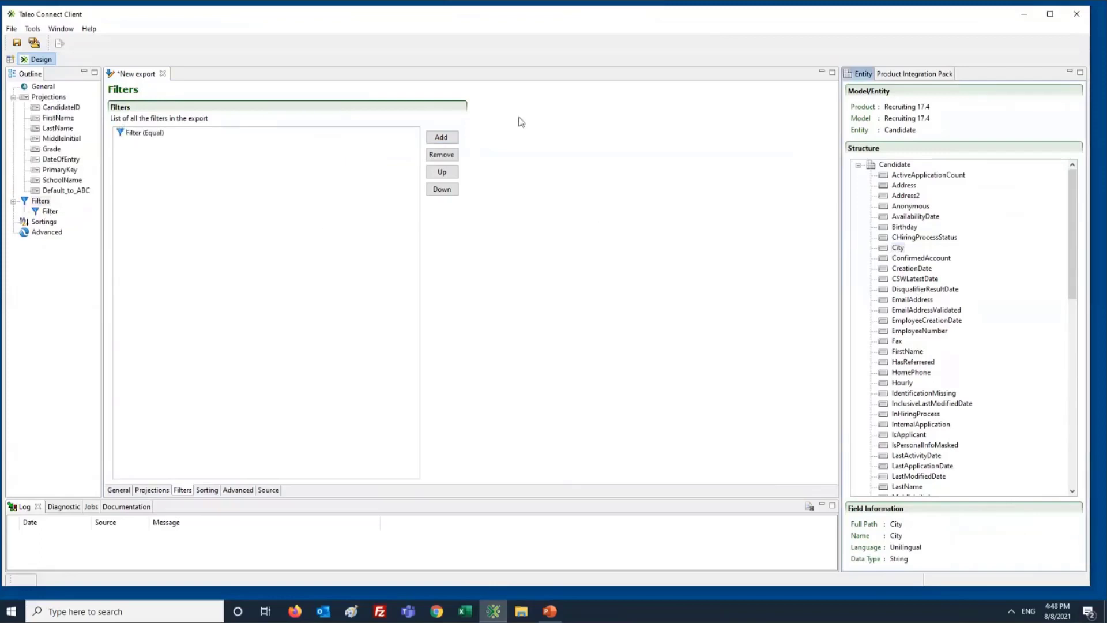
{"action": "left_click", "coordinate": [912, 260]}
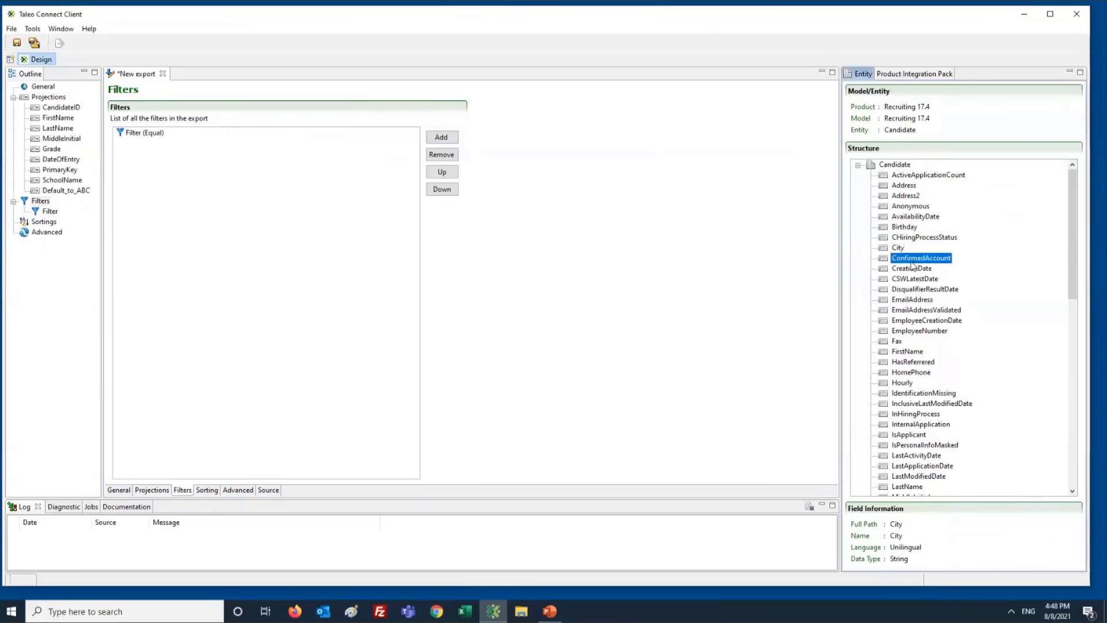
{"action": "mouse_move", "coordinate": [913, 264]}
{"action": "left_mouse_down"}
{"action": "mouse_move", "coordinate": [756, 258]}
{"action": "mouse_move", "coordinate": [311, 304]}
{"action": "mouse_move", "coordinate": [899, 298]}
{"action": "mouse_move", "coordinate": [894, 257]}
{"action": "left_mouse_up"}
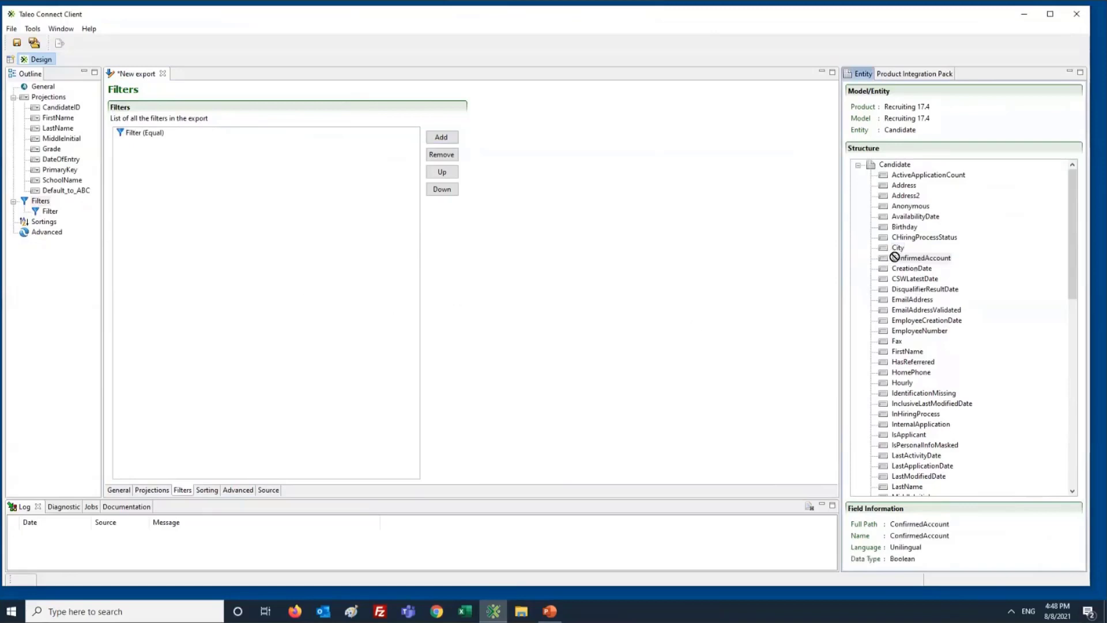
Examine the City filter's settings and the operators available for it, keeping Equals selected
{"action": "left_click", "coordinate": [139, 133]}
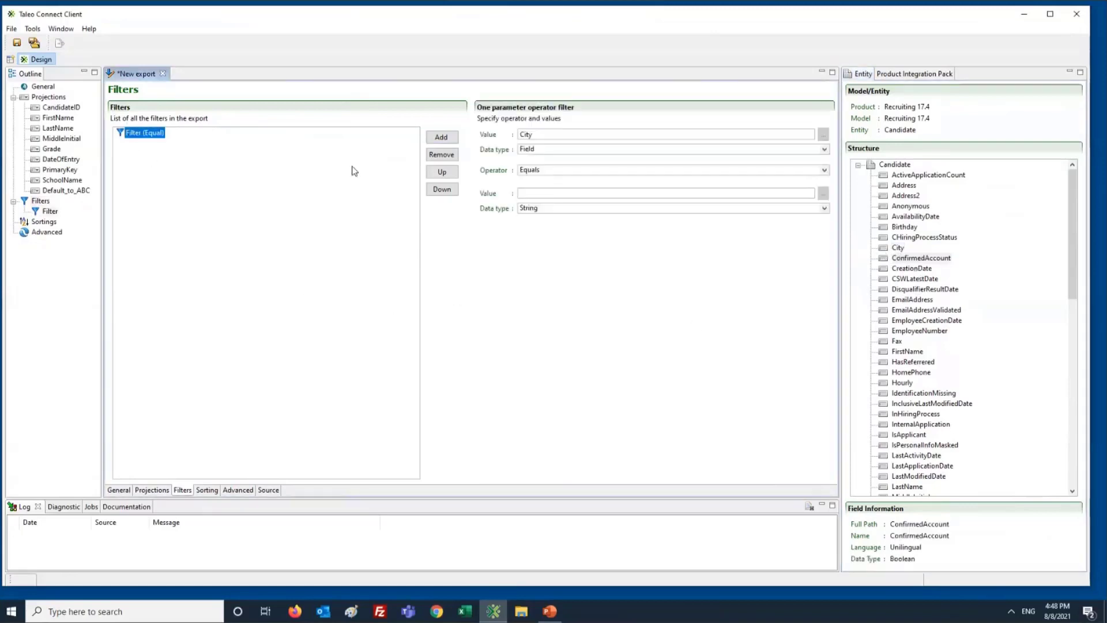
{"action": "left_click", "coordinate": [551, 175]}
{"action": "left_click", "coordinate": [536, 182]}
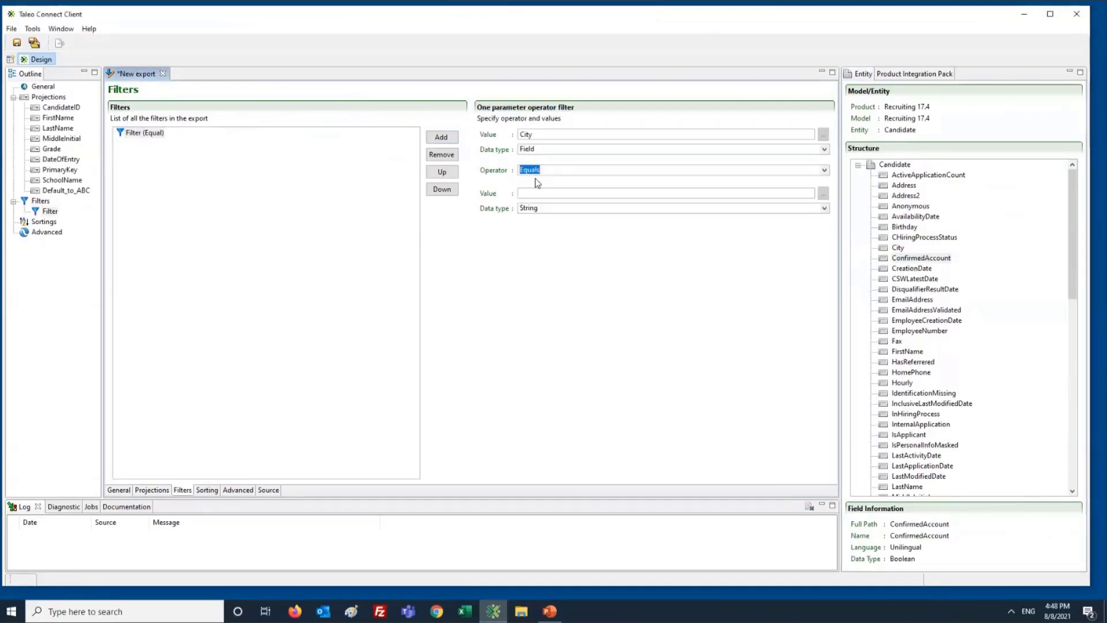
{"action": "left_click", "coordinate": [540, 170]}
{"action": "scroll", "coordinate": [539, 202], "scroll_direction": "down", "scroll_amount": 3}
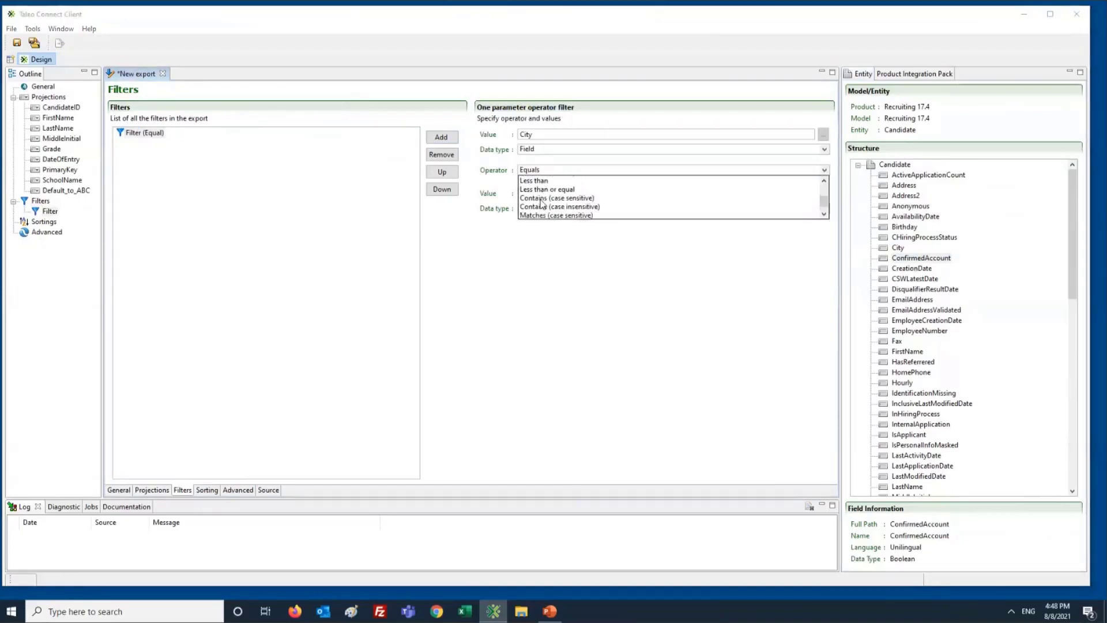
{"action": "scroll", "coordinate": [535, 199], "scroll_direction": "up", "scroll_amount": 3}
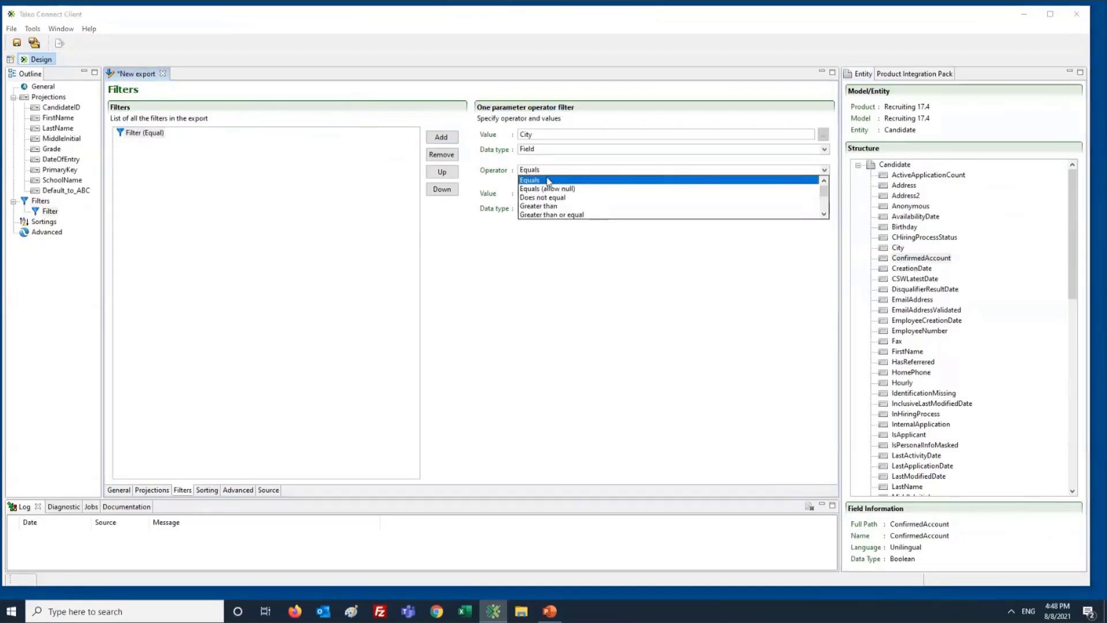
{"action": "scroll", "coordinate": [547, 183], "scroll_direction": "down", "scroll_amount": 6}
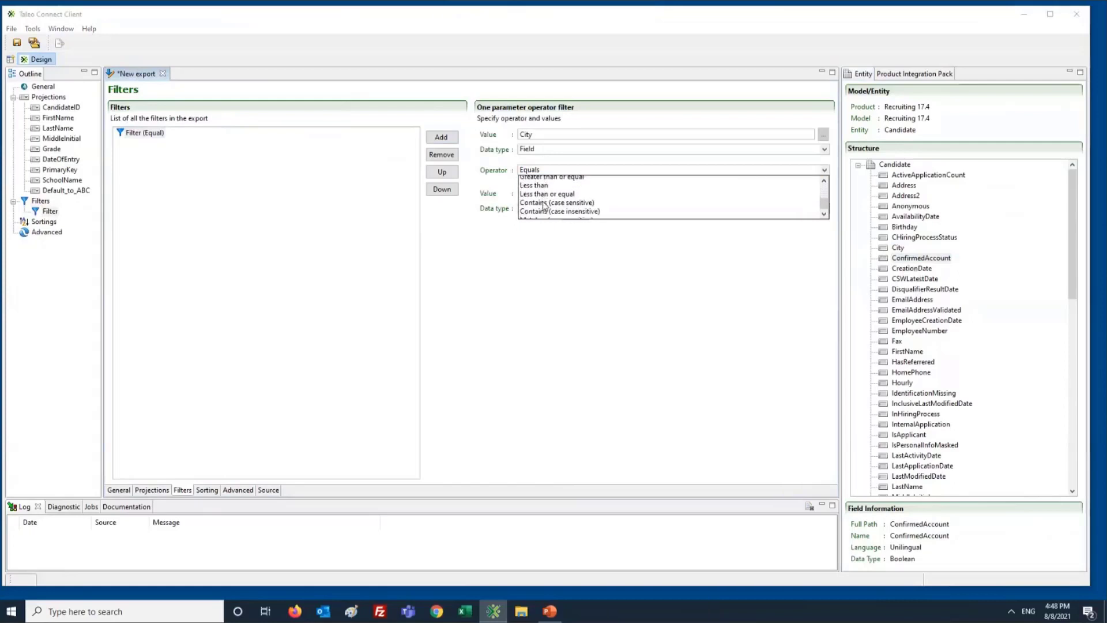
{"action": "scroll", "coordinate": [519, 183], "scroll_direction": "up", "scroll_amount": 6}
{"action": "left_click", "coordinate": [519, 181]}
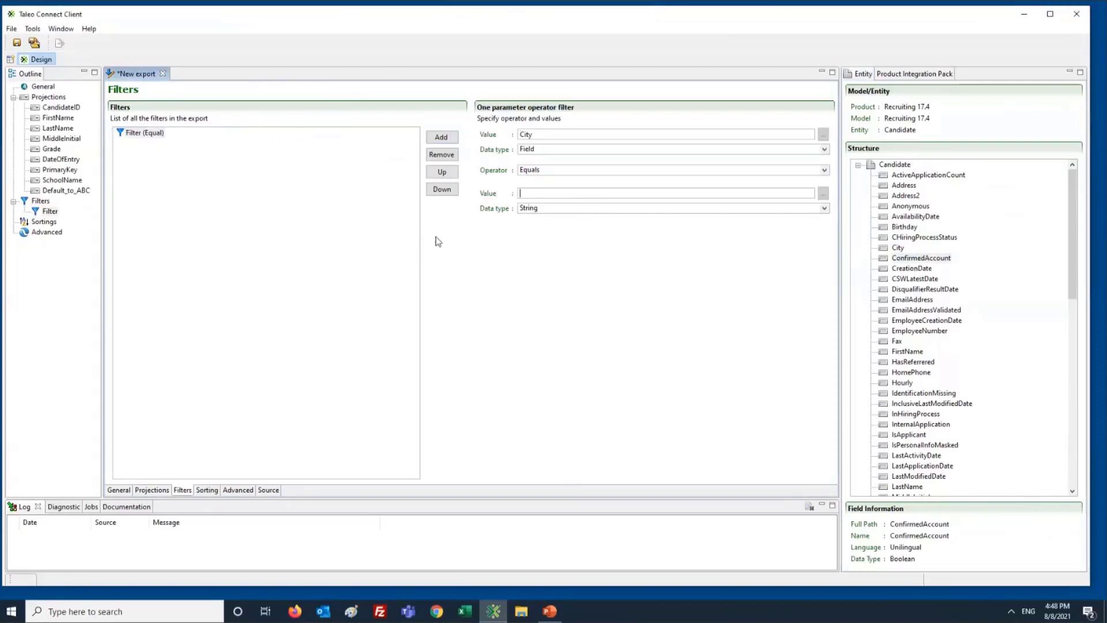
{"action": "left_click", "coordinate": [441, 138]}
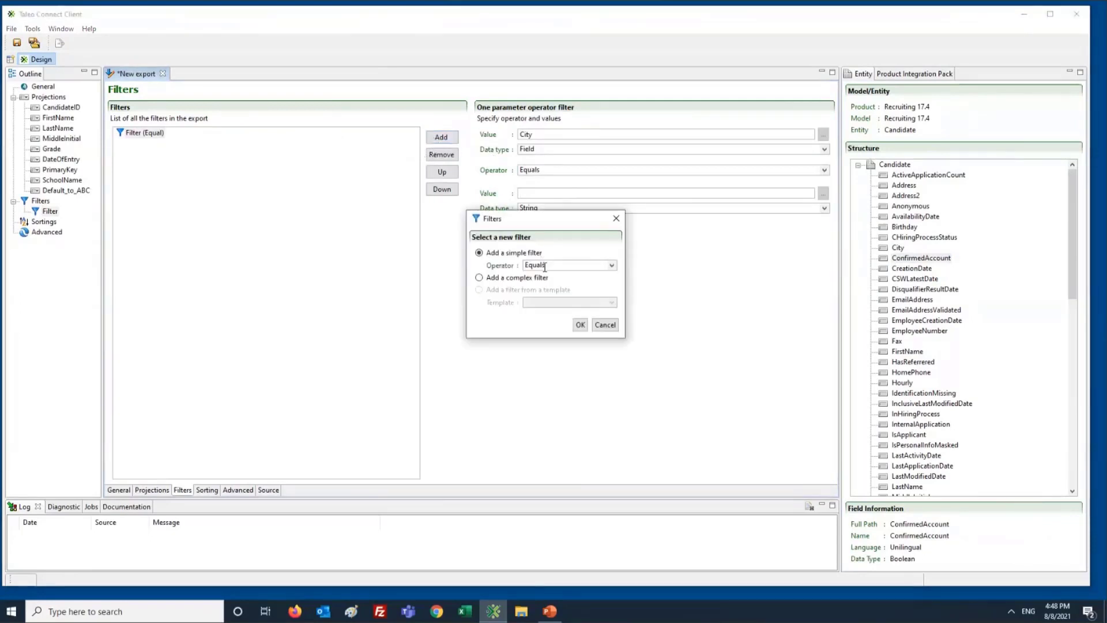
{"action": "left_click", "coordinate": [578, 267]}
{"action": "left_click", "coordinate": [542, 275]}
{"action": "left_click", "coordinate": [606, 326]}
Add a simple filter with the Between operator to the export
{"action": "left_click", "coordinate": [439, 137]}
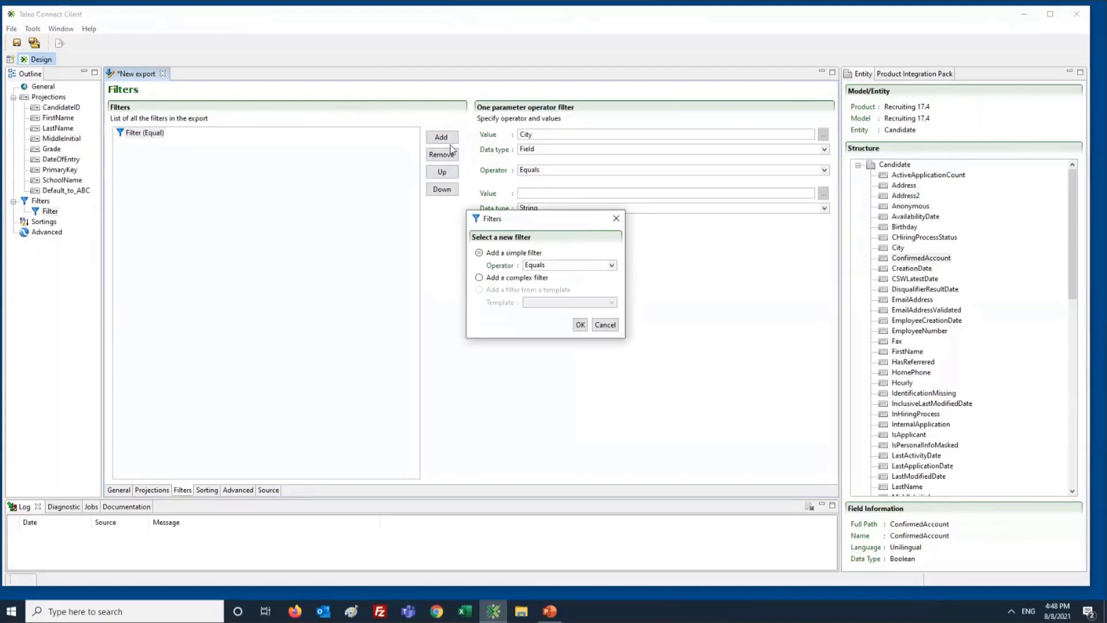
{"action": "left_click", "coordinate": [554, 265]}
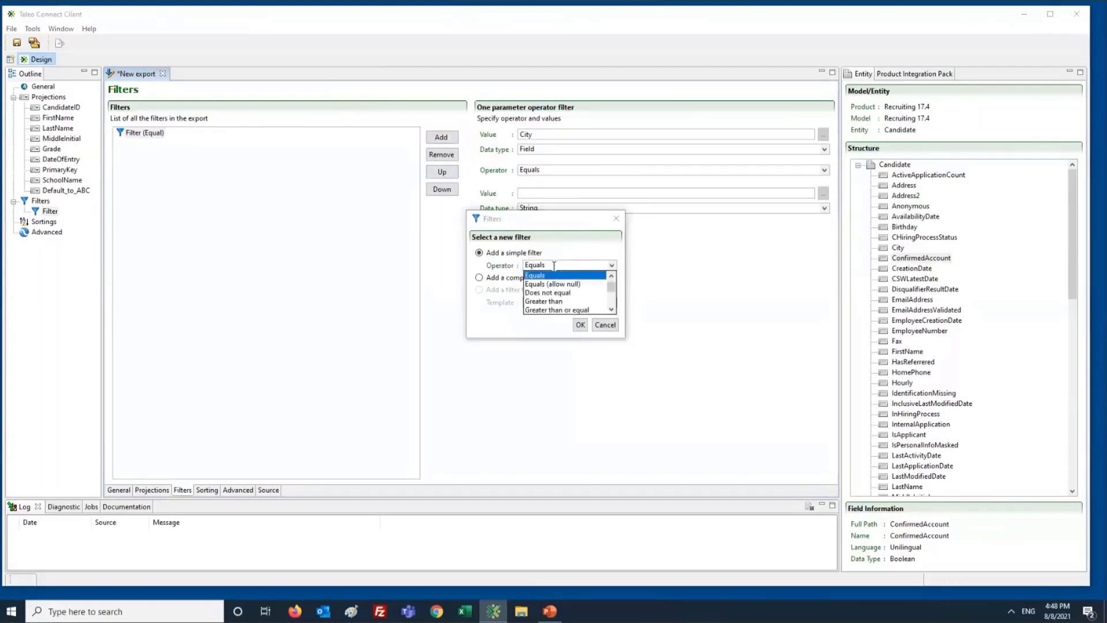
{"action": "scroll", "coordinate": [542, 289], "scroll_direction": "up", "scroll_amount": 1}
{"action": "left_click", "coordinate": [539, 275]}
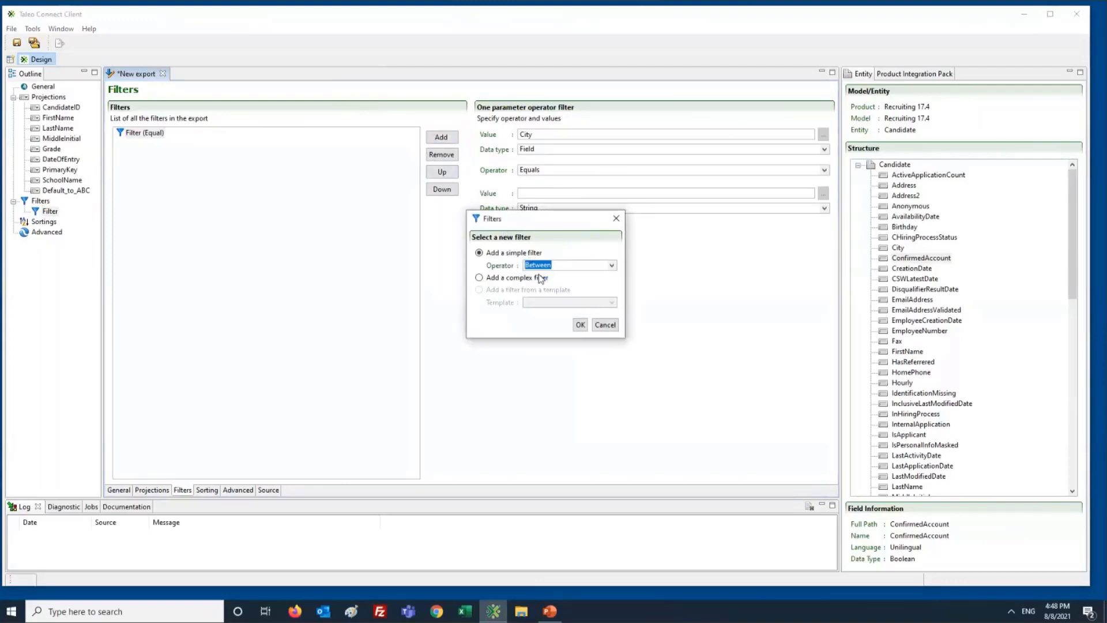
{"action": "left_click", "coordinate": [580, 325]}
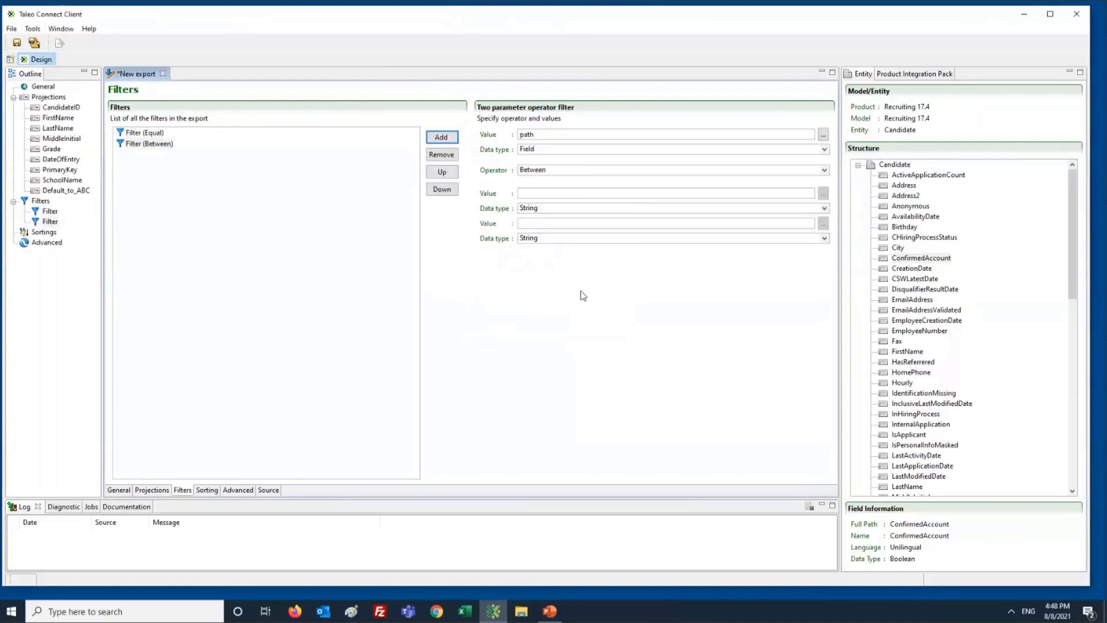
{"action": "left_click", "coordinate": [537, 193]}
Add a filter on the Candidate entity's CreationDate field and look through its operators, keeping Equals
{"action": "left_click_drag", "start_coordinate": [912, 269], "coordinate": [144, 167]}
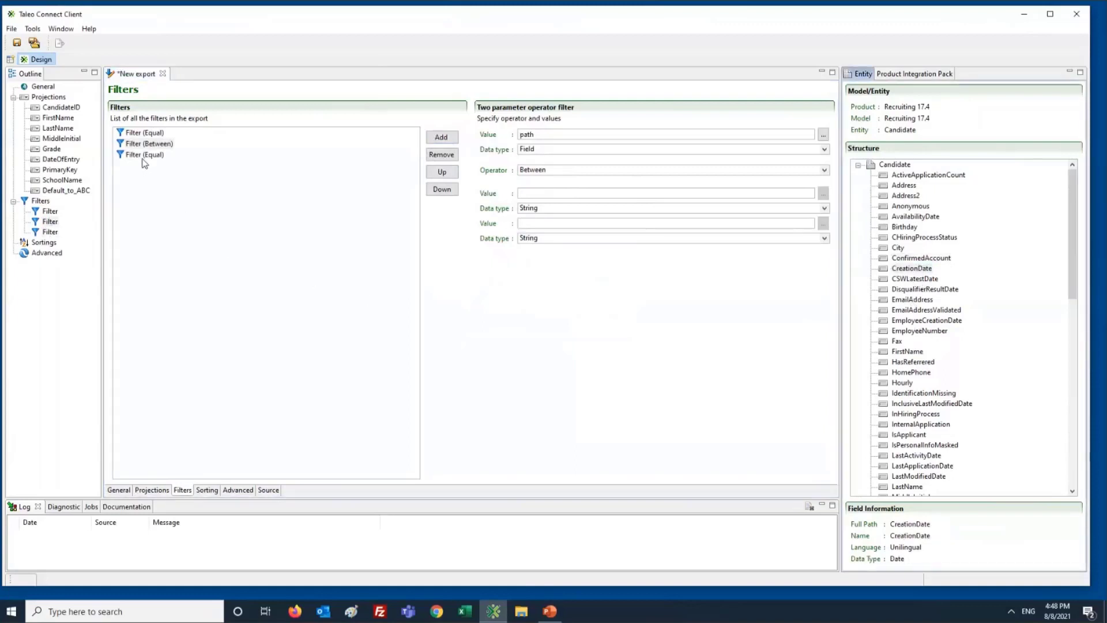
{"action": "left_click", "coordinate": [145, 157]}
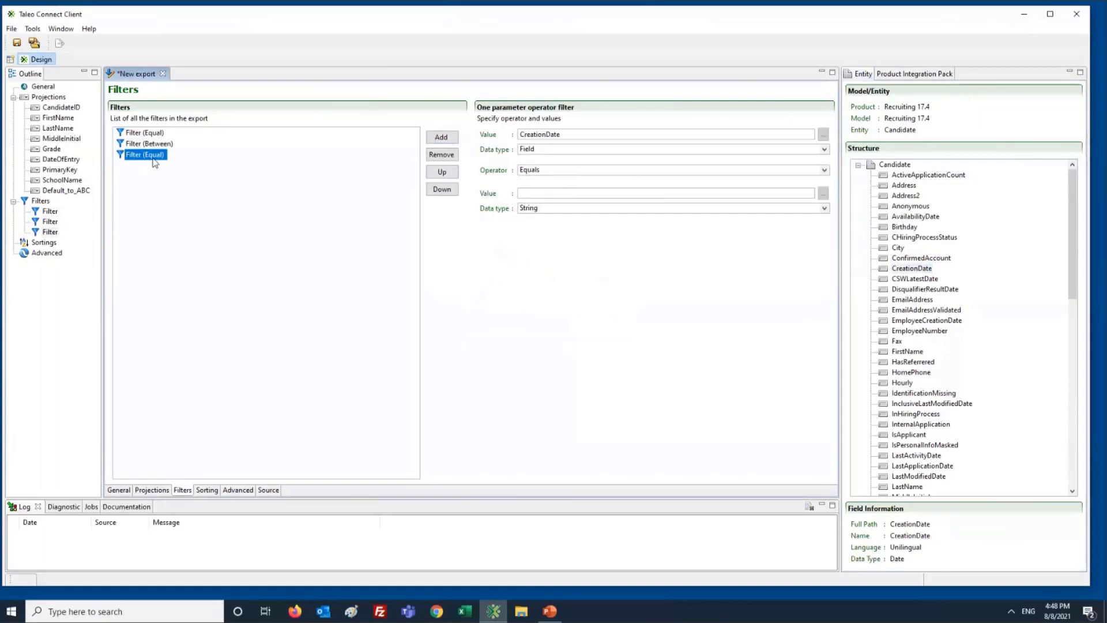
{"action": "left_click", "coordinate": [551, 169]}
{"action": "scroll", "coordinate": [554, 199], "scroll_direction": "down", "scroll_amount": 2}
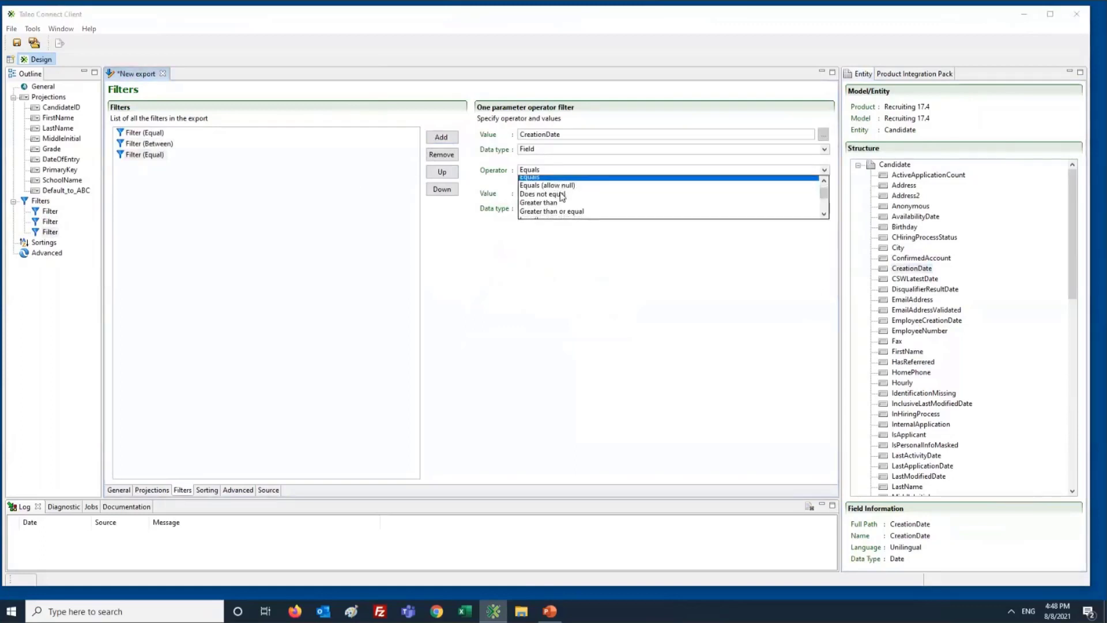
{"action": "scroll", "coordinate": [547, 194], "scroll_direction": "up", "scroll_amount": 2}
{"action": "left_click", "coordinate": [500, 204]}
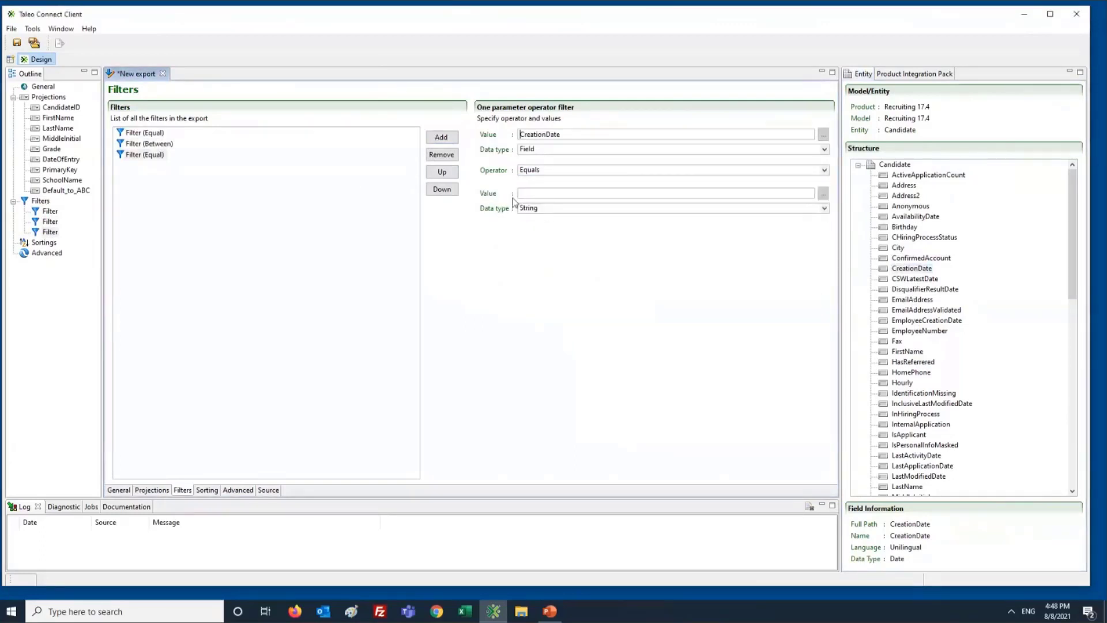
{"action": "left_click", "coordinate": [926, 269]}
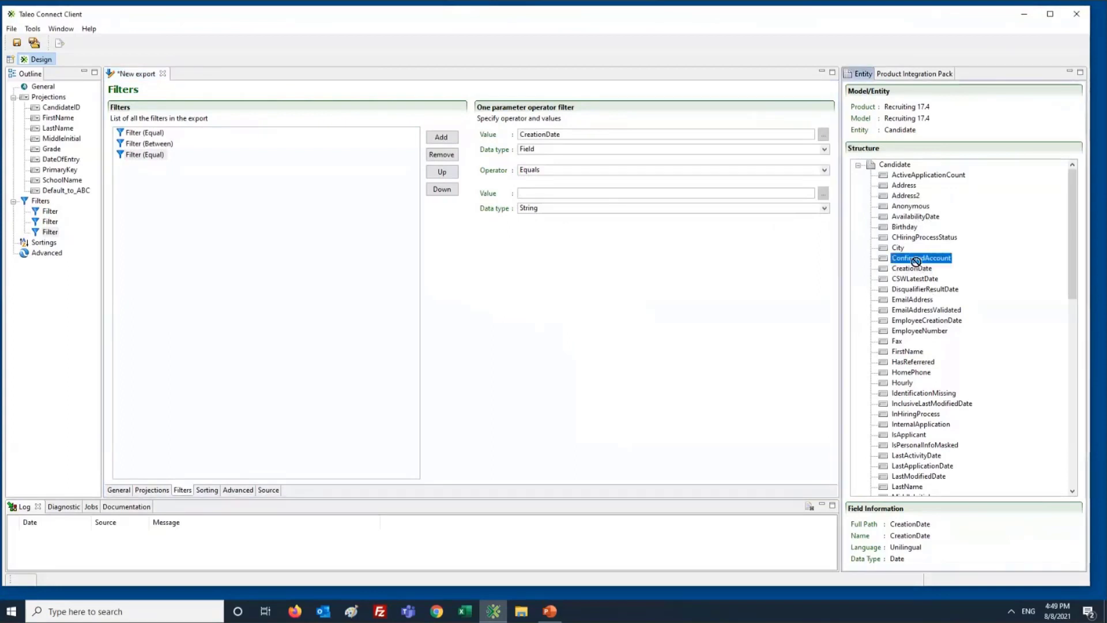
{"action": "left_click", "coordinate": [541, 194]}
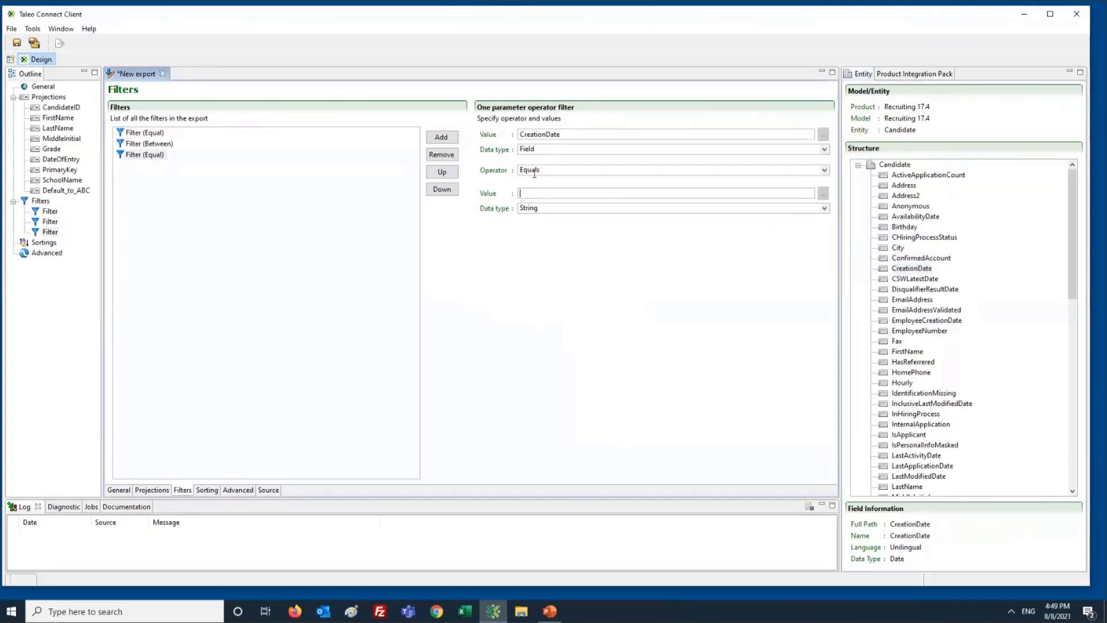
{"action": "left_click", "coordinate": [497, 199]}
Remove the City, Between and CreationDate filters from the export's filter list
{"action": "left_click", "coordinate": [151, 156]}
{"action": "left_click", "coordinate": [137, 133]}
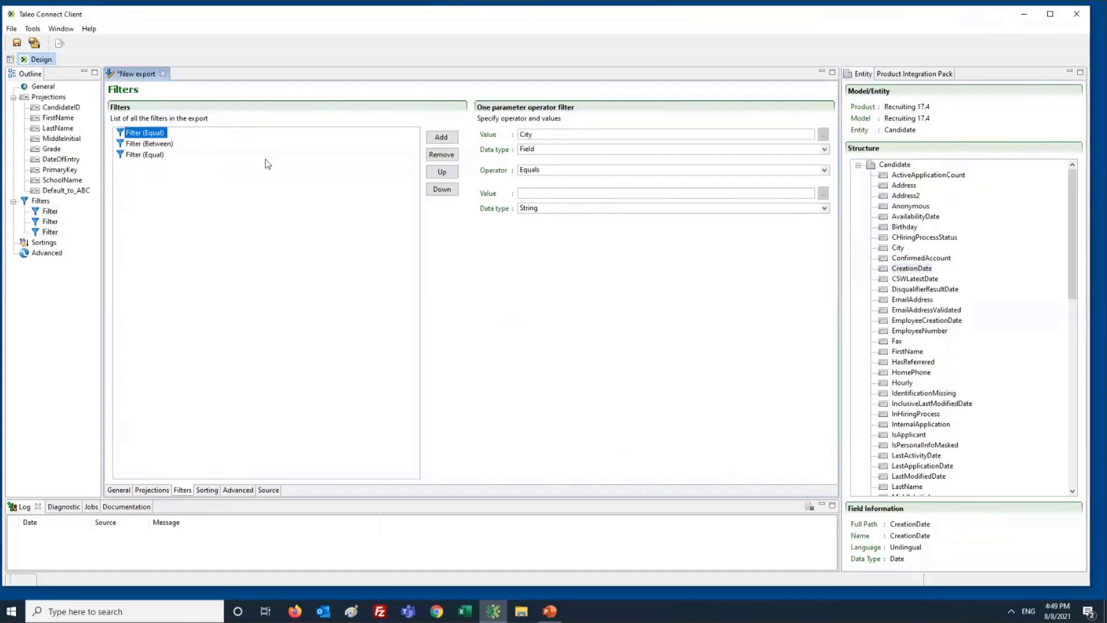
{"action": "left_click", "coordinate": [438, 155]}
{"action": "left_click", "coordinate": [438, 156]}
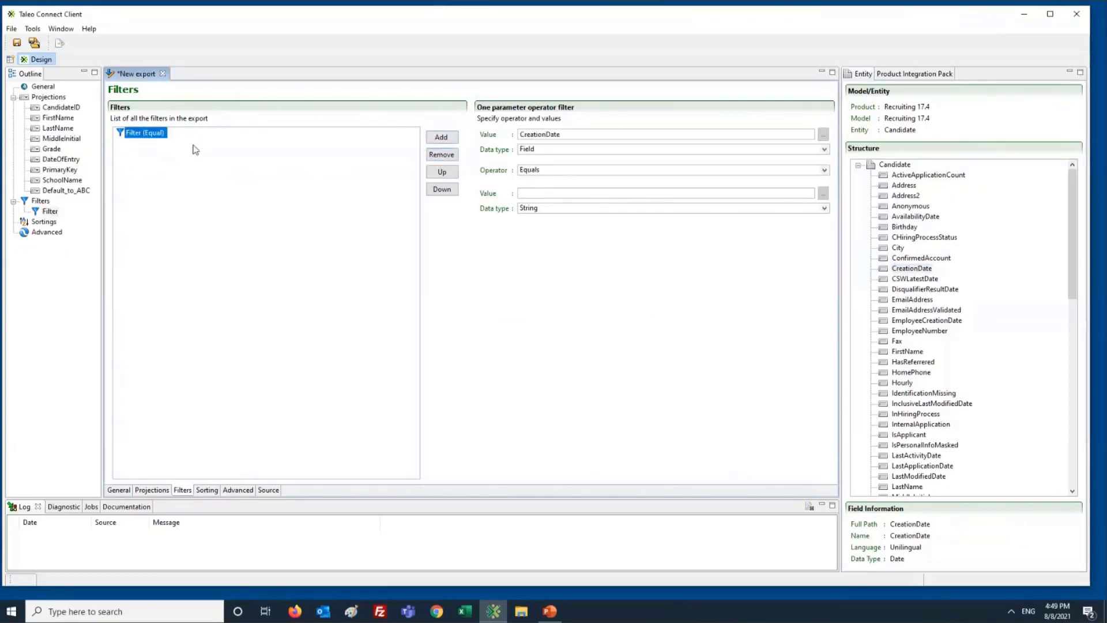
{"action": "left_click", "coordinate": [440, 155]}
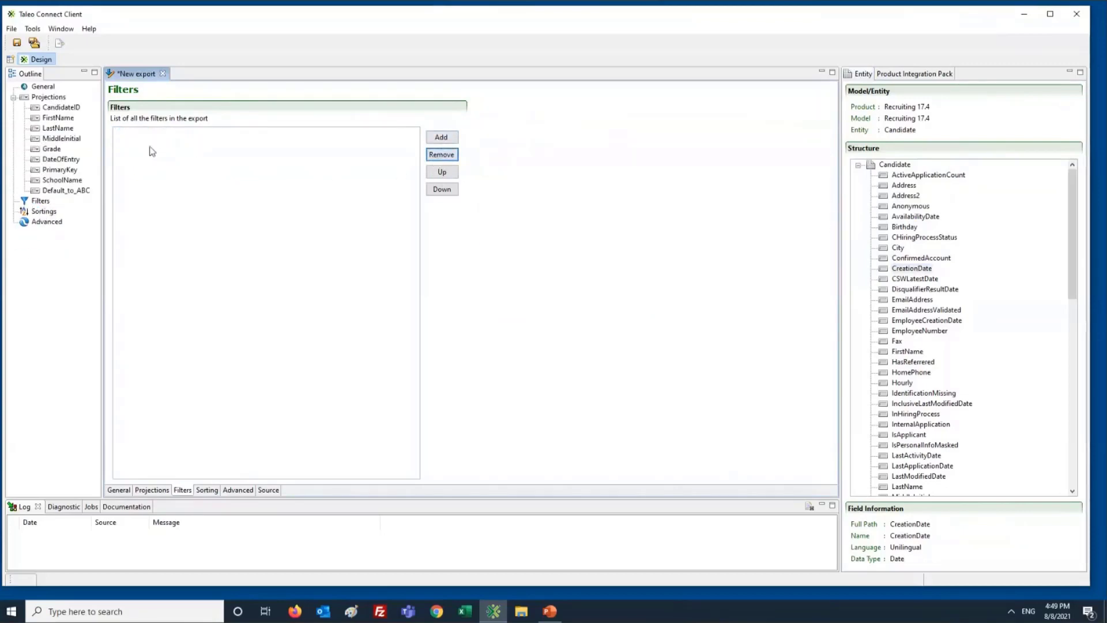
Add a simple filter with the Last Run Date operator and set its value to the CreationDate field
{"action": "left_click", "coordinate": [439, 138]}
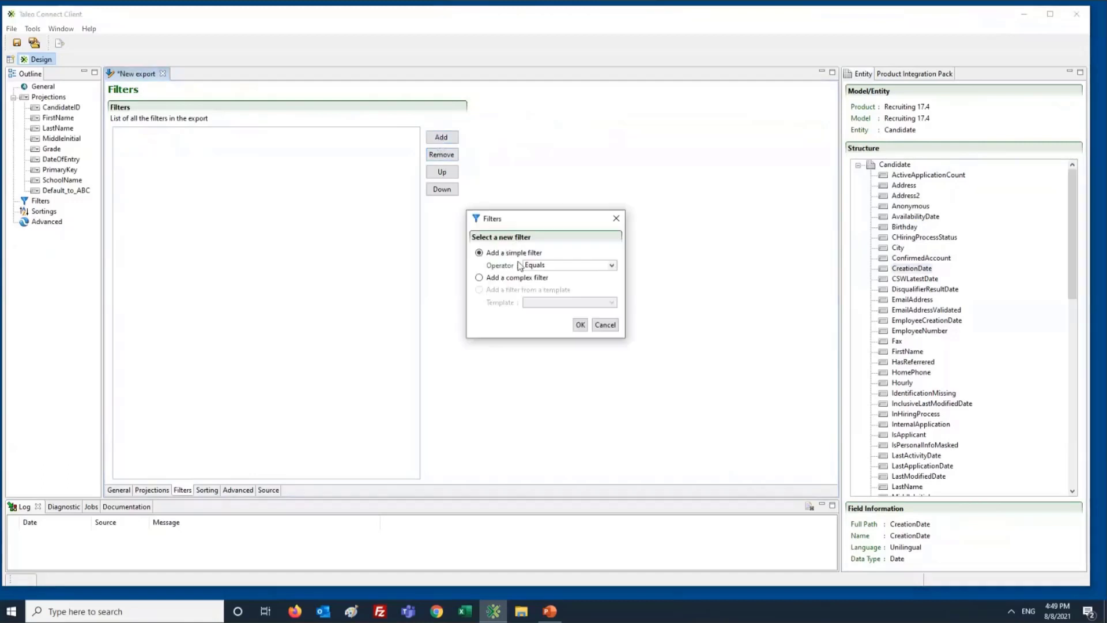
{"action": "left_click", "coordinate": [557, 266]}
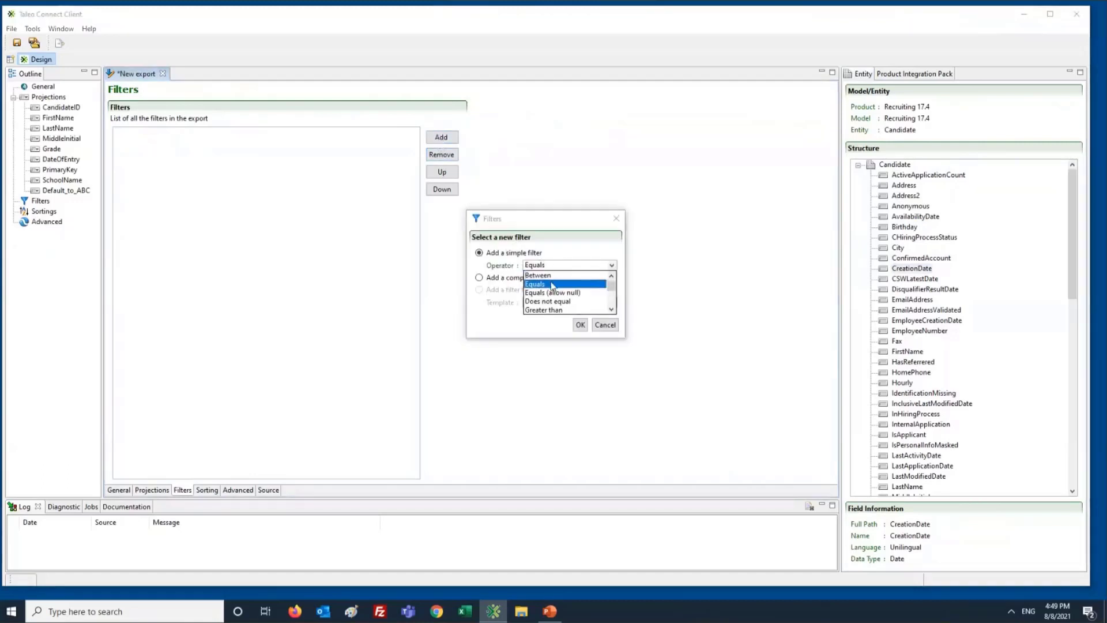
{"action": "scroll", "coordinate": [559, 288], "scroll_direction": "down", "scroll_amount": 5}
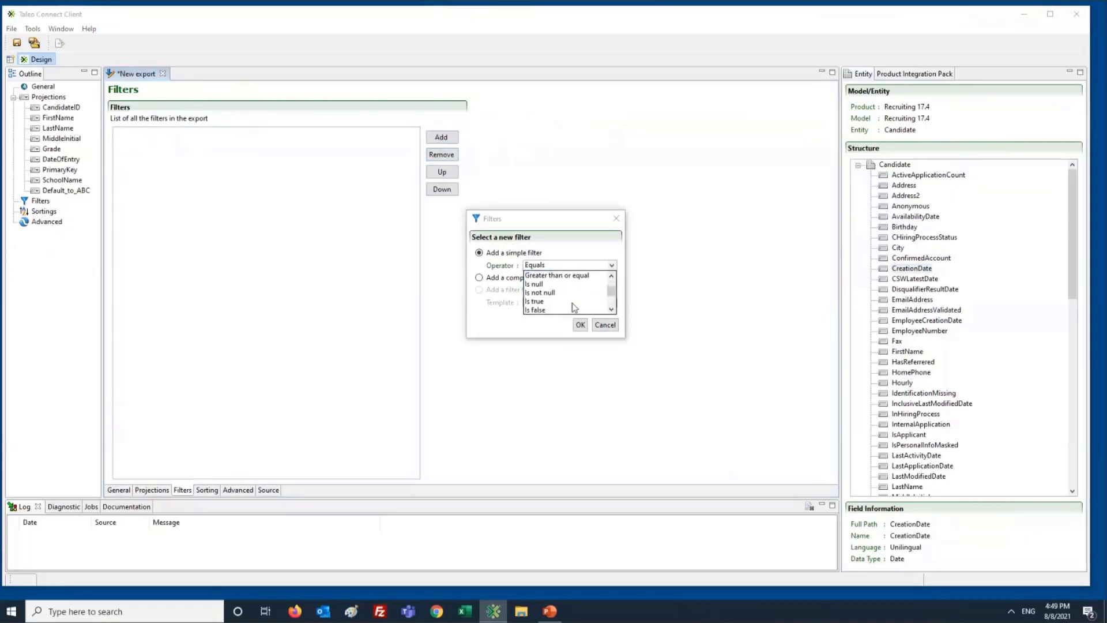
{"action": "scroll", "coordinate": [571, 303], "scroll_direction": "down", "scroll_amount": 4}
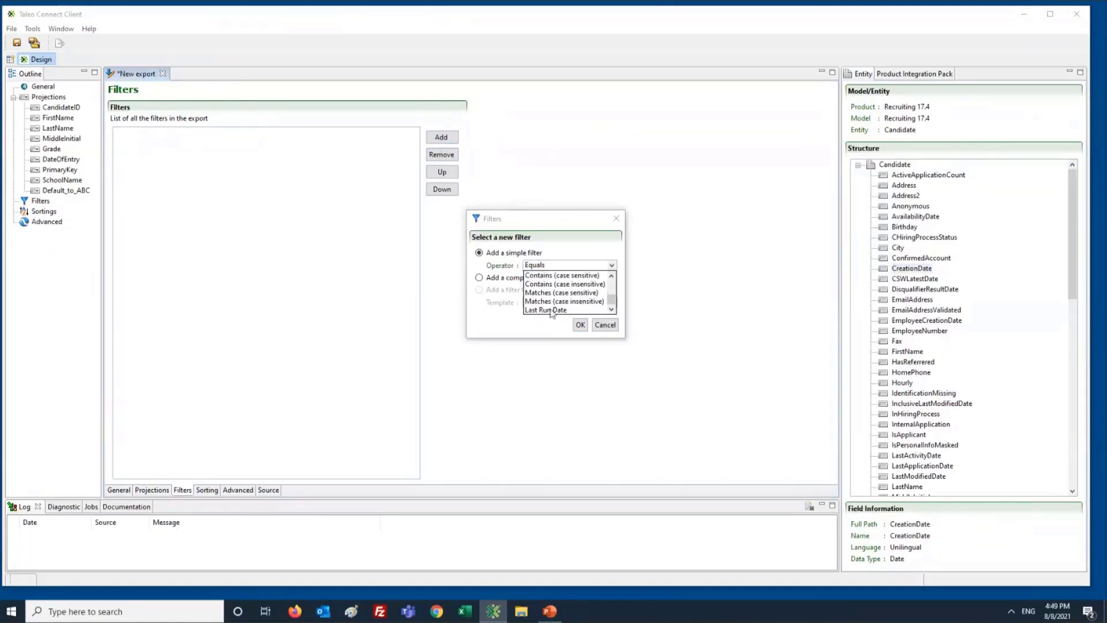
{"action": "left_click", "coordinate": [545, 289]}
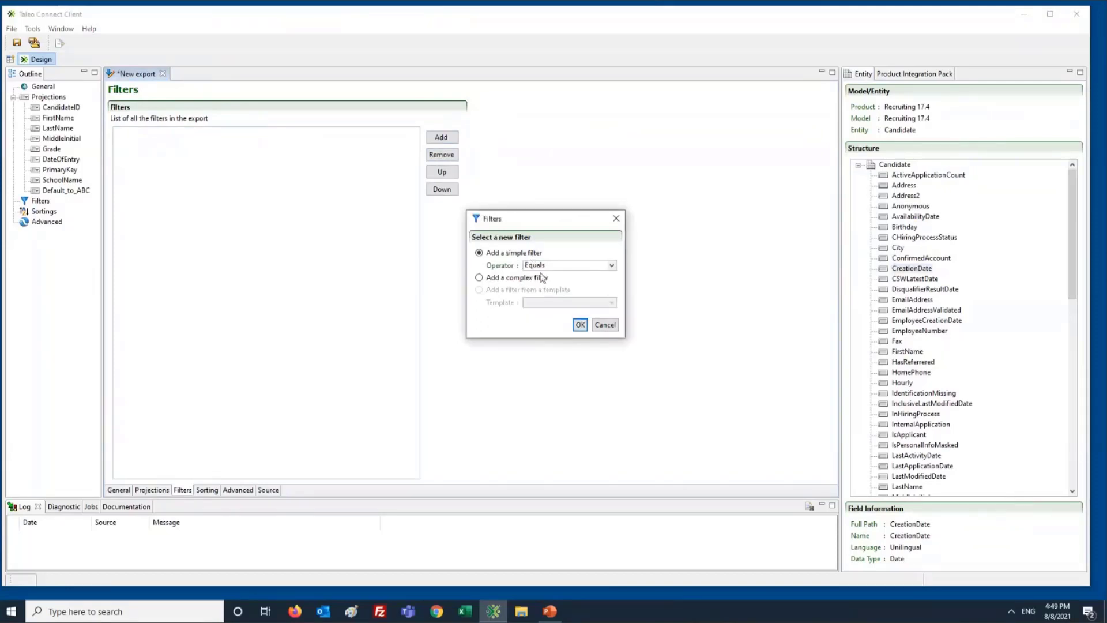
{"action": "left_click", "coordinate": [543, 265]}
{"action": "scroll", "coordinate": [570, 306], "scroll_direction": "down", "scroll_amount": 2}
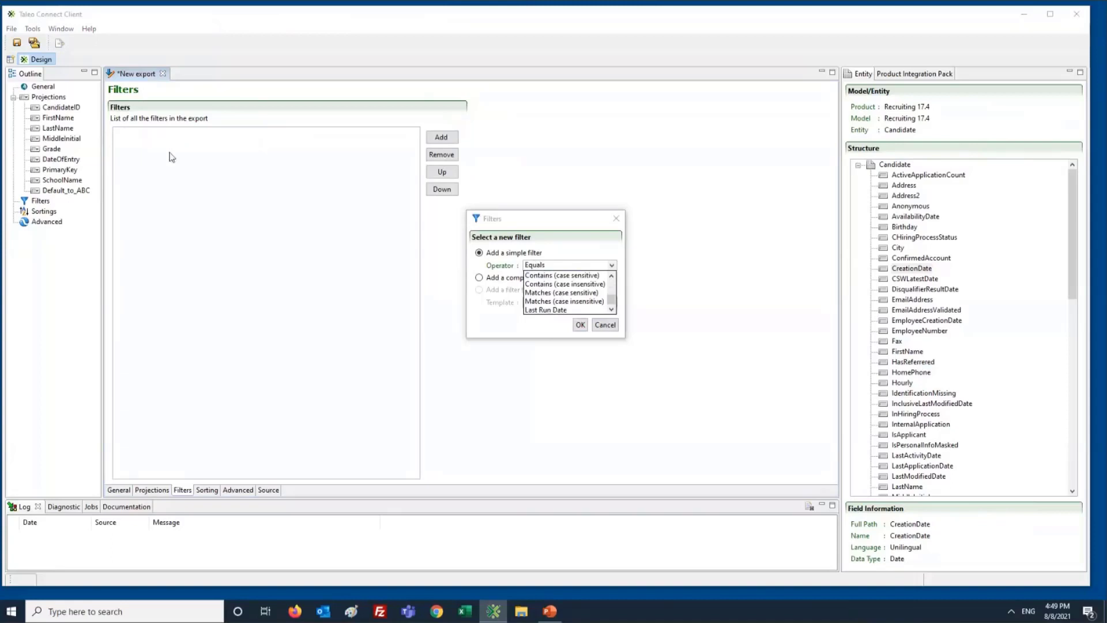
{"action": "left_click", "coordinate": [553, 320]}
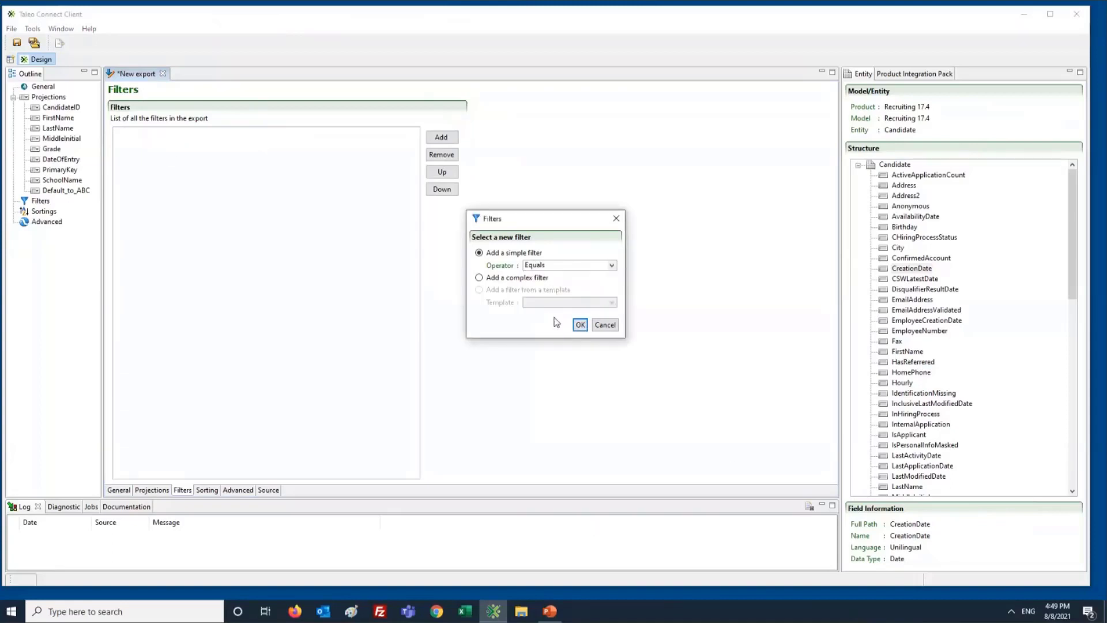
{"action": "left_click", "coordinate": [542, 267]}
{"action": "scroll", "coordinate": [549, 323], "scroll_direction": "down", "scroll_amount": 3}
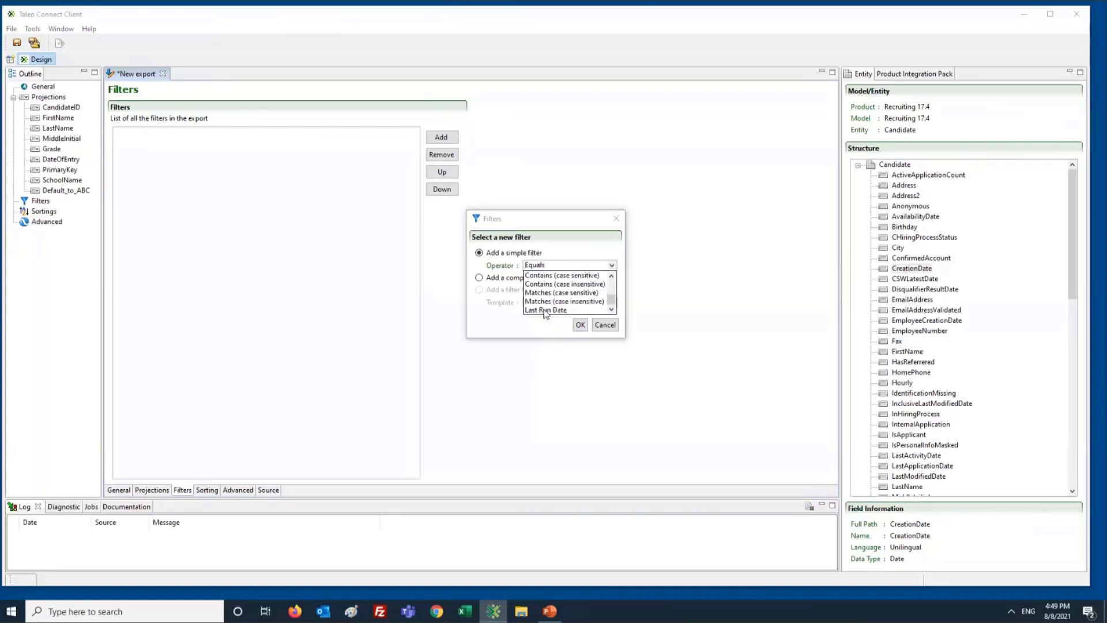
{"action": "left_click", "coordinate": [545, 310]}
{"action": "left_click", "coordinate": [580, 324]}
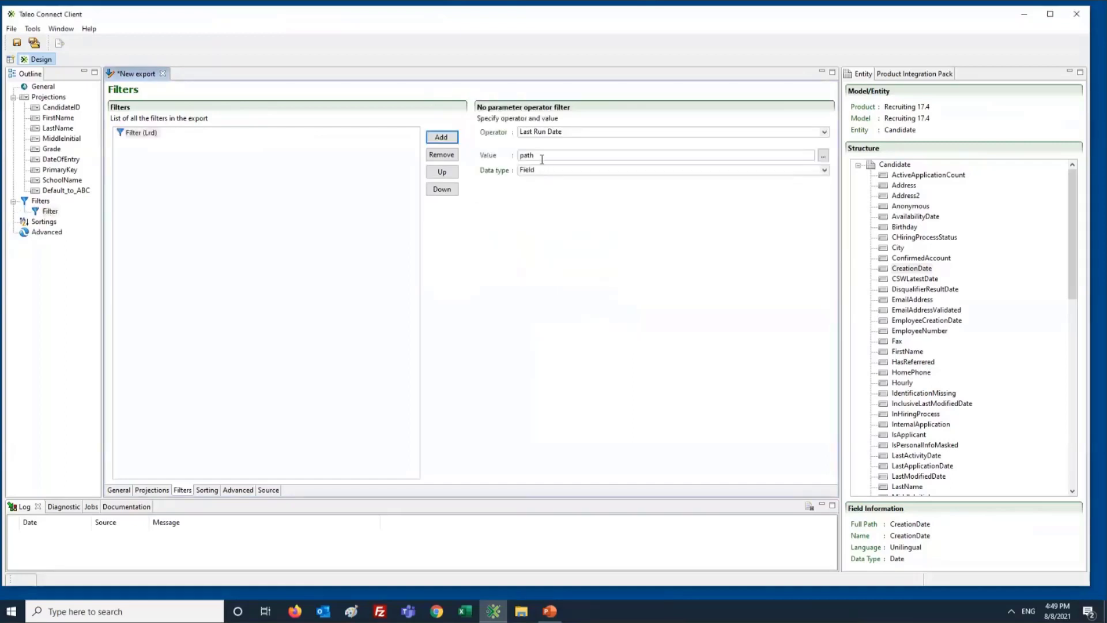
{"action": "left_click_drag", "start_coordinate": [908, 268], "coordinate": [569, 155]}
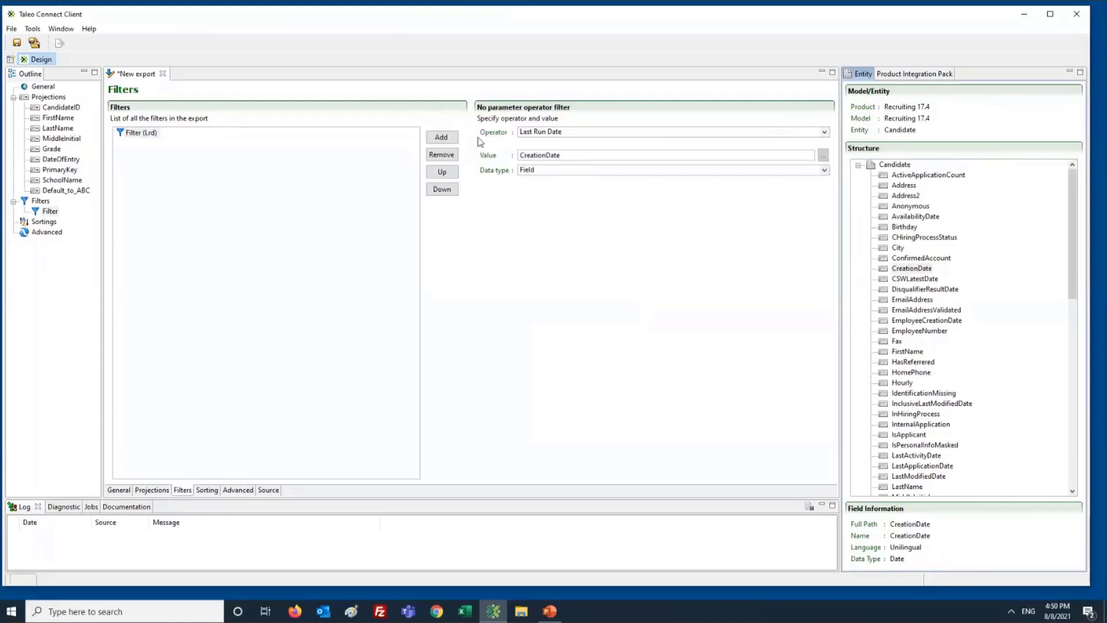
Remove the Last Run Date filter from the export's filter list
{"action": "left_click", "coordinate": [443, 154]}
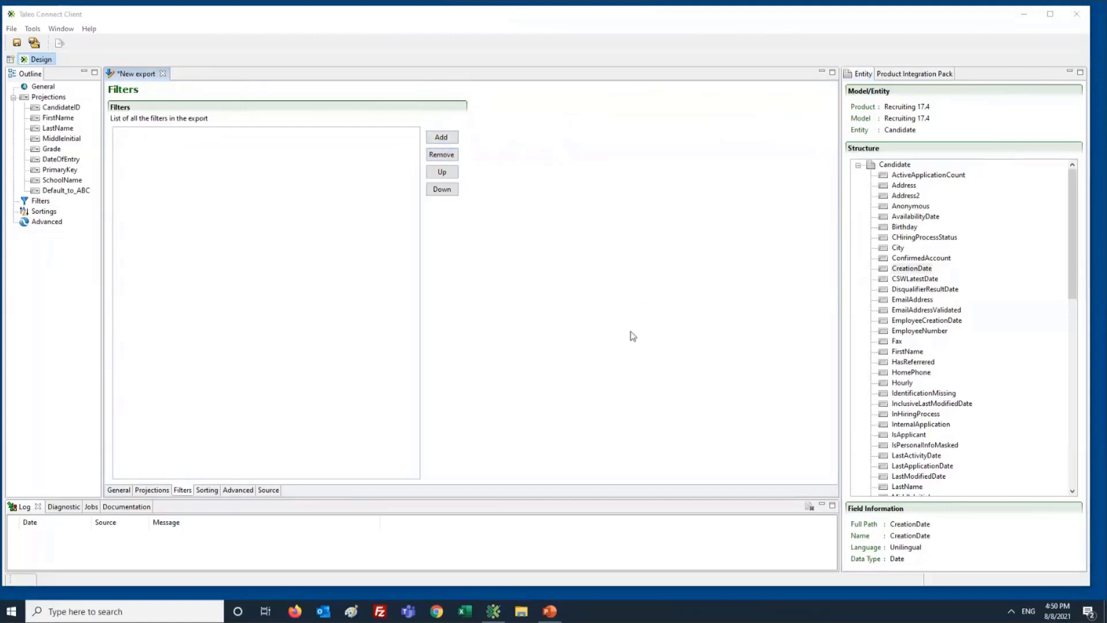
{"action": "left_click", "coordinate": [444, 152]}
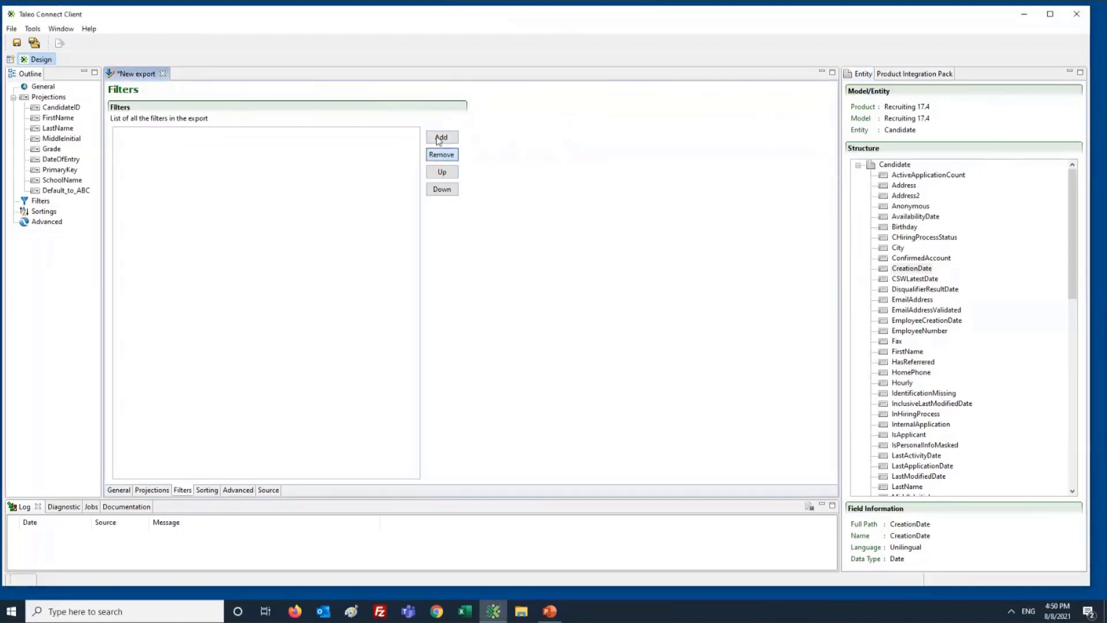
Add a simple filter with the Equals operator to the export
{"action": "left_click", "coordinate": [448, 139]}
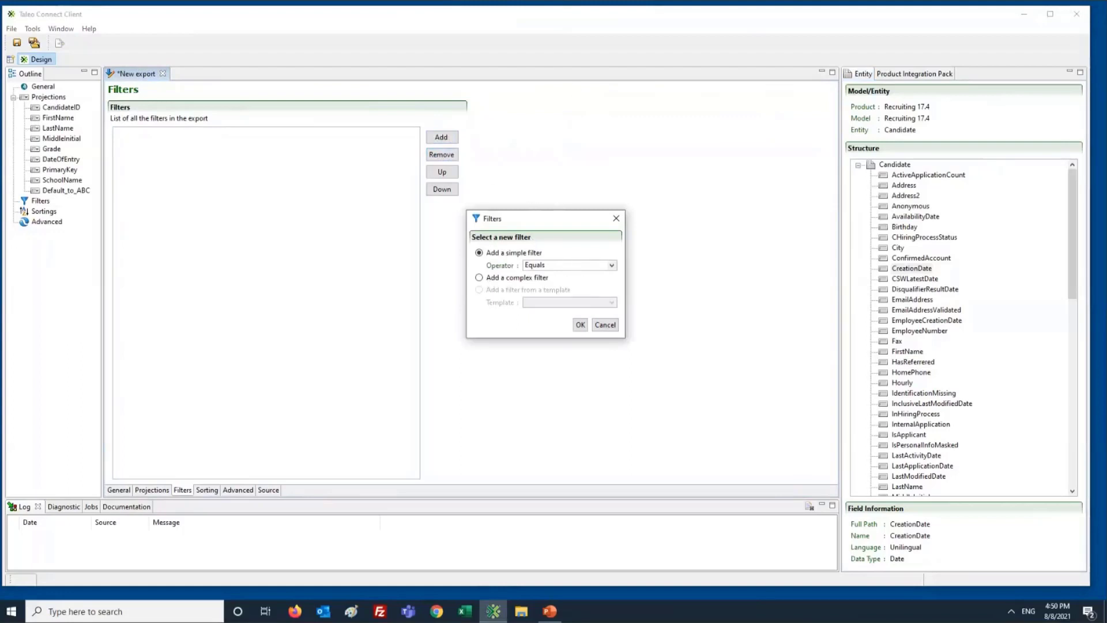
{"action": "left_click", "coordinate": [565, 265]}
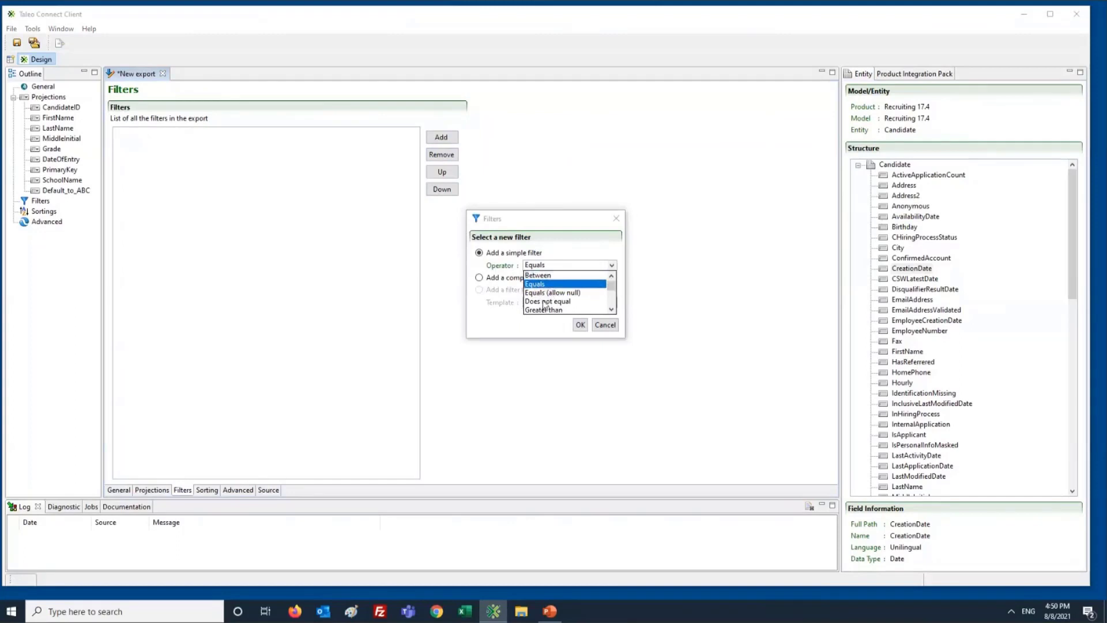
{"action": "left_click", "coordinate": [540, 283]}
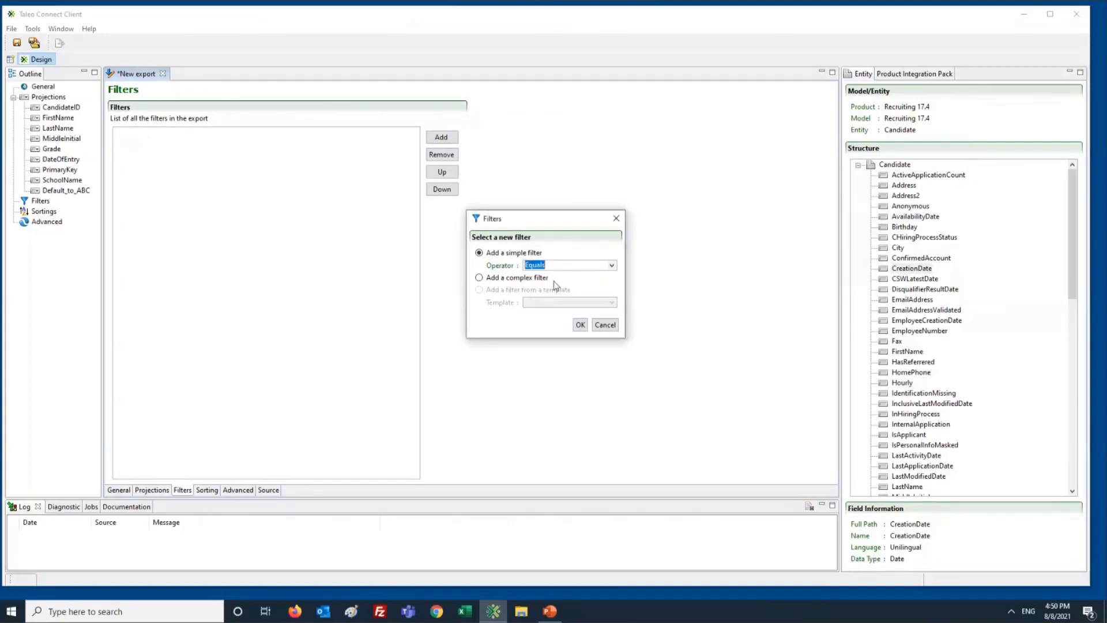
{"action": "left_click", "coordinate": [555, 265]}
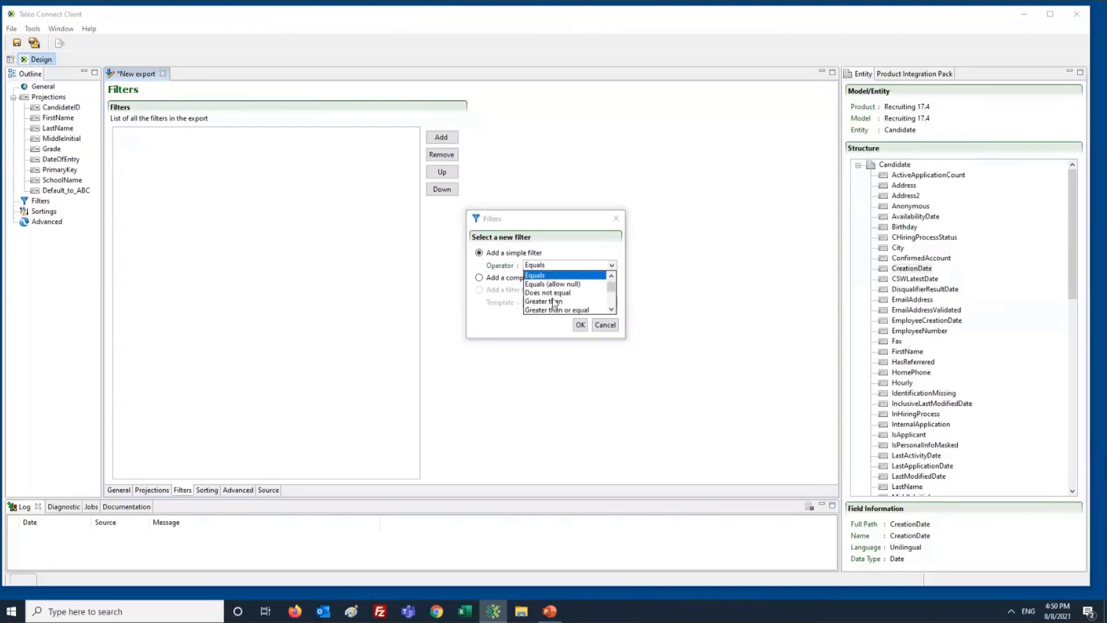
{"action": "left_click", "coordinate": [534, 278]}
{"action": "left_click", "coordinate": [579, 324]}
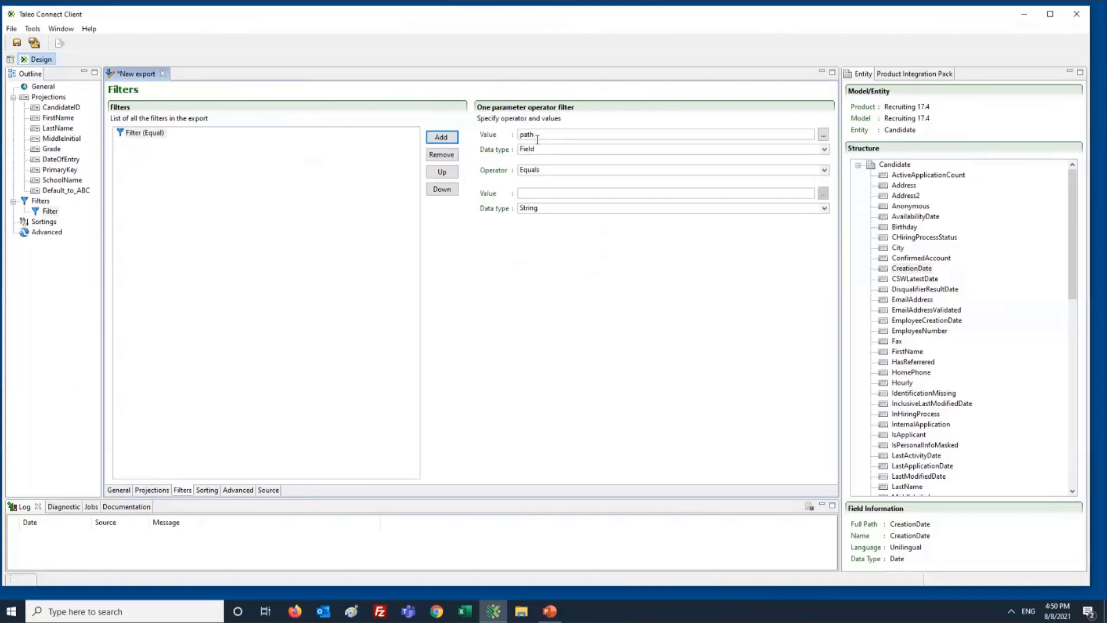
Set the Equals filter's field value to InternalApplication from the Candidate entity and check that field's data type
{"action": "left_click_drag", "start_coordinate": [537, 134], "coordinate": [514, 136]}
{"action": "left_click", "coordinate": [911, 269]}
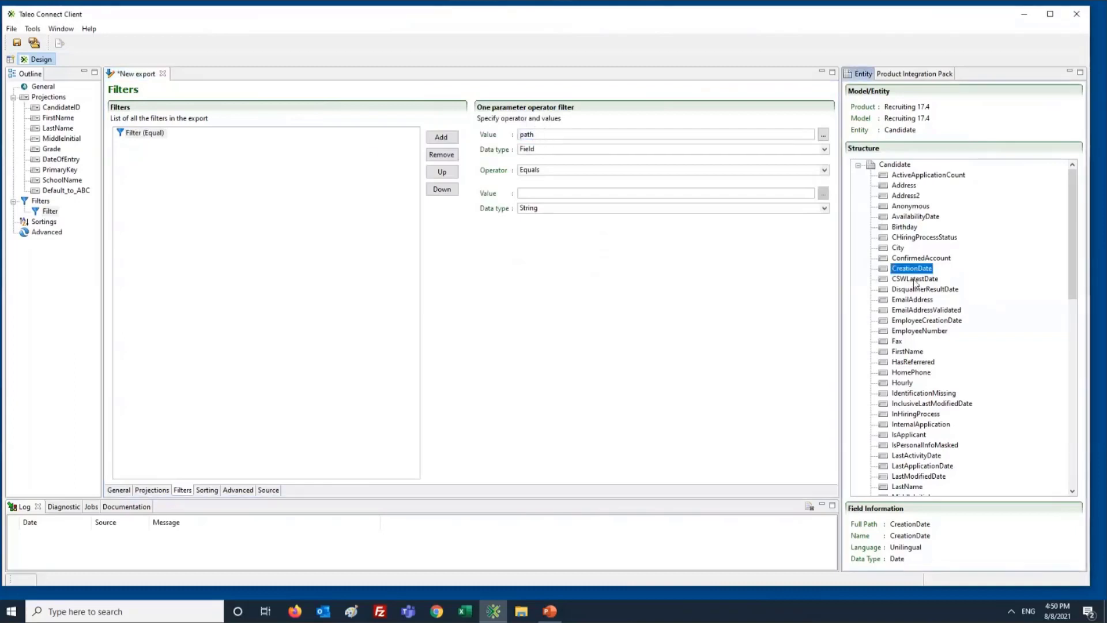
{"action": "scroll", "coordinate": [917, 346], "scroll_direction": "down", "scroll_amount": 2}
{"action": "scroll", "coordinate": [918, 351], "scroll_direction": "down", "scroll_amount": 2}
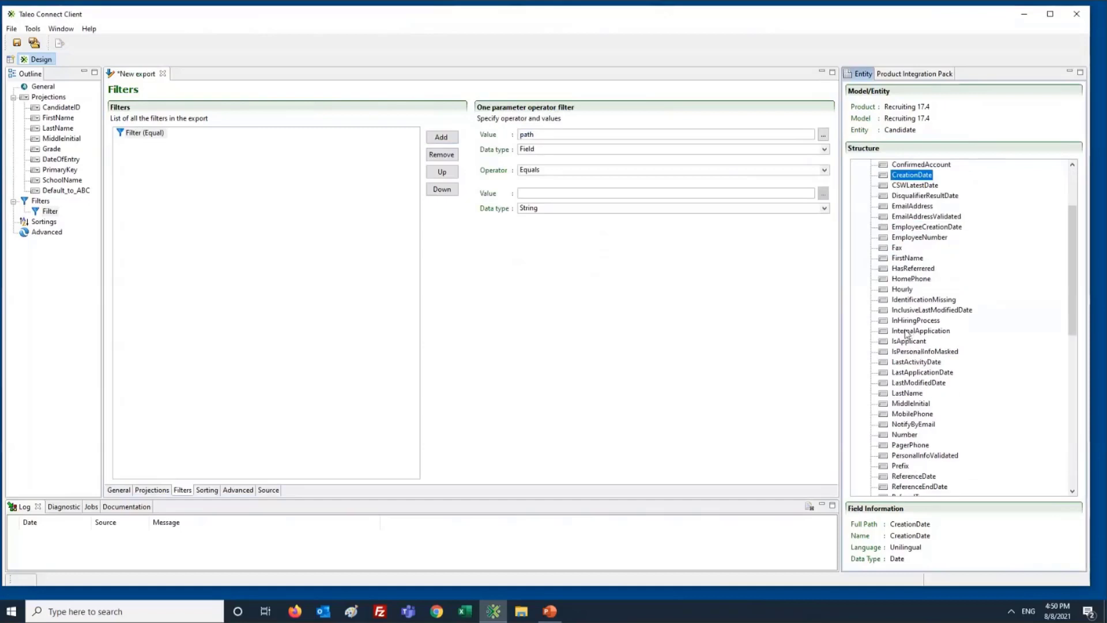
{"action": "left_click_drag", "start_coordinate": [909, 333], "coordinate": [541, 139]}
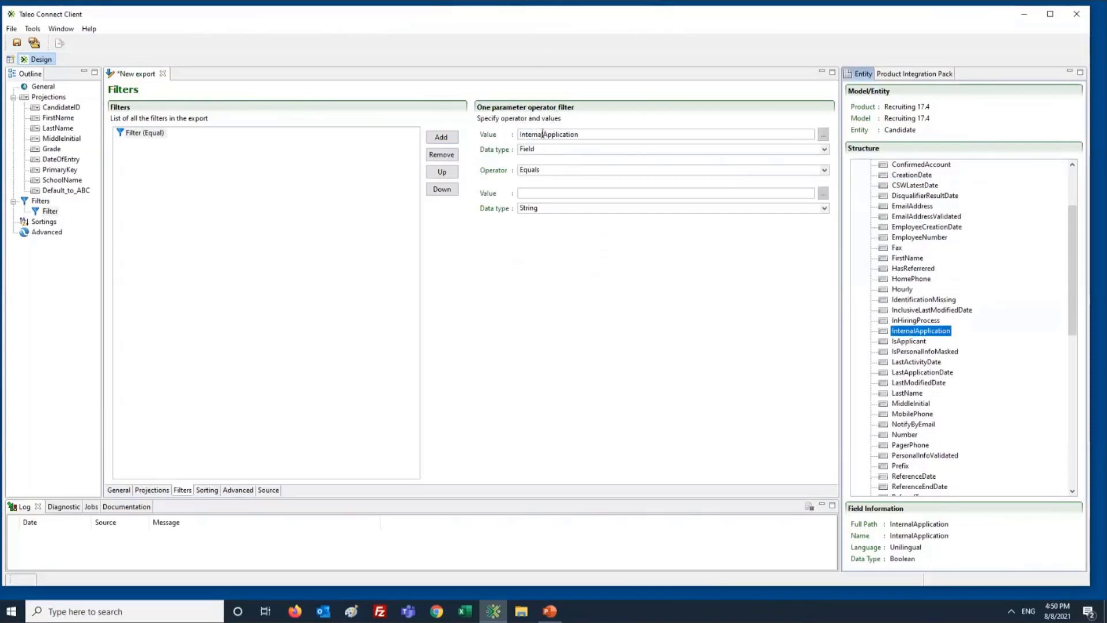
{"action": "left_click_drag", "start_coordinate": [580, 133], "coordinate": [520, 134]}
{"action": "left_click", "coordinate": [588, 134]}
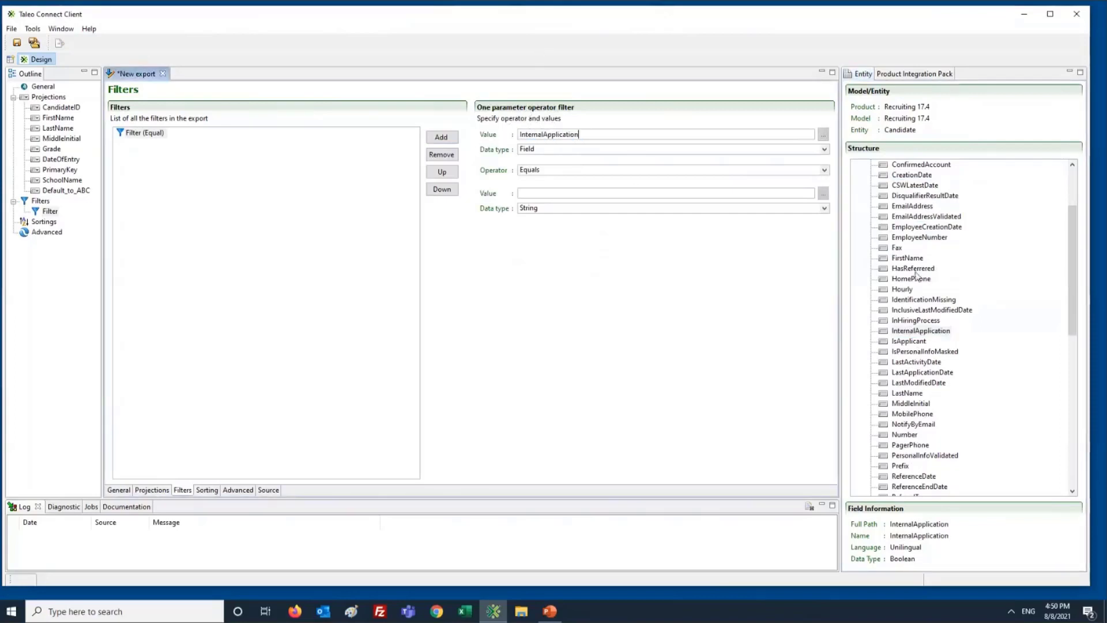
{"action": "left_click", "coordinate": [916, 332]}
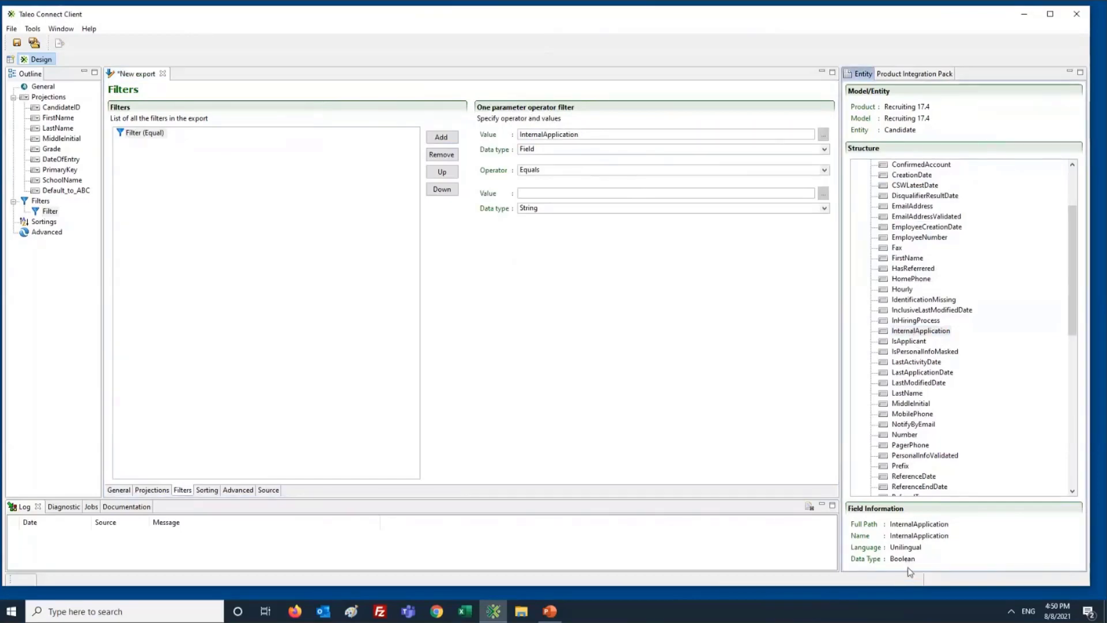
{"action": "left_click_drag", "start_coordinate": [584, 135], "coordinate": [502, 133]}
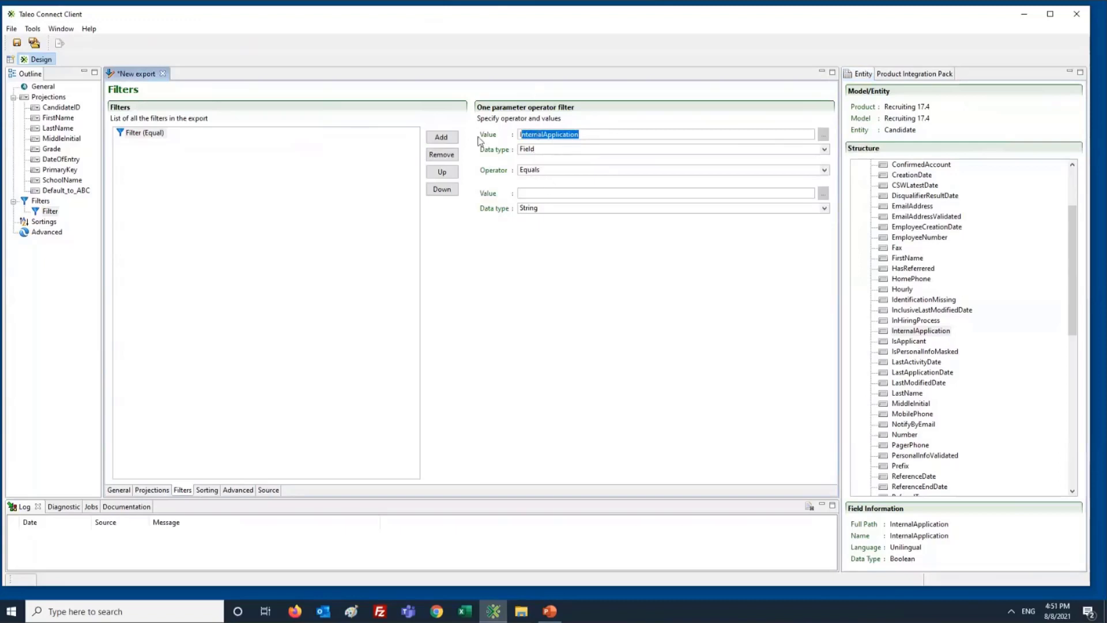
{"action": "left_click", "coordinate": [556, 136]}
Set the InternalApplication filter's comparison data type to Boolean and its comparison value to false
{"action": "left_click", "coordinate": [542, 210]}
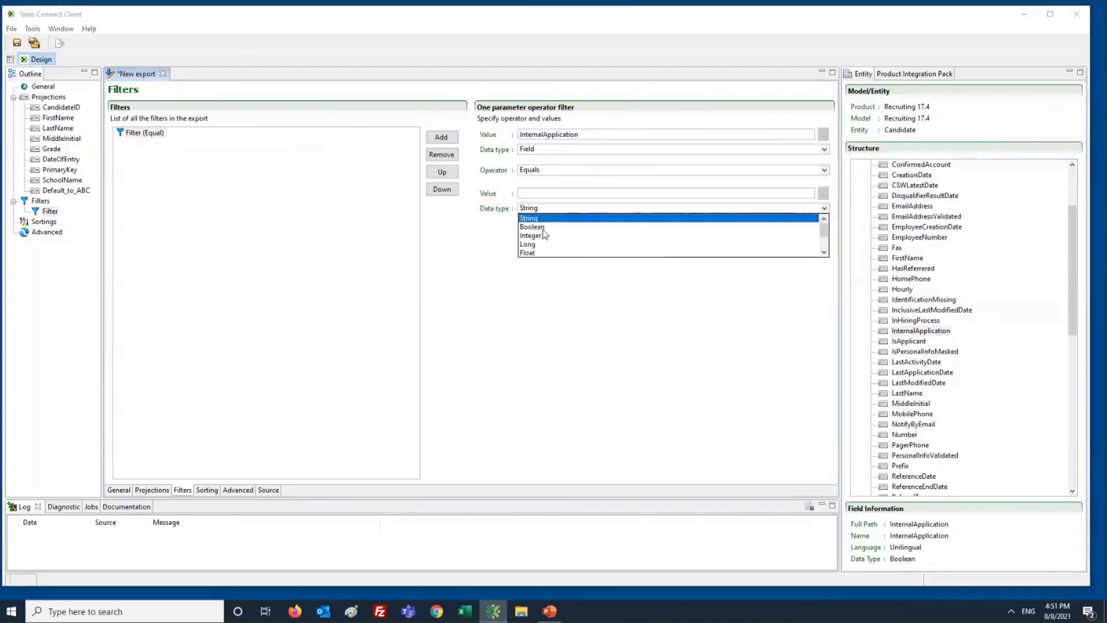
{"action": "left_click", "coordinate": [543, 228]}
{"action": "key", "text": "shift+Tab"}
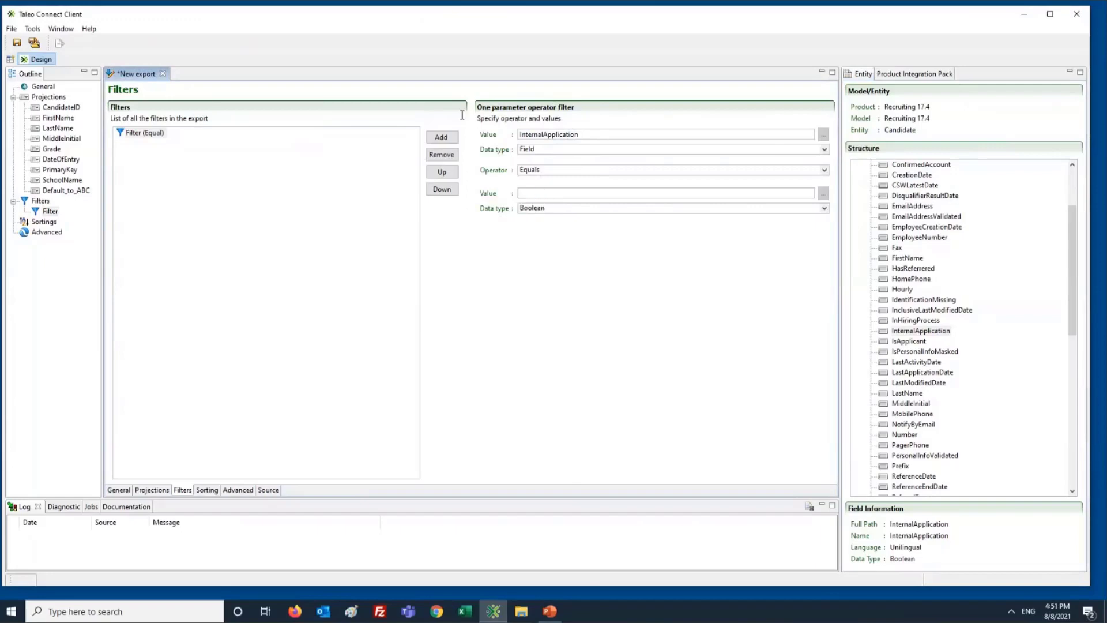
{"action": "type", "text": "true"}
{"action": "key", "text": "BackSpace"}
{"action": "key", "text": "BackSpace"}
{"action": "key", "text": "BackSpace"}
{"action": "type", "text": "fa"}
{"action": "left_click_drag", "start_coordinate": [548, 133], "coordinate": [519, 134]}
{"action": "left_click", "coordinate": [139, 136]}
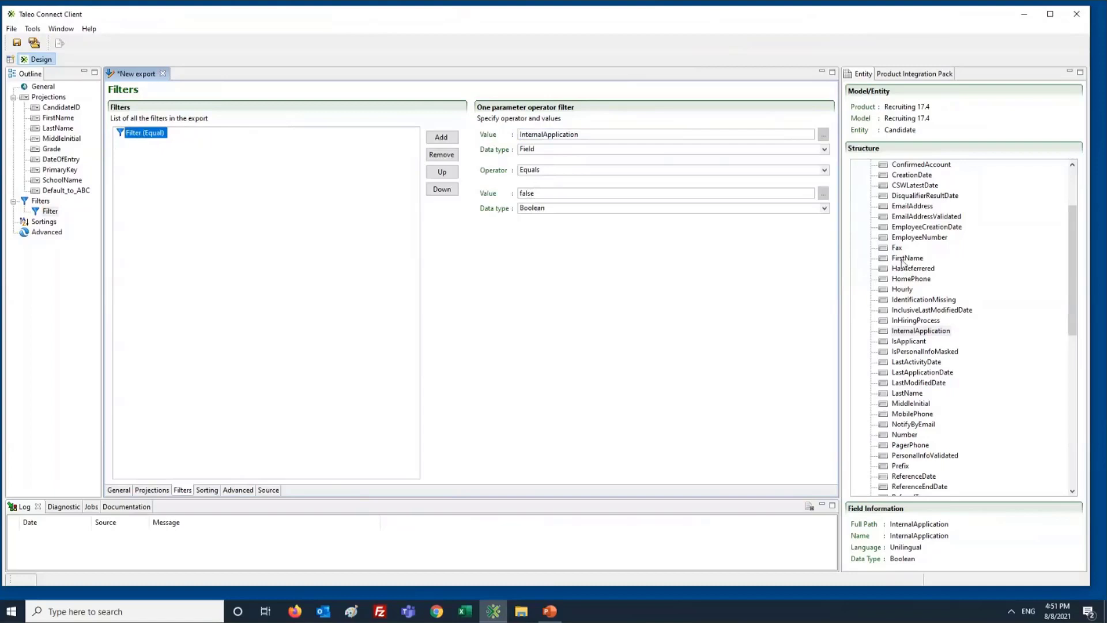
Add a filter on the Candidate entity's FirstName field and enter a first name as its comparison value
{"action": "left_click_drag", "start_coordinate": [904, 258], "coordinate": [217, 209]}
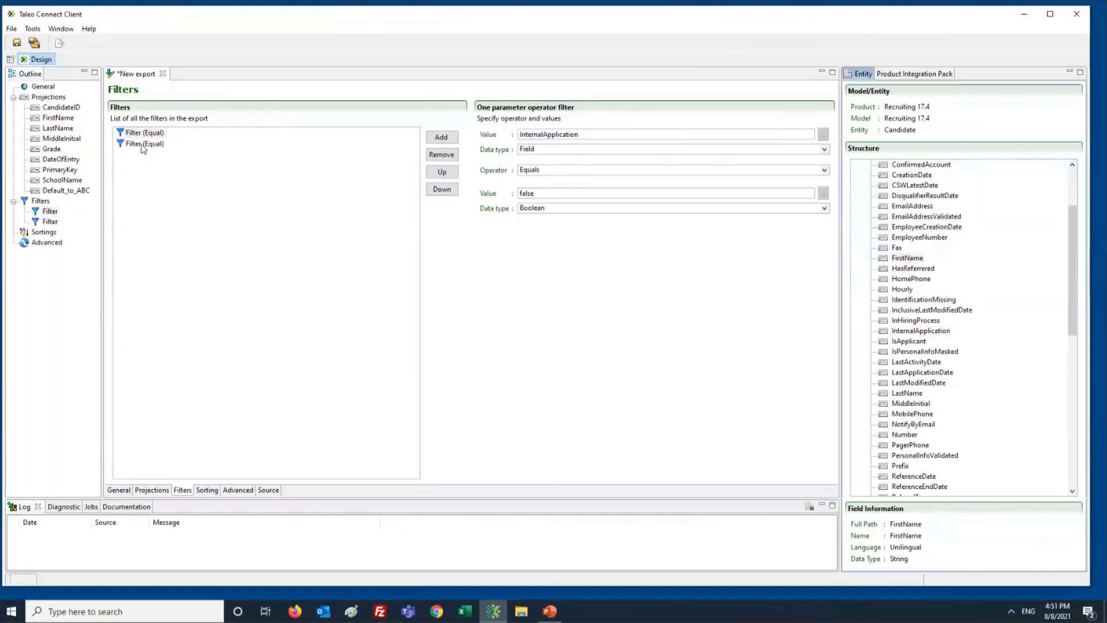
{"action": "left_click", "coordinate": [144, 143]}
{"action": "left_click", "coordinate": [564, 193]}
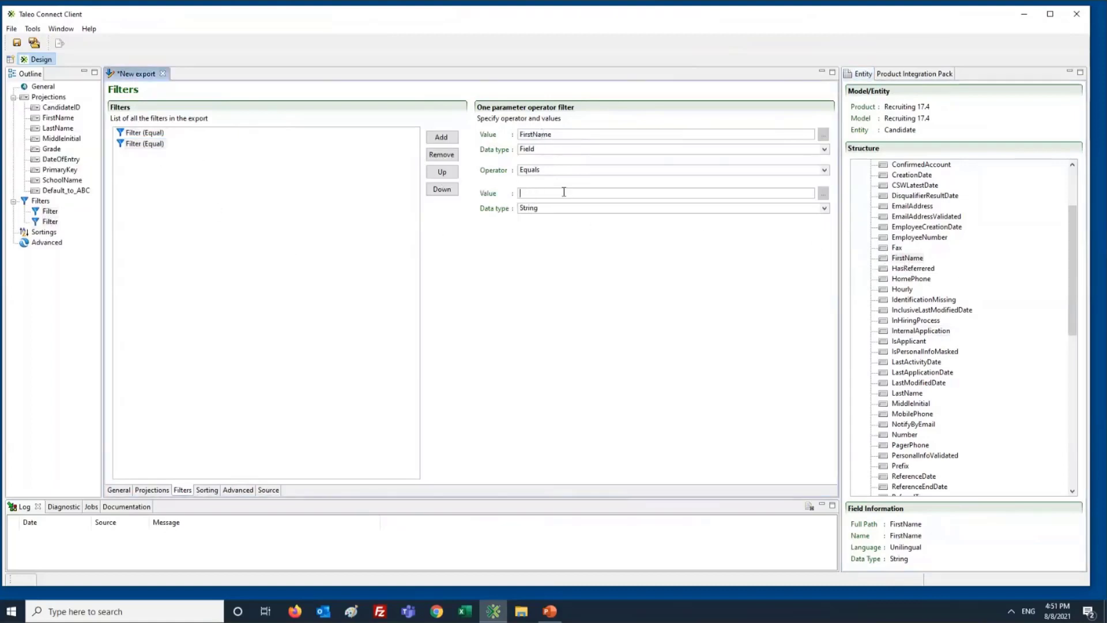
{"action": "type", "text": "John"}
Add a simple filter with the Between operator and set its field value to CreationDate
{"action": "left_click", "coordinate": [441, 137]}
{"action": "left_click", "coordinate": [544, 265]}
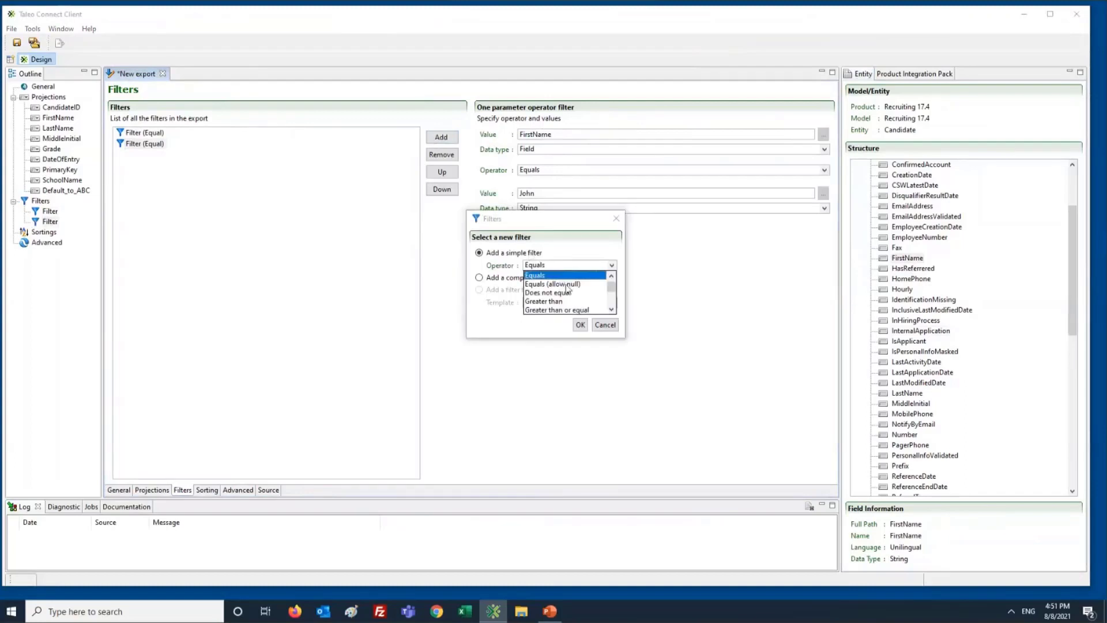
{"action": "scroll", "coordinate": [568, 289], "scroll_direction": "down", "scroll_amount": 2}
{"action": "left_click", "coordinate": [544, 284]}
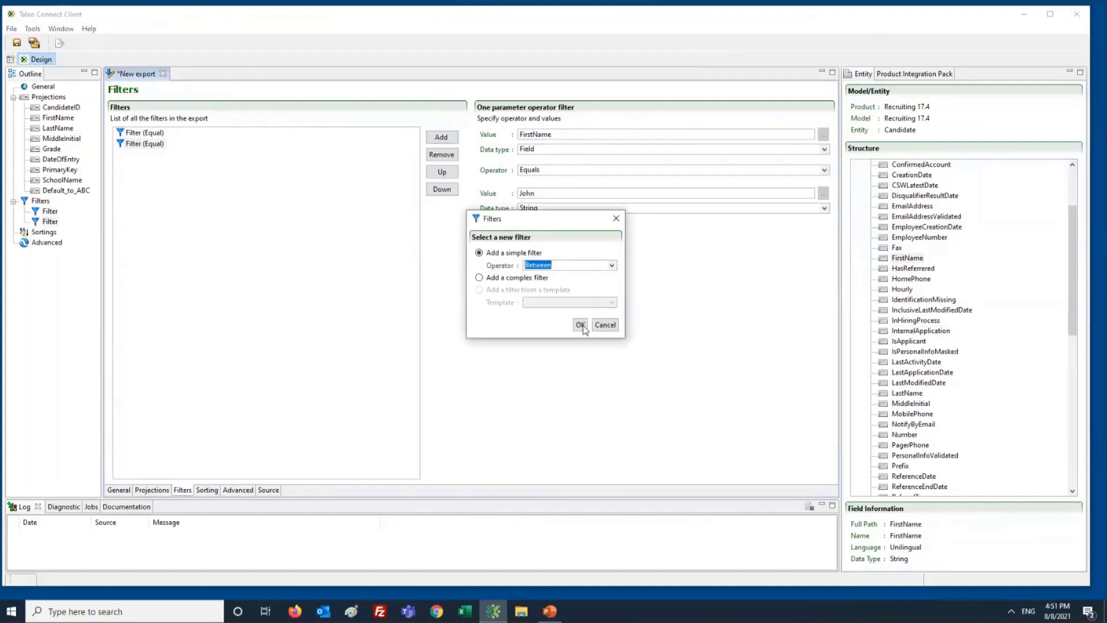
{"action": "left_click", "coordinate": [581, 325]}
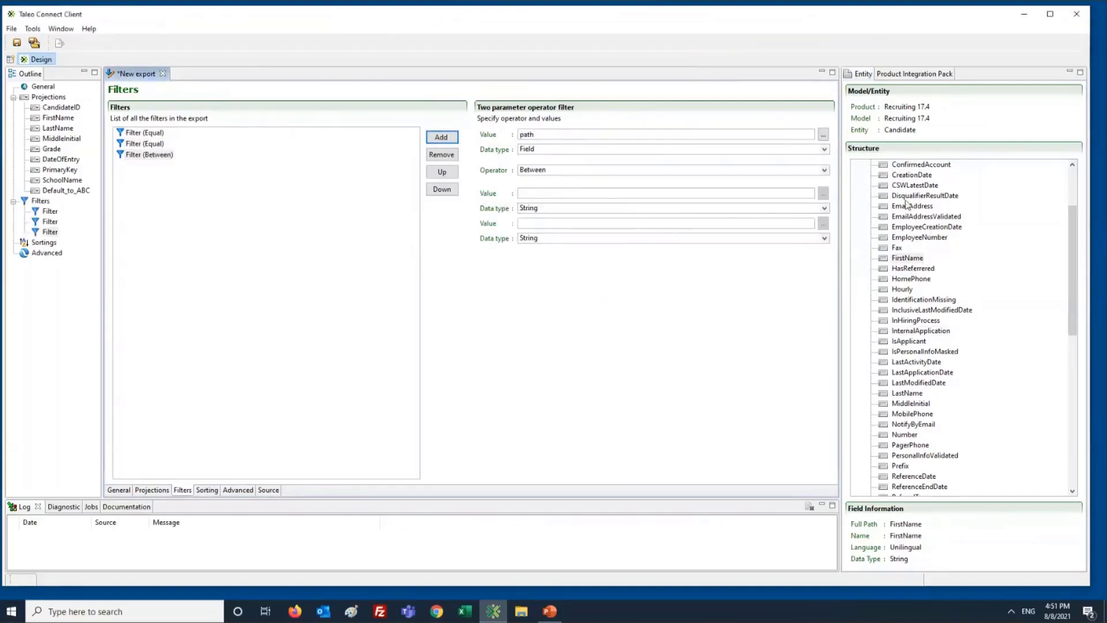
{"action": "left_click_drag", "start_coordinate": [912, 175], "coordinate": [567, 136]}
Set the Between filter's first comparison value to data type Date with the value 2020-01-01
{"action": "left_click", "coordinate": [542, 209]}
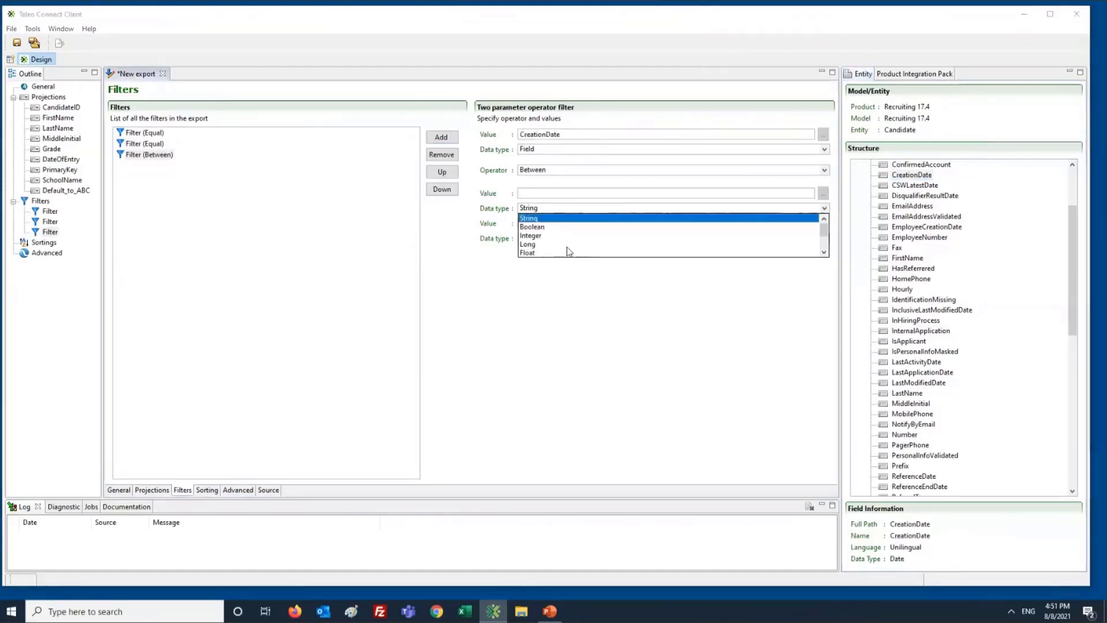
{"action": "scroll", "coordinate": [538, 242], "scroll_direction": "down", "scroll_amount": 1}
{"action": "left_click", "coordinate": [536, 243]}
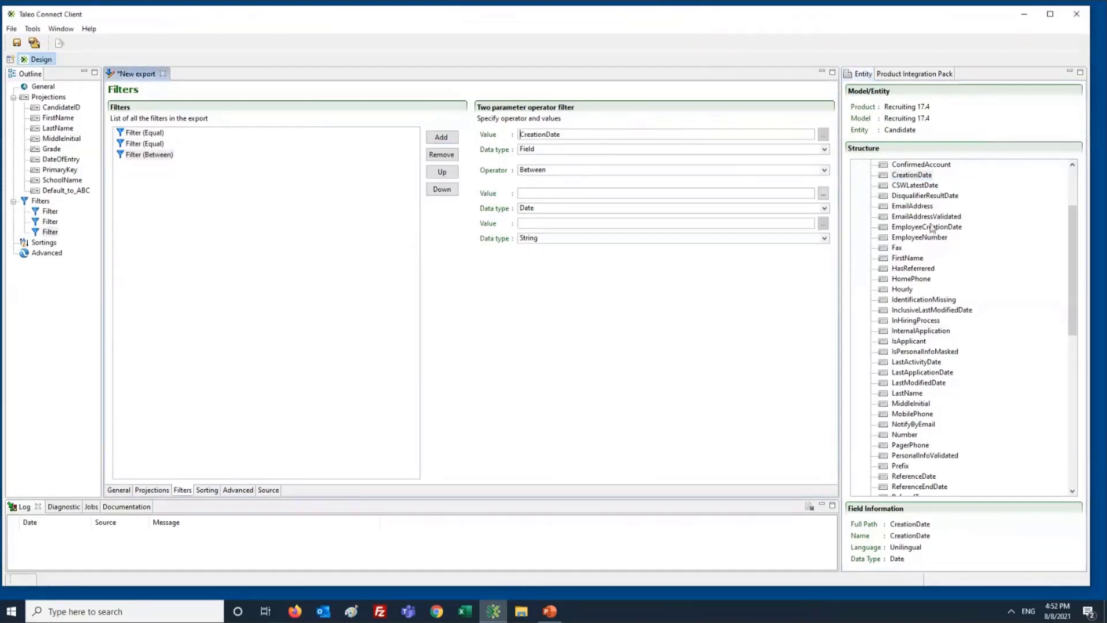
{"action": "left_click", "coordinate": [590, 193]}
{"action": "type", "text": "0"}
{"action": "key", "text": "BackSpace"}
{"action": "type", "text": "2020-01-01"}
Set the Between filter's second comparison value to data type Date with the value 2020-12-31
{"action": "left_click", "coordinate": [553, 237]}
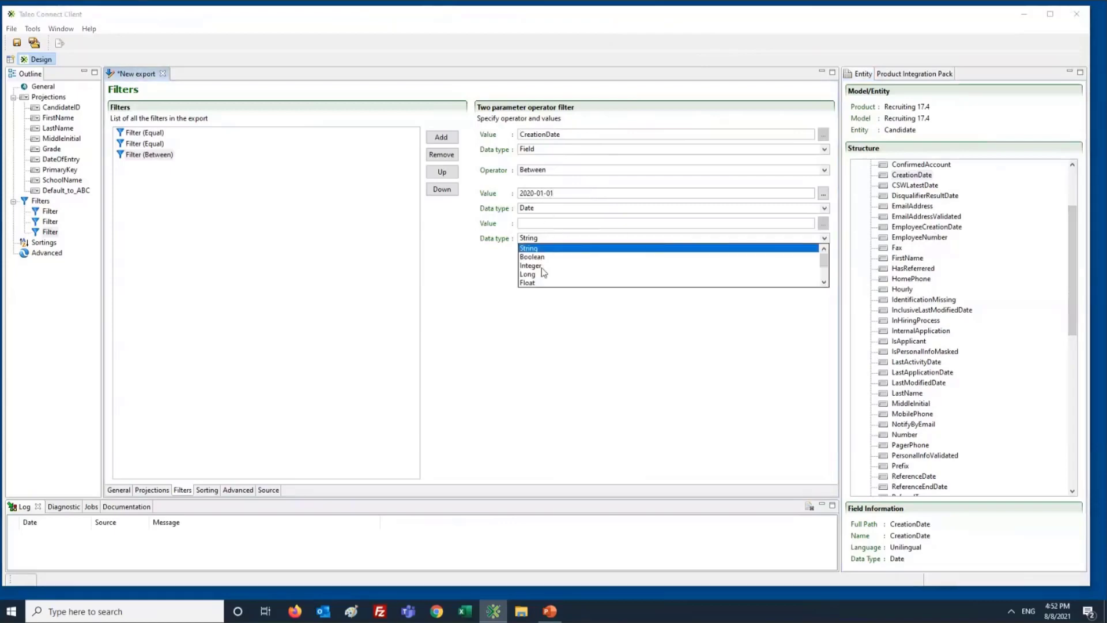
{"action": "scroll", "coordinate": [541, 268], "scroll_direction": "down", "scroll_amount": 1}
{"action": "left_click", "coordinate": [539, 274]}
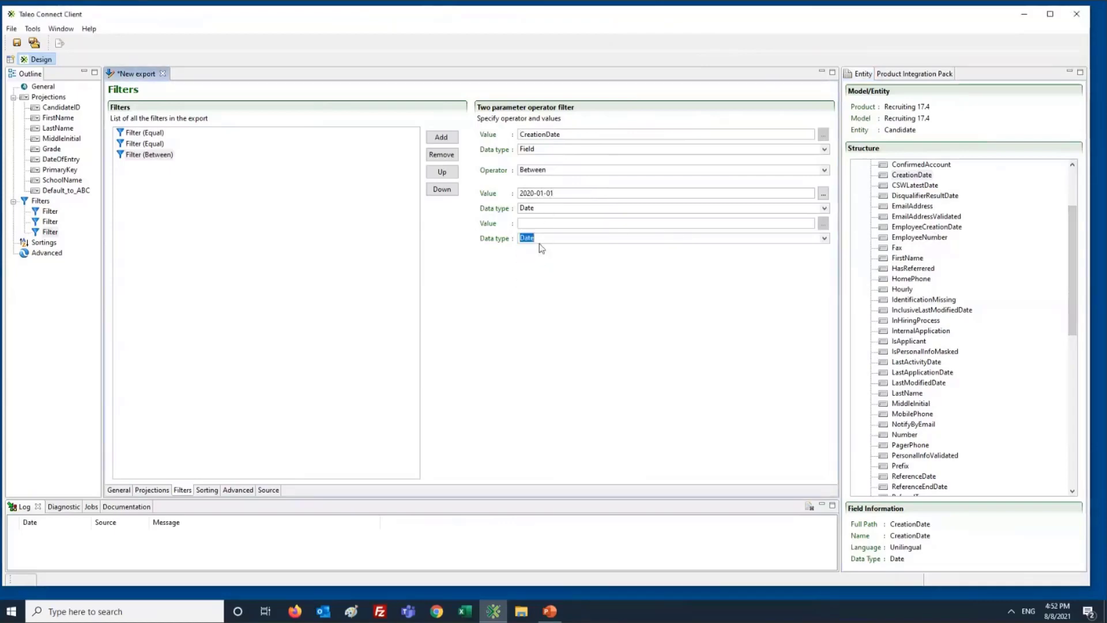
{"action": "left_click", "coordinate": [535, 223]}
{"action": "type", "text": "2020"}
{"action": "type", "text": "-1203"}
{"action": "type", "text": "31"}
{"action": "left_click_drag", "start_coordinate": [571, 136], "coordinate": [500, 137]}
{"action": "left_click", "coordinate": [552, 195]}
{"action": "left_click", "coordinate": [602, 264]}
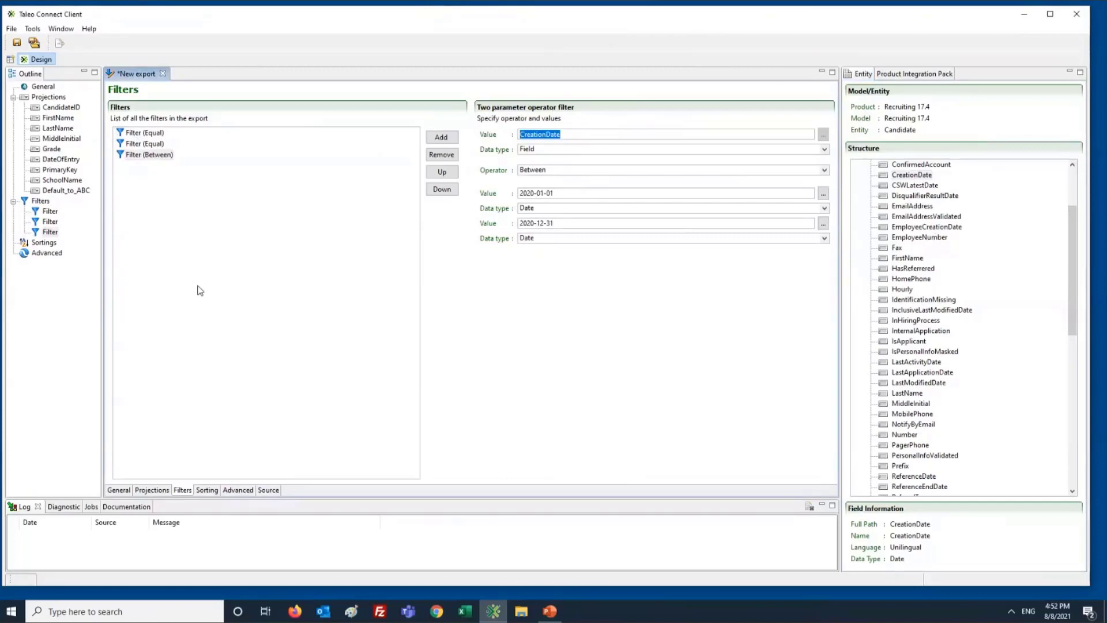
Add a complex filter to the export and bring the end of its source line into view
{"action": "left_click", "coordinate": [165, 144]}
{"action": "left_click", "coordinate": [128, 154]}
{"action": "left_click", "coordinate": [164, 148]}
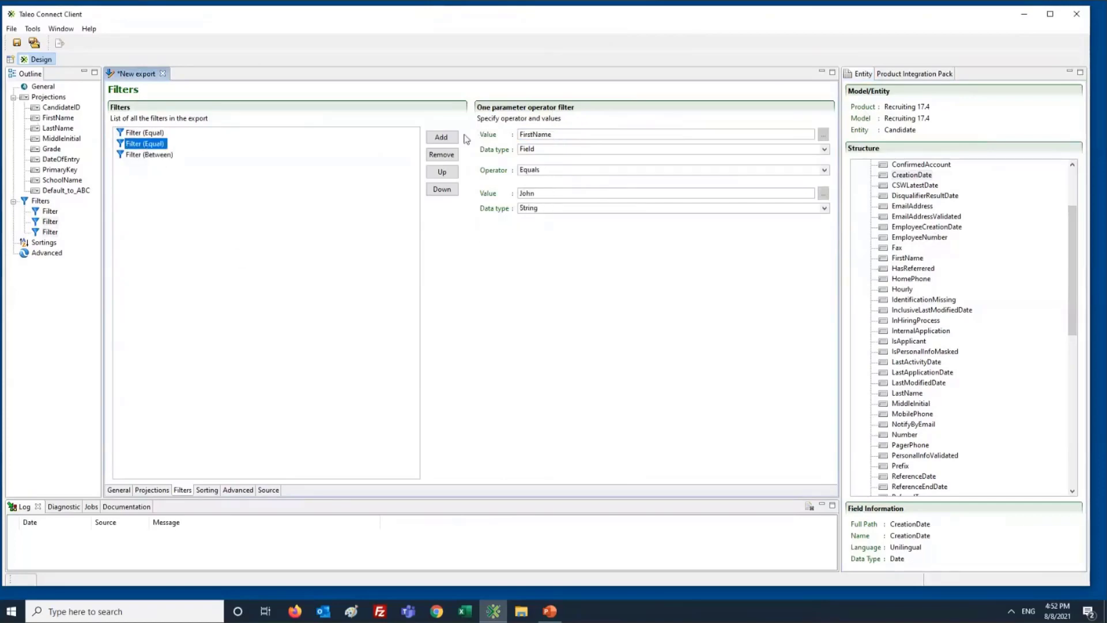
{"action": "left_click", "coordinate": [441, 137]}
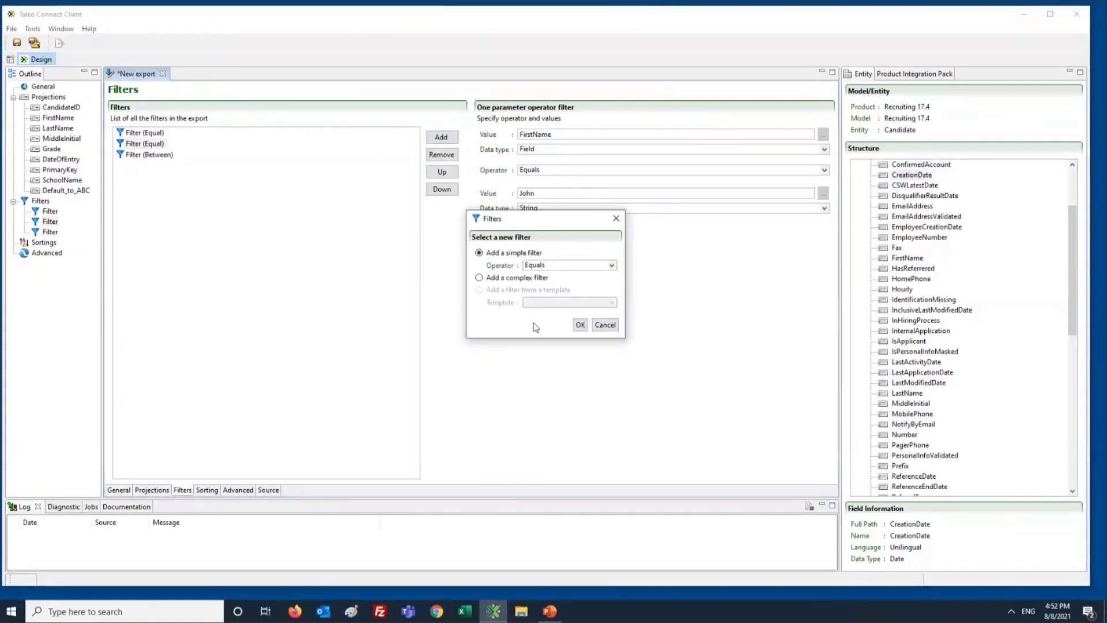
{"action": "left_click", "coordinate": [480, 278]}
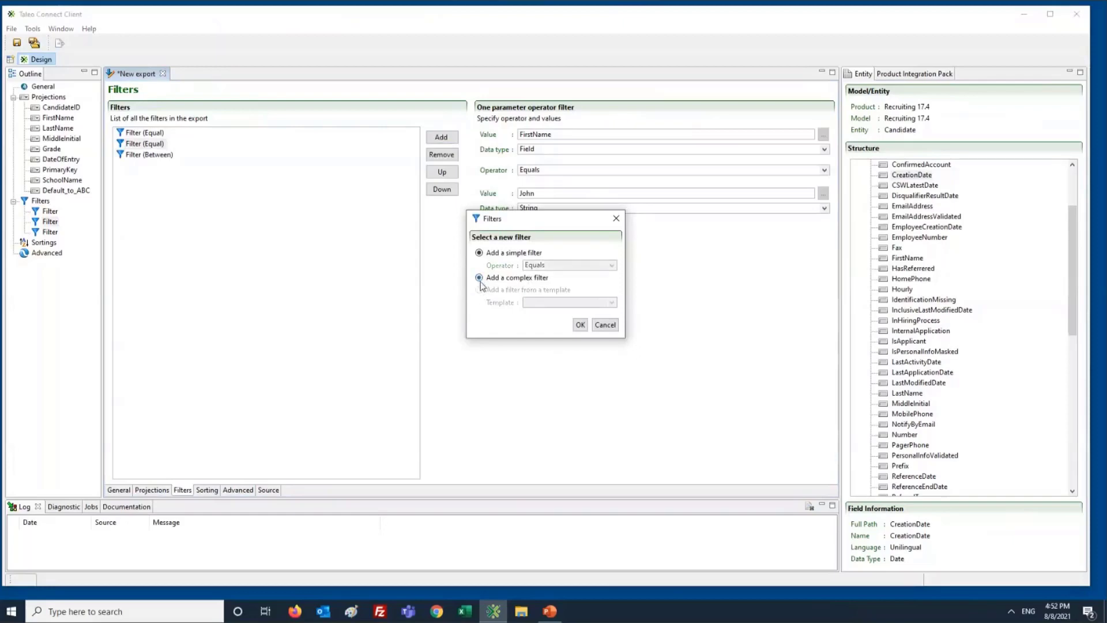
{"action": "left_click", "coordinate": [580, 326]}
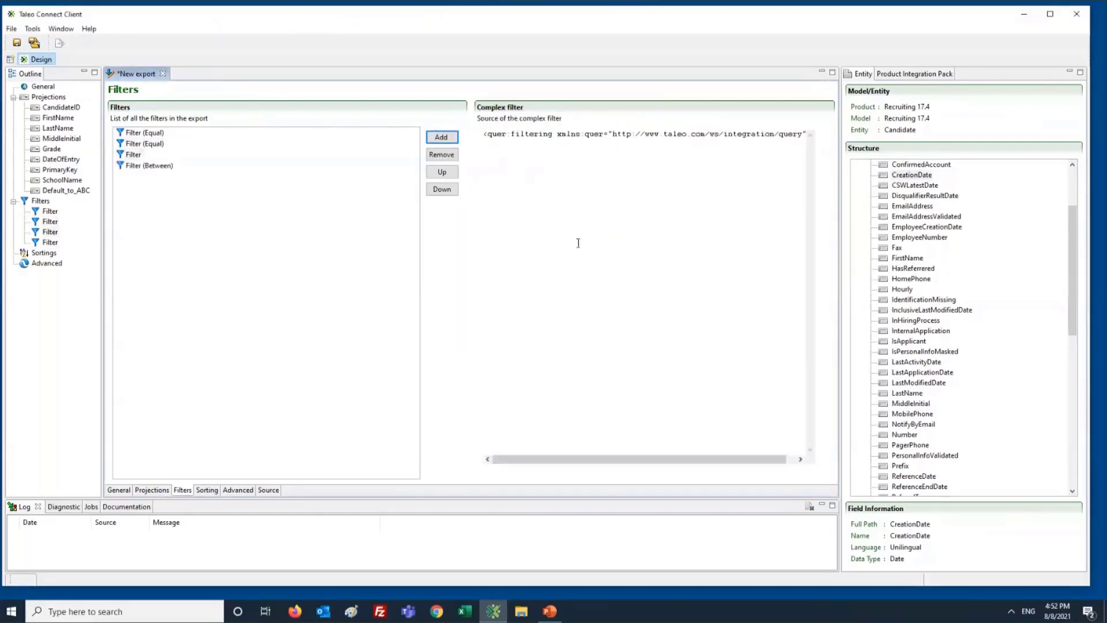
{"action": "left_click", "coordinate": [798, 460]}
{"action": "left_click_drag", "start_coordinate": [778, 461], "coordinate": [599, 445]}
{"action": "left_click", "coordinate": [800, 460]}
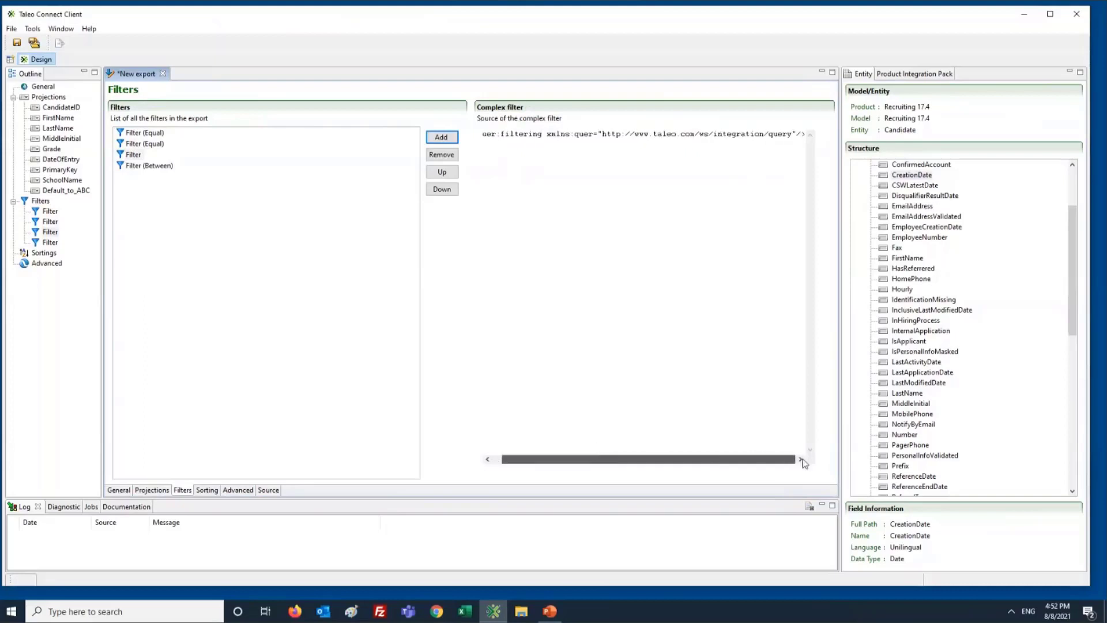
{"action": "left_click", "coordinate": [802, 136]}
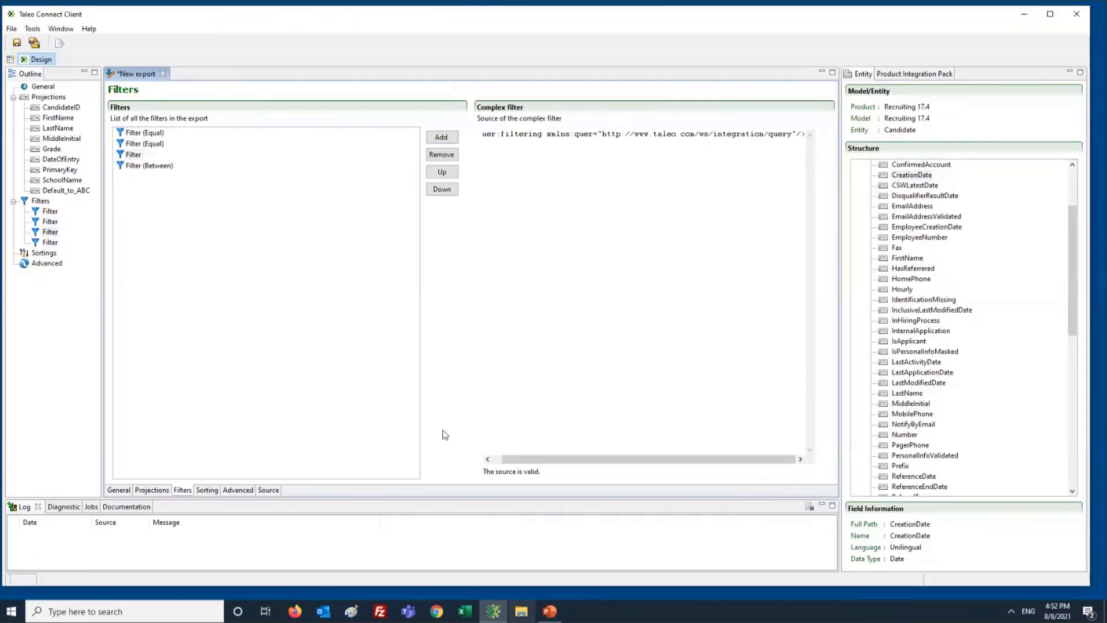
Turn the complex filter's self-closing quer:filtering tag into an opening tag and start a new line below it
{"action": "left_click_drag", "start_coordinate": [553, 205], "coordinate": [564, 189]}
{"action": "left_click", "coordinate": [534, 149]}
{"action": "left_click_drag", "start_coordinate": [508, 132], "coordinate": [515, 136]}
{"action": "key", "text": "Home"}
{"action": "key", "text": "End"}
{"action": "key", "text": "BackSpace"}
{"action": "key", "text": "Return"}
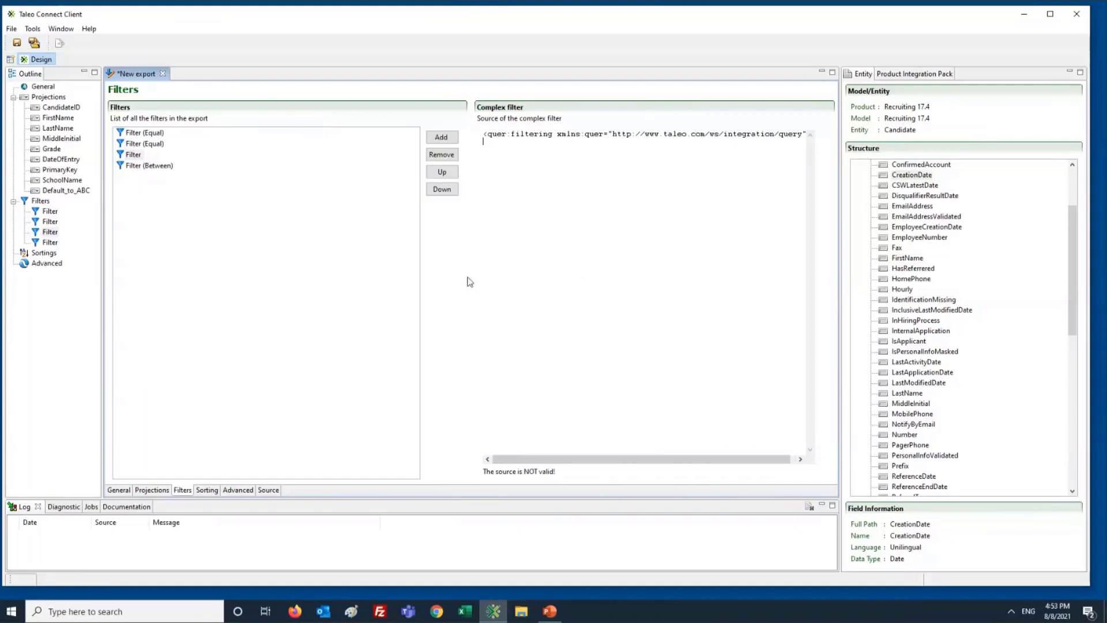
{"action": "left_click", "coordinate": [451, 140]}
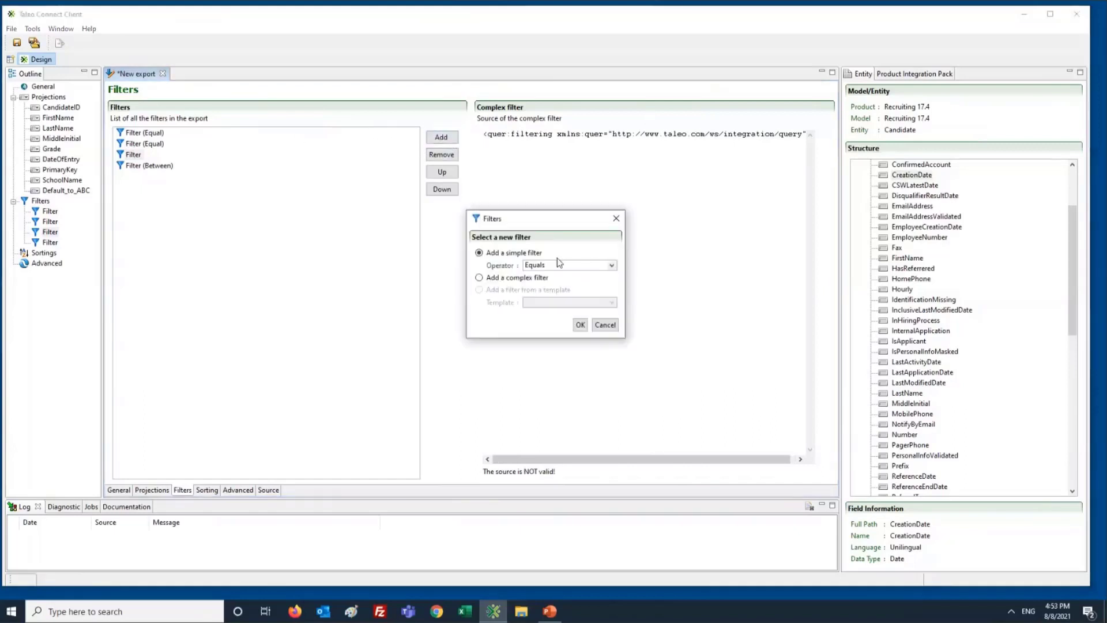
{"action": "left_click", "coordinate": [558, 264]}
{"action": "scroll", "coordinate": [548, 304], "scroll_direction": "down", "scroll_amount": 4}
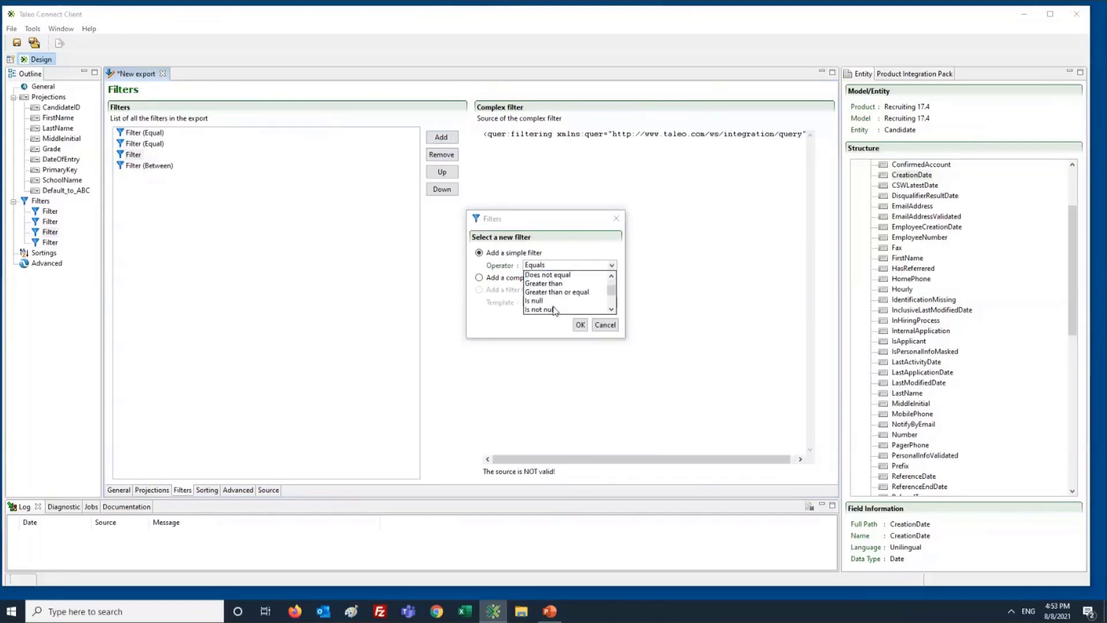
{"action": "left_click", "coordinate": [605, 324]}
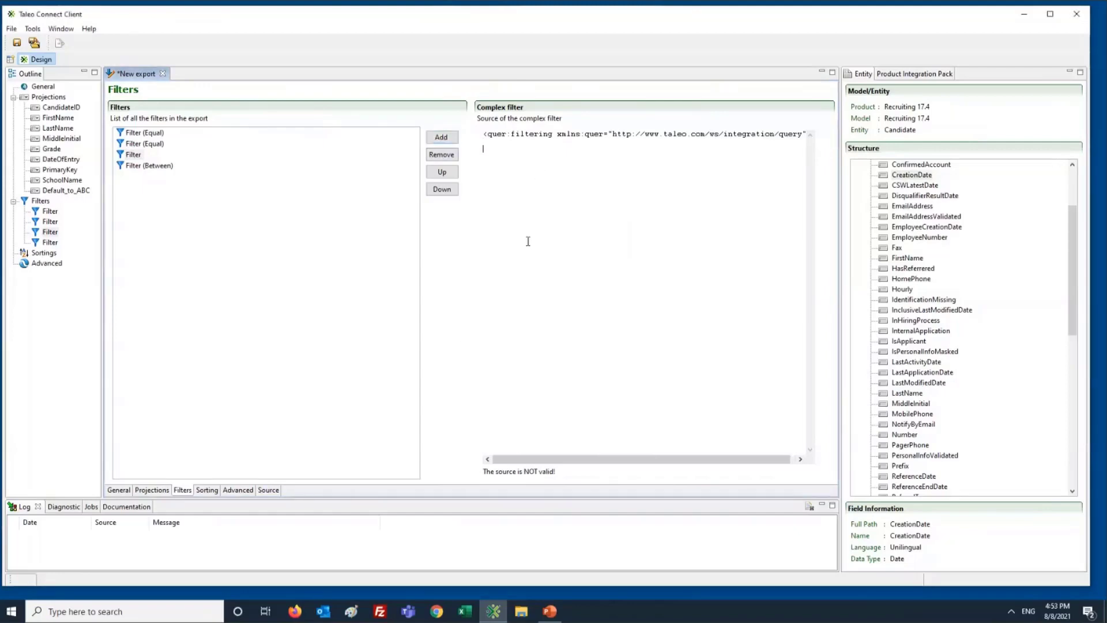
Write an opening <quer:or> tag on the line below the quer:filtering tag
{"action": "type", "text": "or"}
{"action": "double_click", "coordinate": [488, 156]}
{"action": "left_click", "coordinate": [485, 142]}
{"action": "type", "text": "<quer:"}
{"action": "left_click_drag", "start_coordinate": [485, 141], "coordinate": [534, 142]}
{"action": "left_click", "coordinate": [511, 155]}
{"action": "key", "text": "BackSpace"}
{"action": "key", "text": "BackSpace"}
Copy the start of the quer:filtering tag to the end of the source and complete it as <quer:filtering>
{"action": "key", "text": "shift+Home"}
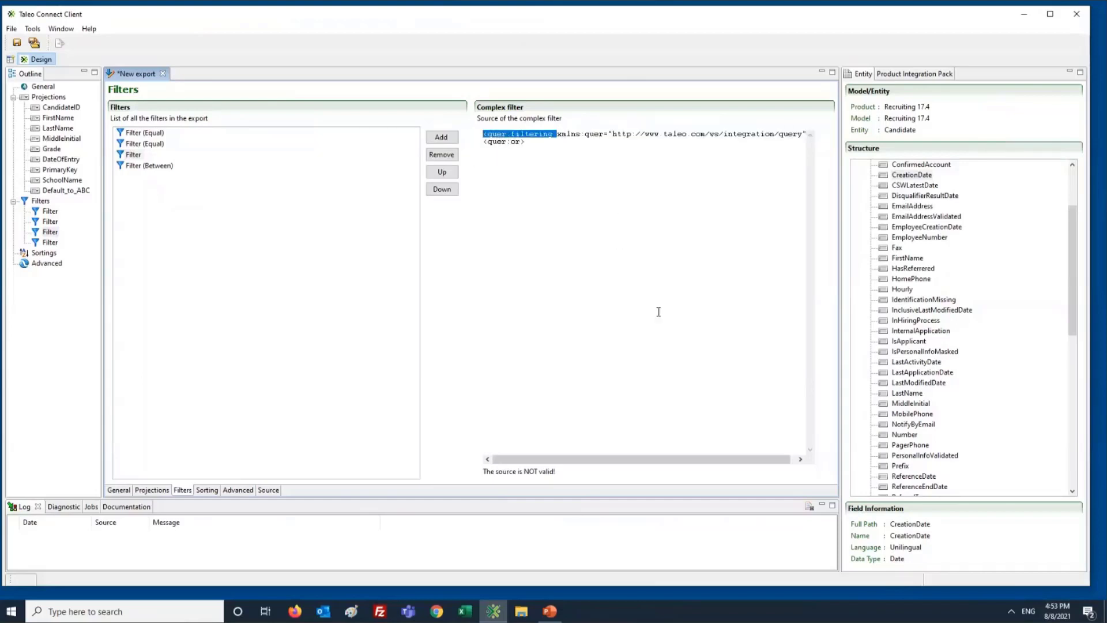
{"action": "key", "text": "ctrl+c"}
{"action": "left_click", "coordinate": [539, 169]}
{"action": "key", "text": "ctrl+v"}
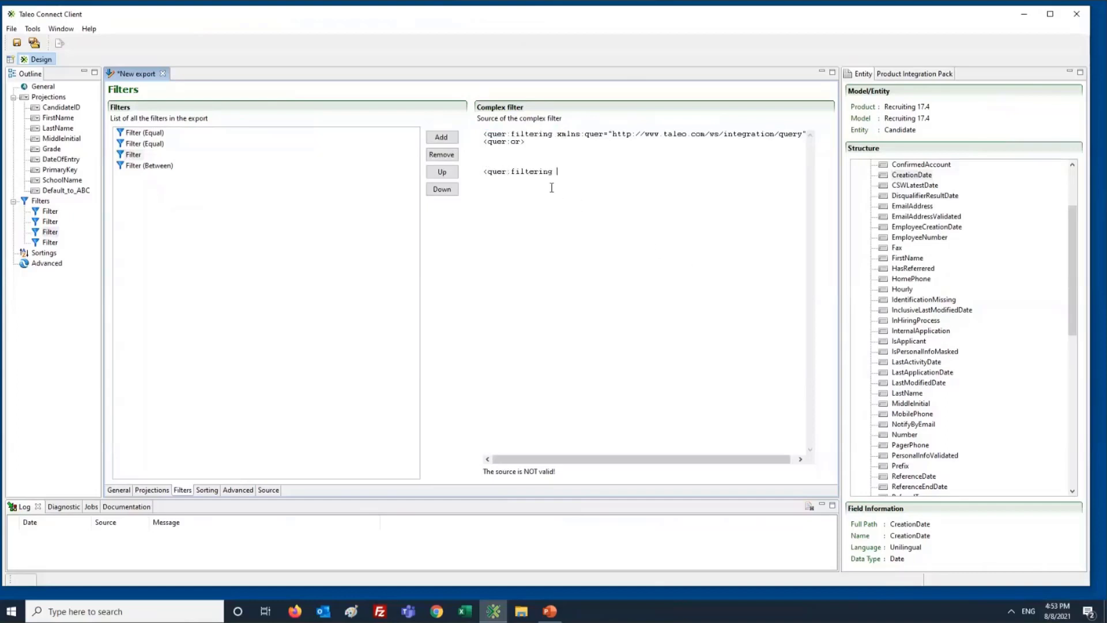
{"action": "type", "text": ">"}
Insert an opening <quer:equal> tag on a new line below the <quer:or> tag
{"action": "left_click", "coordinate": [499, 162]}
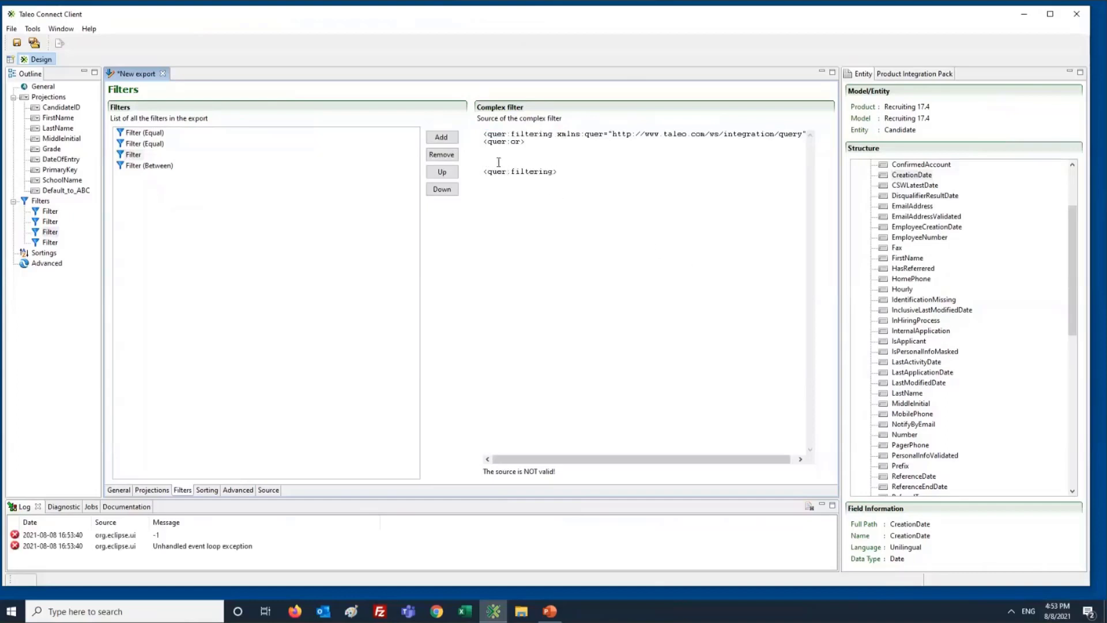
{"action": "key", "text": "Return"}
{"action": "type", "text": "<quer"}
{"action": "type", "text": ":equal>"}
{"action": "key", "text": "Return"}
Add the self-closing tag <quer:field path="FirstName"/> inside the quer:equal condition
{"action": "type", "text": "<quer:field"}
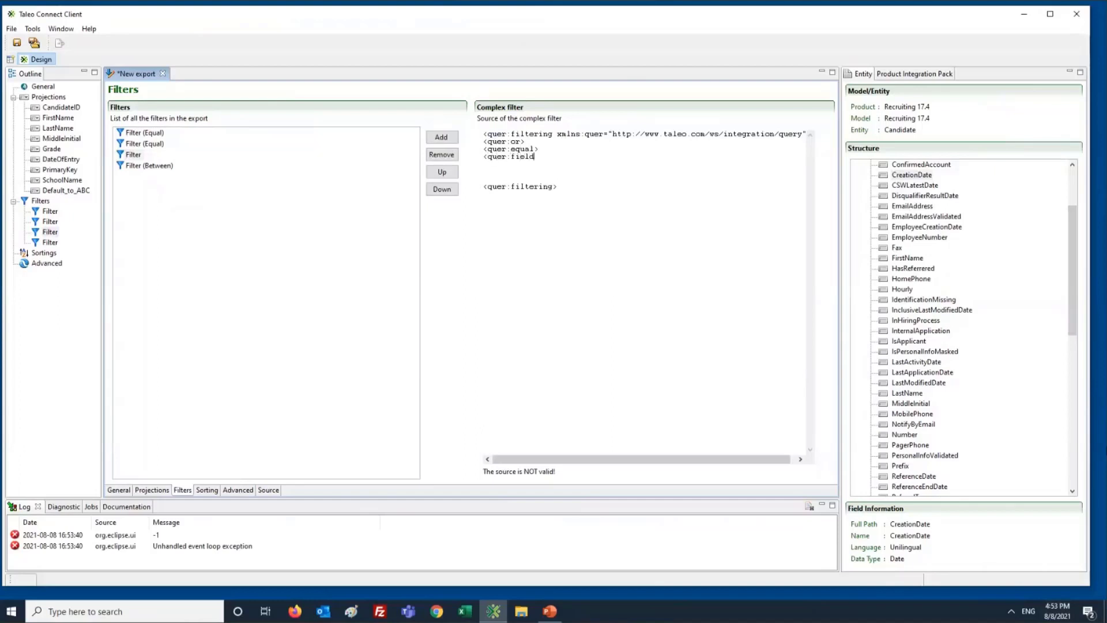
{"action": "type", "text": " path=\"FirstName"}
{"action": "key", "text": "BackSpace"}
{"action": "key", "text": "BackSpace"}
{"action": "type", "text": ">?"}
{"action": "type", "text": "/"}
{"action": "key", "text": "Return"}
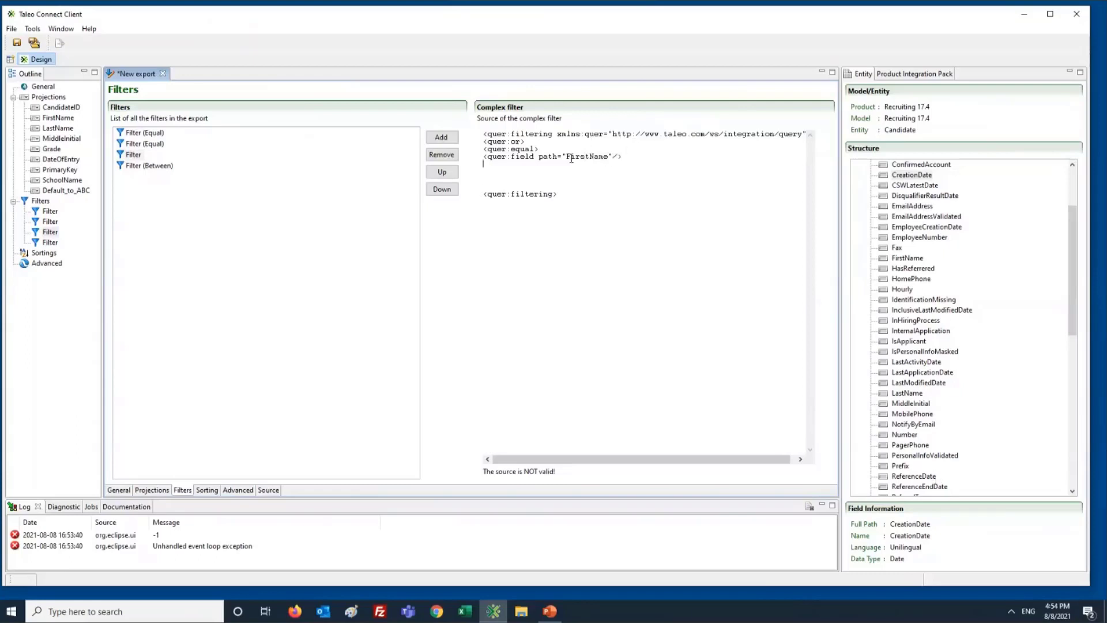
Add a quer:string tag followed by the first name to match below the FirstName field tag
{"action": "type", "text": "<quer:string?"}
{"action": "type", "text": "John>"}
{"action": "key", "text": "Left"}
{"action": "key", "text": "Left"}
{"action": "key", "text": "Left"}
{"action": "key", "text": "Left"}
{"action": "key", "text": "Left"}
{"action": "key", "text": "BackSpace"}
{"action": "type", "text": "<"}
{"action": "type", "text": "J"}
Copy the quer:string tag text behind the first name and add a slash to make it the closing tag
{"action": "left_click_drag", "start_coordinate": [537, 164], "coordinate": [483, 163]}
{"action": "key", "text": "ctrl+c"}
{"action": "left_click", "coordinate": [570, 163]}
{"action": "key", "text": "ctrl+v"}
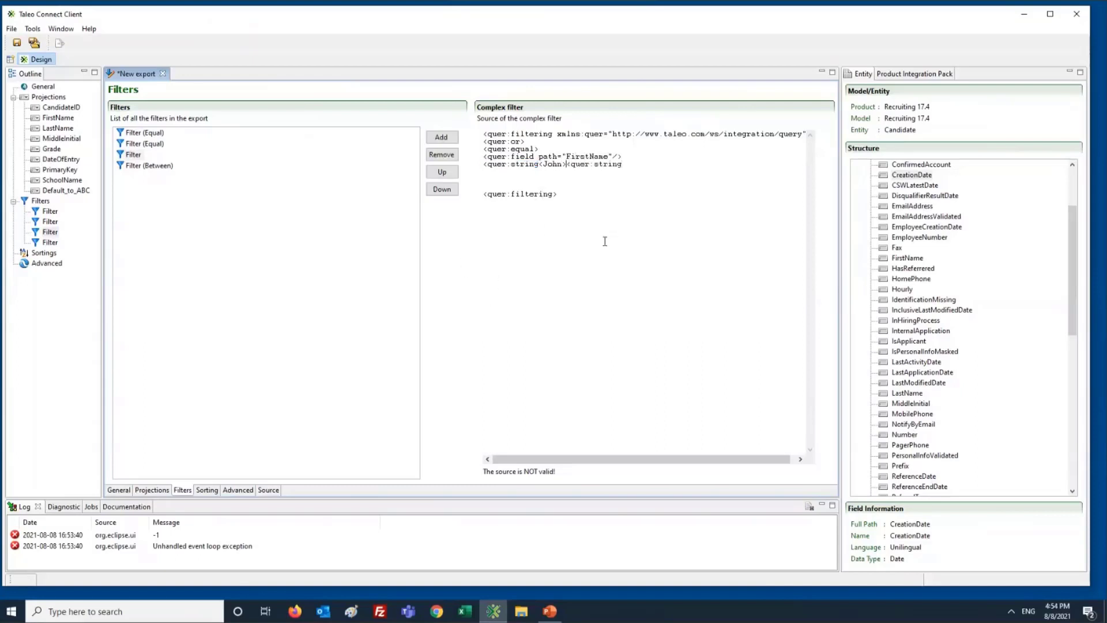
{"action": "key", "text": "Right"}
{"action": "type", "text": "/"}
Copy the quer:equal tag below the string line as the closing </quer:equal> tag and add empty lines after it
{"action": "left_click_drag", "start_coordinate": [538, 148], "coordinate": [470, 150]}
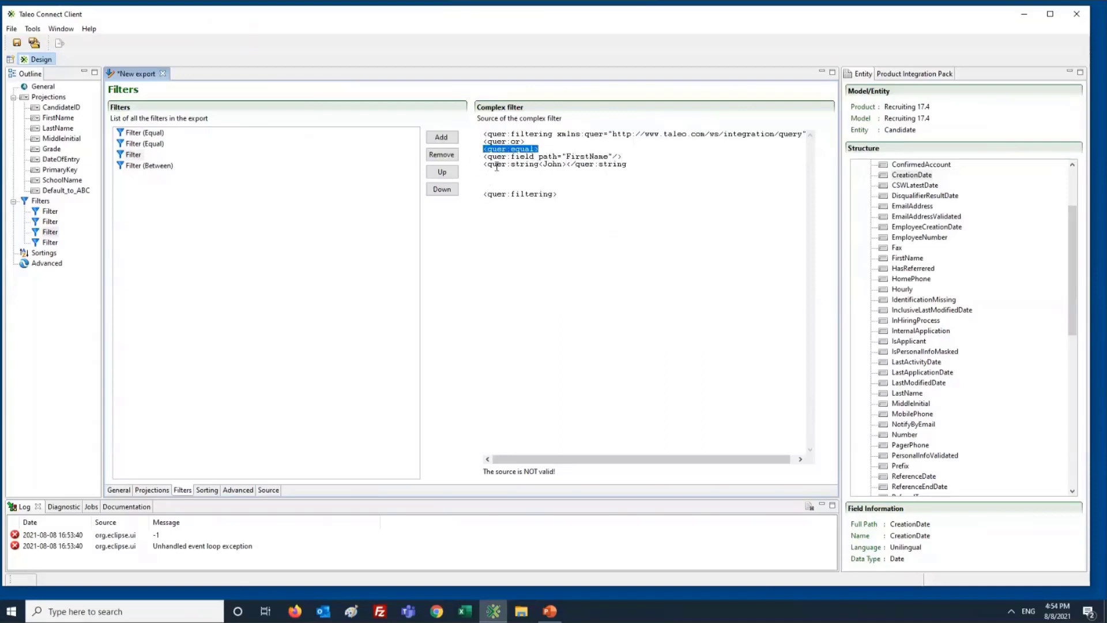
{"action": "key", "text": "ctrl+c"}
{"action": "left_click", "coordinate": [498, 174]}
{"action": "key", "text": "ctrl+v"}
{"action": "left_click", "coordinate": [489, 171]}
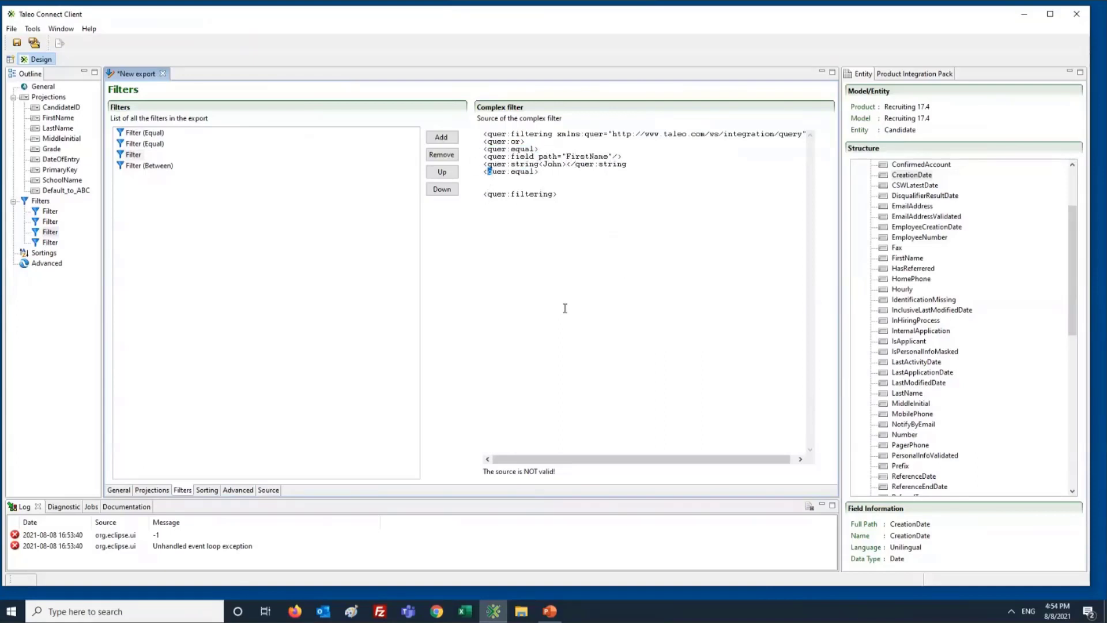
{"action": "type", "text": "/"}
{"action": "key", "text": "End"}
{"action": "key", "text": "Return"}
{"action": "key", "text": "Return"}
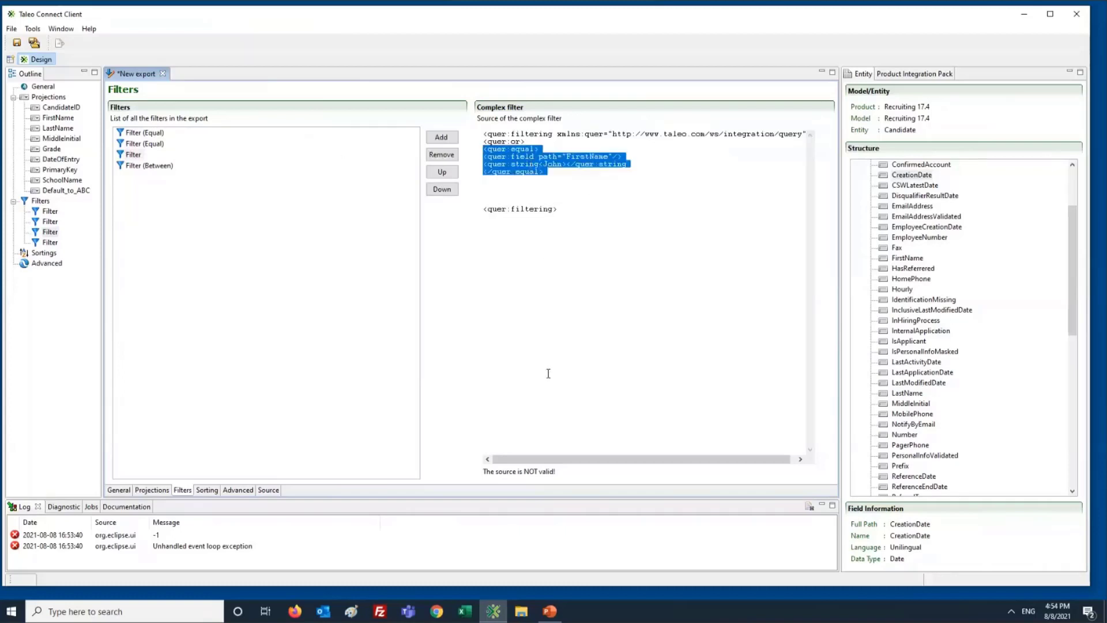
Duplicate the whole quer:equal condition block directly below the first one
{"action": "left_click", "coordinate": [503, 181]}
{"action": "key", "text": "ctrl+v"}
{"action": "left_click_drag", "start_coordinate": [533, 149], "coordinate": [480, 142]}
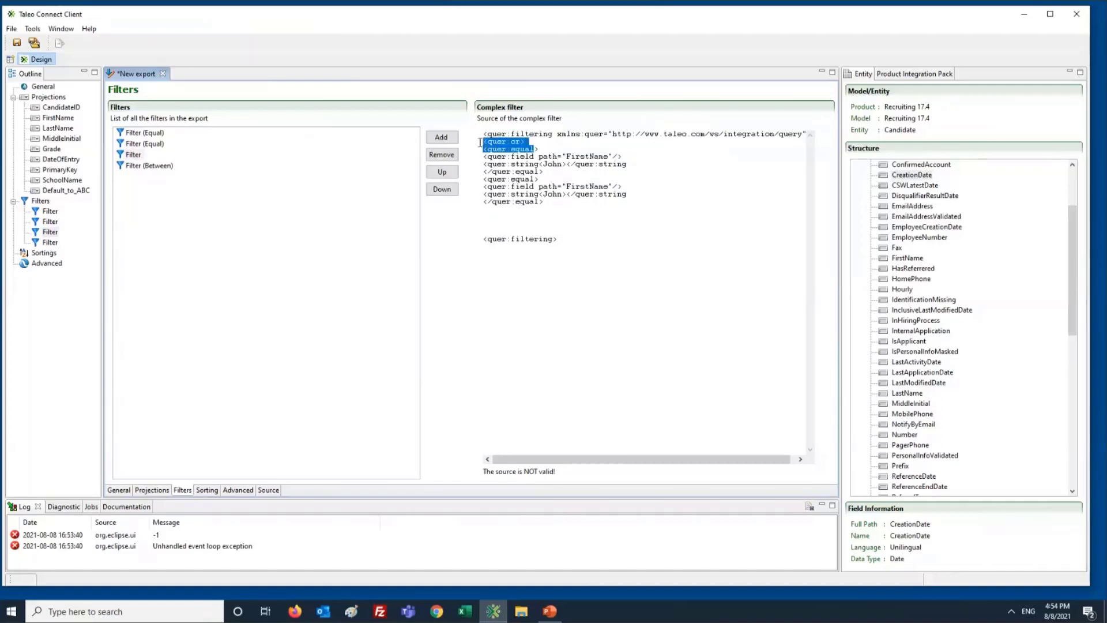
{"action": "left_click", "coordinate": [552, 226]}
Change the field path in the duplicated condition to LastName
{"action": "left_click", "coordinate": [579, 185]}
{"action": "key", "text": "BackSpace"}
{"action": "key", "text": "BackSpace"}
{"action": "key", "text": "BackSpace"}
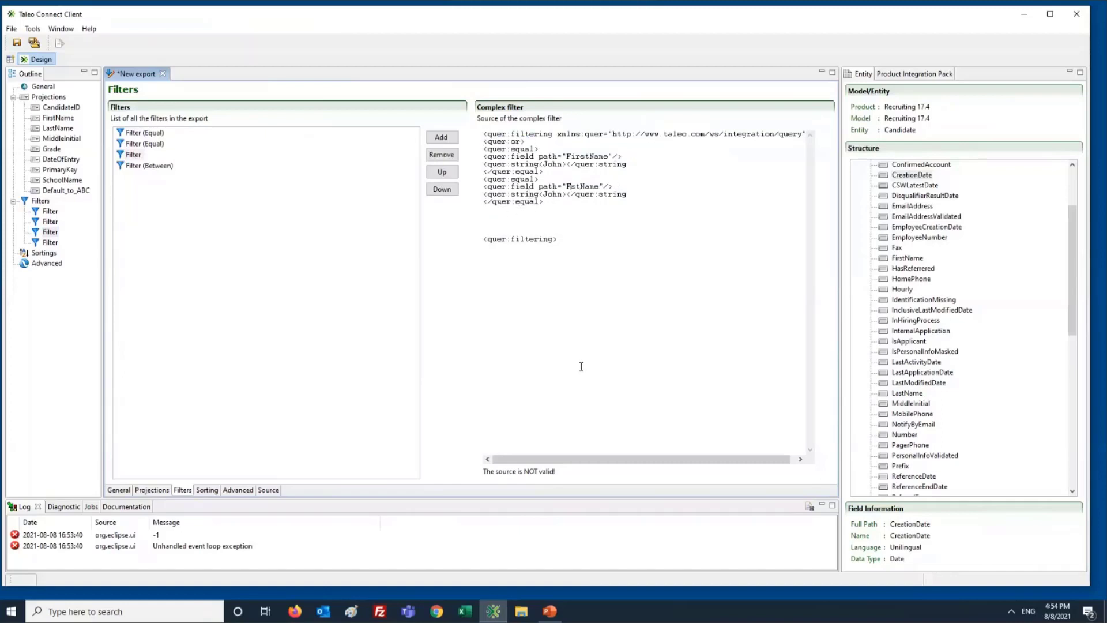
{"action": "type", "text": "Las"}
Replace the duplicated condition's string value with a last name and correct the brackets around it
{"action": "key", "text": "BackSpace"}
{"action": "key", "text": "BackSpace"}
{"action": "key", "text": "BackSpace"}
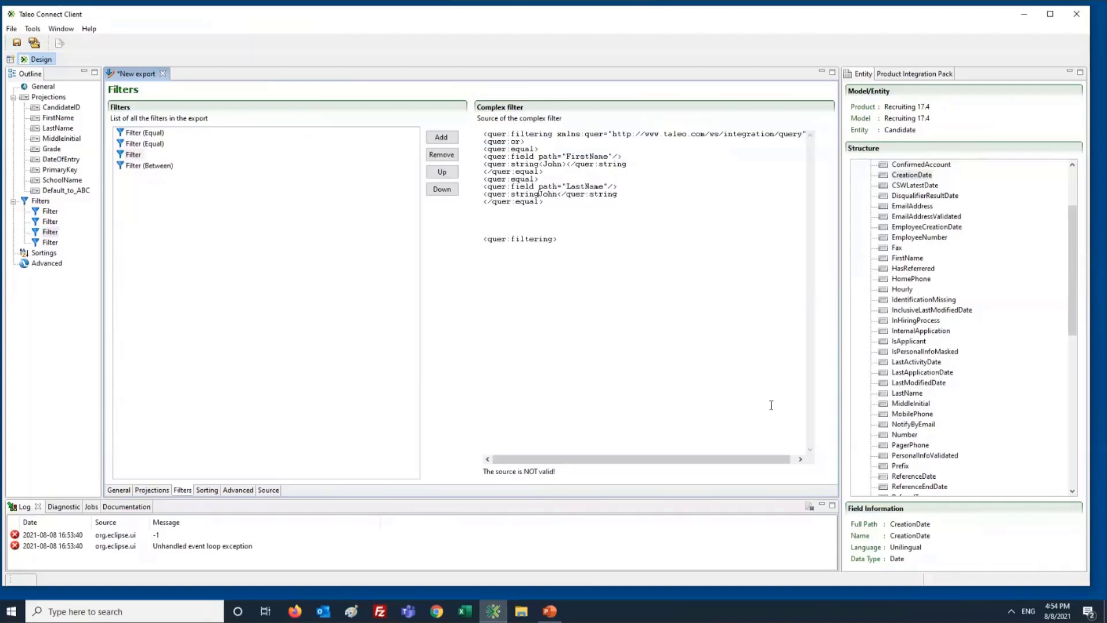
{"action": "type", "text": ">Smith"}
{"action": "key", "text": "Delete"}
{"action": "key", "text": "Delete"}
{"action": "key", "text": "Delete"}
{"action": "key", "text": "Delete"}
Correct the brackets around the FirstName condition's string value so its opening tag reads <quer:string>
{"action": "left_click", "coordinate": [563, 164]}
{"action": "key", "text": "Delete"}
{"action": "key", "text": "Delete"}
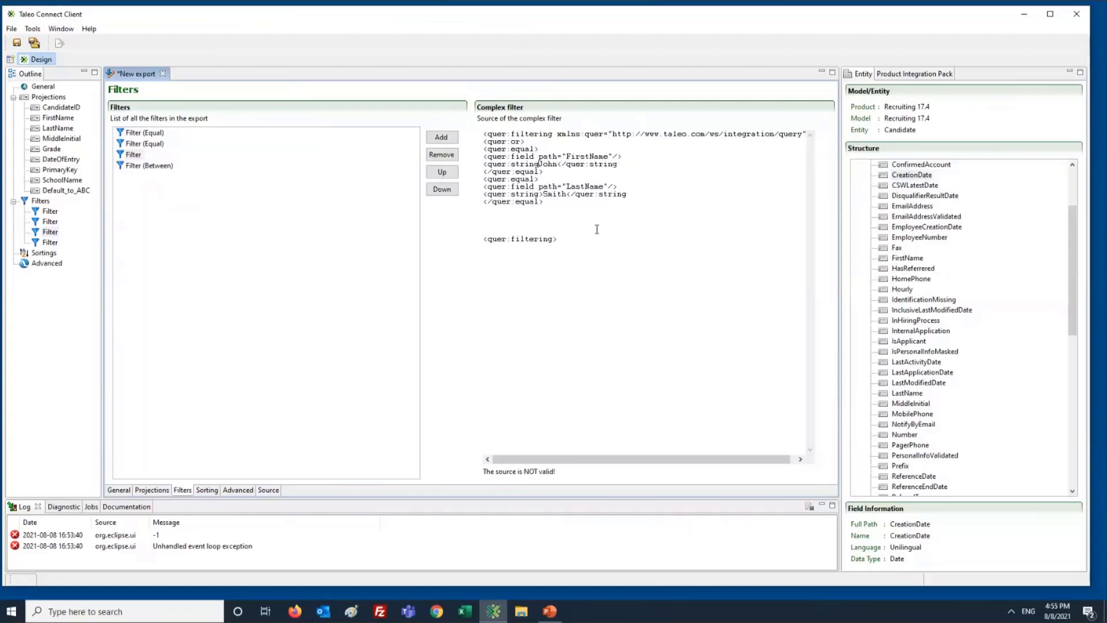
{"action": "type", "text": ">"}
Copy the quer:or tag below the second condition and turn it into the closing </quer:or> tag
{"action": "left_click", "coordinate": [547, 215]}
{"action": "mouse_move", "coordinate": [452, 145]}
{"action": "left_mouse_down"}
{"action": "mouse_move", "coordinate": [446, 132]}
{"action": "mouse_move", "coordinate": [453, 144]}
{"action": "left_mouse_up"}
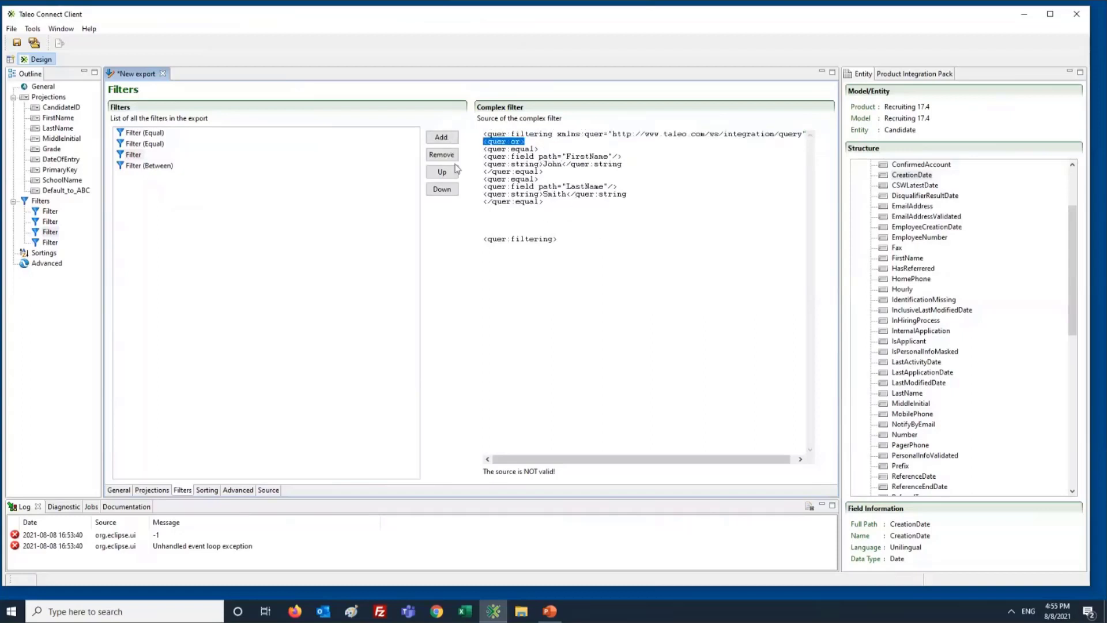
{"action": "key", "text": "ctrl+c"}
{"action": "left_click", "coordinate": [492, 217]}
{"action": "key", "text": "ctrl+v"}
{"action": "type", "text": "/"}
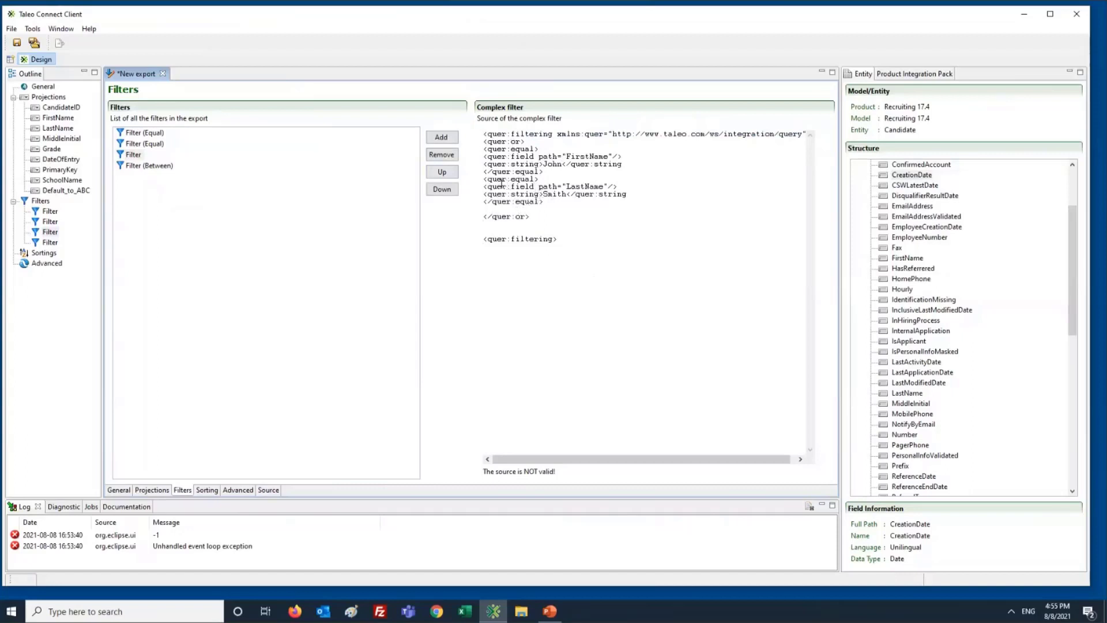
Complete both </quer:string> tags with their missing bracket and turn the final quer:filtering tag into a closing tag
{"action": "left_click", "coordinate": [632, 194]}
{"action": "type", "text": ">"}
{"action": "type", "text": ">"}
{"action": "left_click", "coordinate": [487, 240]}
{"action": "type", "text": "/"}
Remove the empty lines around the closing </quer:or> and </quer:filtering> tags
{"action": "left_click", "coordinate": [501, 223]}
{"action": "key", "text": "BackSpace"}
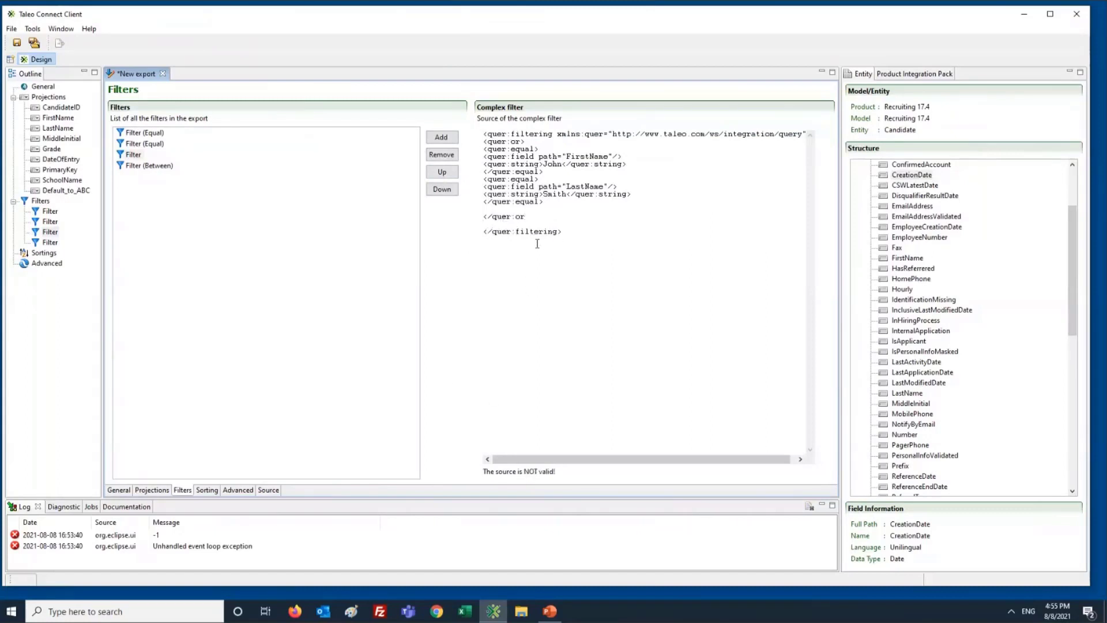
{"action": "left_click", "coordinate": [520, 208]}
{"action": "key", "text": "BackSpace"}
{"action": "left_click", "coordinate": [501, 218]}
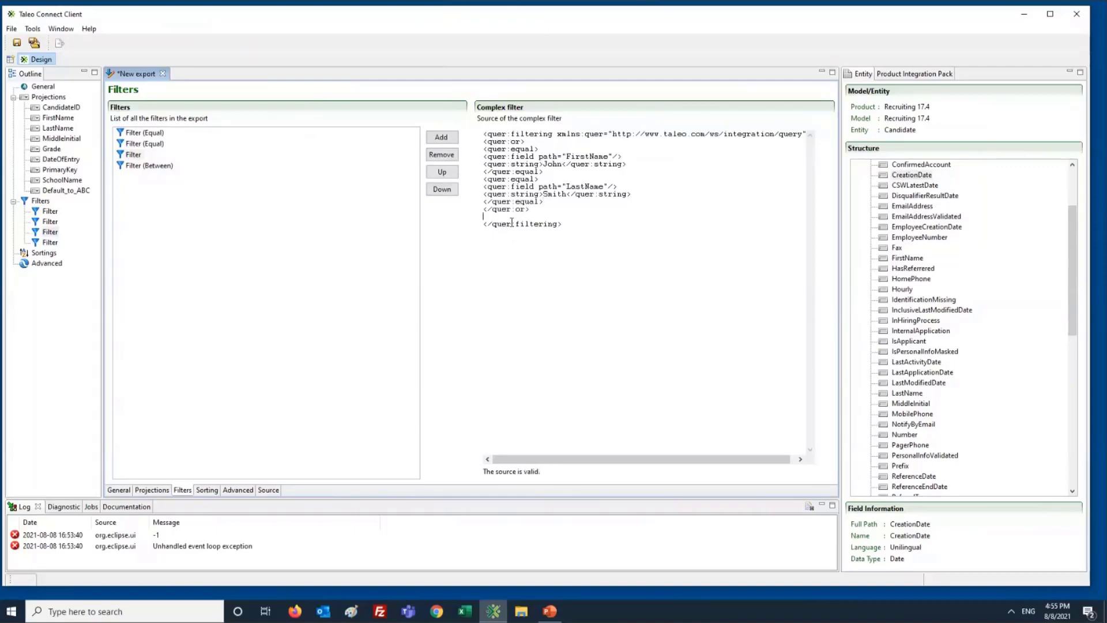
{"action": "key", "text": "BackSpace"}
{"action": "left_click", "coordinate": [605, 232]}
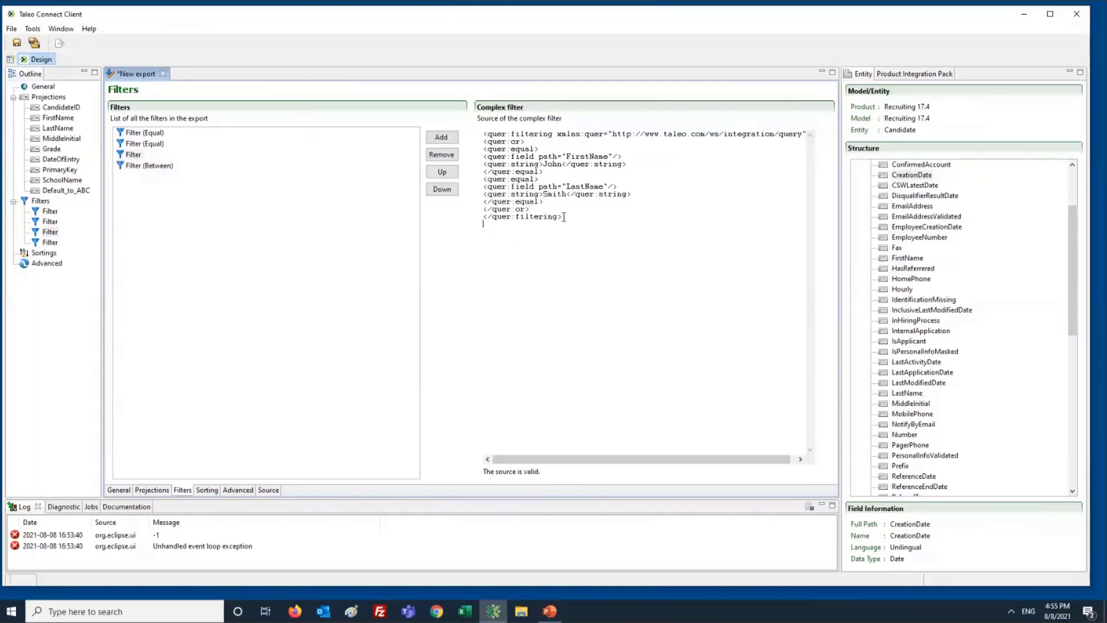
Reopen the complex filter and review the OR block with its FirstName and LastName conditions
{"action": "left_click", "coordinate": [139, 146]}
{"action": "left_click", "coordinate": [138, 154]}
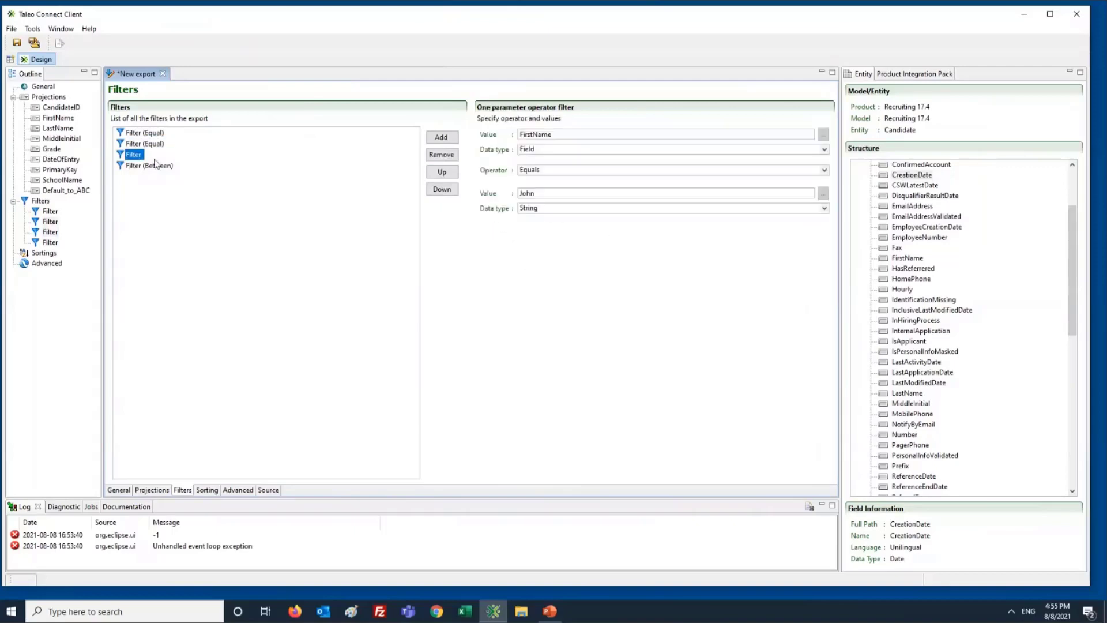
{"action": "left_click_drag", "start_coordinate": [493, 142], "coordinate": [557, 224]}
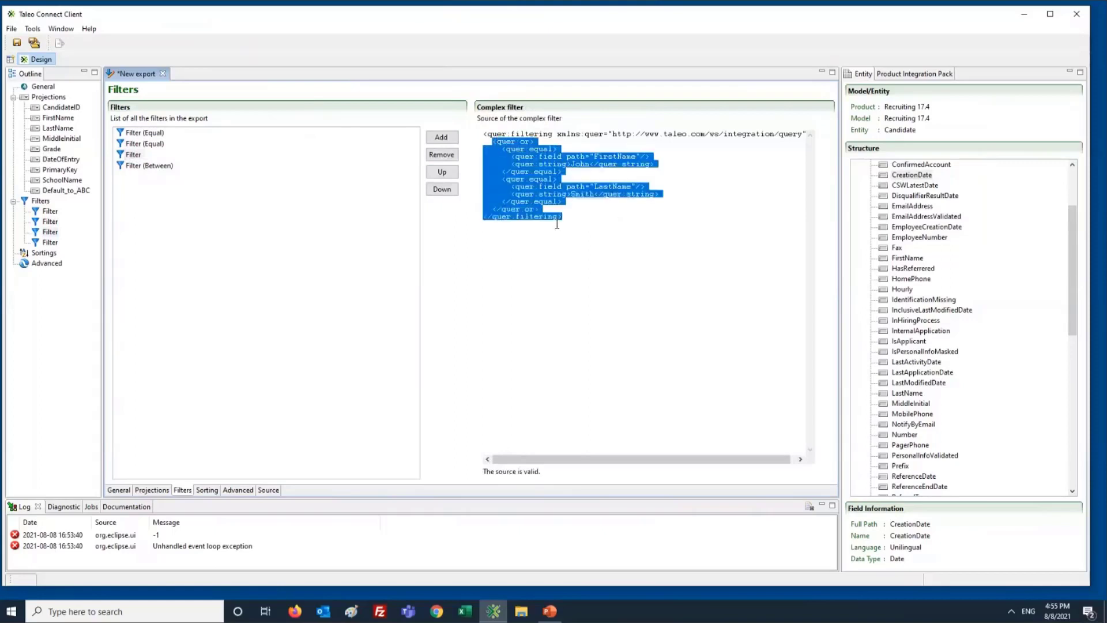
{"action": "left_click", "coordinate": [549, 210]}
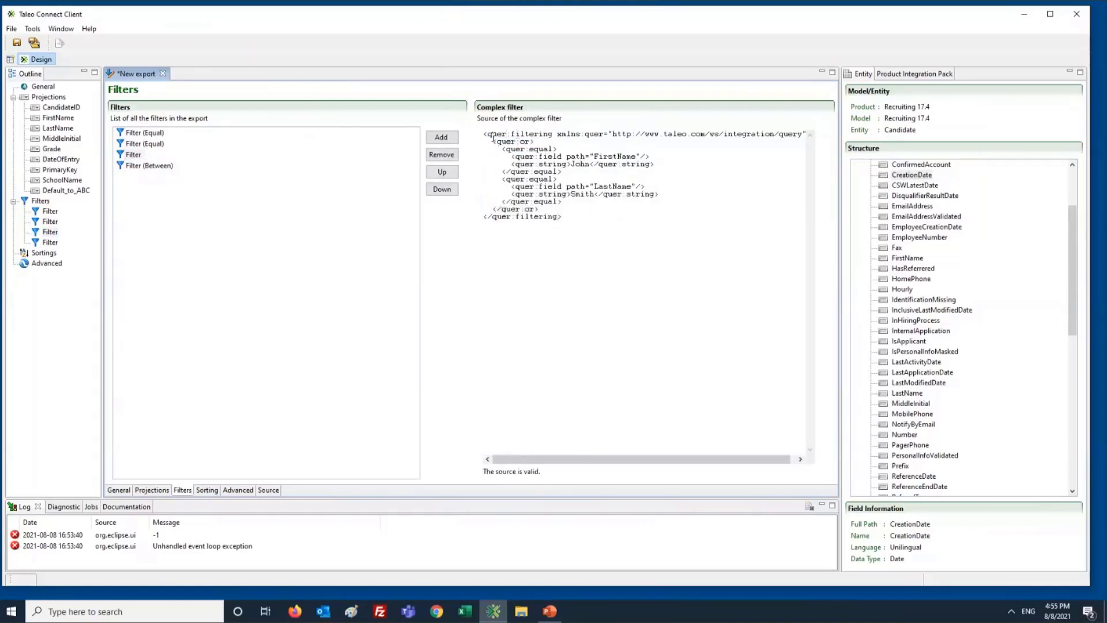
{"action": "left_click_drag", "start_coordinate": [494, 141], "coordinate": [683, 177]}
{"action": "left_click", "coordinate": [506, 156]}
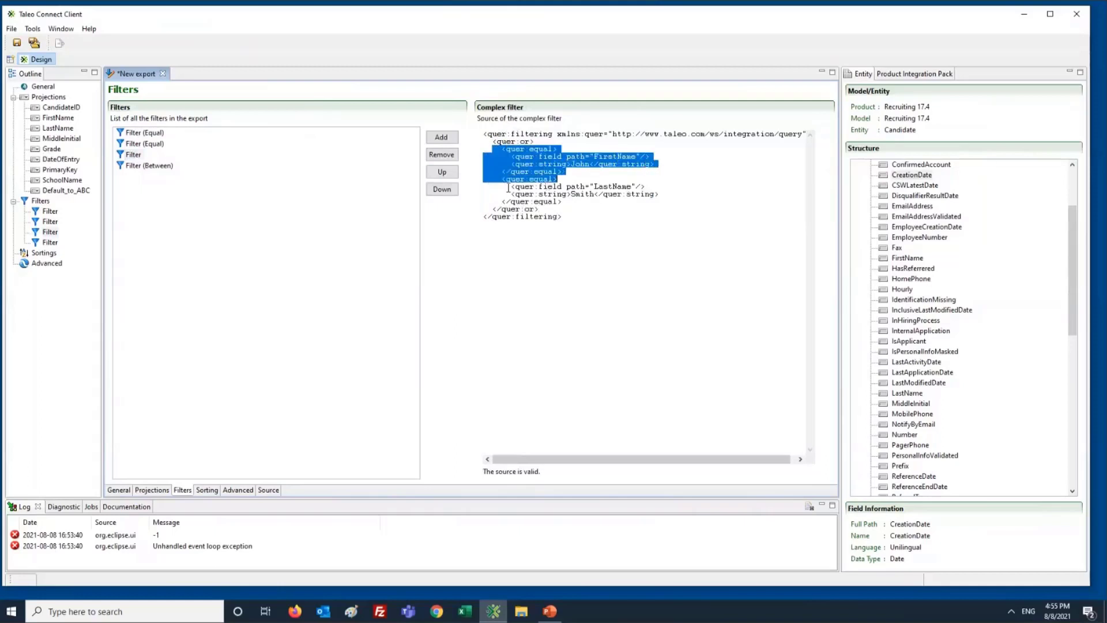
Review the LastName condition and the closing tags of the complex filter
{"action": "left_click_drag", "start_coordinate": [501, 179], "coordinate": [648, 209]}
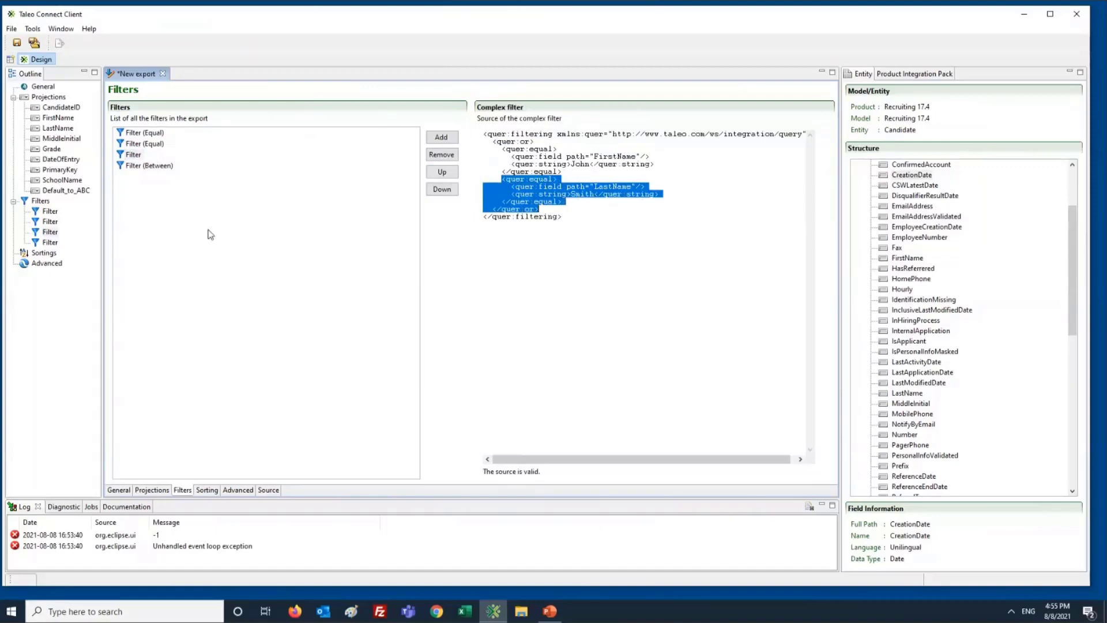
{"action": "left_click", "coordinate": [777, 257]}
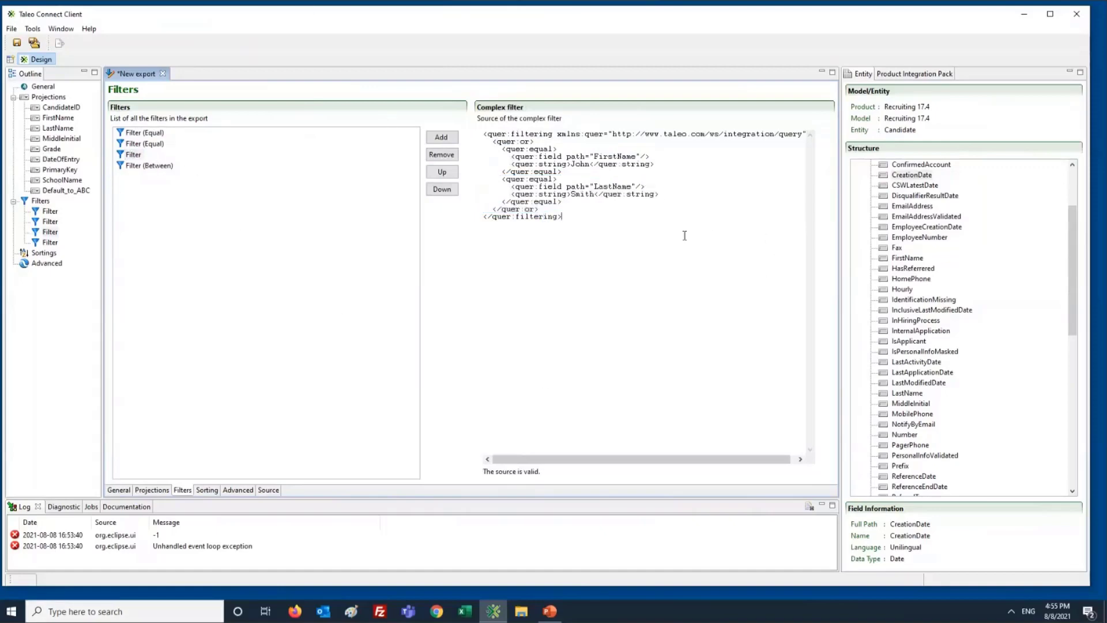
{"action": "left_click_drag", "start_coordinate": [524, 209], "coordinate": [630, 321]}
{"action": "left_click", "coordinate": [721, 334]}
Add the candidate's Number and LastName fields, in that order, to the export's sorting list
{"action": "left_click", "coordinate": [207, 491]}
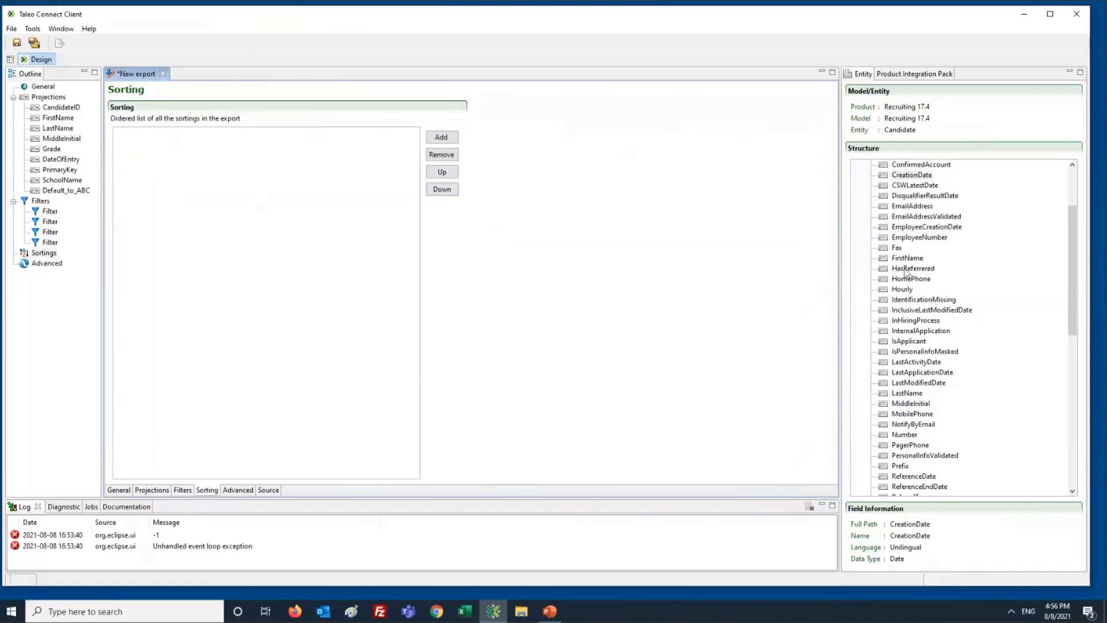
{"action": "left_click_drag", "start_coordinate": [918, 257], "coordinate": [926, 211]}
{"action": "left_click_drag", "start_coordinate": [904, 435], "coordinate": [309, 282]}
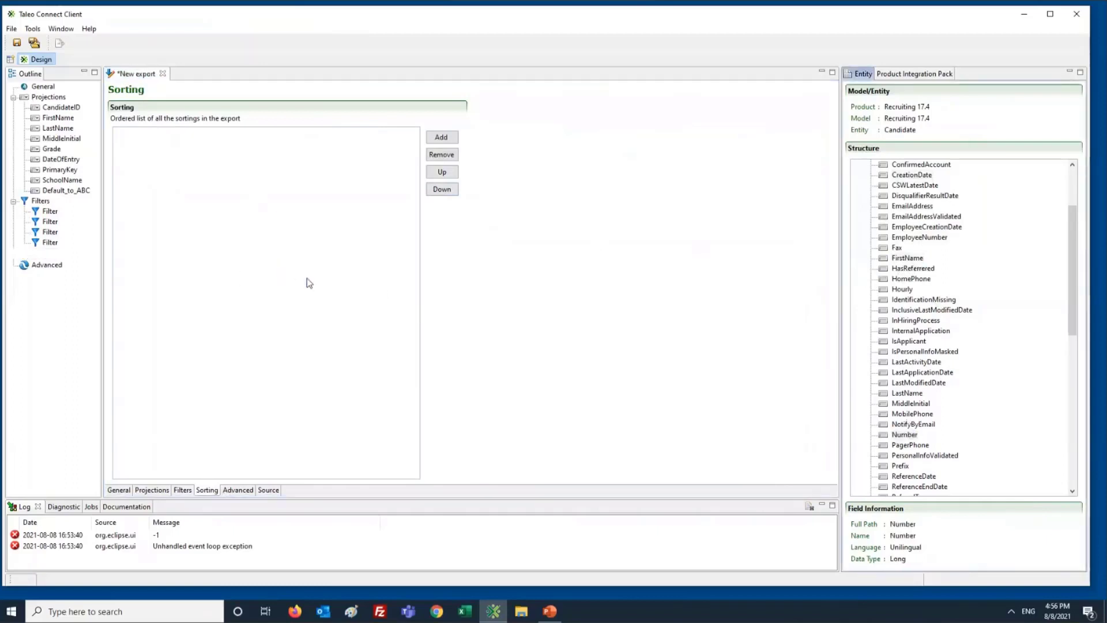
{"action": "left_click", "coordinate": [912, 259]}
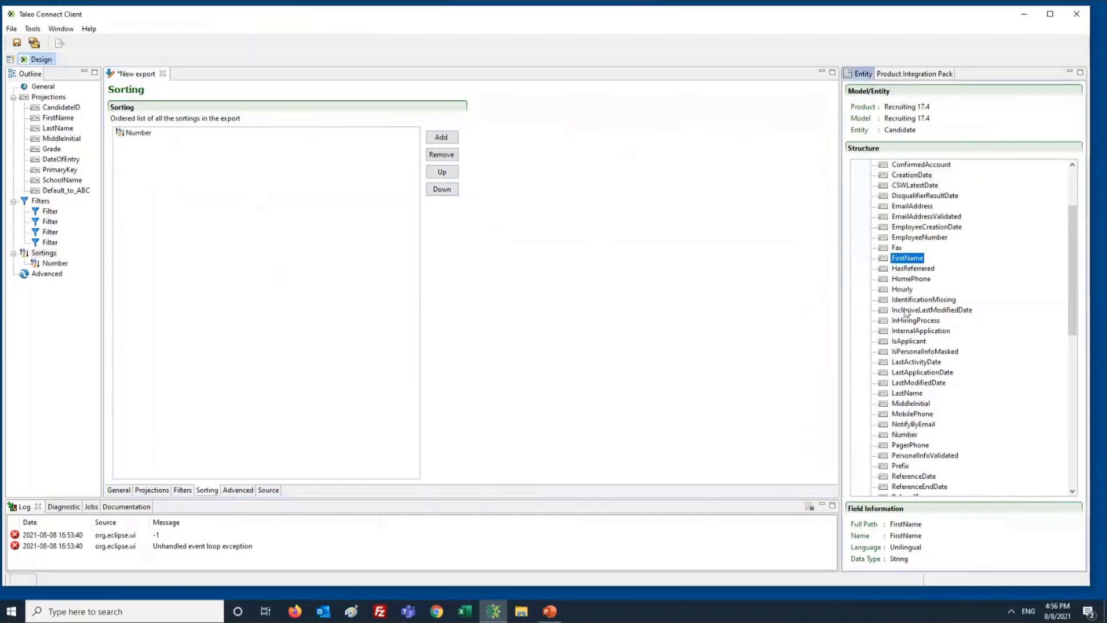
{"action": "left_click_drag", "start_coordinate": [905, 393], "coordinate": [271, 299]}
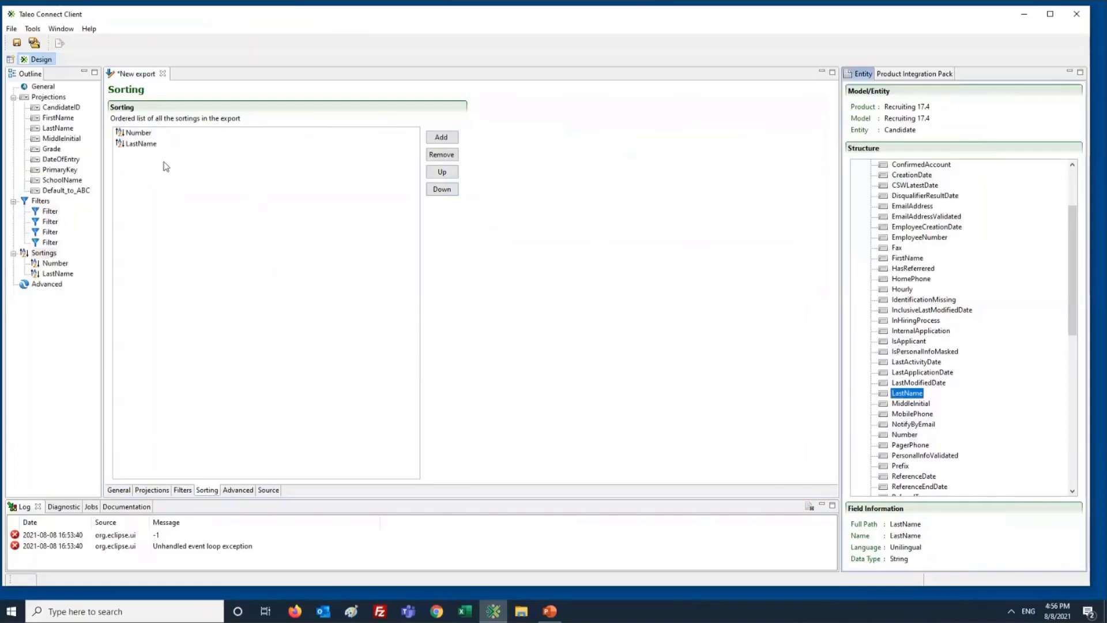
{"action": "mouse_move", "coordinate": [899, 393]}
{"action": "left_mouse_down"}
{"action": "mouse_move", "coordinate": [212, 312]}
{"action": "mouse_move", "coordinate": [907, 401]}
{"action": "left_mouse_up"}
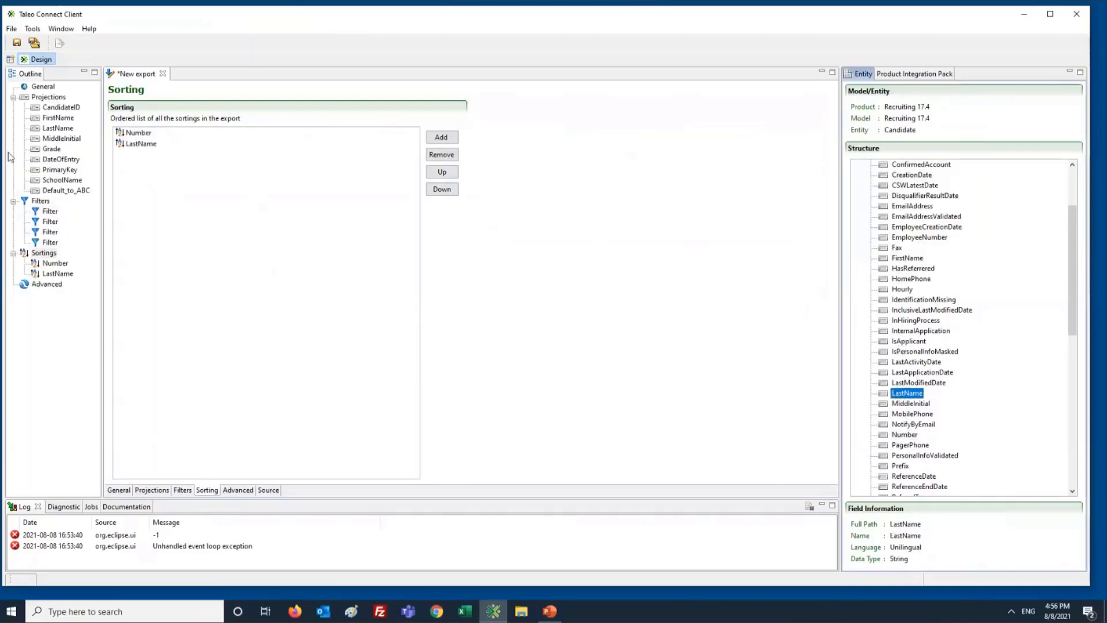
Switch the Number sorting order to Descending and back to Ascending
{"action": "left_click", "coordinate": [141, 134]}
{"action": "left_click", "coordinate": [546, 144]}
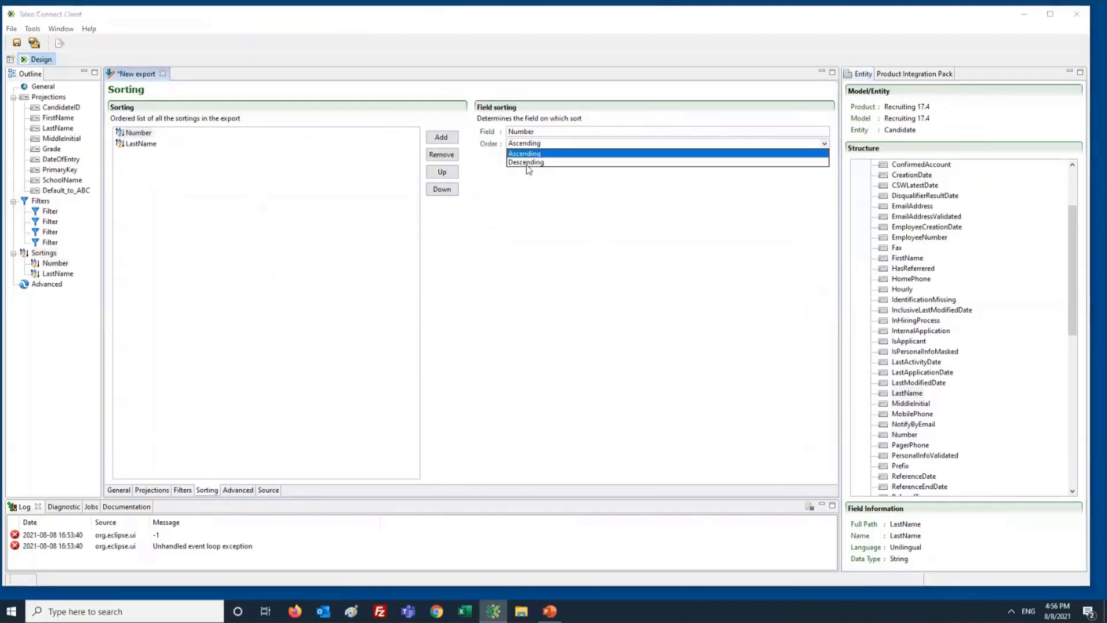
{"action": "left_click", "coordinate": [527, 164]}
{"action": "left_click", "coordinate": [526, 145]}
{"action": "left_click", "coordinate": [521, 153]}
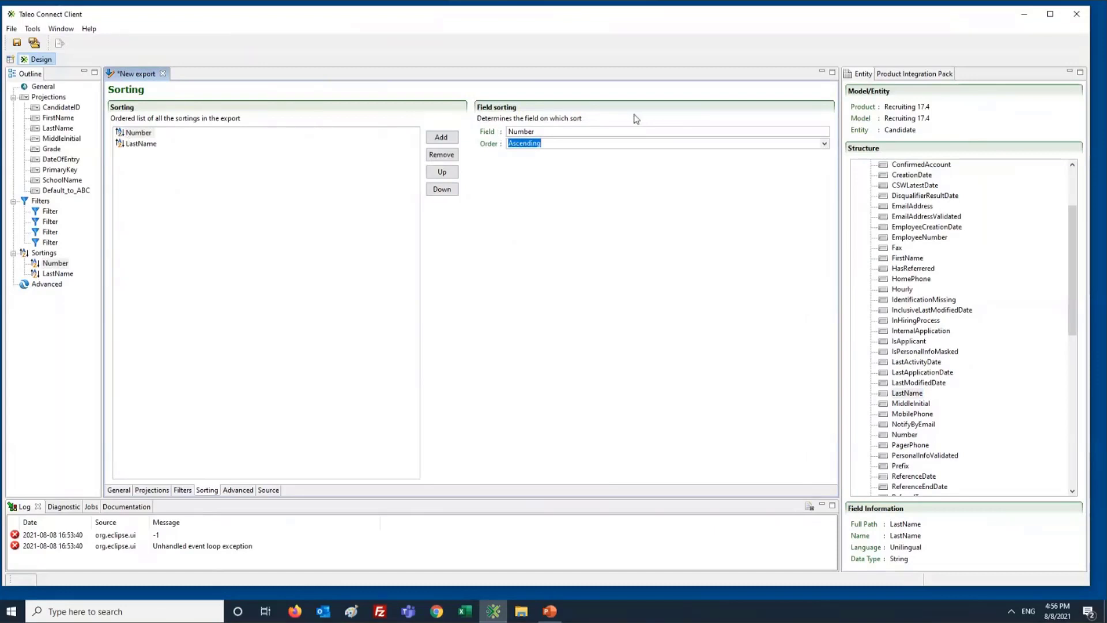
Set the LastName sorting order to Descending
{"action": "left_click", "coordinate": [140, 144]}
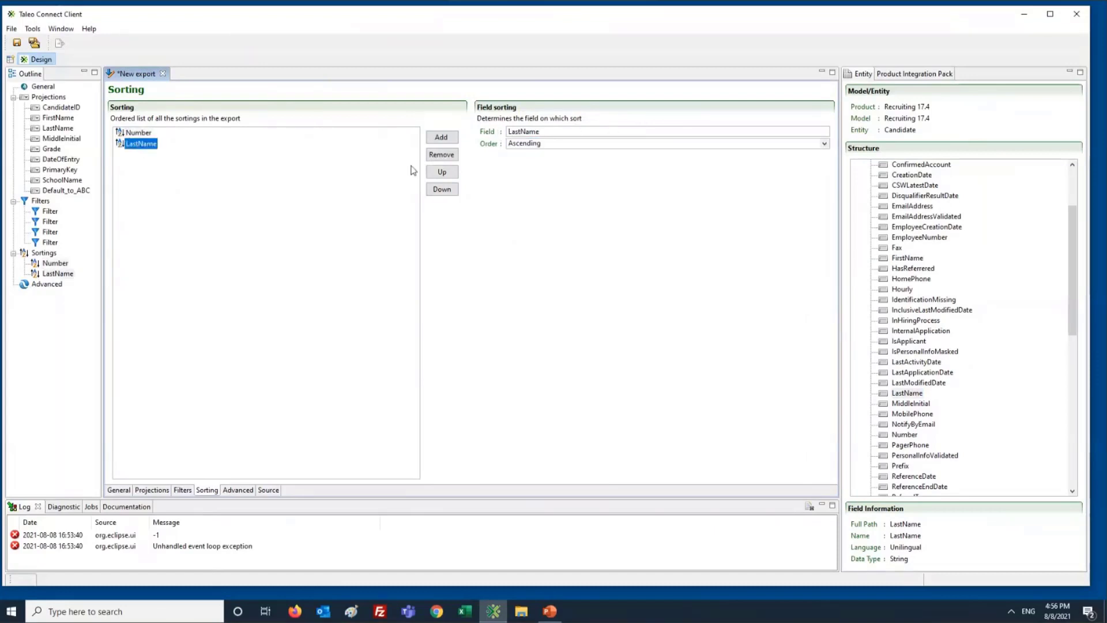
{"action": "left_click", "coordinate": [548, 142]}
{"action": "left_click", "coordinate": [527, 166]}
{"action": "left_click", "coordinate": [142, 144]}
{"action": "left_click", "coordinate": [139, 132]}
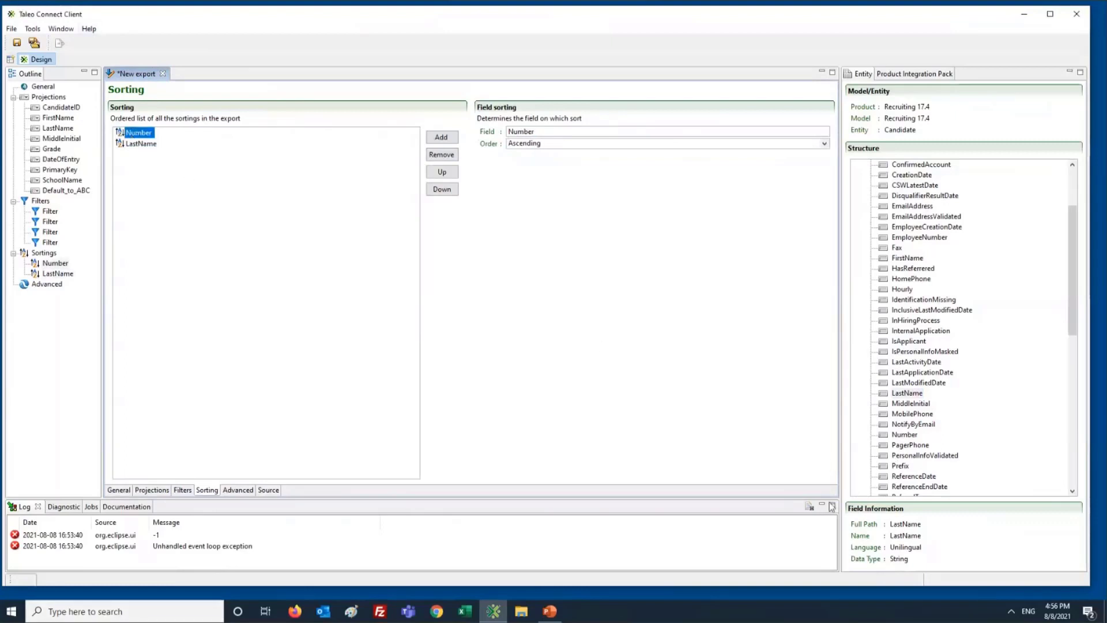
Clear the log and review the export's generated source from the projections down to the sortings
{"action": "left_click", "coordinate": [809, 507]}
{"action": "left_click", "coordinate": [268, 491]}
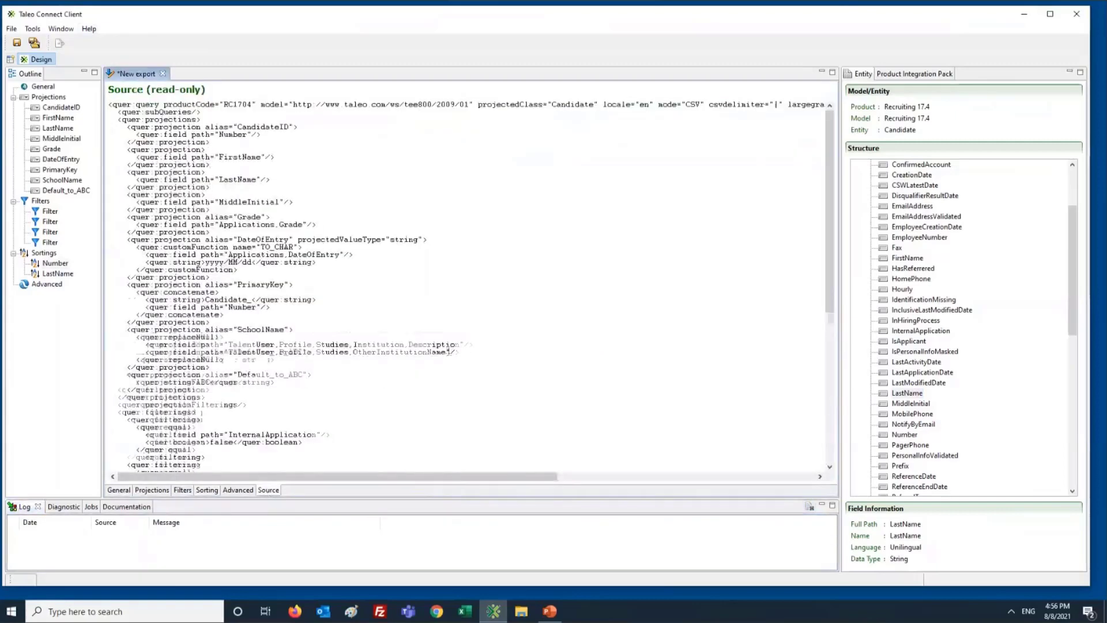
{"action": "scroll", "coordinate": [397, 307], "scroll_direction": "down", "scroll_amount": 2}
{"action": "scroll", "coordinate": [397, 307], "scroll_direction": "down", "scroll_amount": 5}
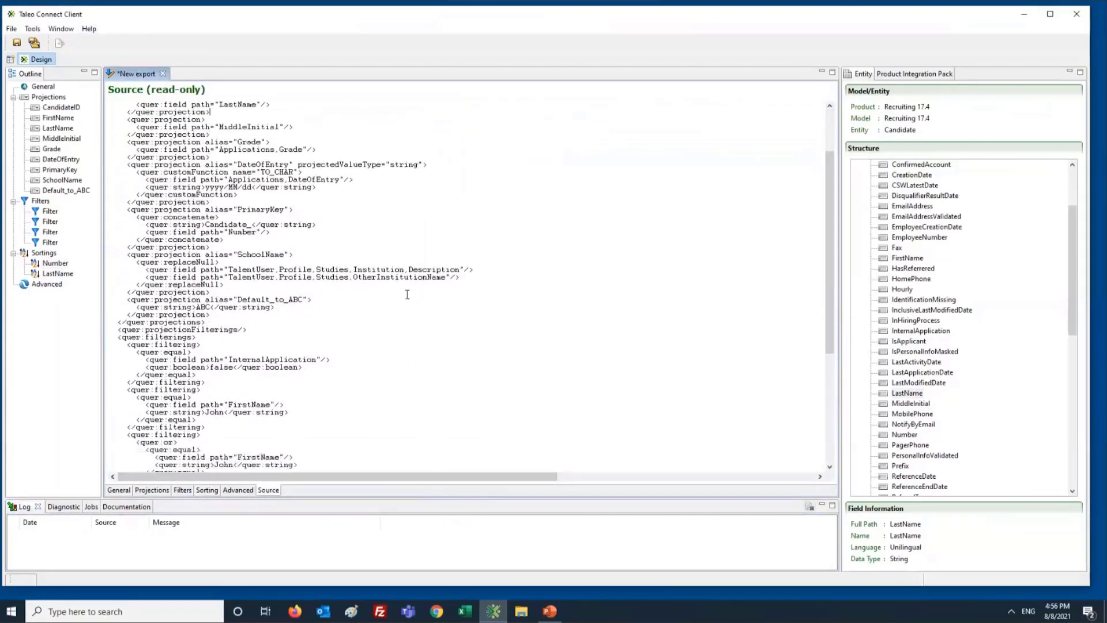
{"action": "scroll", "coordinate": [305, 343], "scroll_direction": "down", "scroll_amount": 4}
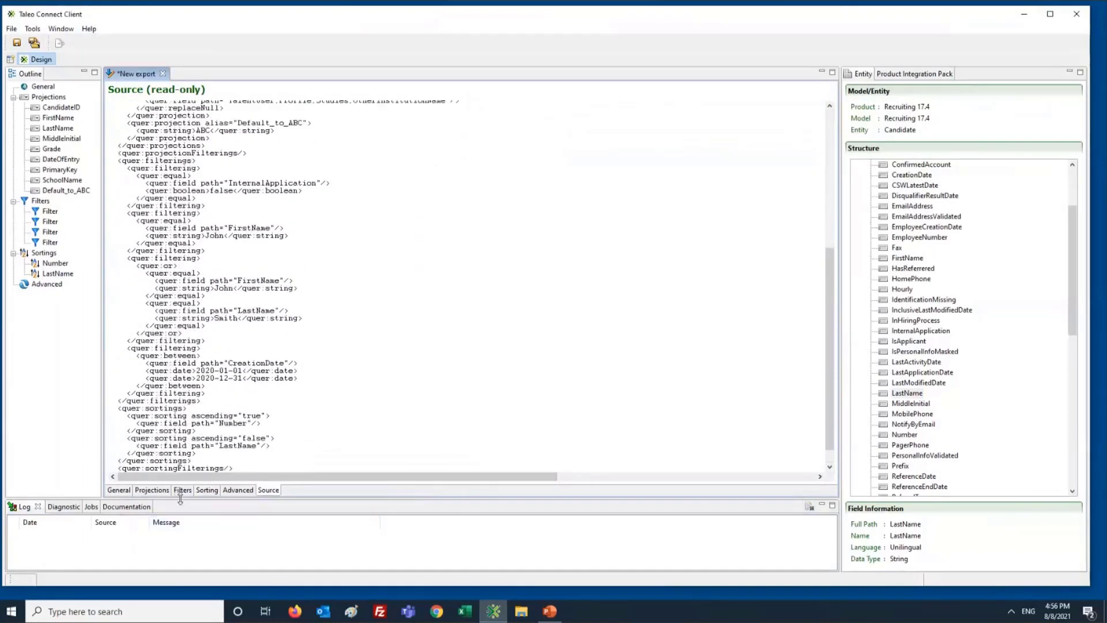
Review the export's projections, including CandidateID, MiddleInitial, PrimaryKey and Default_to_ABC
{"action": "left_click", "coordinate": [152, 490]}
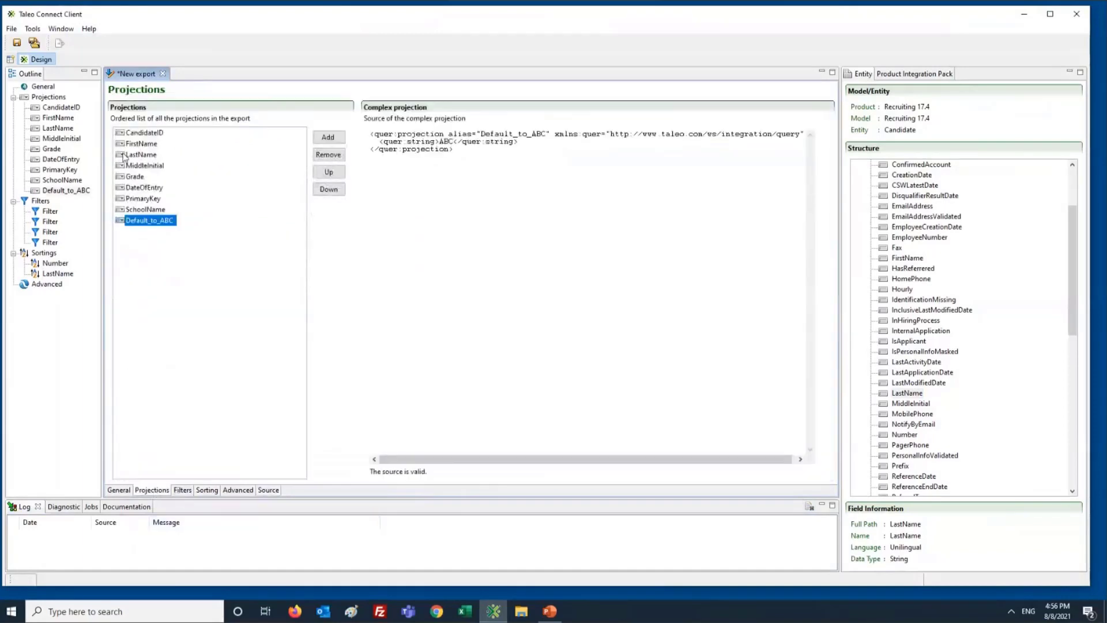
{"action": "left_click", "coordinate": [131, 134]}
{"action": "left_click", "coordinate": [136, 166]}
{"action": "left_click", "coordinate": [140, 199]}
{"action": "left_click", "coordinate": [143, 220]}
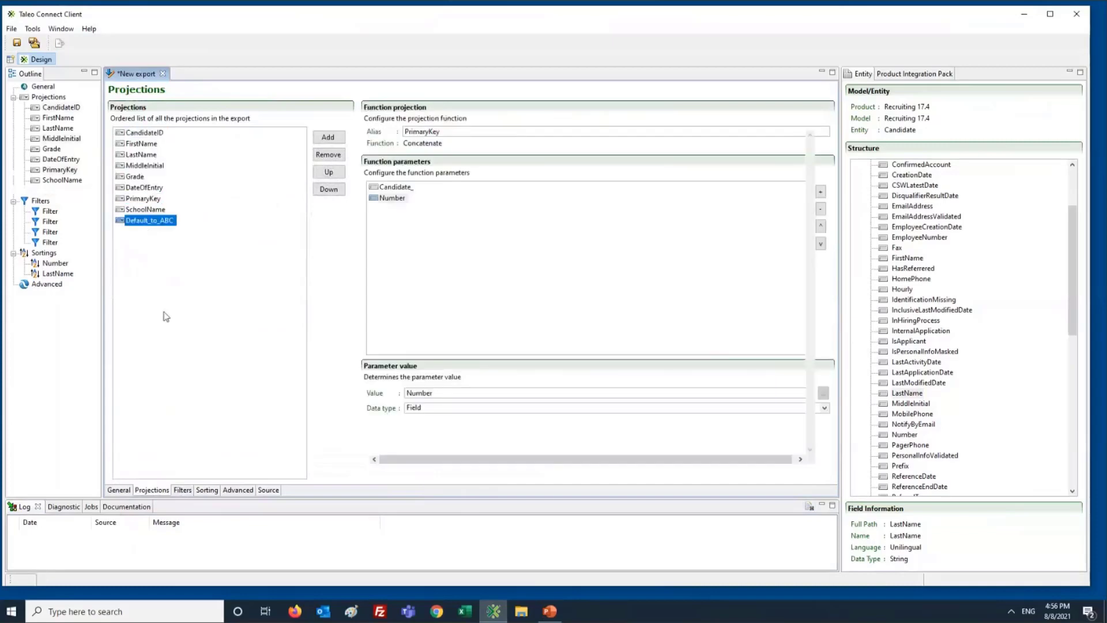
Review the equal, complex and between filters and the Number sorting, ending back at the projections
{"action": "left_click", "coordinate": [182, 490]}
{"action": "left_click", "coordinate": [144, 143]}
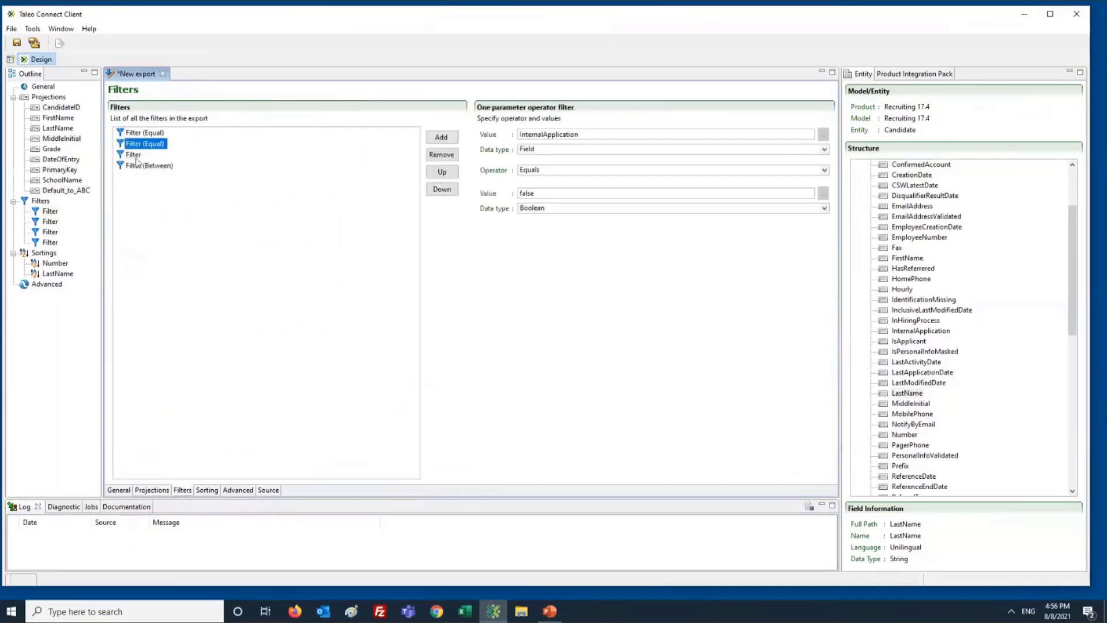
{"action": "left_click", "coordinate": [134, 155]}
{"action": "left_click", "coordinate": [149, 165]}
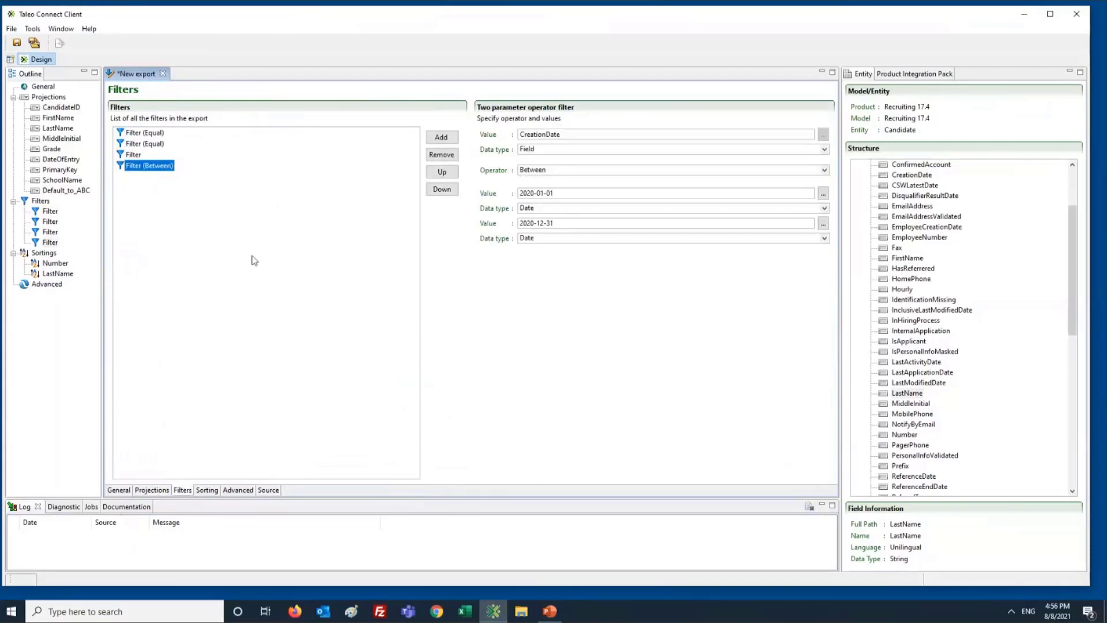
{"action": "left_click", "coordinate": [207, 490]}
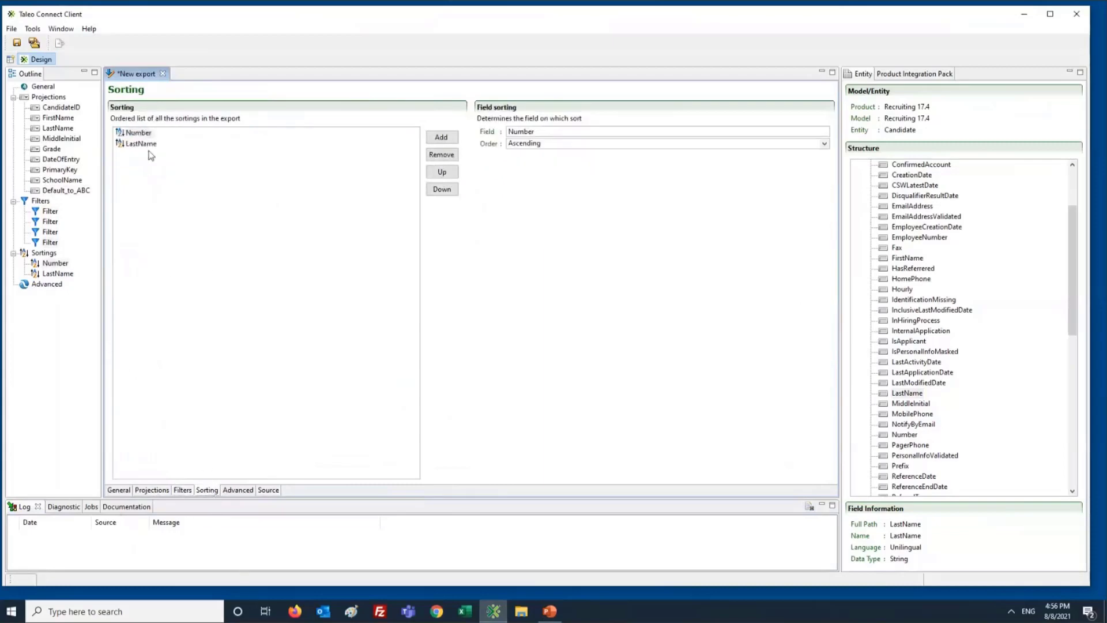
{"action": "left_click", "coordinate": [138, 132]}
{"action": "left_click", "coordinate": [151, 490]}
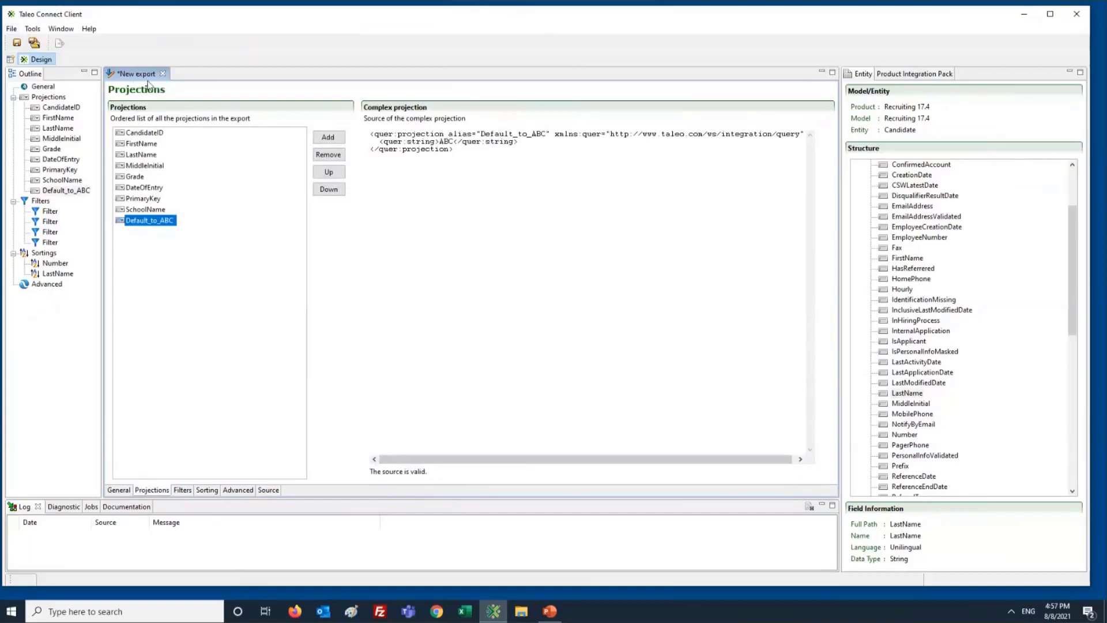
Save the export as candidate_export in the TCC Scripts folder on the Desktop
{"action": "left_click", "coordinate": [16, 43]}
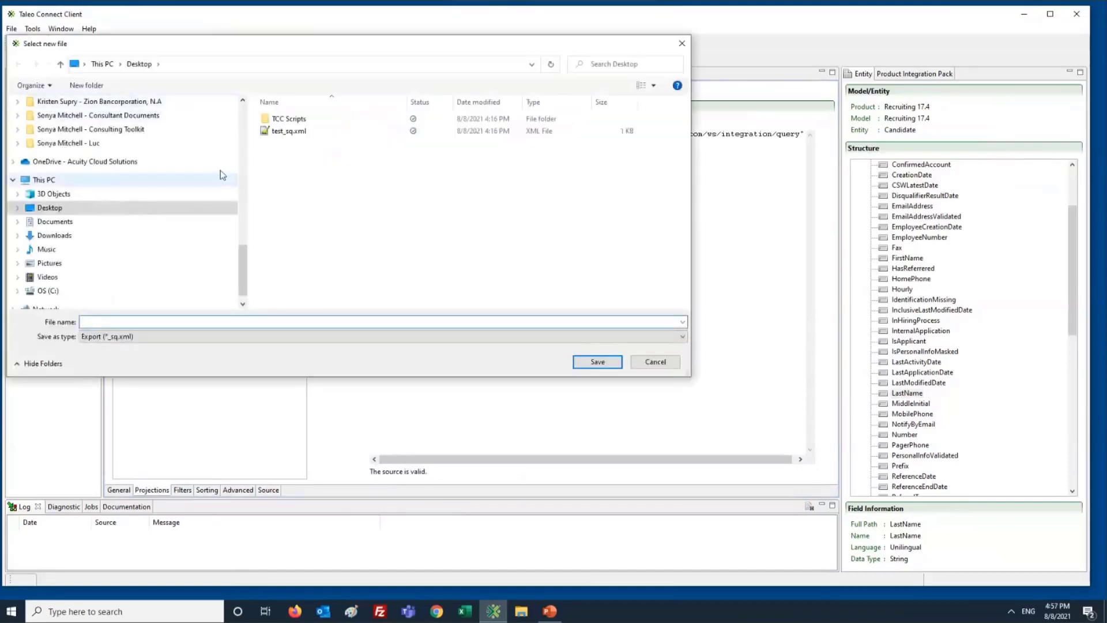
{"action": "double_click", "coordinate": [284, 120]}
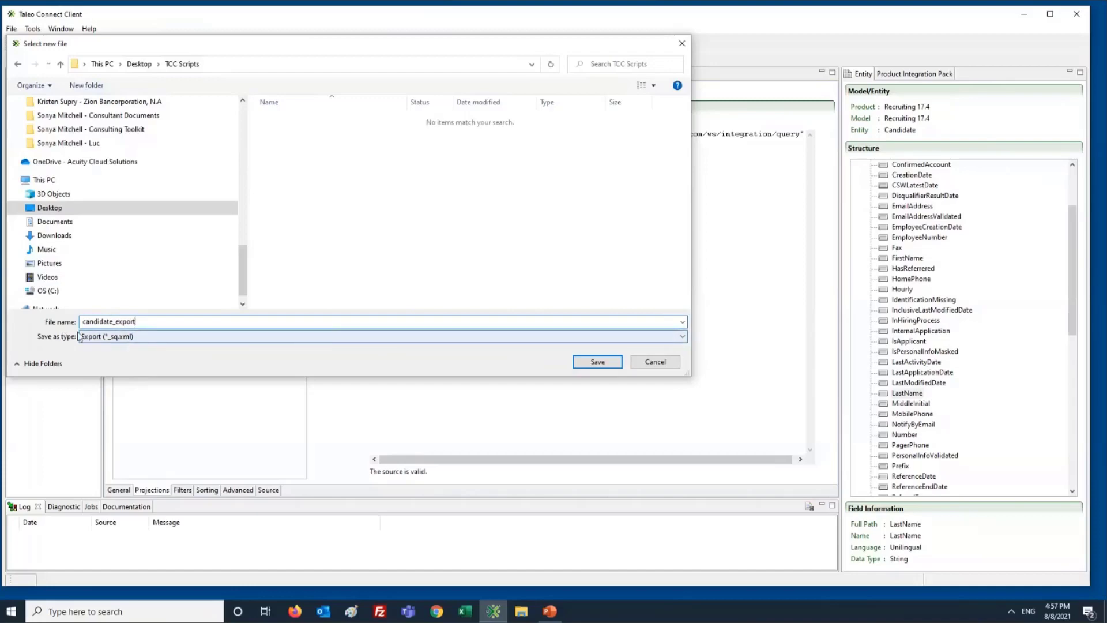
{"action": "double_click", "coordinate": [176, 321]}
{"action": "left_click", "coordinate": [172, 321]}
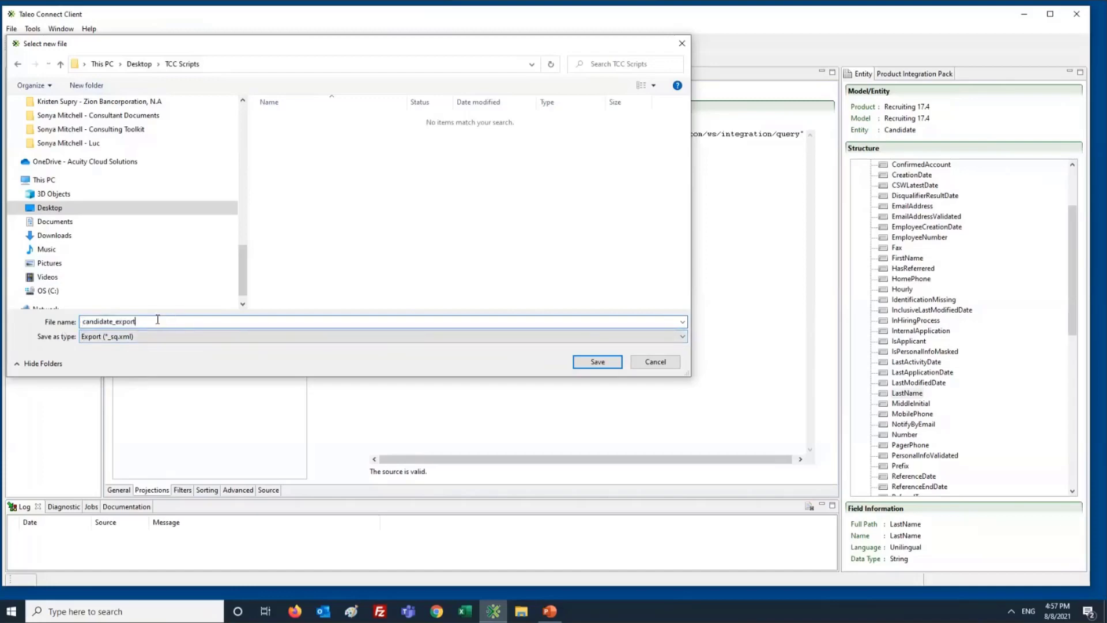
{"action": "left_click", "coordinate": [596, 362]}
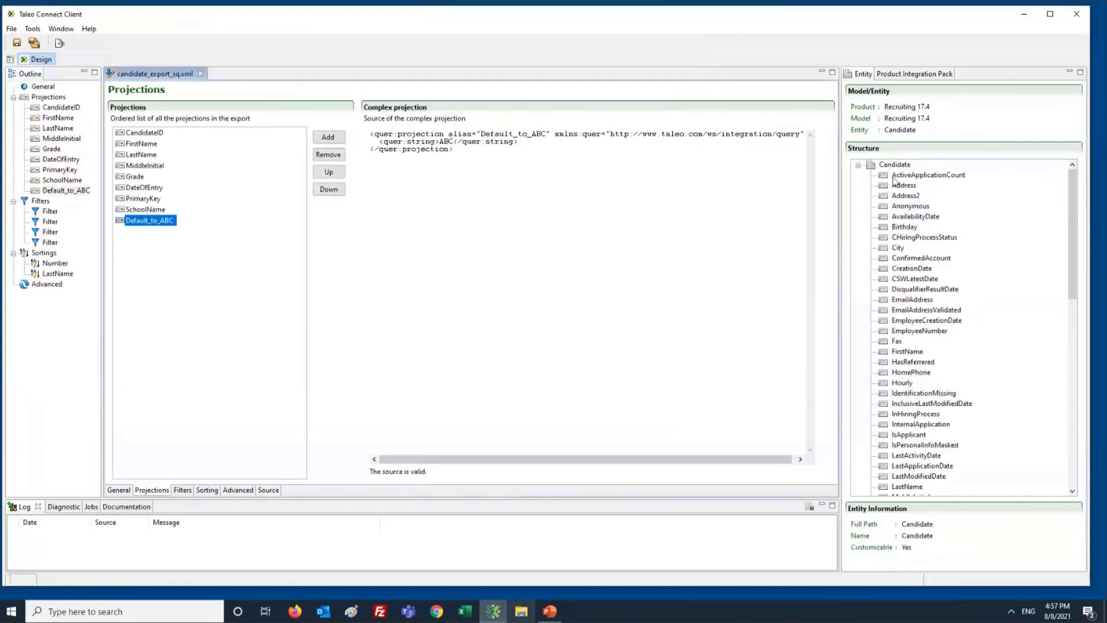
Open the TCC Scripts folder from the desktop, check the saved file's _sq.xml suffix, and return to Taleo Connect Client
{"action": "left_click", "coordinate": [1031, 8]}
{"action": "double_click", "coordinate": [17, 102]}
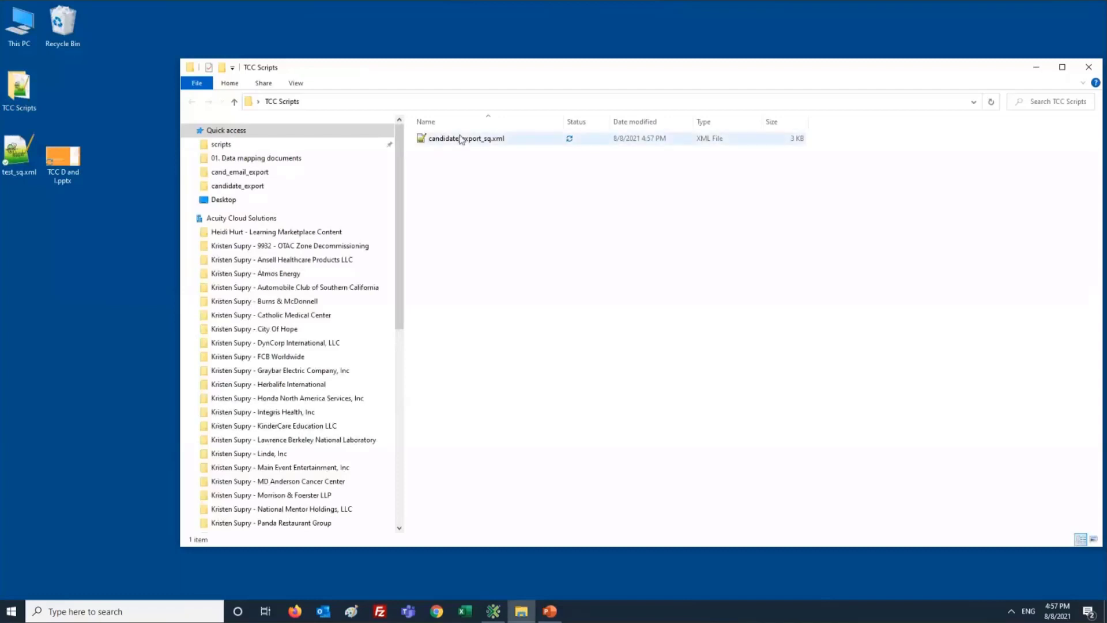
{"action": "left_click", "coordinate": [462, 140]}
{"action": "left_click", "coordinate": [476, 140]}
{"action": "left_click", "coordinate": [484, 140]}
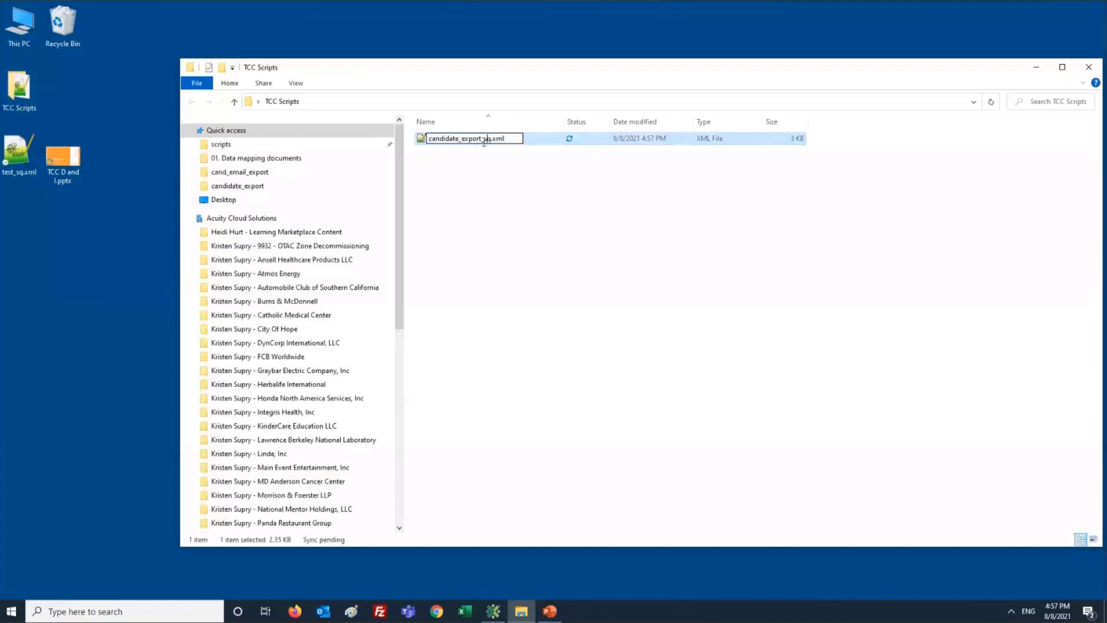
{"action": "left_click", "coordinate": [470, 196]}
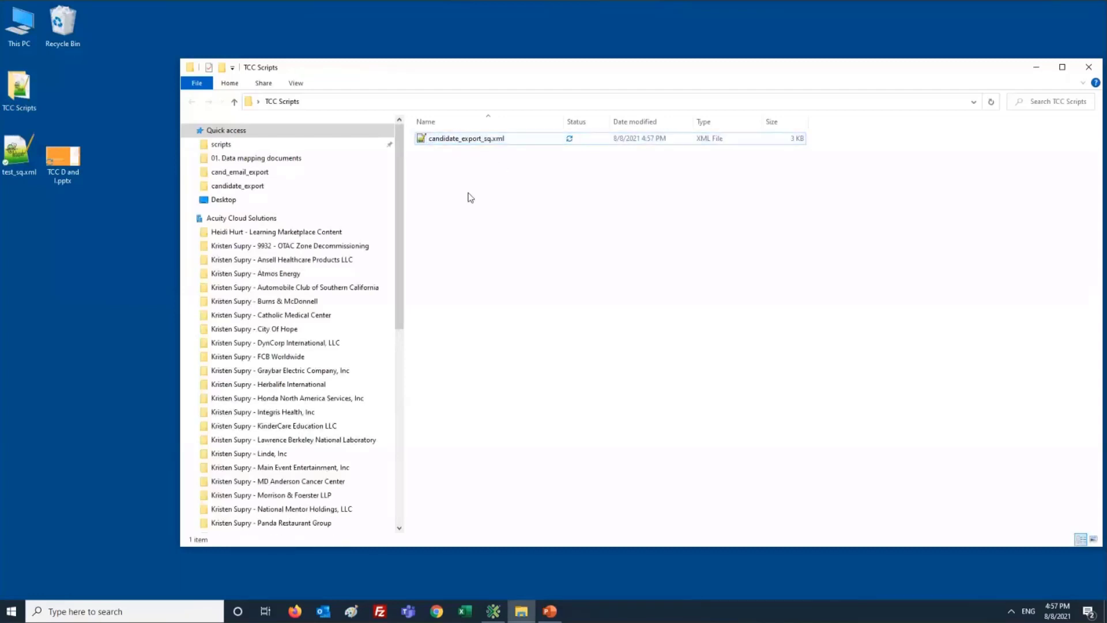
{"action": "left_click", "coordinate": [476, 139]}
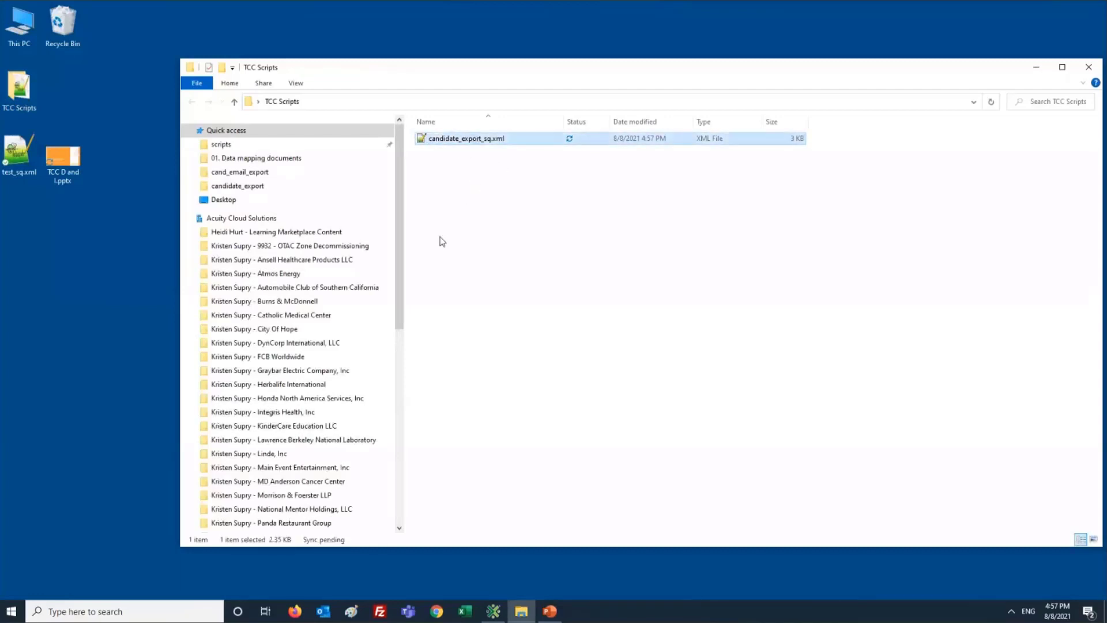
{"action": "left_click", "coordinate": [491, 611]}
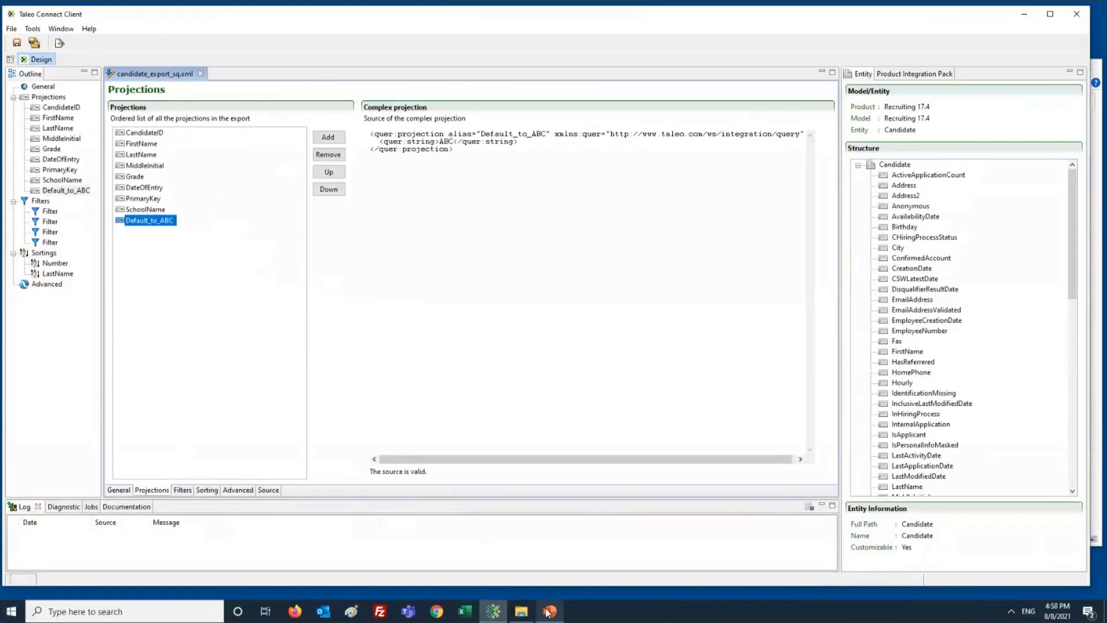
{"action": "mouse_move", "coordinate": [547, 611]}
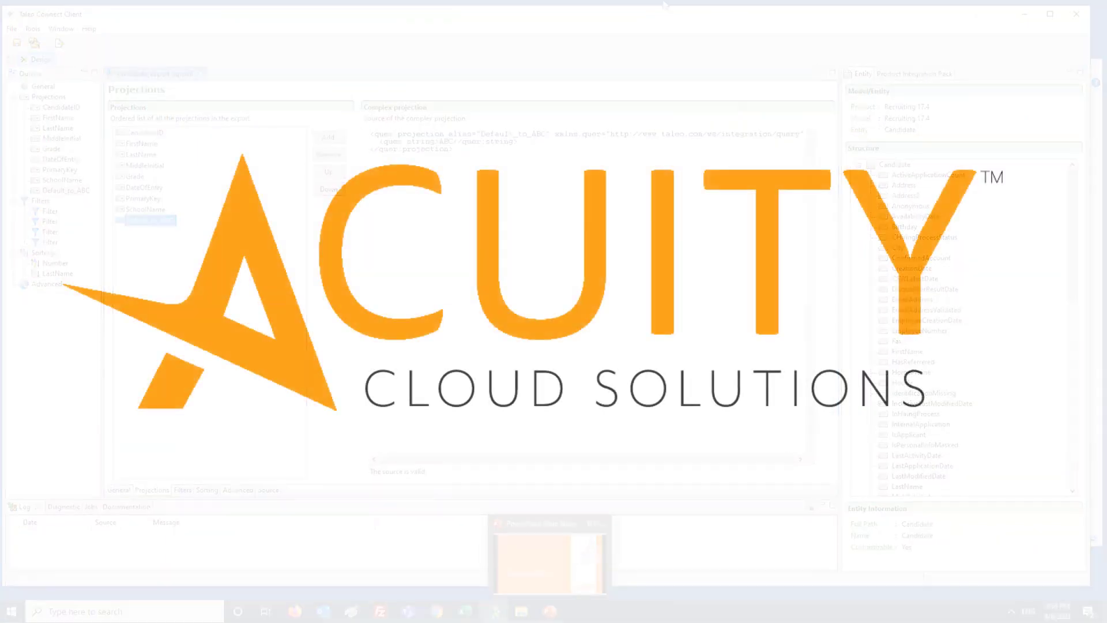